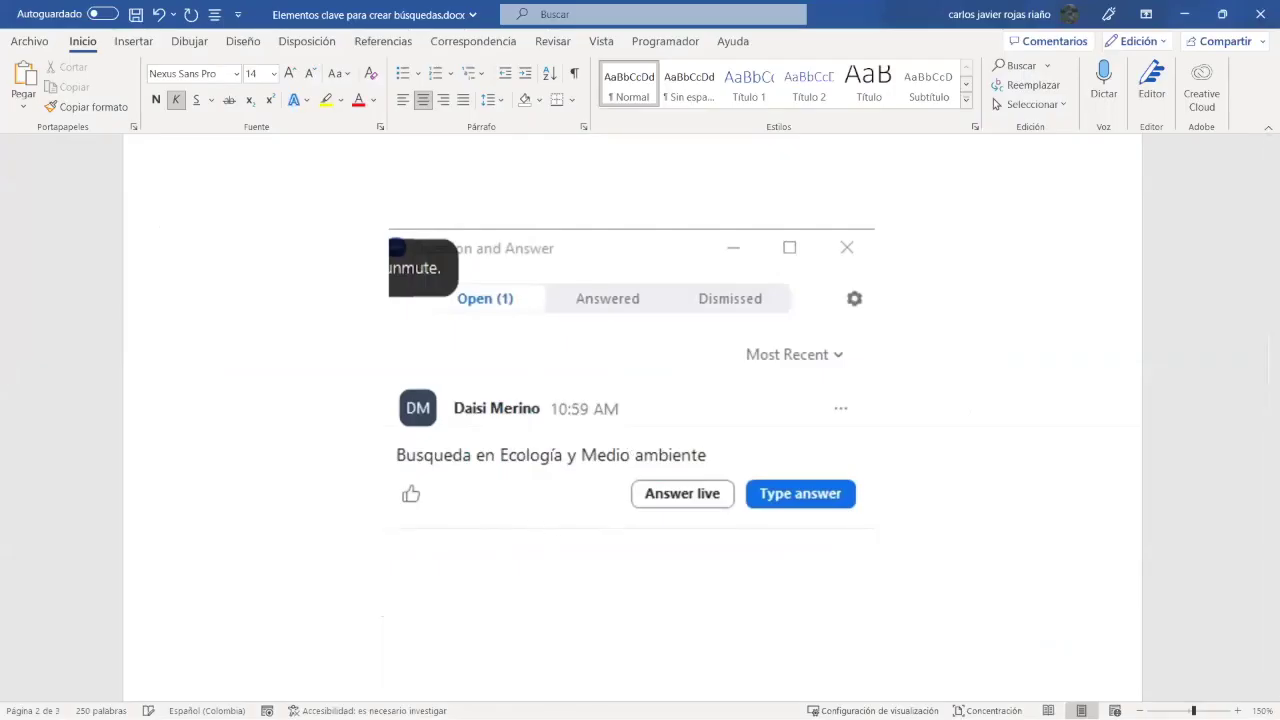
# Step: Add two lines, "Ecología:" and "Medio ambiente:", in the blank space below the question screenshot
pyautogui.scroll(-3, 500, 590)
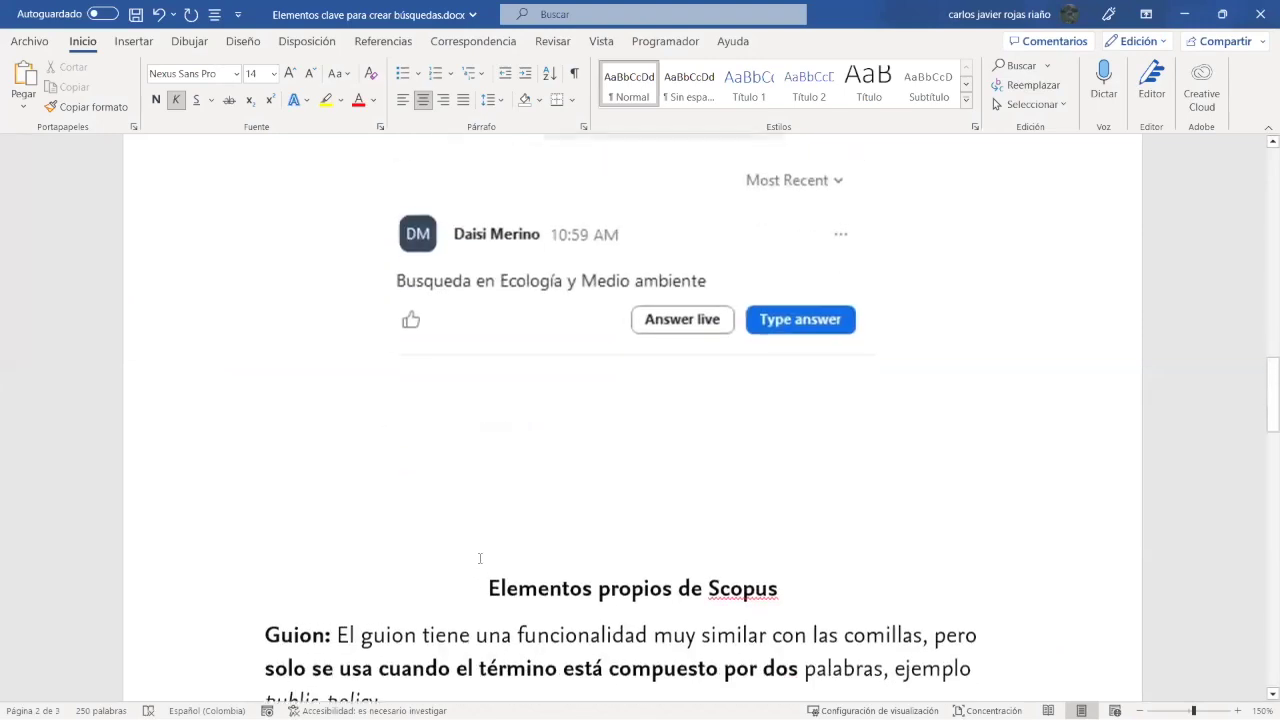
pyautogui.write('E')
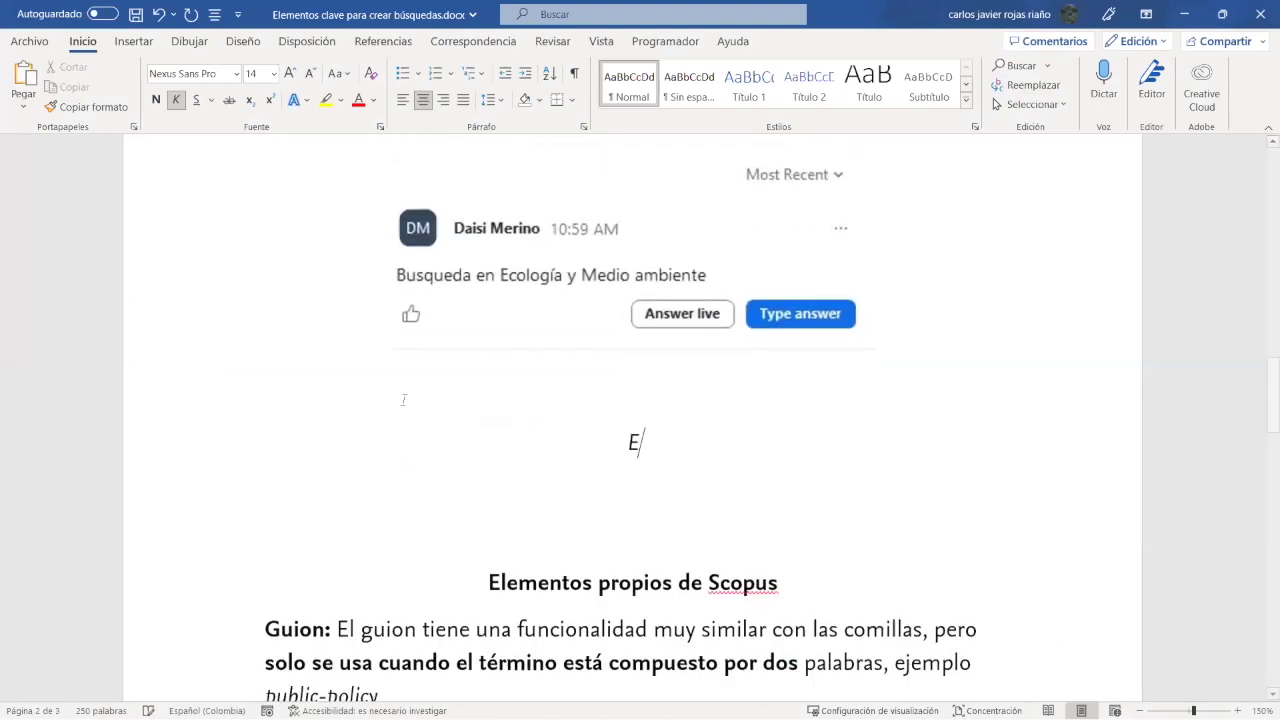
pyautogui.write('cología')
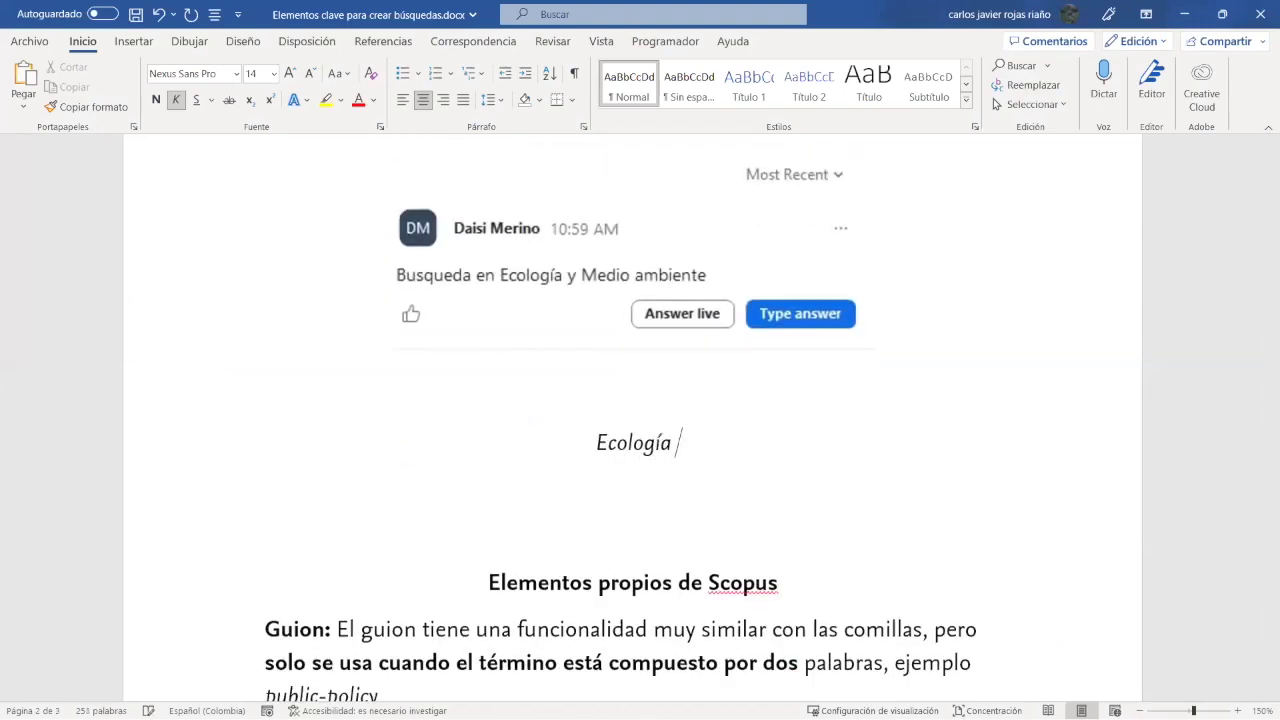
pyautogui.press('Return')
pyautogui.write('Medio ambi')
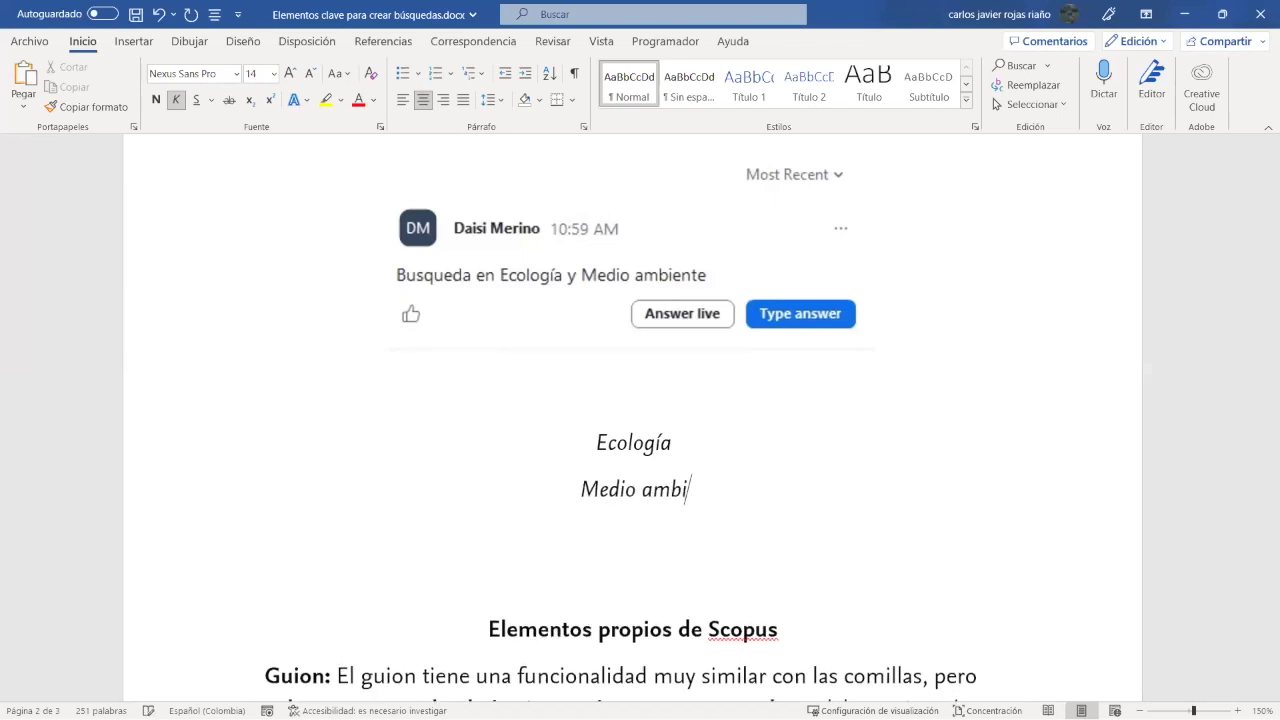
pyautogui.write('ente:')
pyautogui.press('Up')
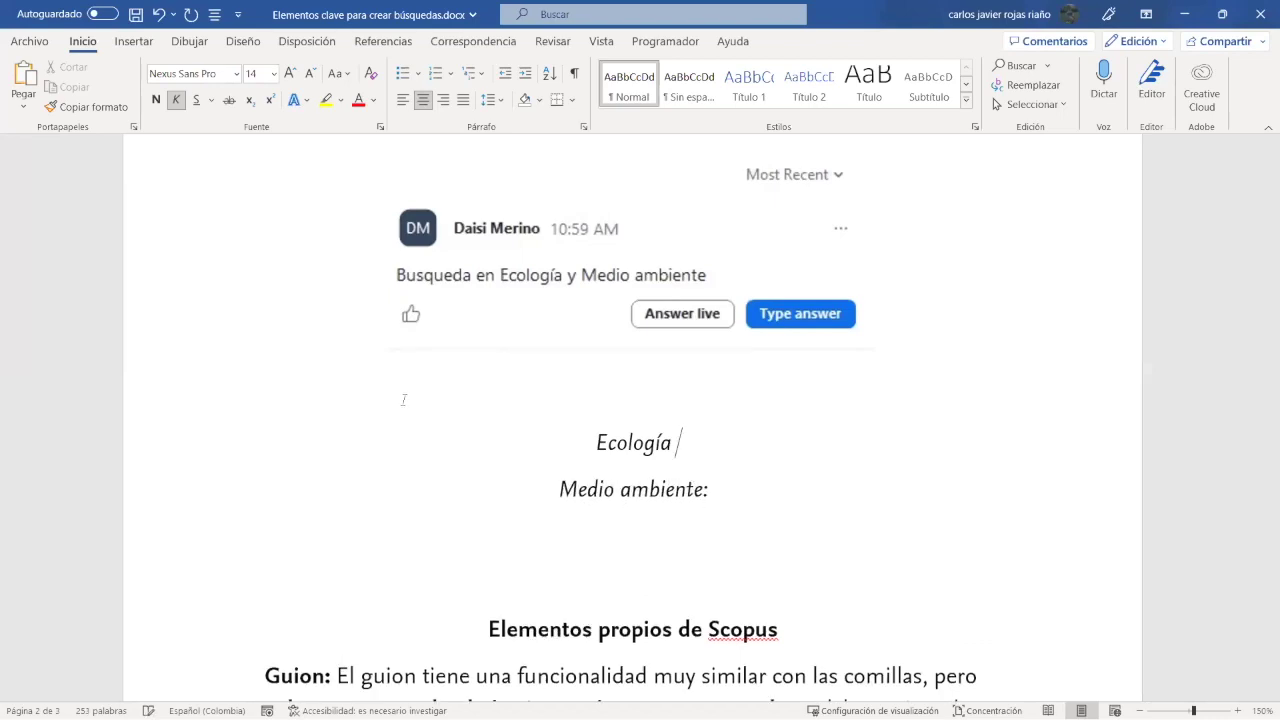
pyautogui.write(':')
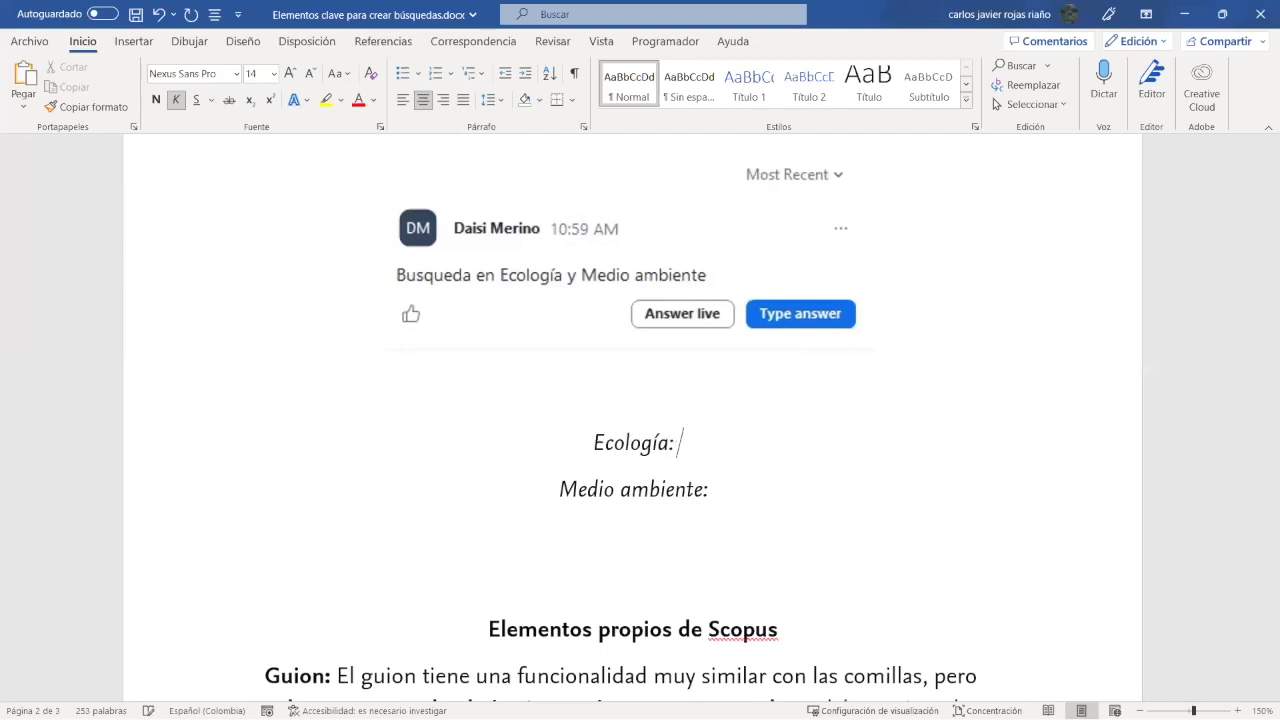
# Step: Add the English translations "Ecology" and "Environment" after the Ecología and Medio ambiente labels
pyautogui.write(' Ecology')
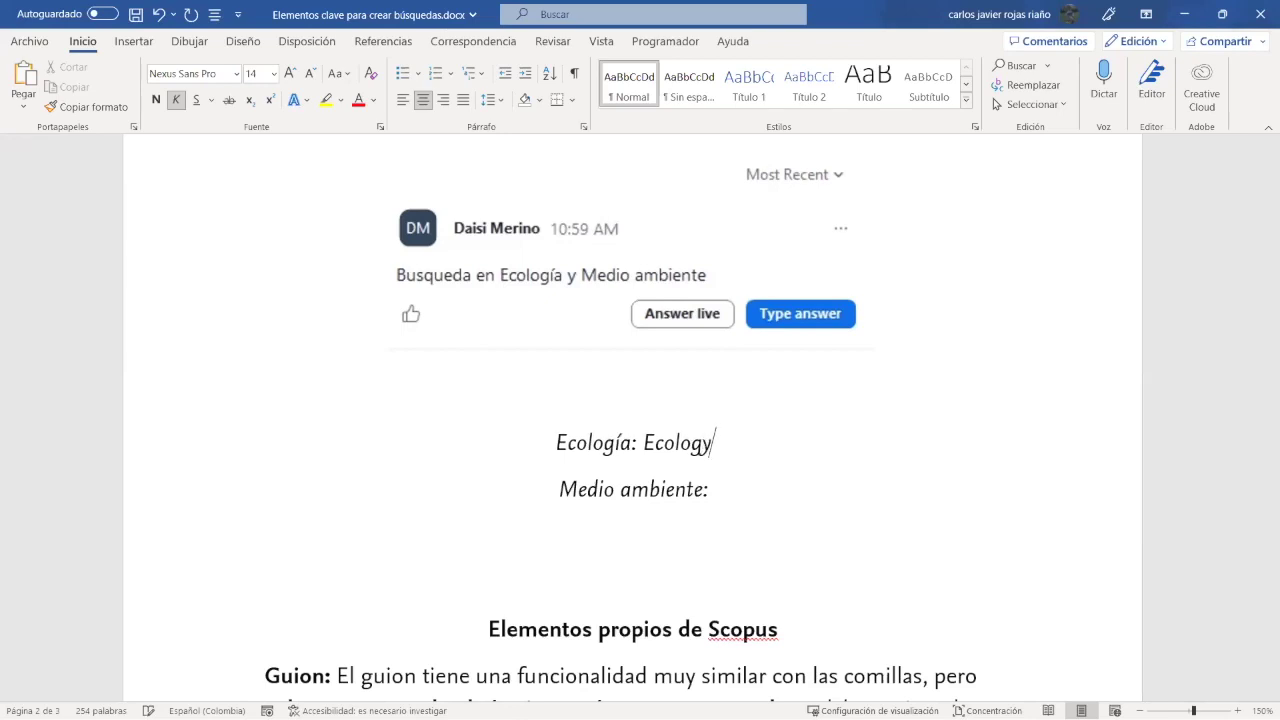
pyautogui.click(710, 490)
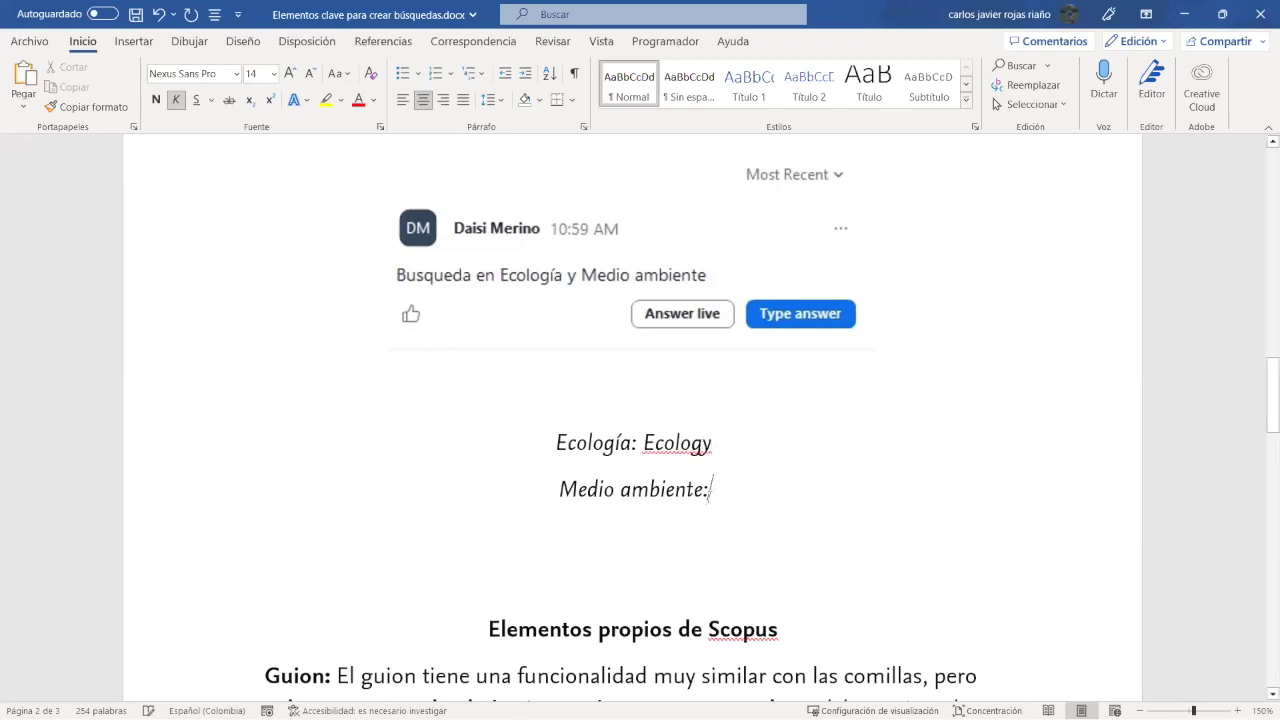
pyautogui.write('Environmen')
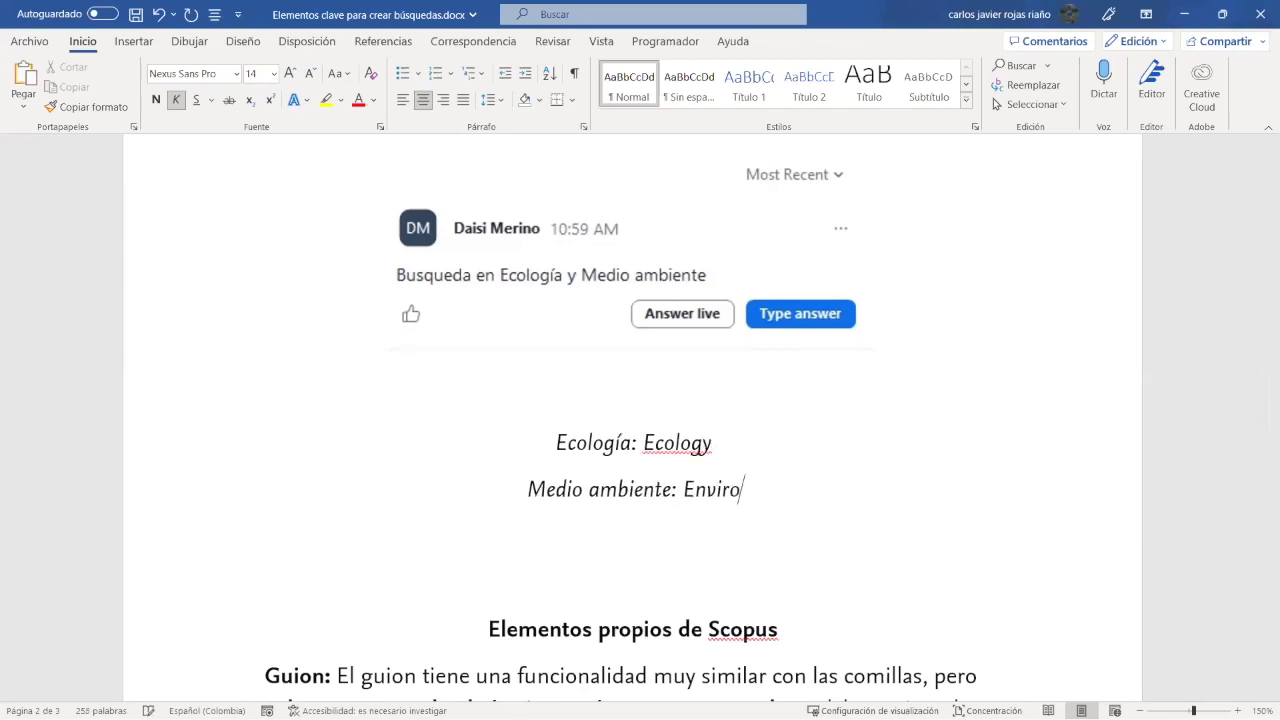
pyautogui.write('t')
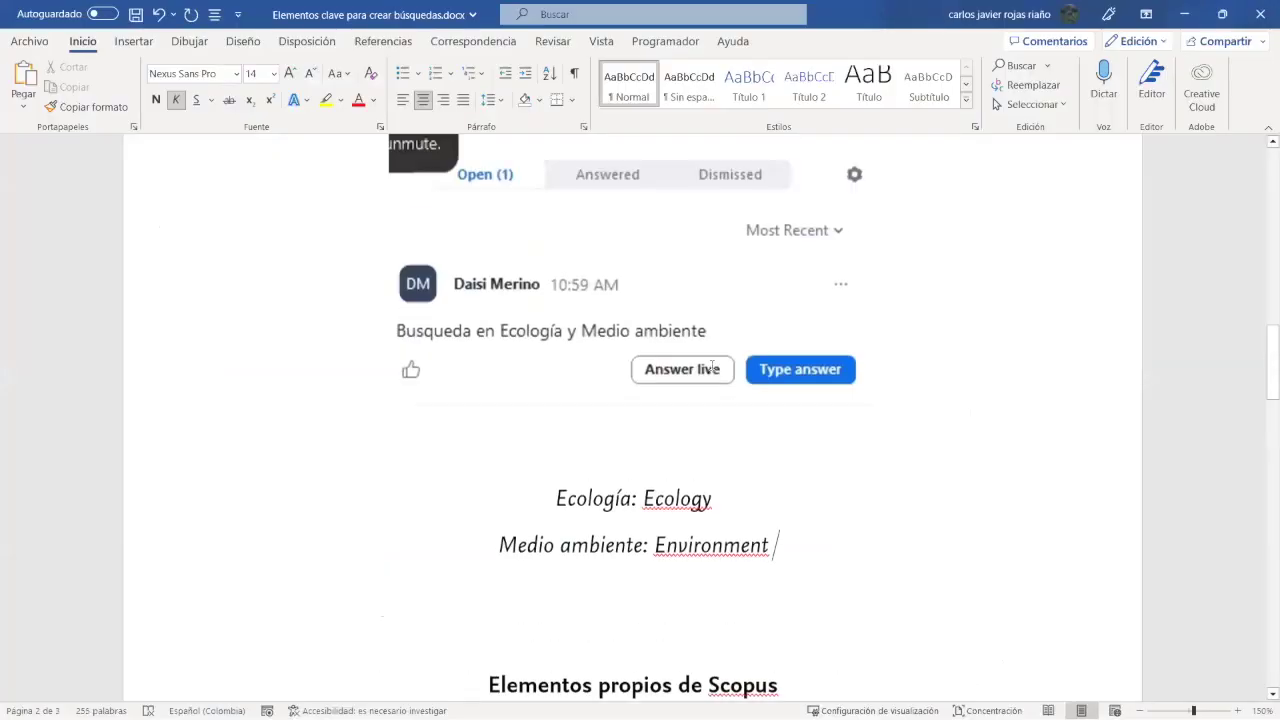
# Step: Select the bullet "Validar la mejor forma de describir las palabras clave" in the search strategy steps at the document's start
pyautogui.scroll(-10, 678, 335)
pyautogui.scroll(15, 678, 335)
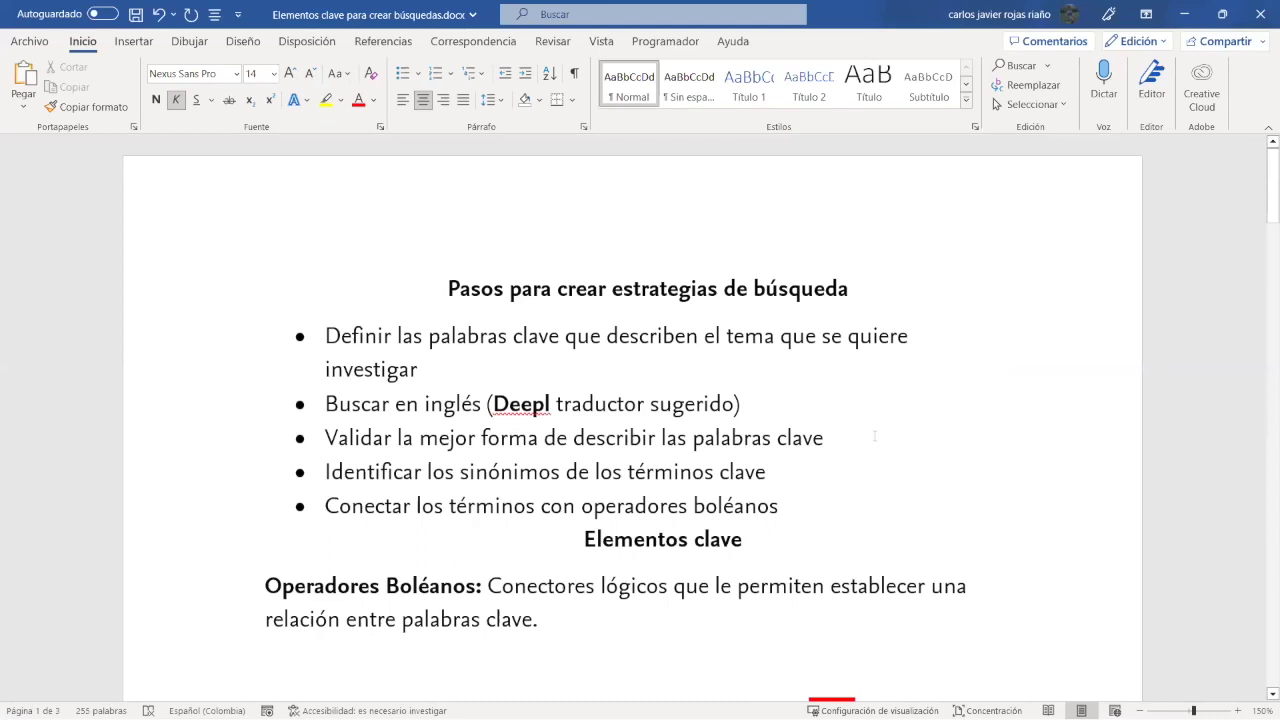
pyautogui.moveTo(842, 440); pyautogui.dragTo(302, 434)
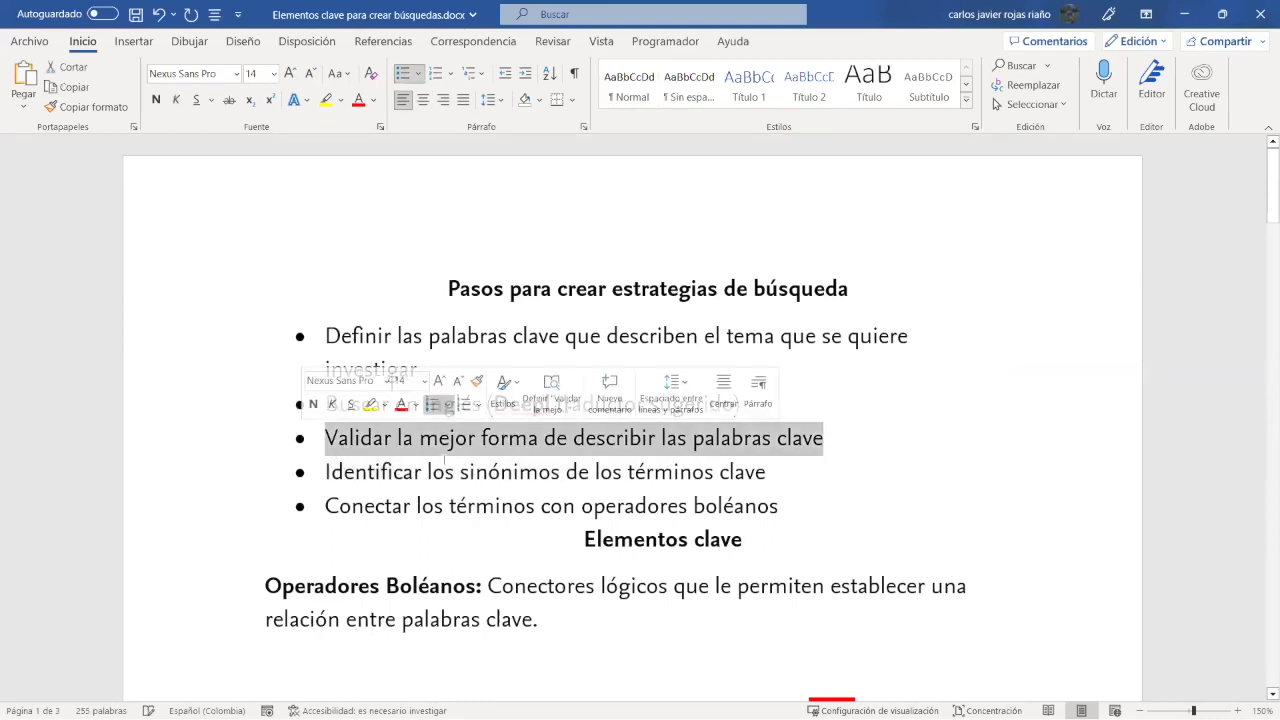
# Step: Switch to the browser, return to the ScienceDirect topic search from the Metabolic Syndrome page and search topics for "ecology"
pyautogui.hotkey('alt', 'Tab')
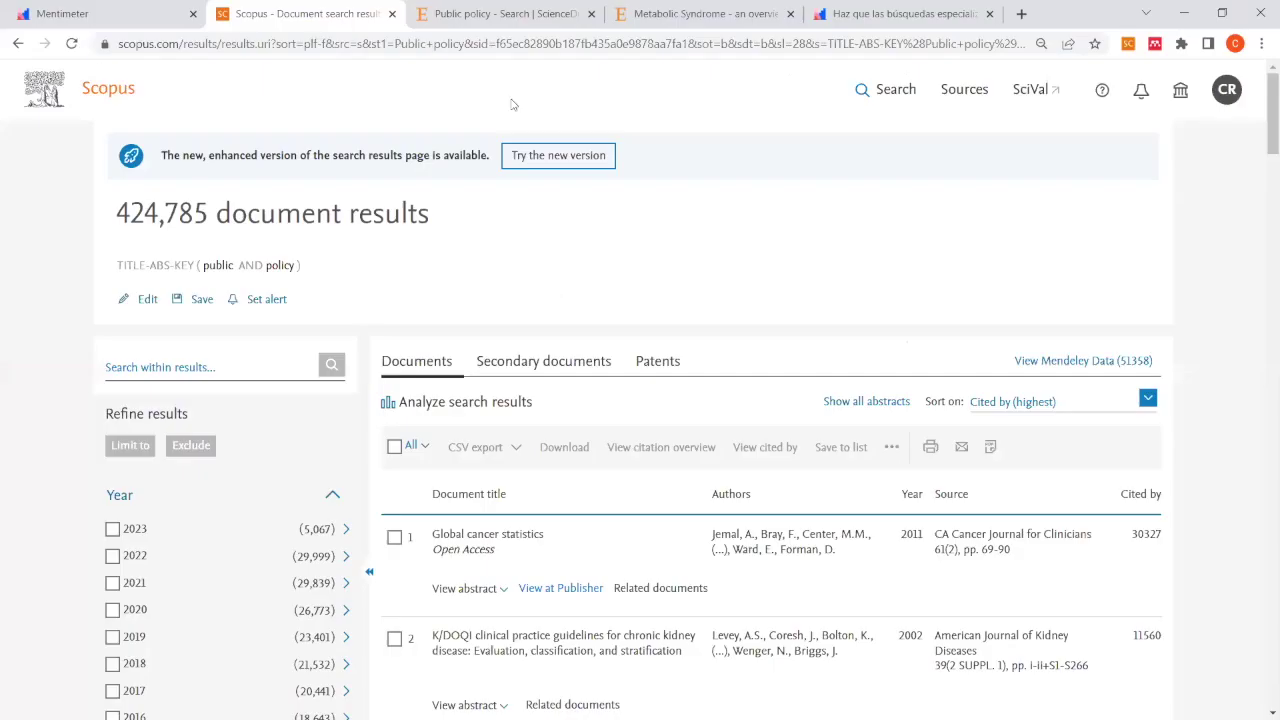
pyautogui.click(505, 14)
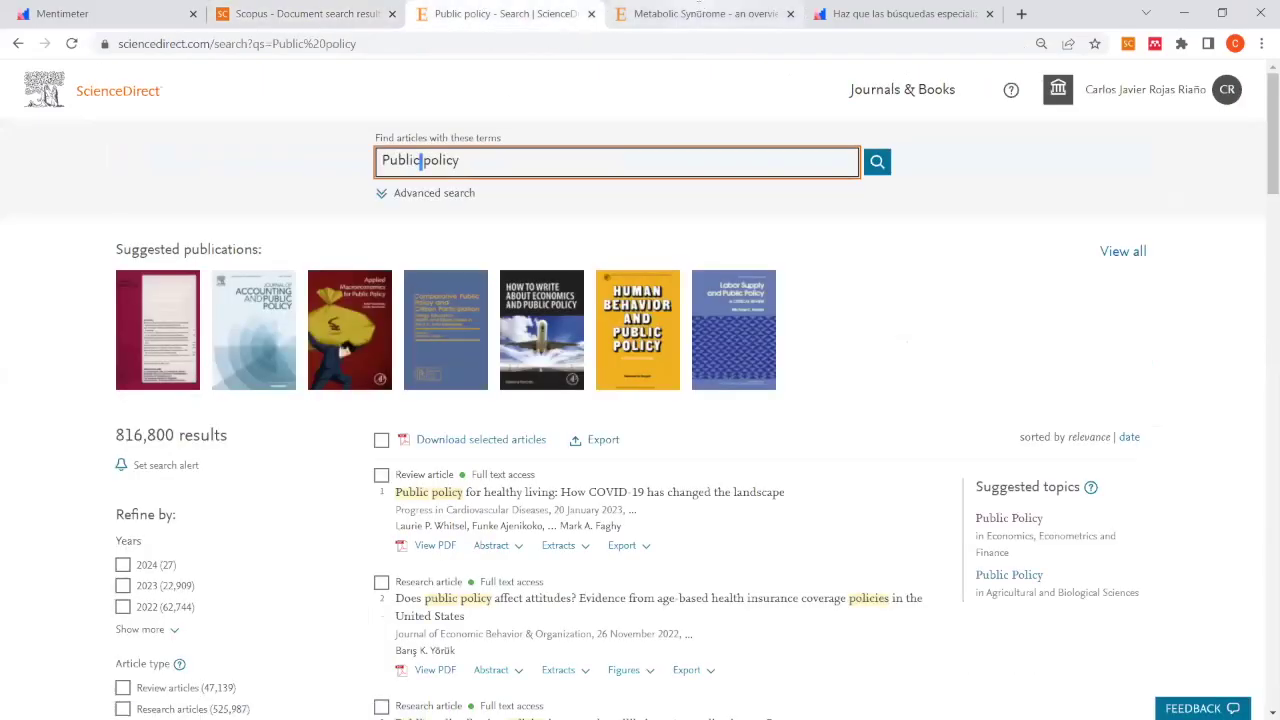
pyautogui.click(697, 13)
pyautogui.click(18, 44)
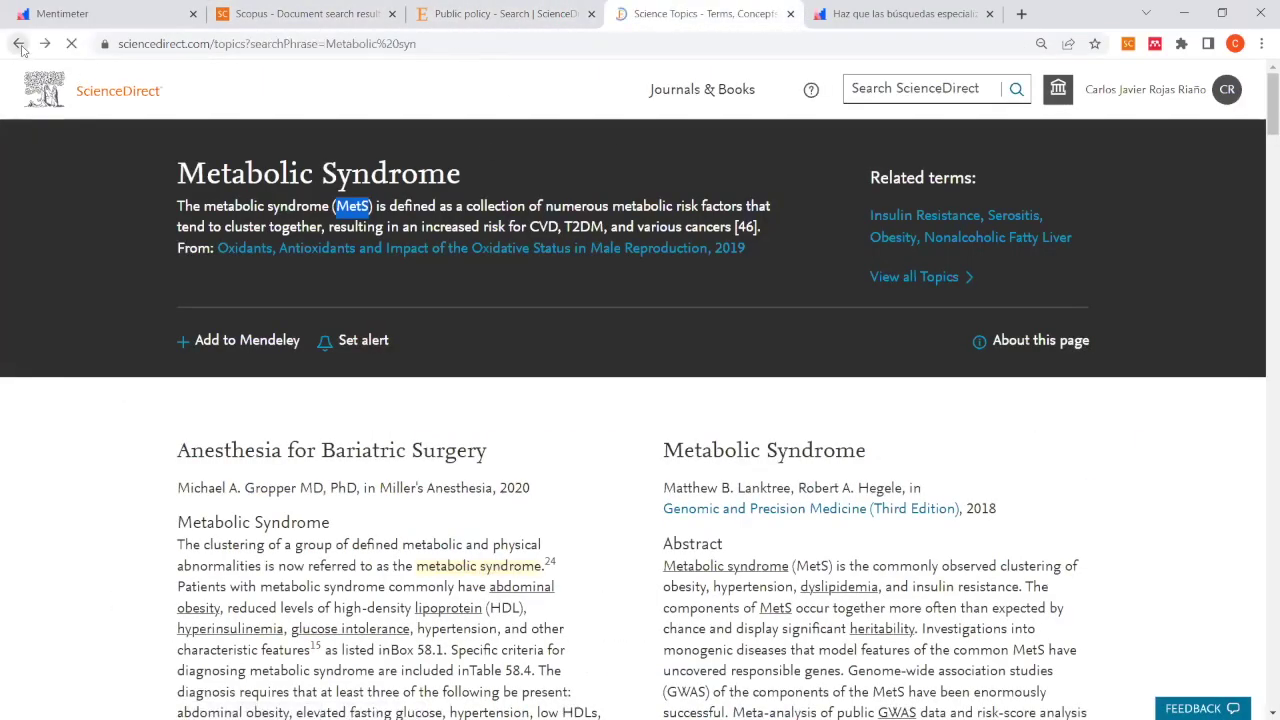
pyautogui.moveTo(500, 223); pyautogui.dragTo(314, 223)
pyautogui.write('ecolo')
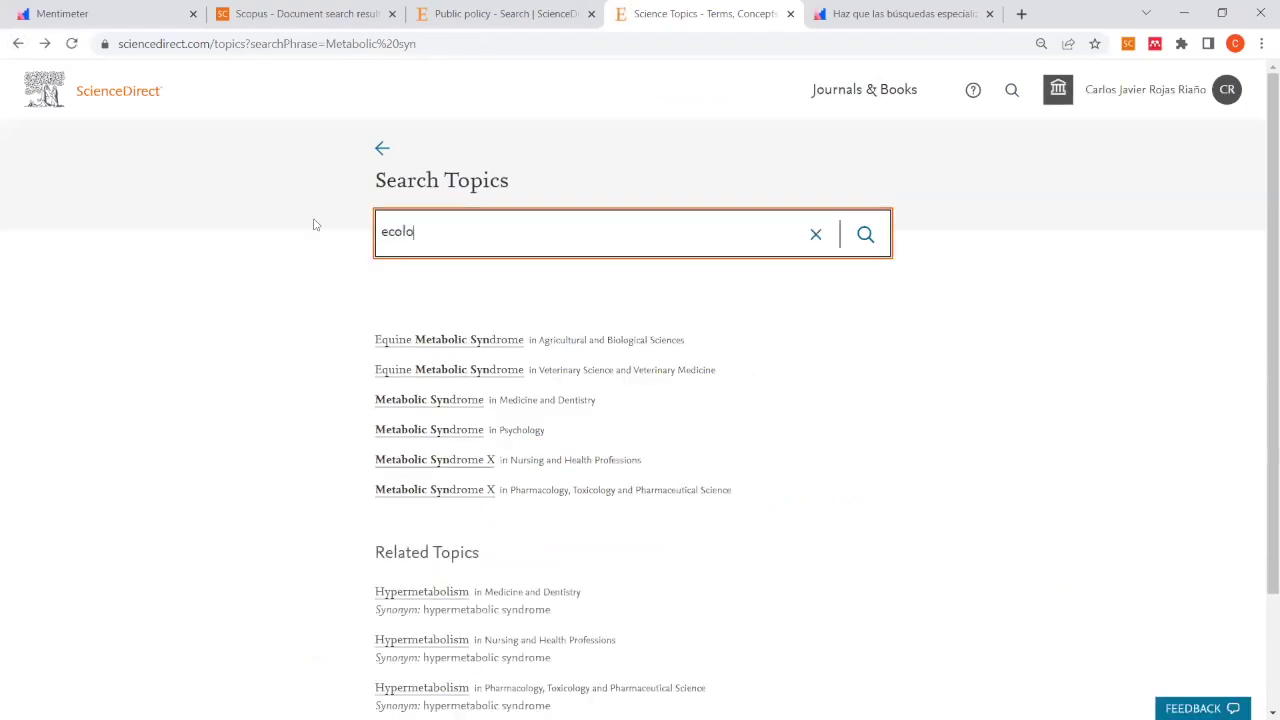
pyautogui.write('gy')
pyautogui.press('Return')
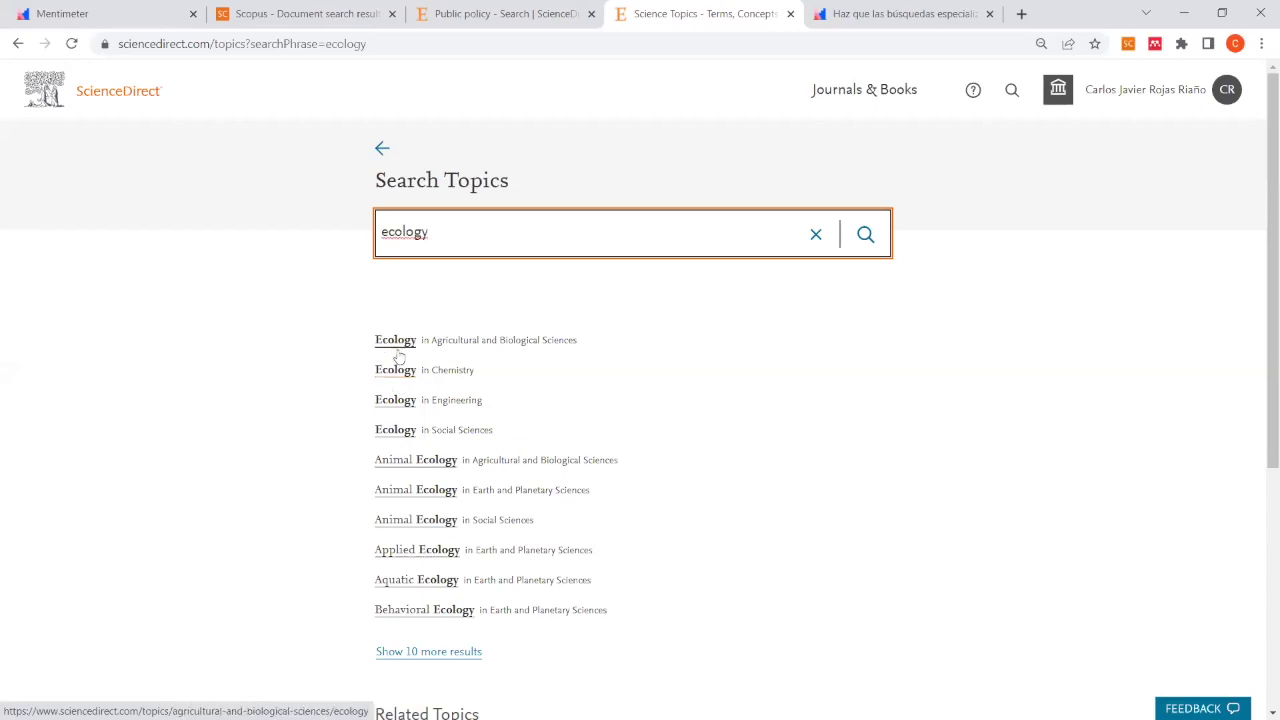
# Step: Expand the ecology topic list several times and examine the related ecology terms and their subject areas
pyautogui.click(431, 652)
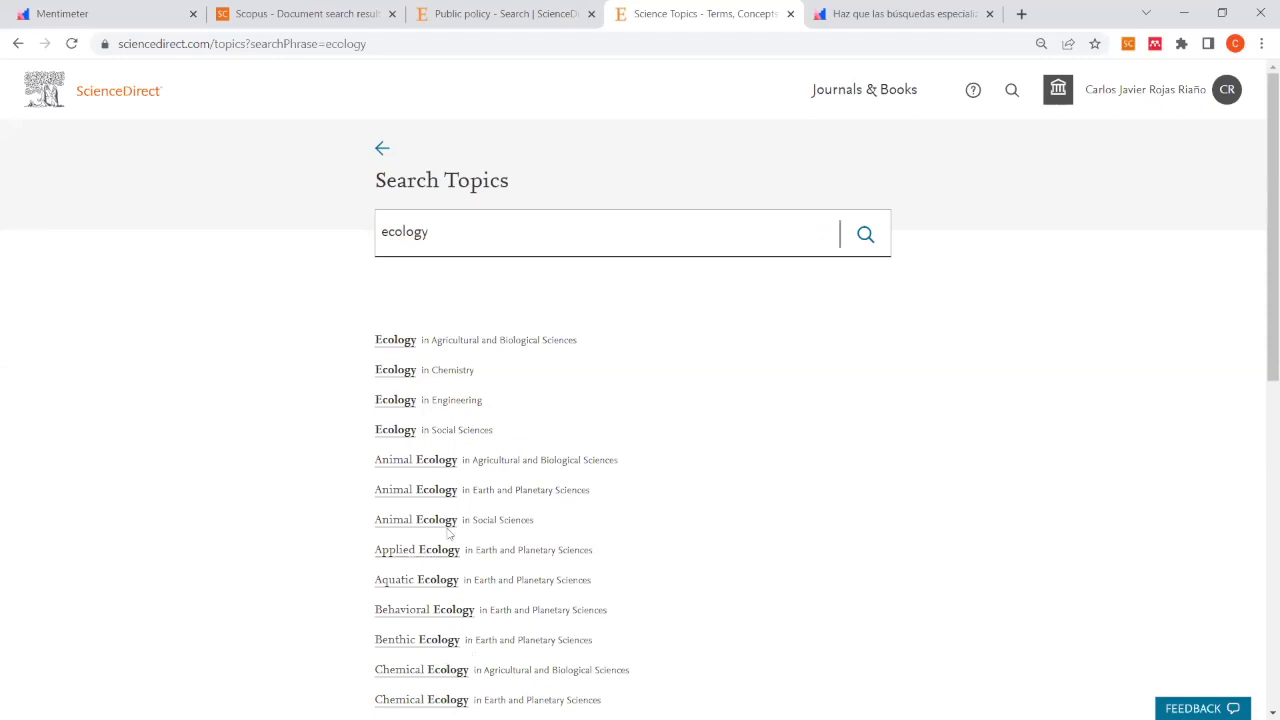
pyautogui.scroll(-6, 431, 391)
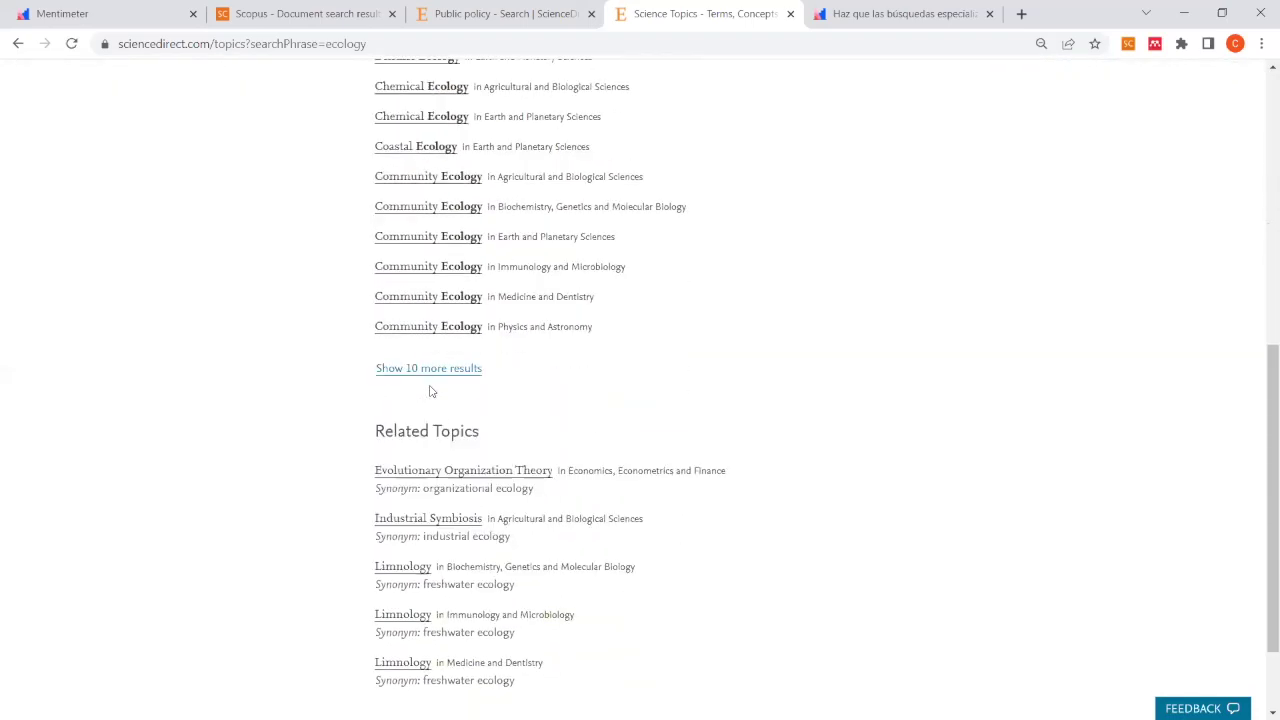
pyautogui.scroll(3, 449, 361)
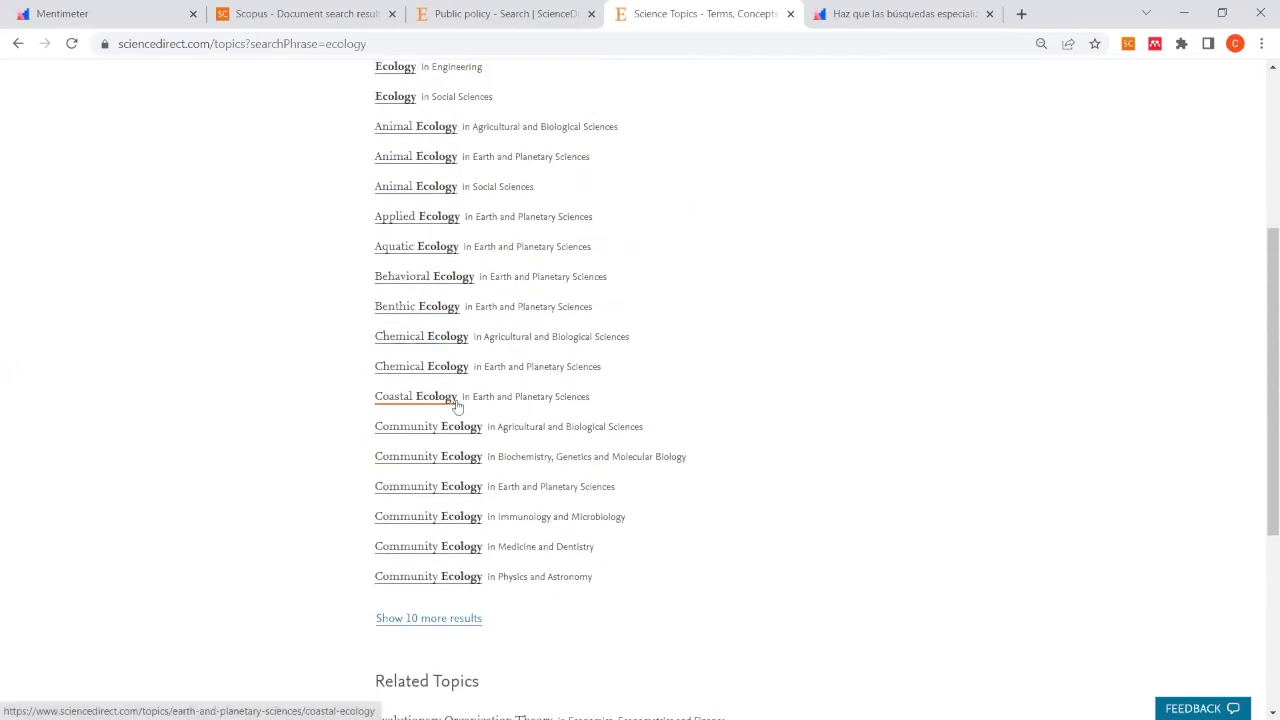
pyautogui.click(404, 620)
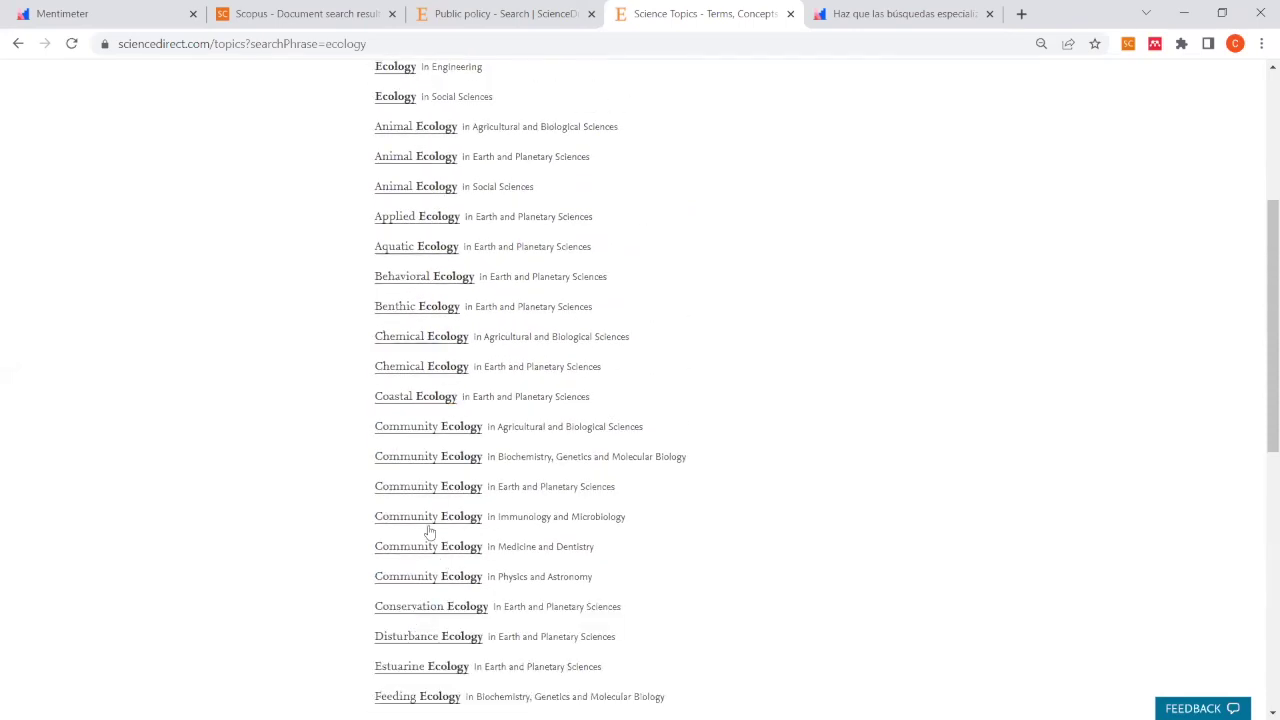
pyautogui.scroll(-1, 429, 531)
pyautogui.scroll(-2, 429, 531)
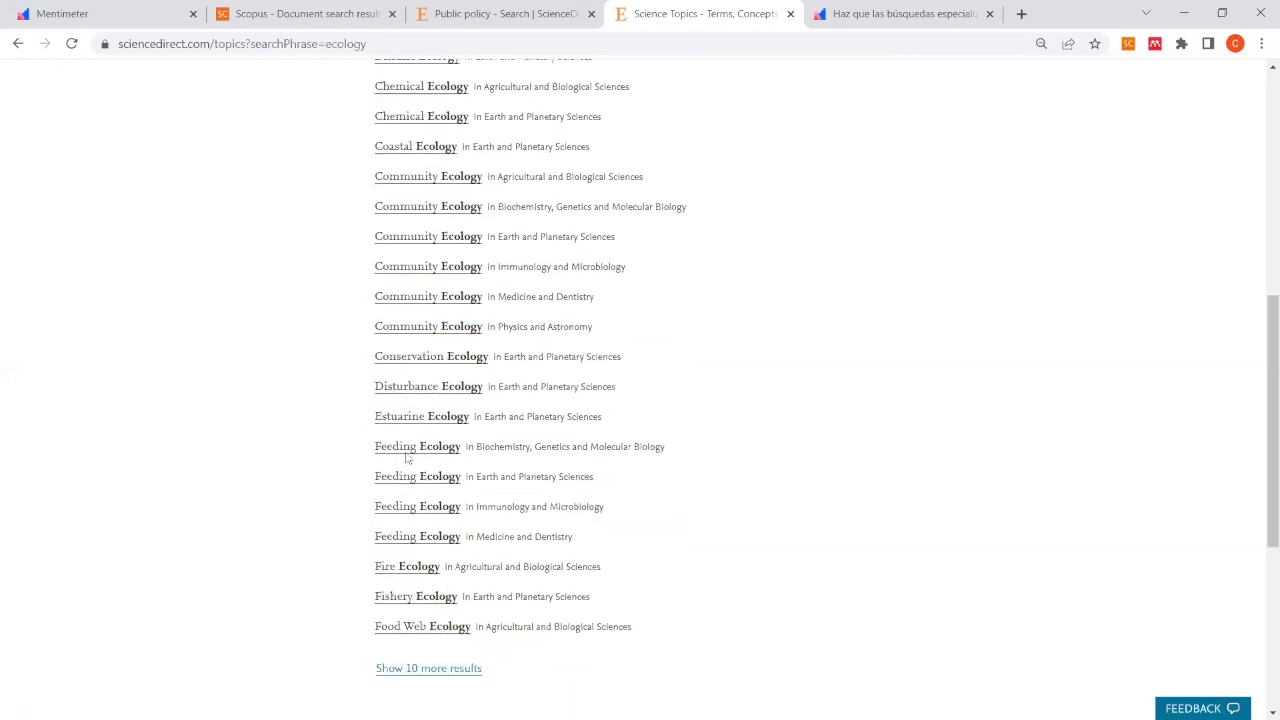
pyautogui.click(440, 669)
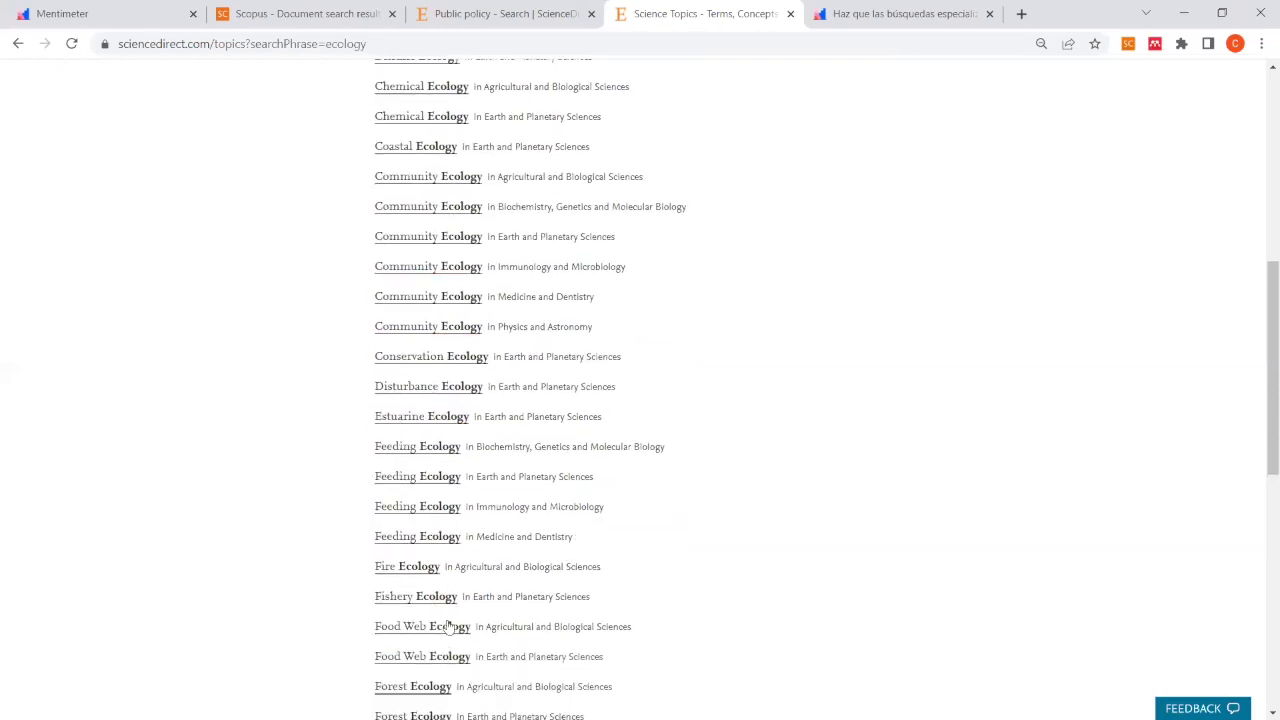
pyautogui.scroll(-3, 430, 565)
pyautogui.scroll(-3, 422, 562)
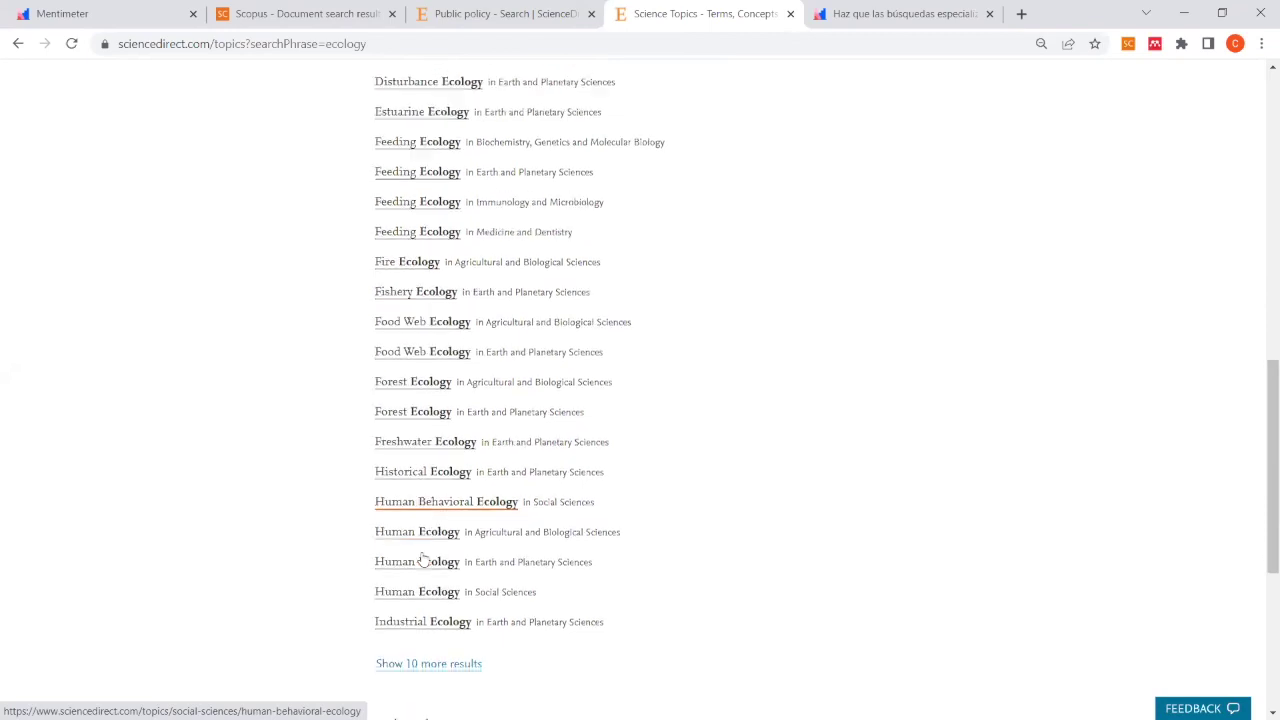
pyautogui.scroll(5, 423, 443)
pyautogui.scroll(6, 423, 443)
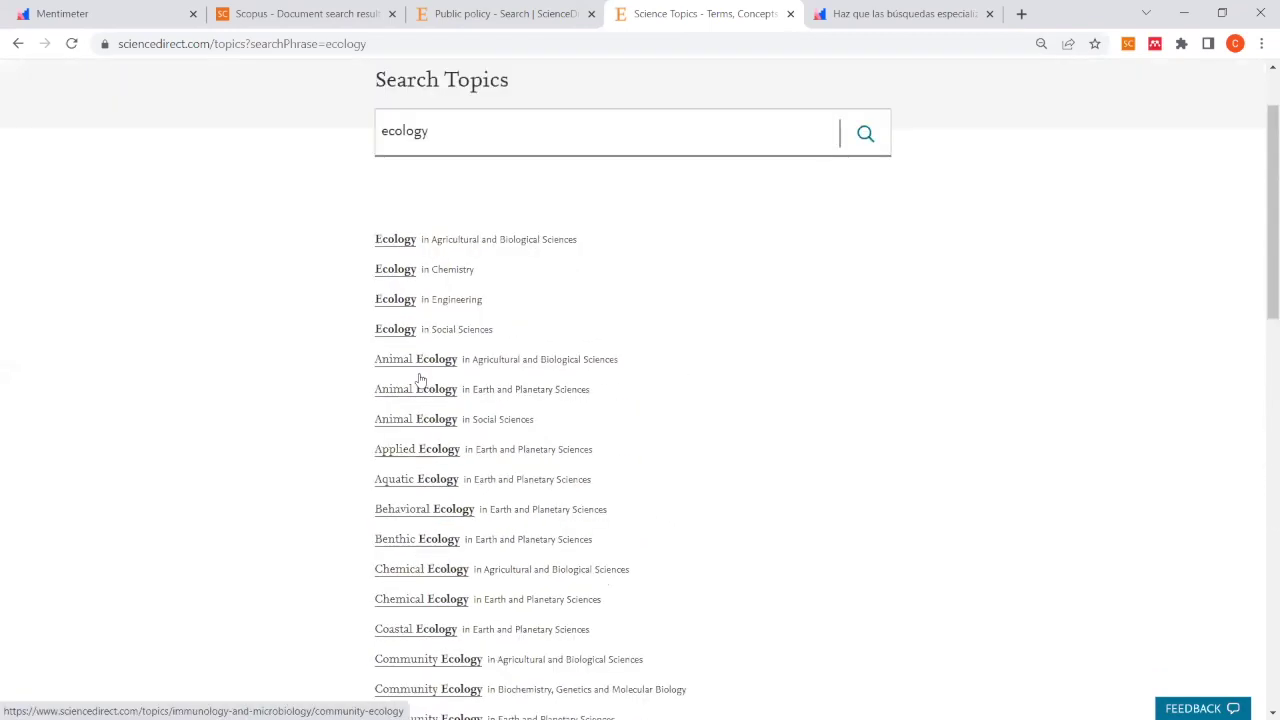
# Step: Copy the term "Ecology" from the first result and open its Agricultural and Biological Sciences topic page
pyautogui.moveTo(415, 338); pyautogui.dragTo(353, 346)
pyautogui.hotkey('ctrl', 'c')
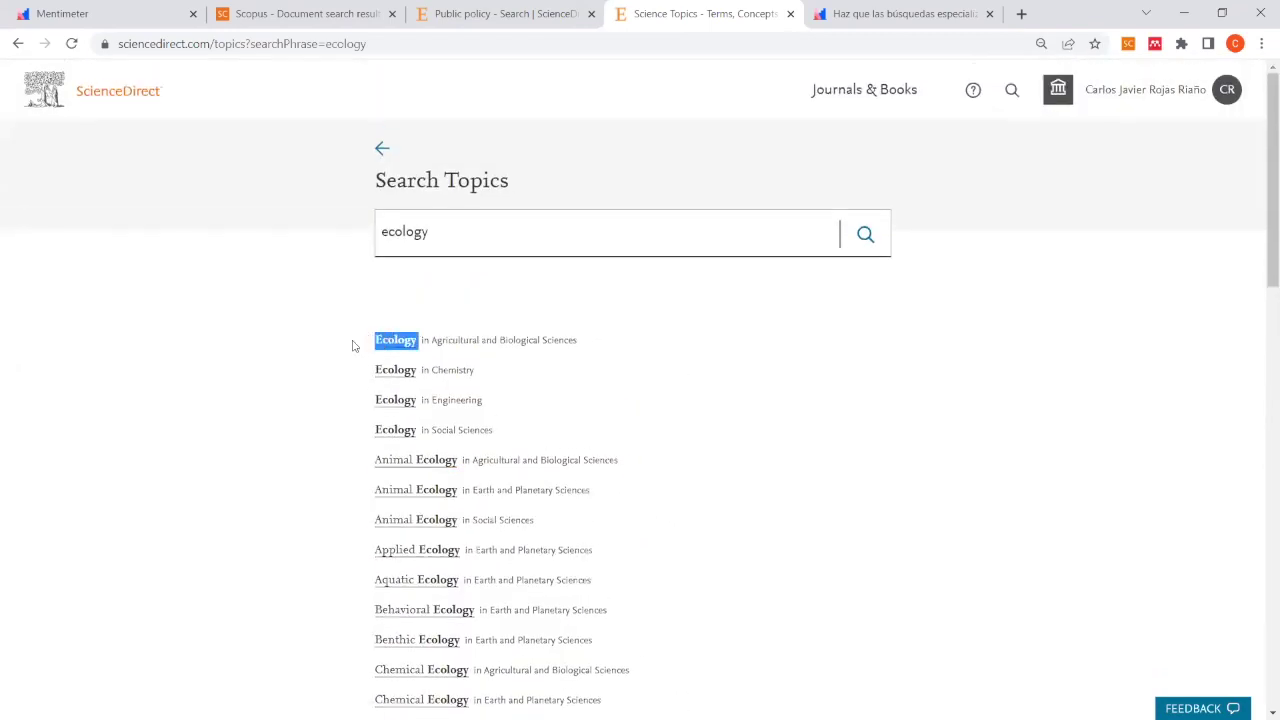
pyautogui.click(392, 338)
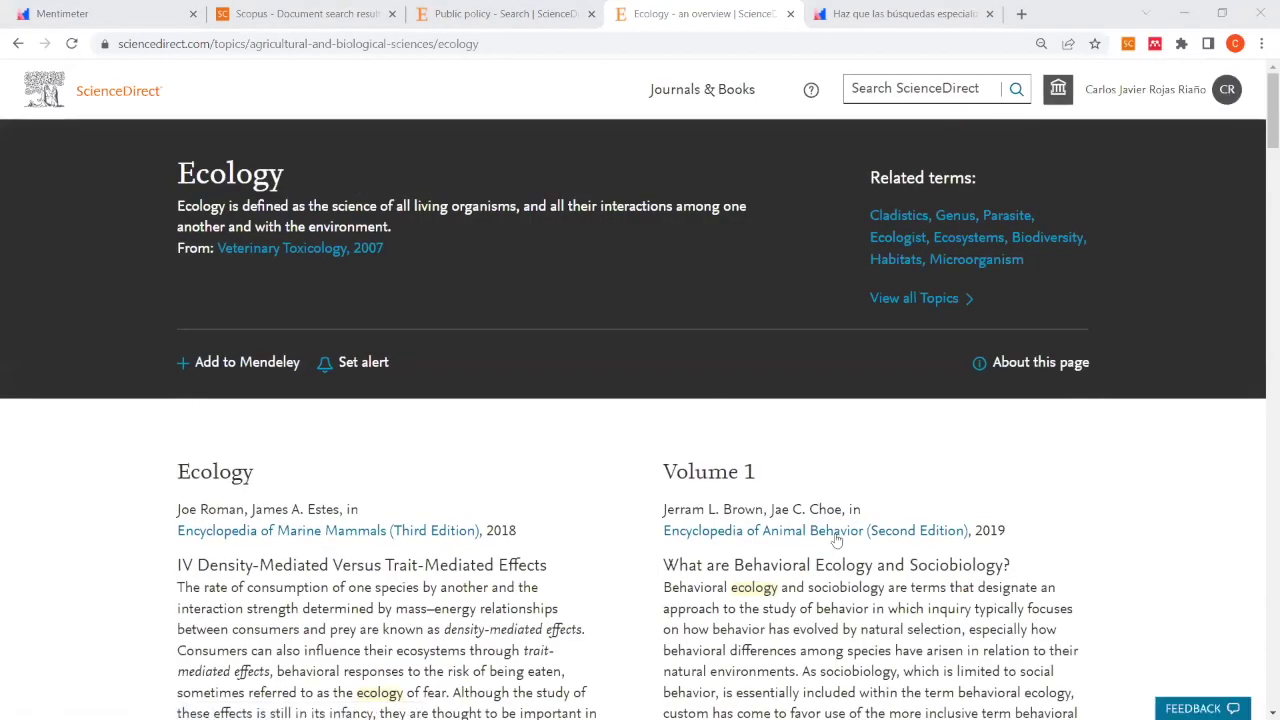
pyautogui.scroll(-1, 688, 412)
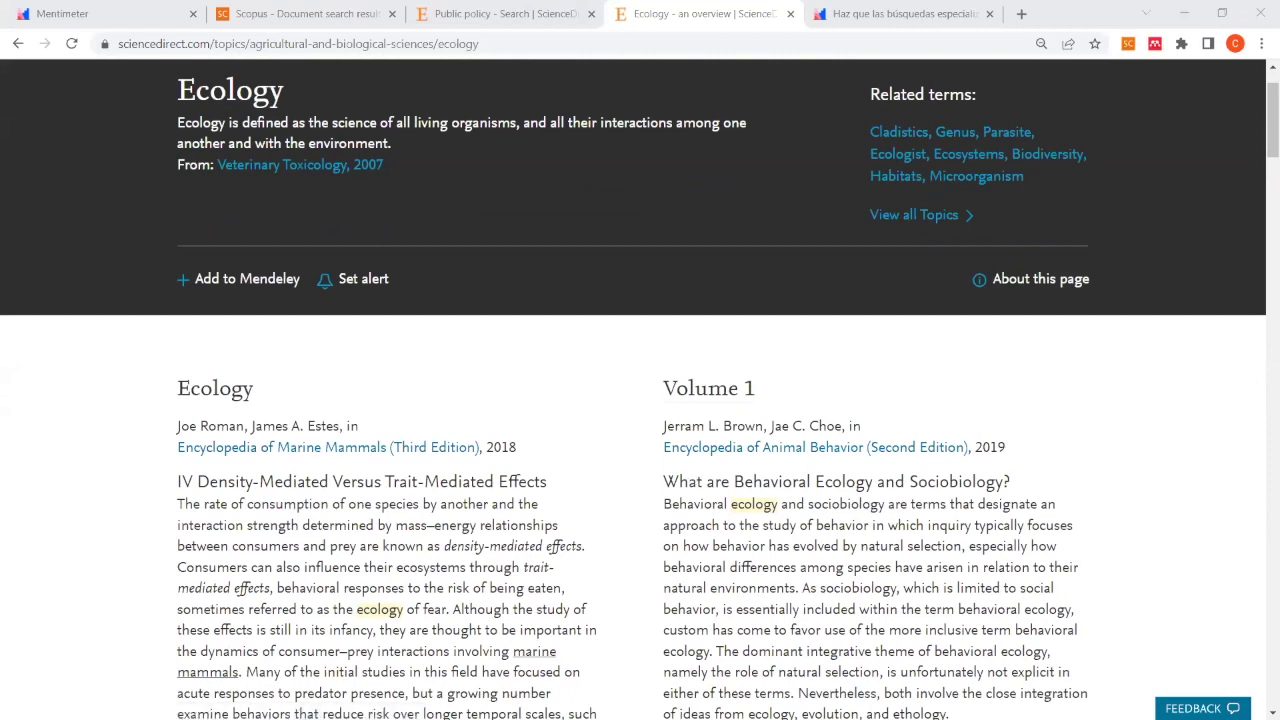
# Step: Switch to the Word document and paste the copied term "Ecology" below the Medio ambiente line
pyautogui.hotkey('alt', 'Tab')
pyautogui.scroll(-5, 448, 657)
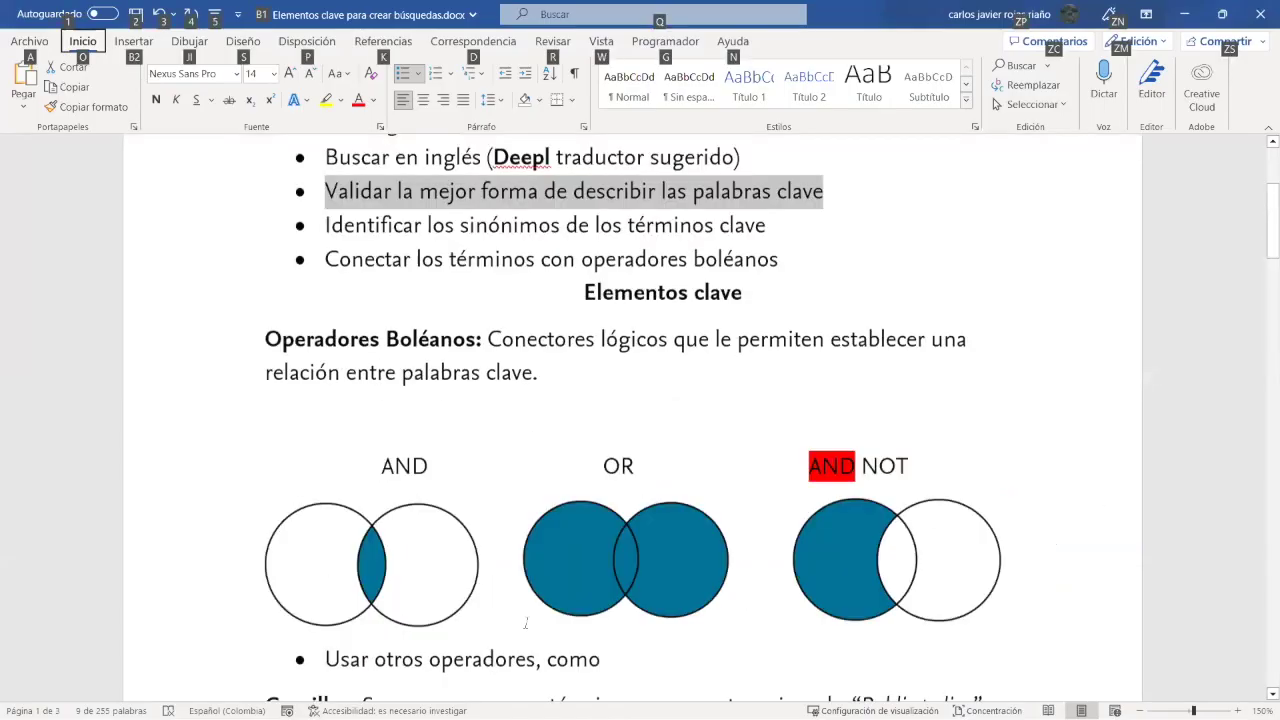
pyautogui.scroll(-10, 448, 657)
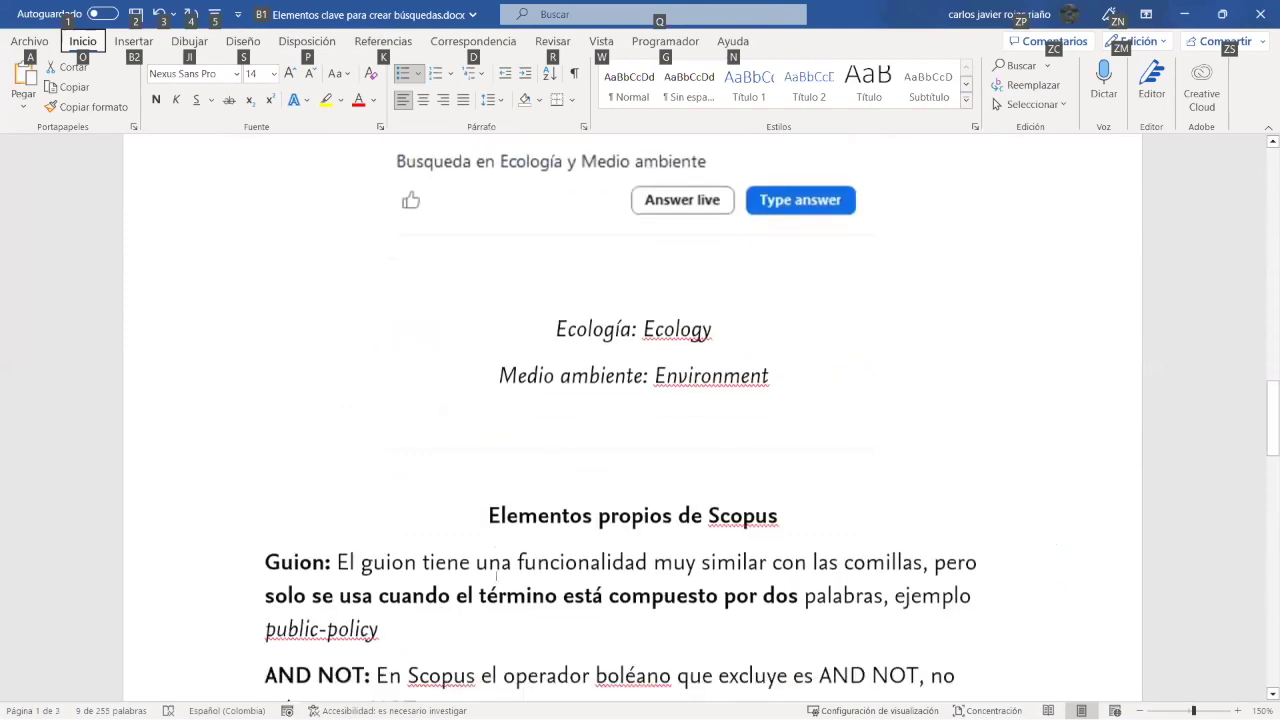
pyautogui.click(472, 411)
pyautogui.hotkey('ctrl', 'v')
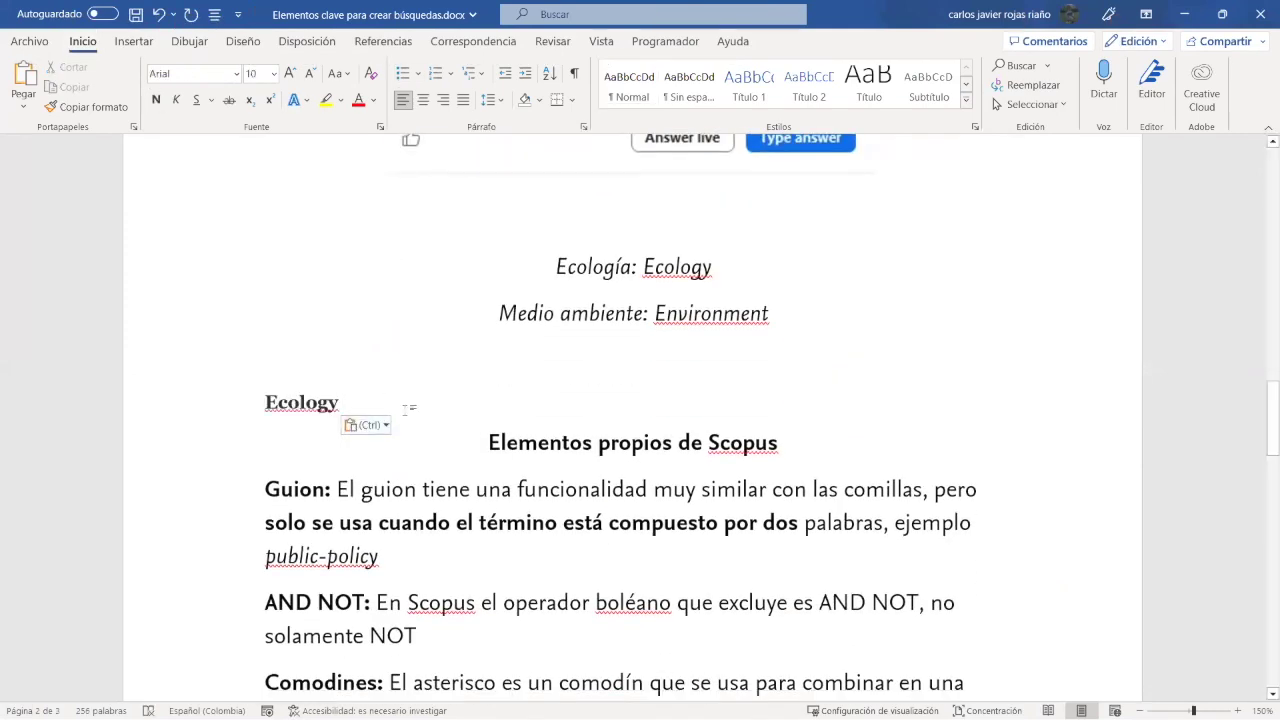
# Step: Go back to the ecology topic results in the browser, show more results and copy the term "Aquatic Ecology"
pyautogui.hotkey('alt', 'Tab')
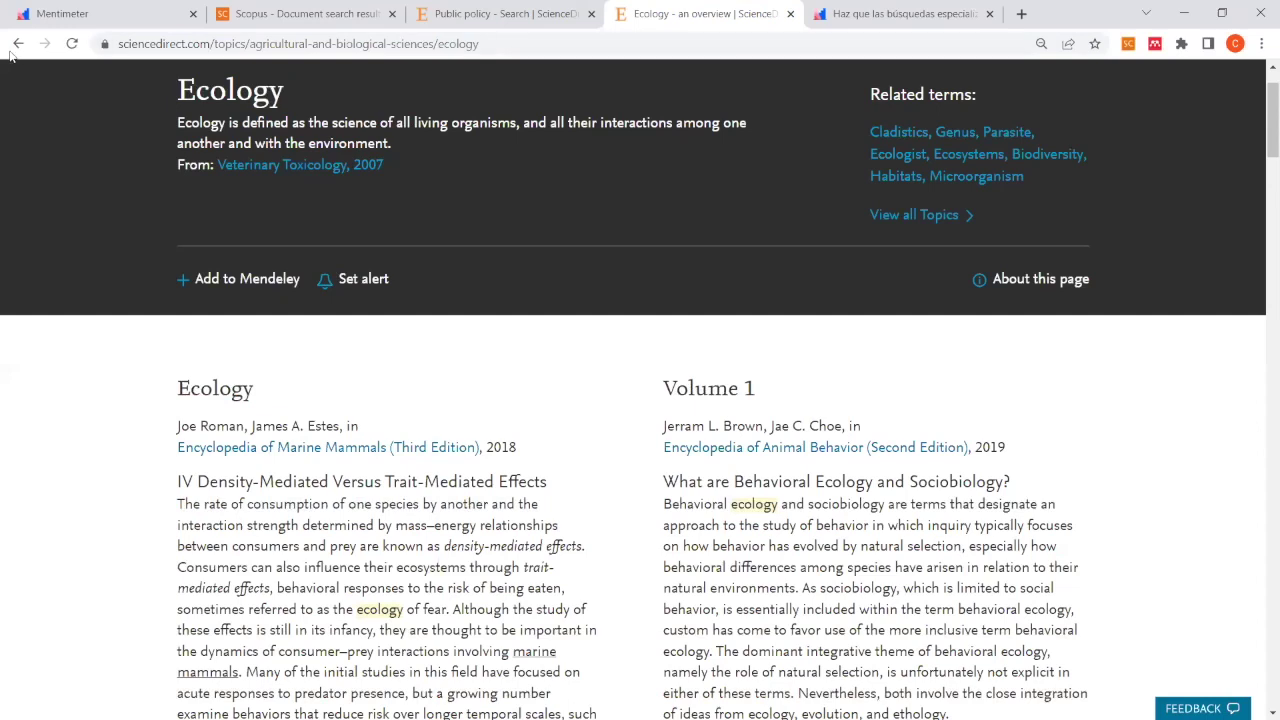
pyautogui.click(18, 43)
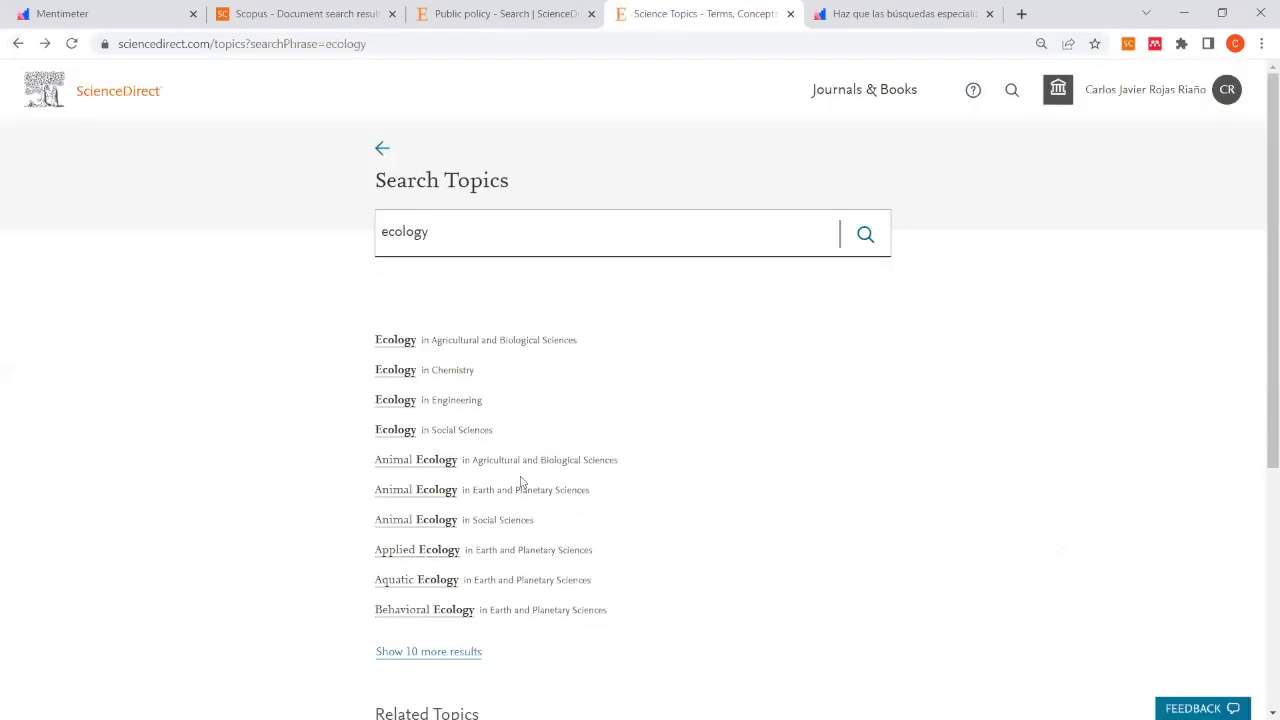
pyautogui.click(431, 658)
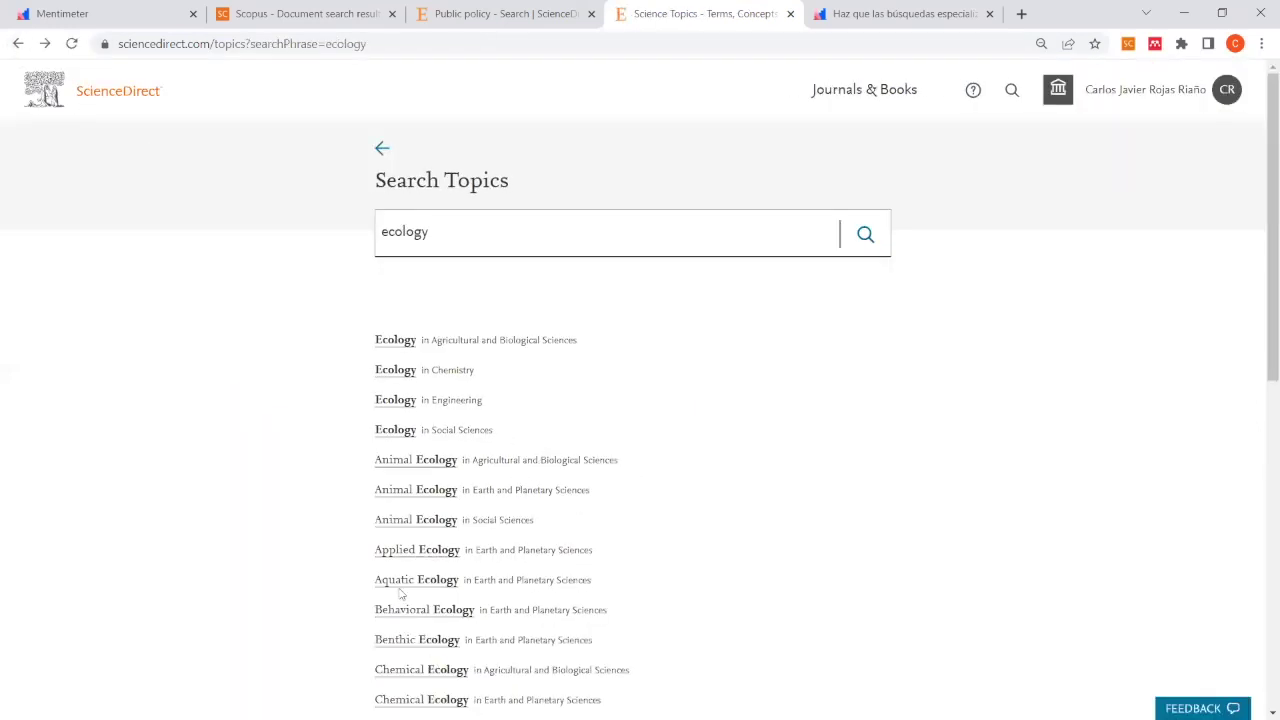
pyautogui.moveTo(372, 579); pyautogui.dragTo(460, 580)
pyautogui.hotkey('ctrl', 'c')
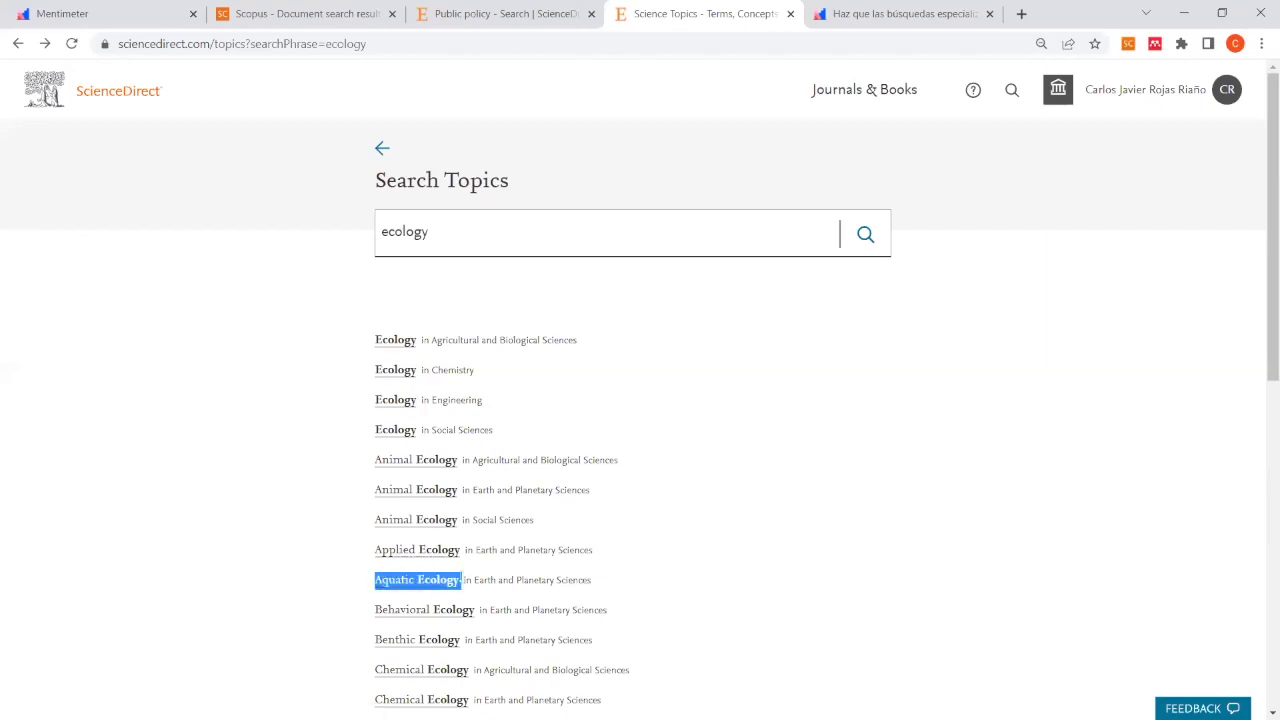
# Step: Copy the term "Aquatic Ecology", switch to the Word document and append AND NOT followed by the copied term after Ecology
pyautogui.rightClick(397, 583)
pyautogui.click(440, 453)
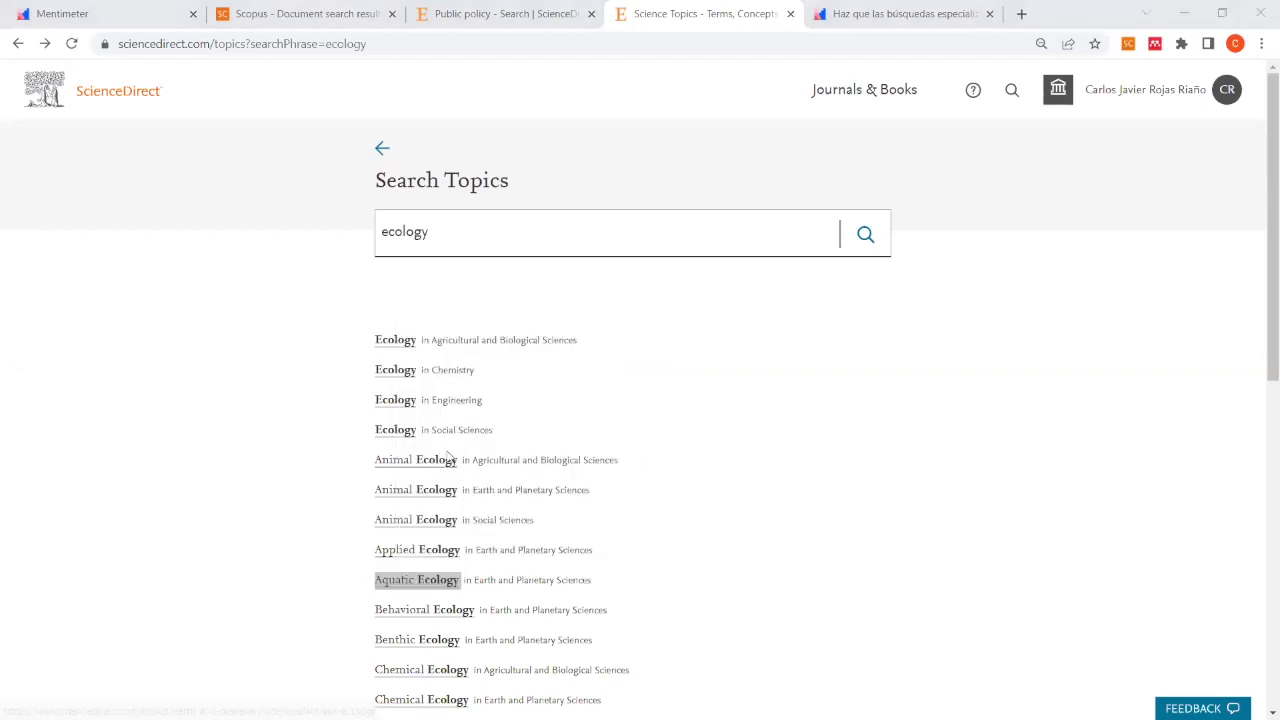
pyautogui.hotkey('alt', 'Tab')
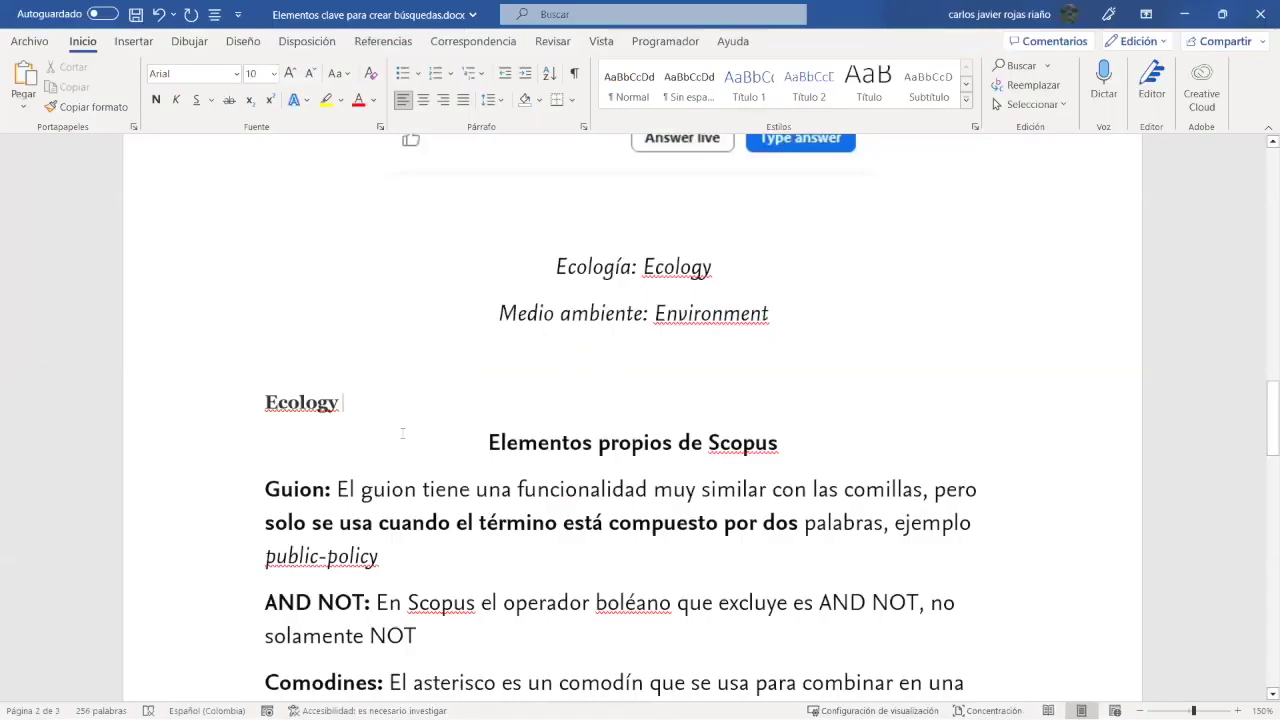
pyautogui.write('AND')
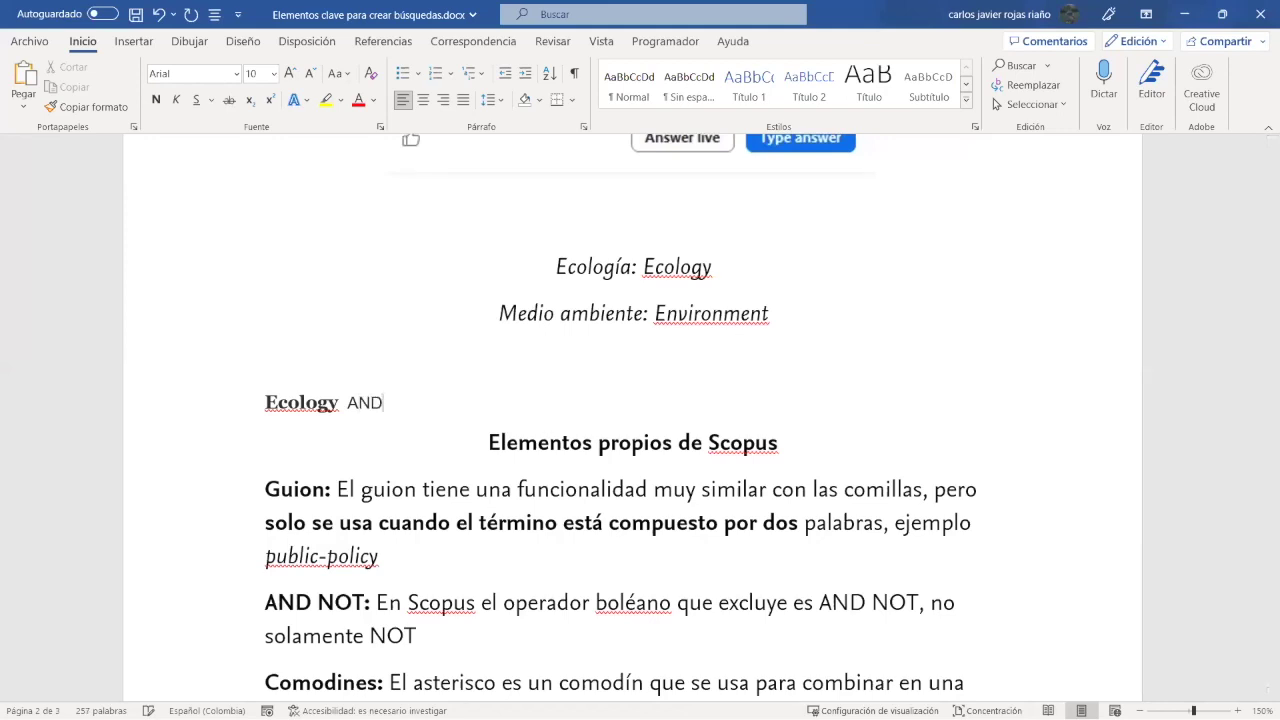
pyautogui.write(' NOT')
pyautogui.hotkey('ctrl', 'v')
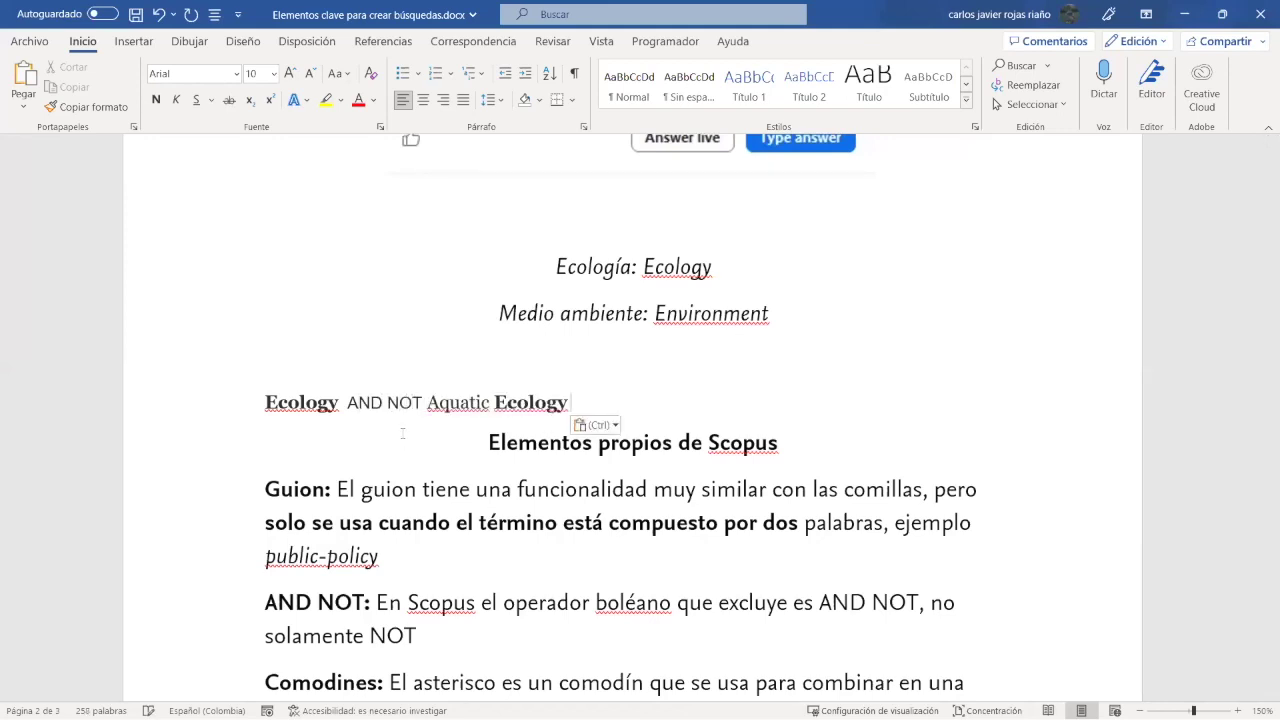
# Step: Convert the pasted Aquatic Ecology to text only and enclose it in double quotation marks
pyautogui.doubleClick(570, 416)
pyautogui.click(583, 410)
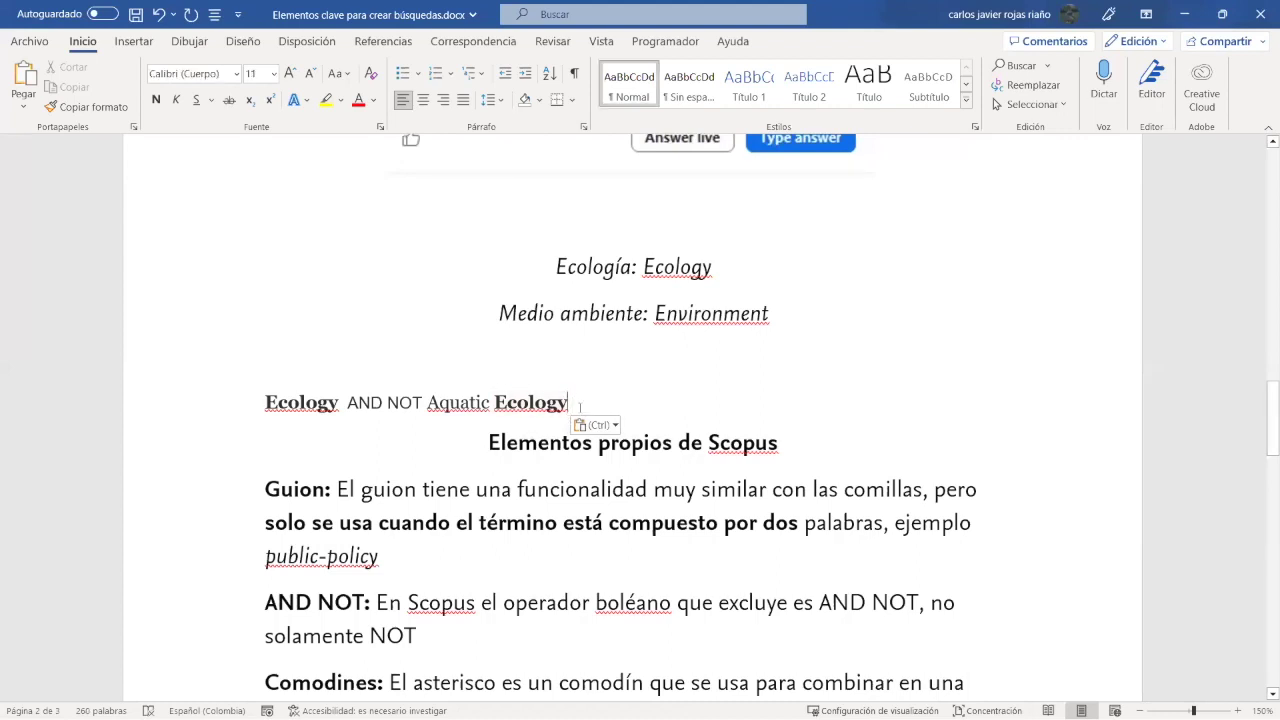
pyautogui.click(613, 427)
pyautogui.click(636, 474)
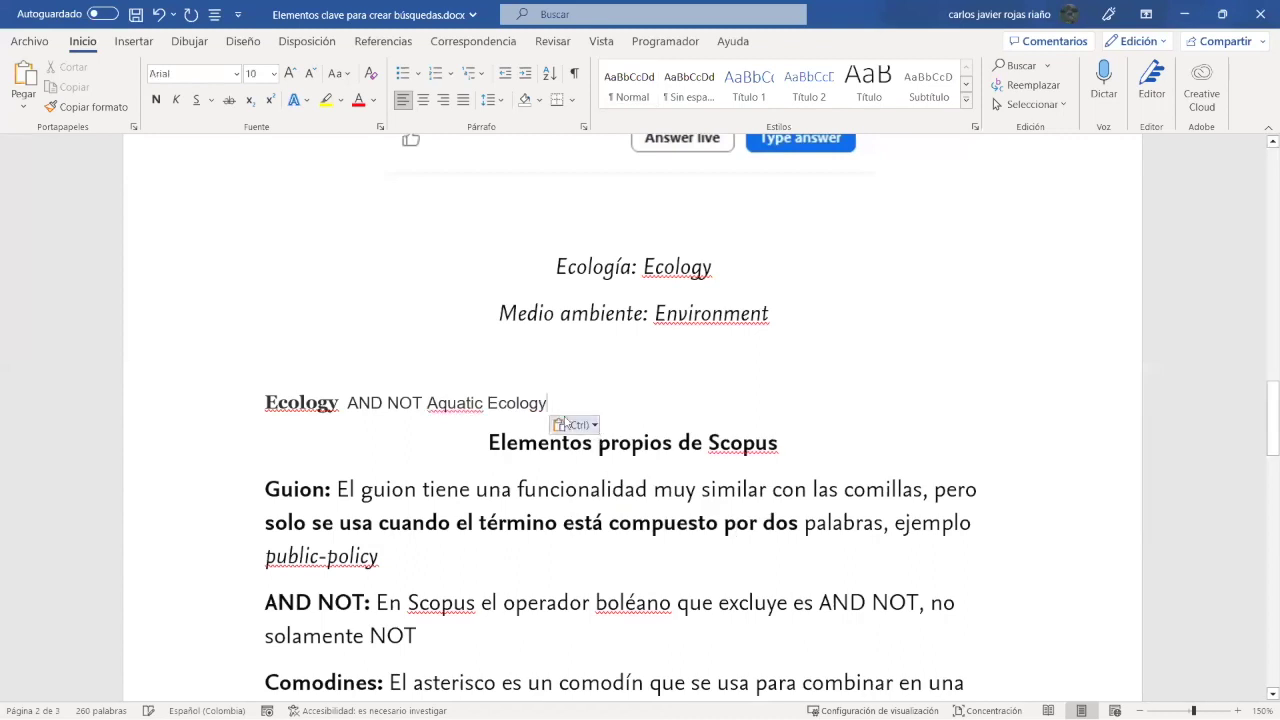
pyautogui.write('"')
pyautogui.moveTo(485, 403); pyautogui.dragTo(428, 403)
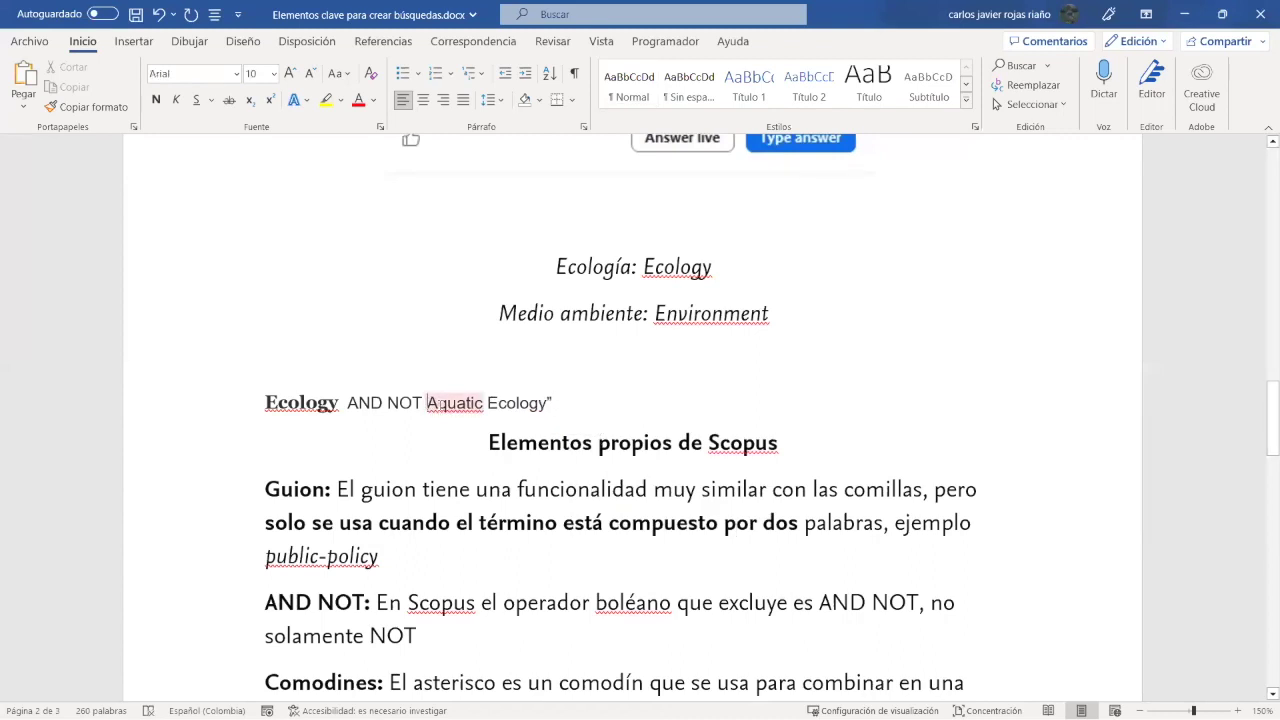
pyautogui.write('"')
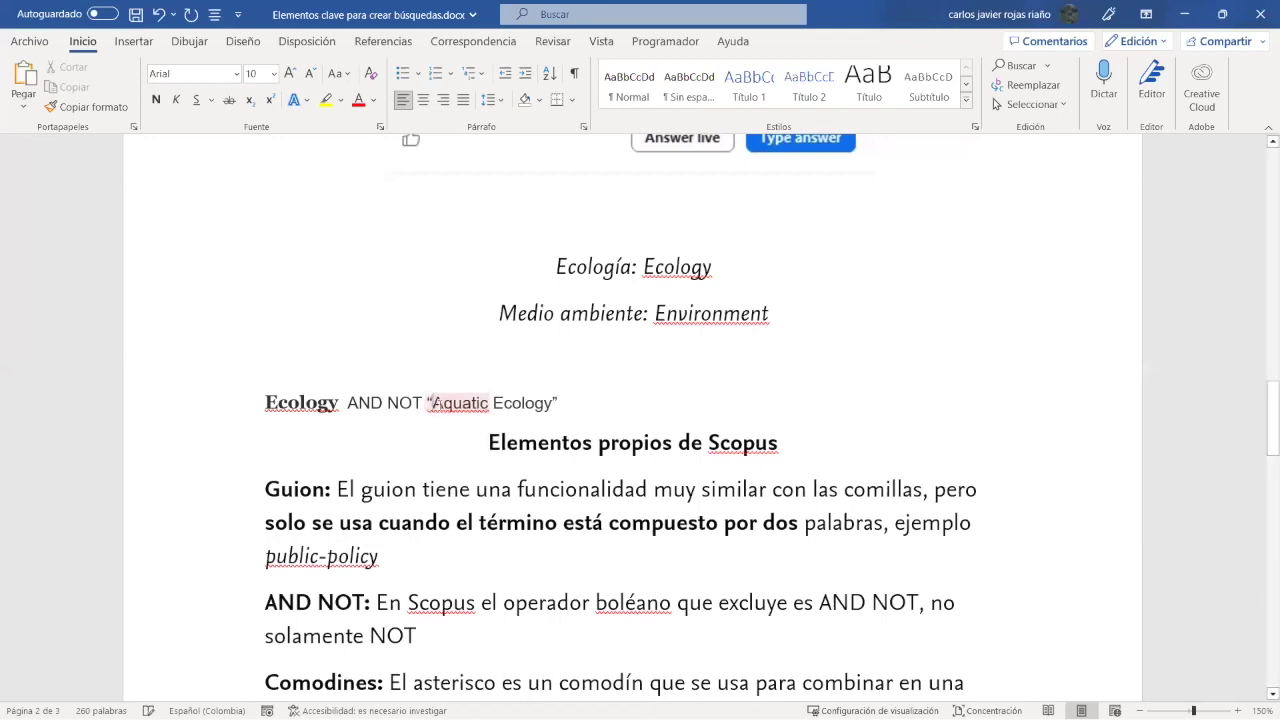
pyautogui.moveTo(434, 403); pyautogui.dragTo(559, 401)
# Step: Insert blank lines below the search expression to separate it from the "Elementos propios de Scopus" heading
pyautogui.scroll(3, 566, 407)
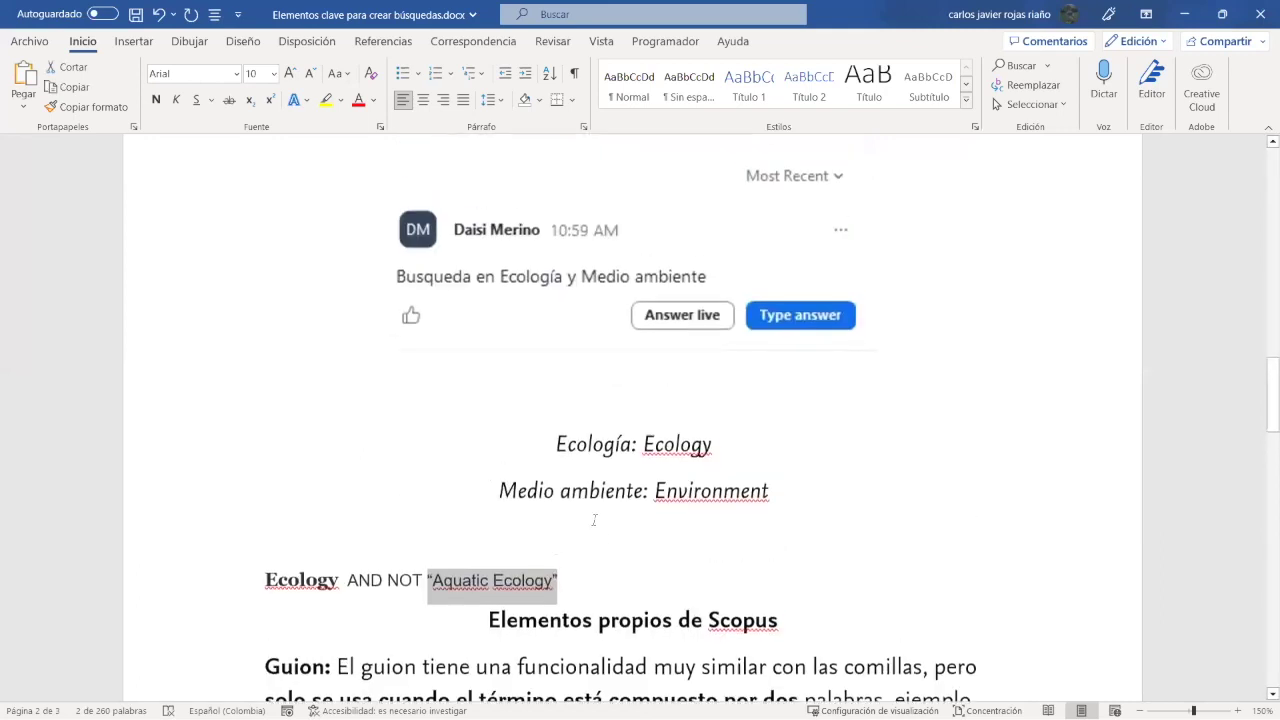
pyautogui.click(609, 577)
pyautogui.press('Return')
pyautogui.press('Return')
pyautogui.scroll(-1, 803, 549)
pyautogui.scroll(3, 803, 549)
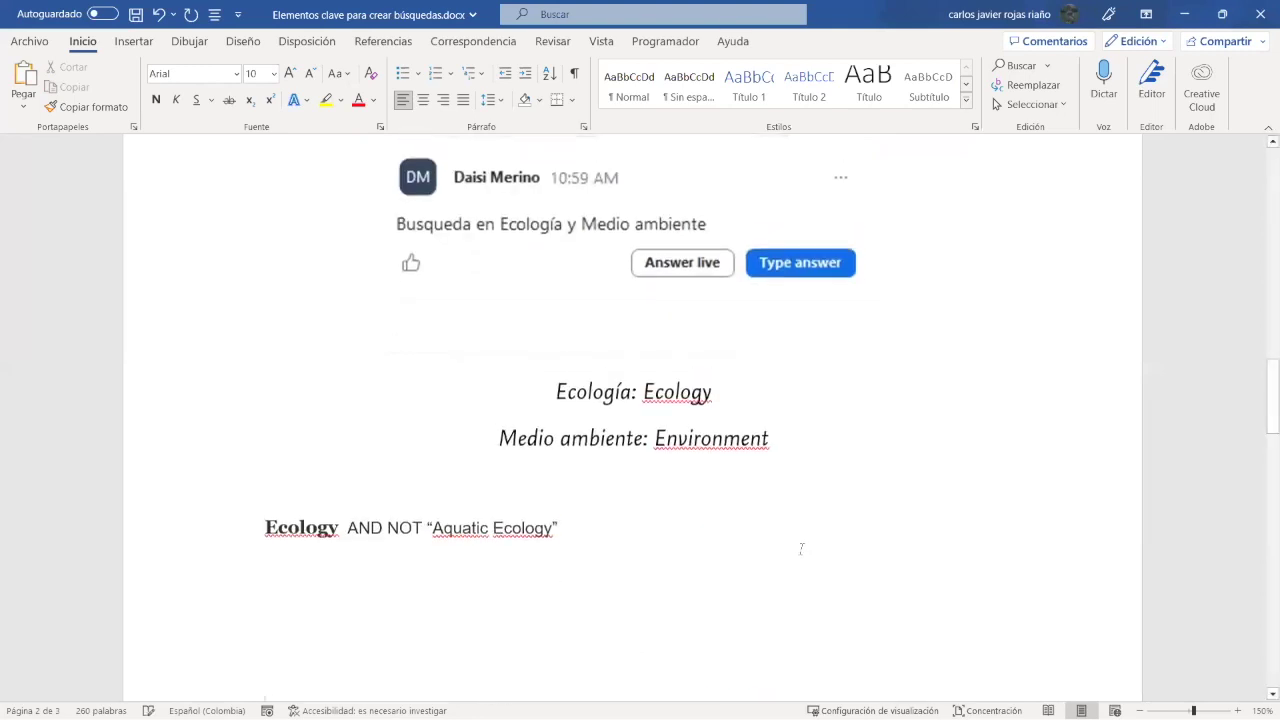
pyautogui.scroll(-3, 576, 529)
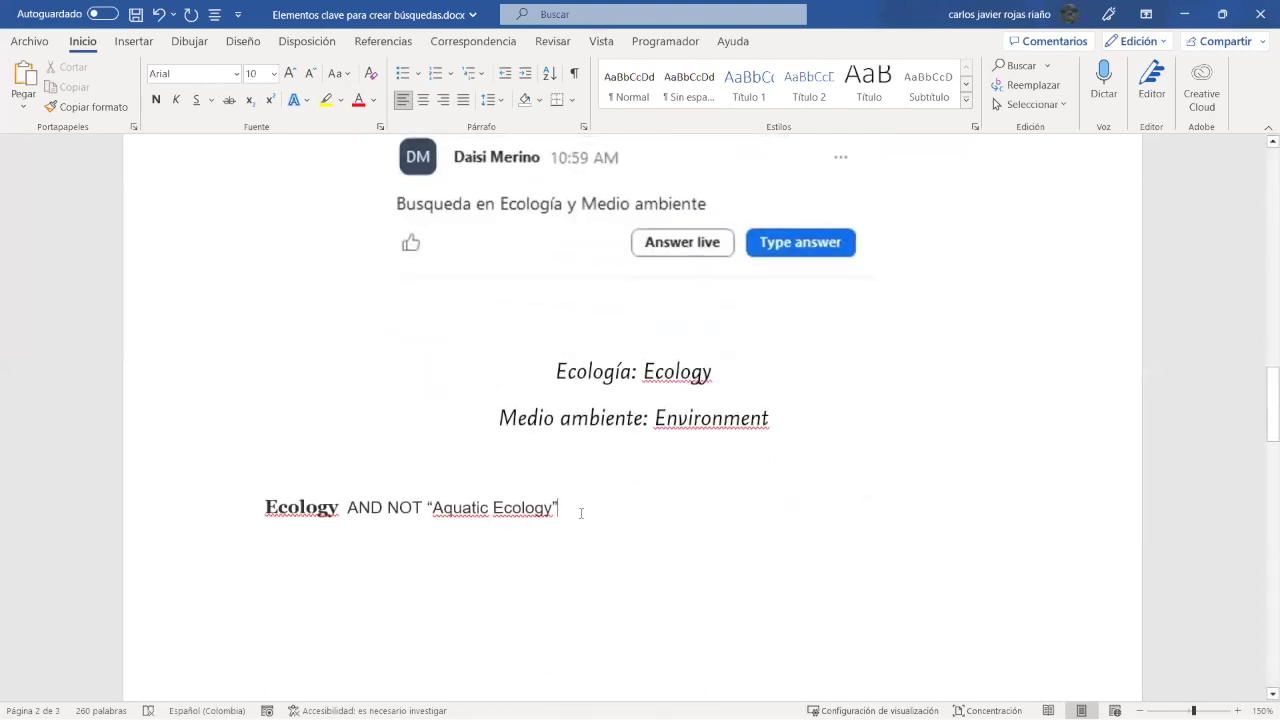
# Step: Enclose the whole expression Ecology AND NOT "Aquatic Ecology" in parentheses
pyautogui.write(')')
pyautogui.click(250, 508)
pyautogui.click(268, 507)
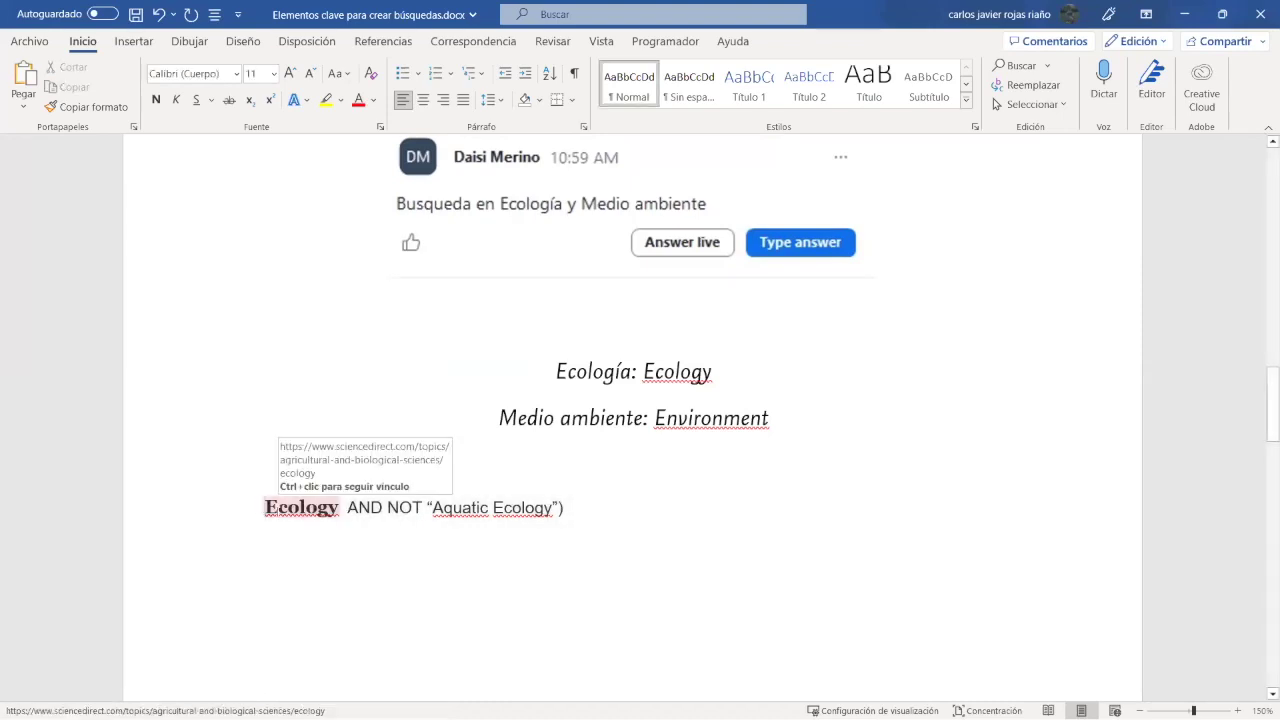
pyautogui.write(')')
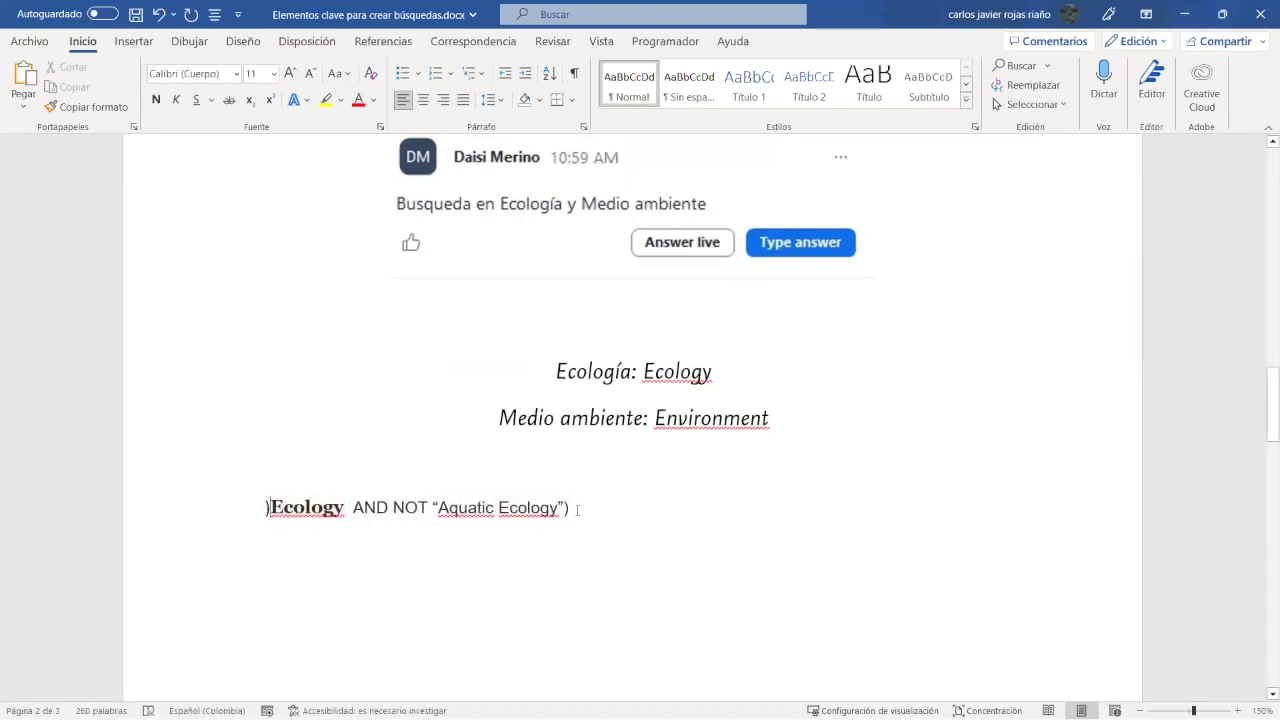
pyautogui.moveTo(577, 510); pyautogui.dragTo(640, 458)
pyautogui.click(289, 506)
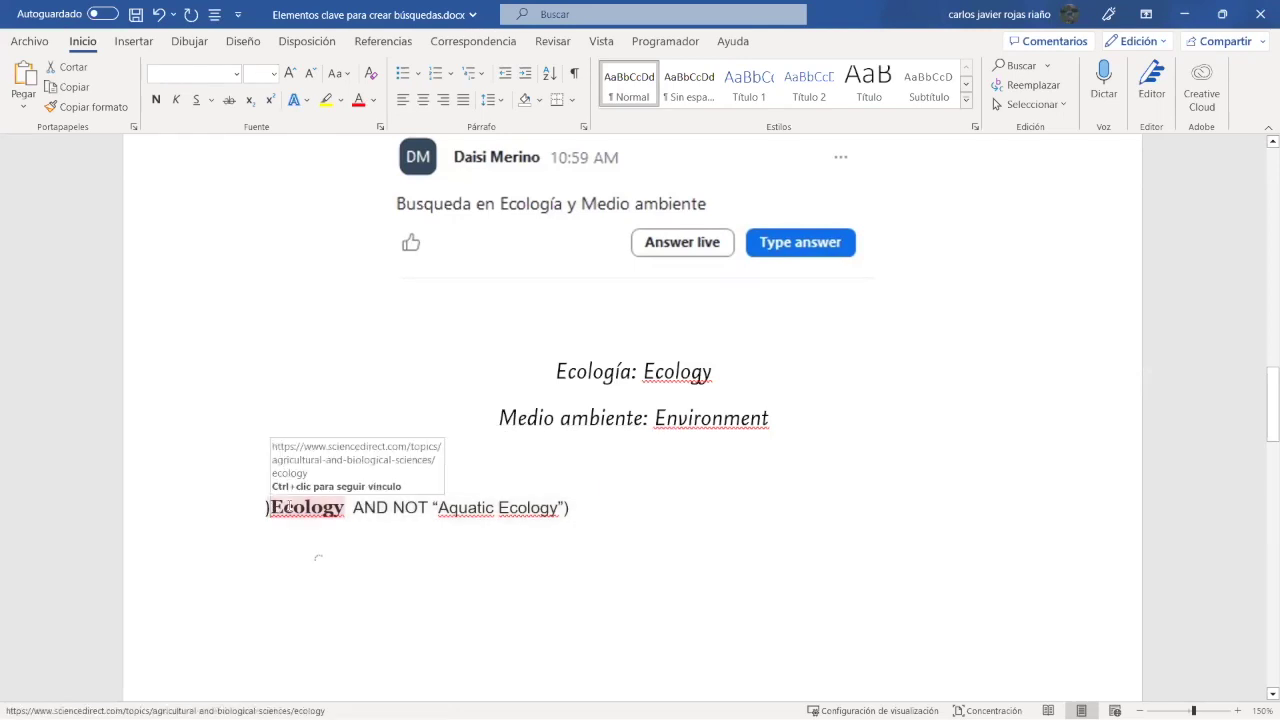
pyautogui.press('Home')
pyautogui.press('Delete')
pyautogui.write('(')
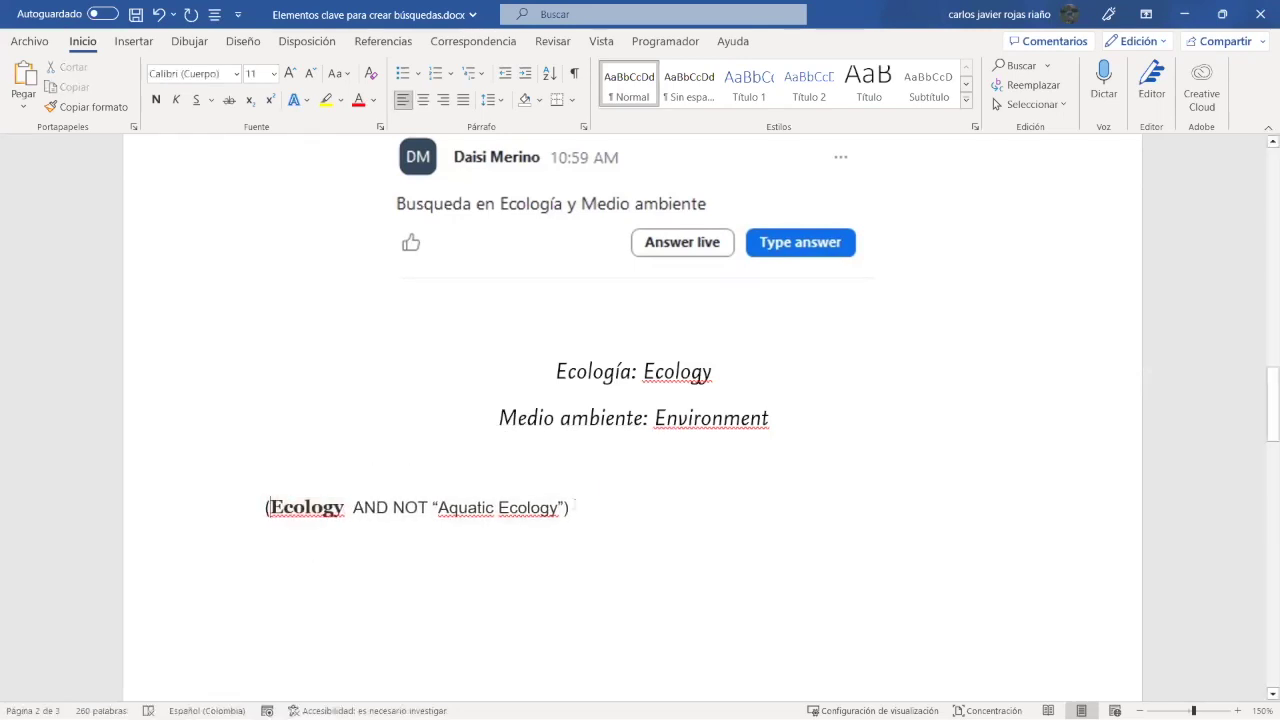
# Step: Format the parenthesised expression in Nexus Sans Pro at size 11, with Ecology in regular weight and AND NOT "Aquatic Ecology" in bold
pyautogui.moveTo(577, 510); pyautogui.dragTo(640, 460)
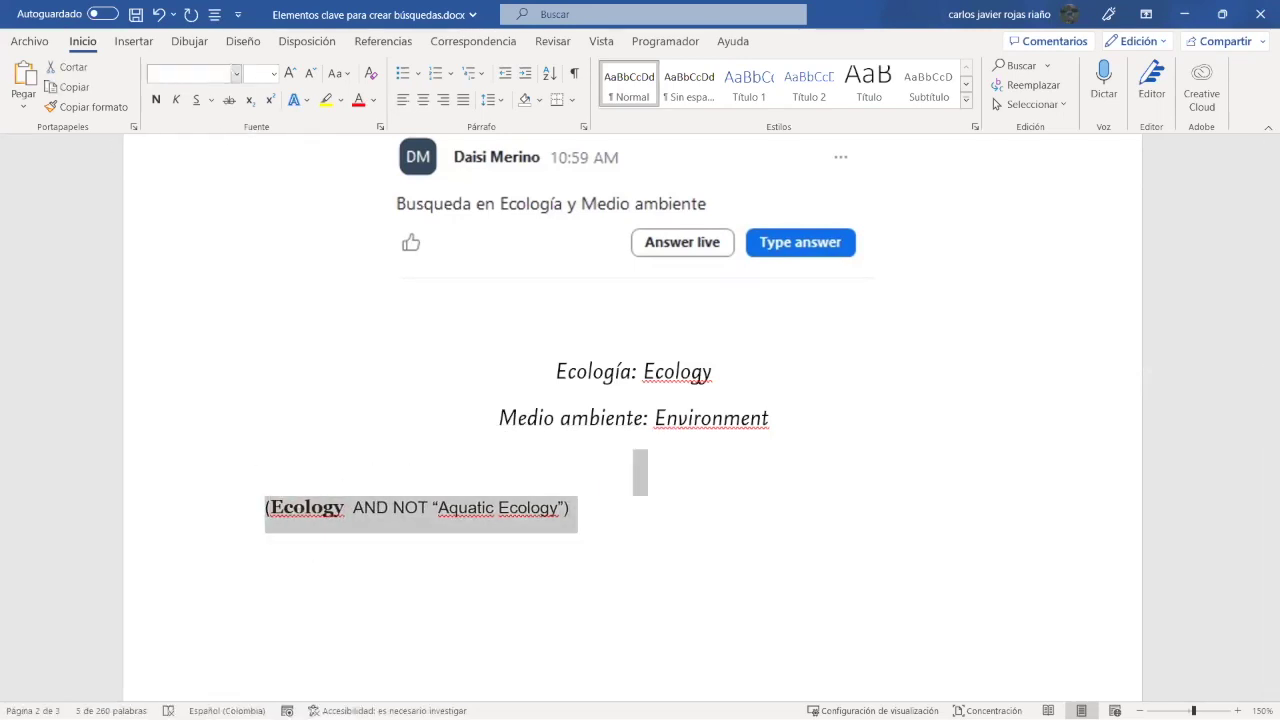
pyautogui.click(236, 75)
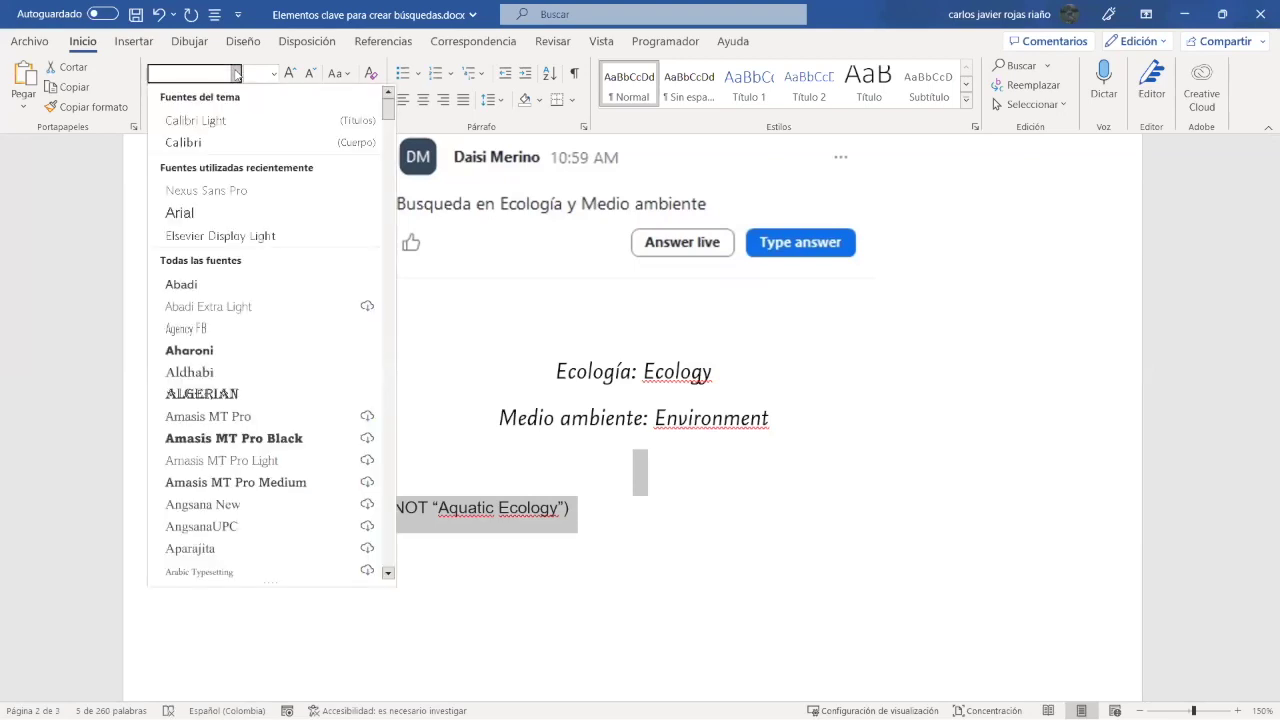
pyautogui.click(213, 194)
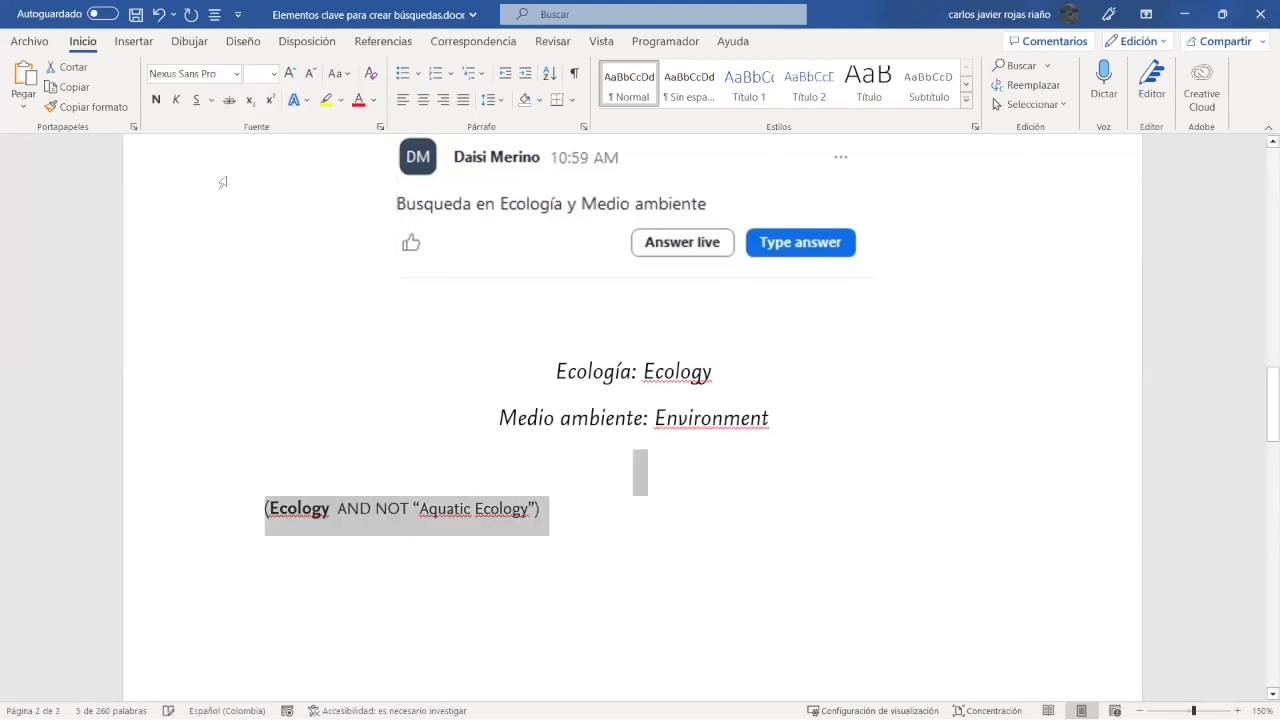
pyautogui.click(160, 103)
pyautogui.click(158, 103)
pyautogui.click(158, 103)
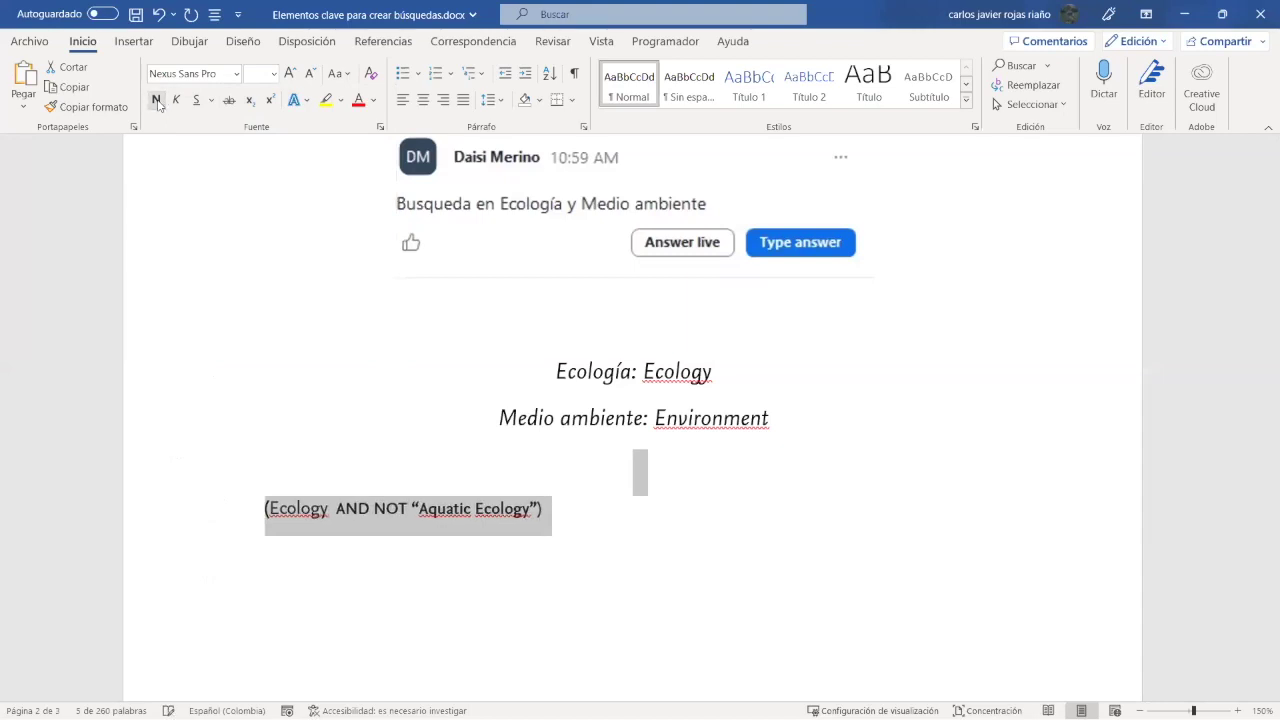
pyautogui.click(273, 73)
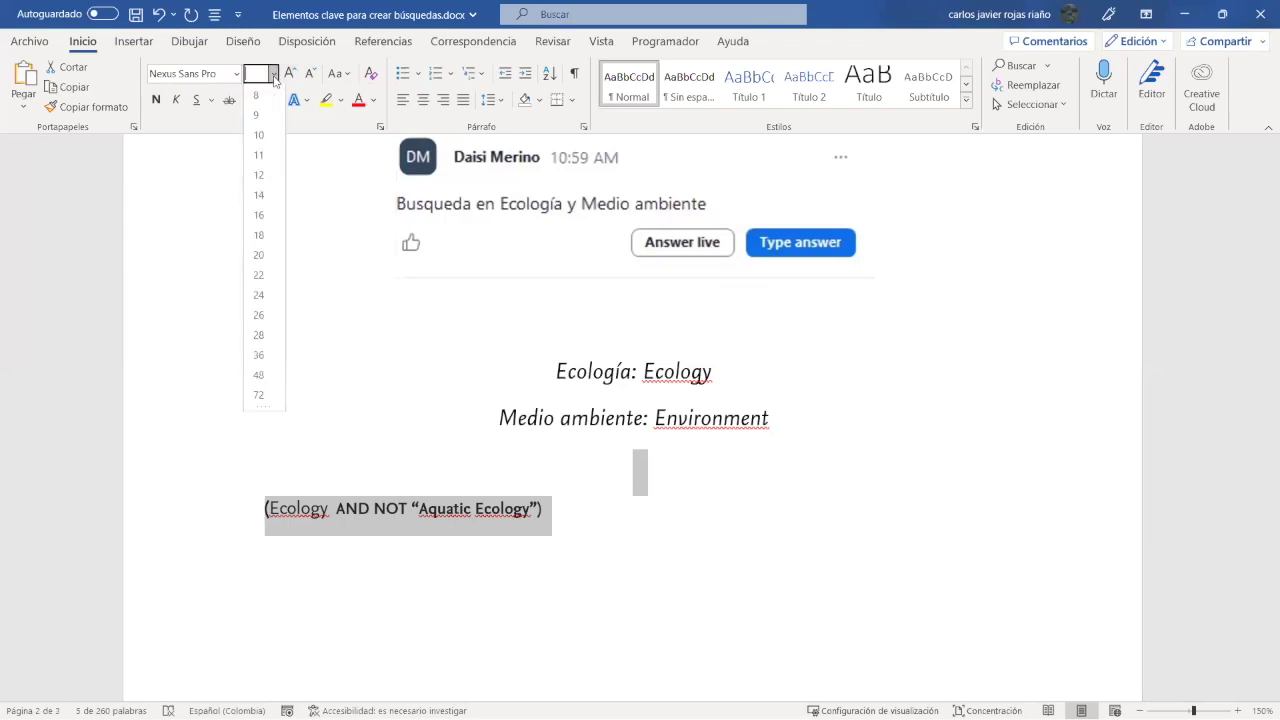
pyautogui.click(256, 168)
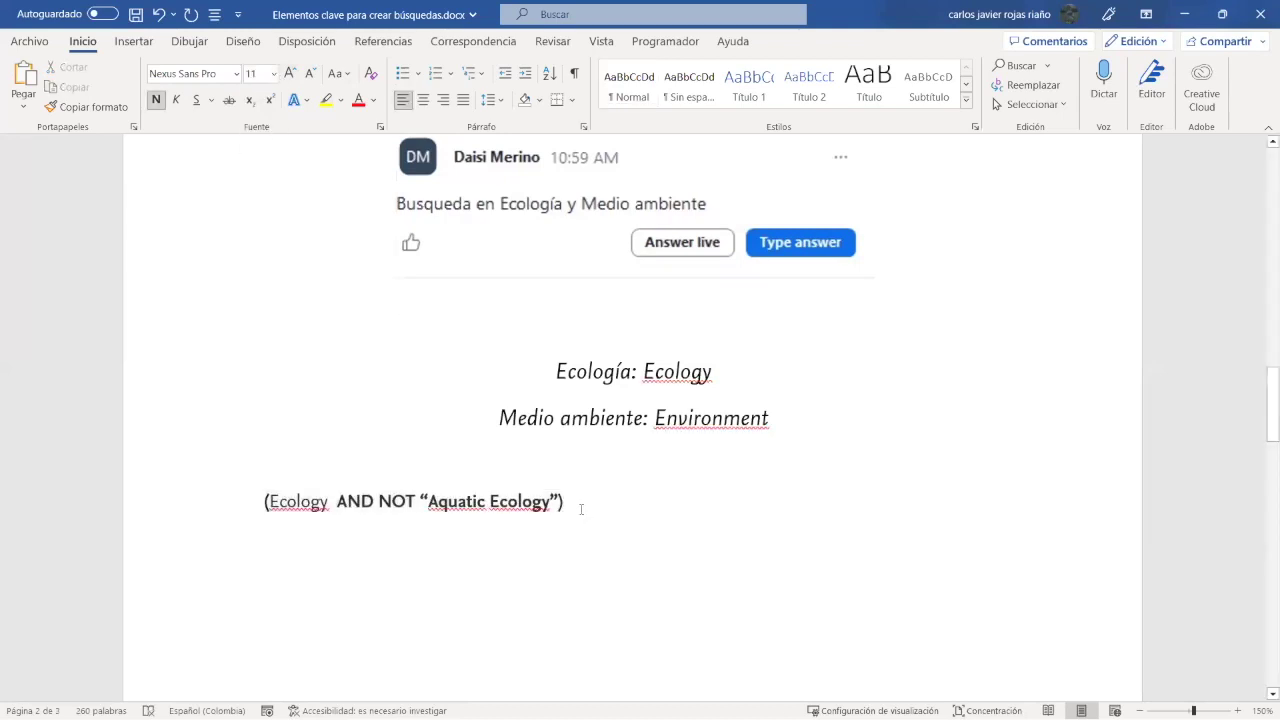
# Step: Append AND to the expression, then go back to ScienceDirect in the browser and search the topics for ENVIRONMENT
pyautogui.write('AND')
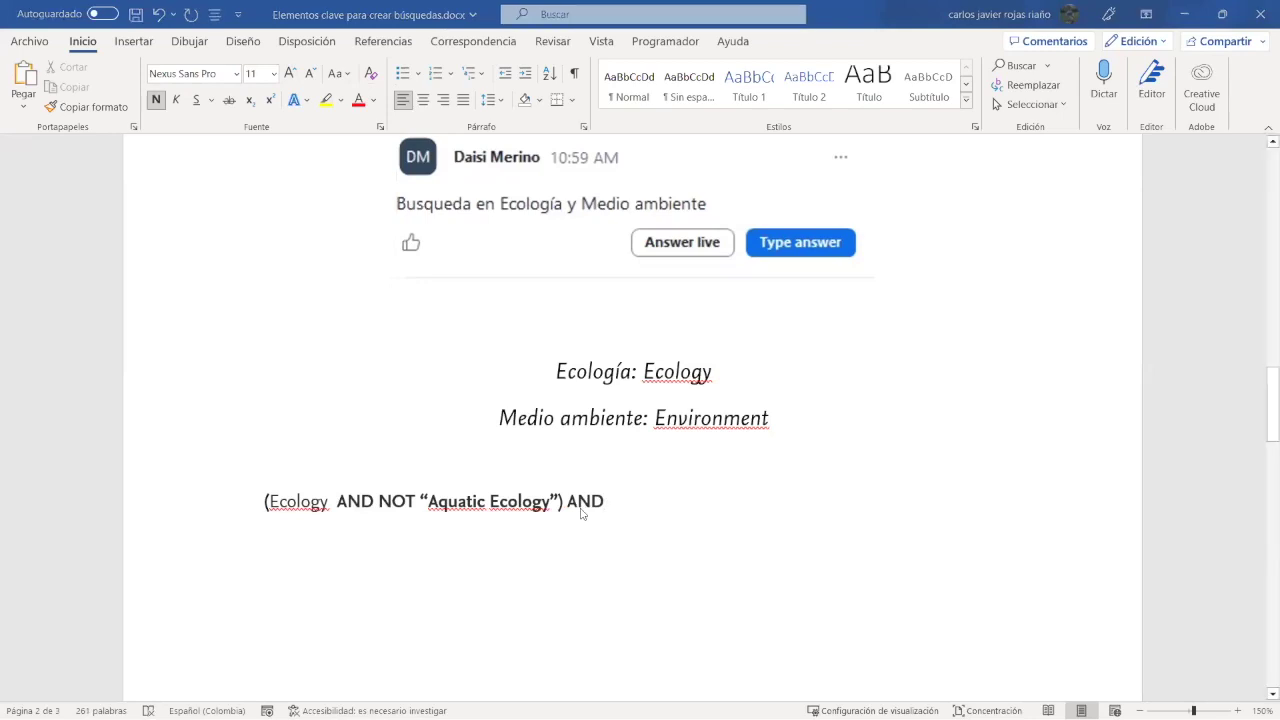
pyautogui.hotkey('alt', 'Tab')
pyautogui.moveTo(537, 246); pyautogui.dragTo(321, 242)
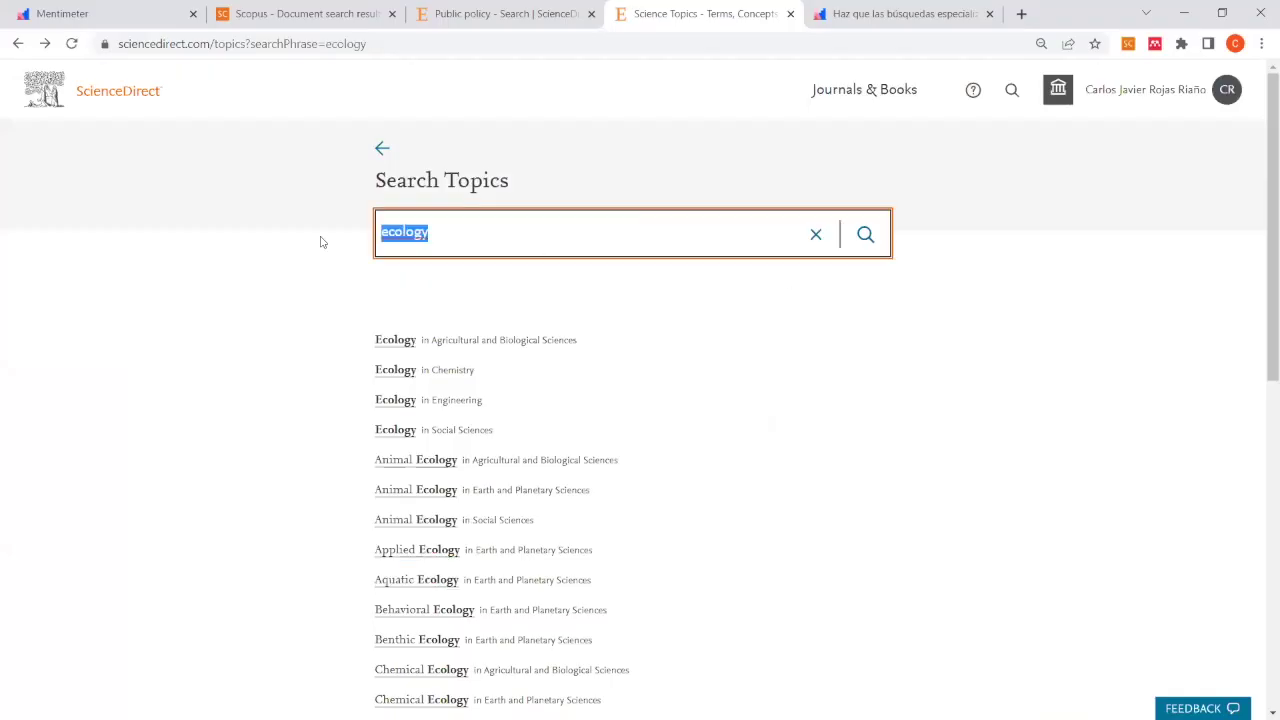
pyautogui.write('ENVIRONMENT')
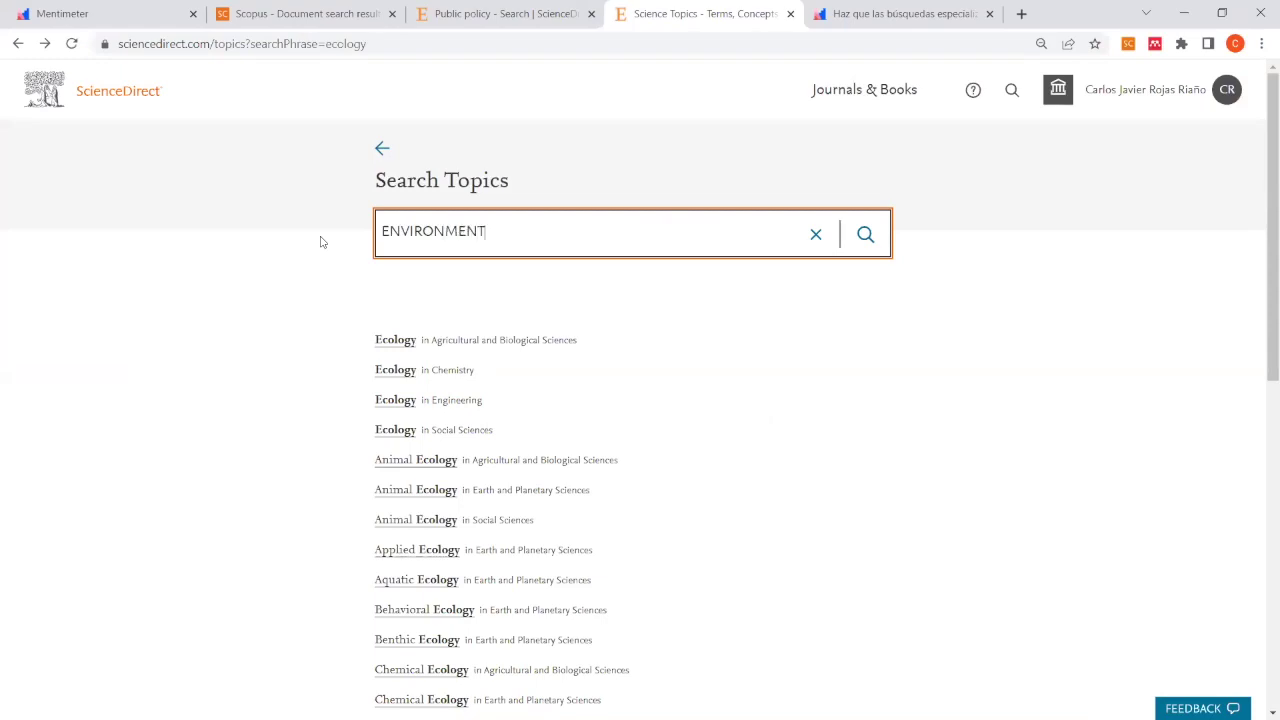
pyautogui.press('Return')
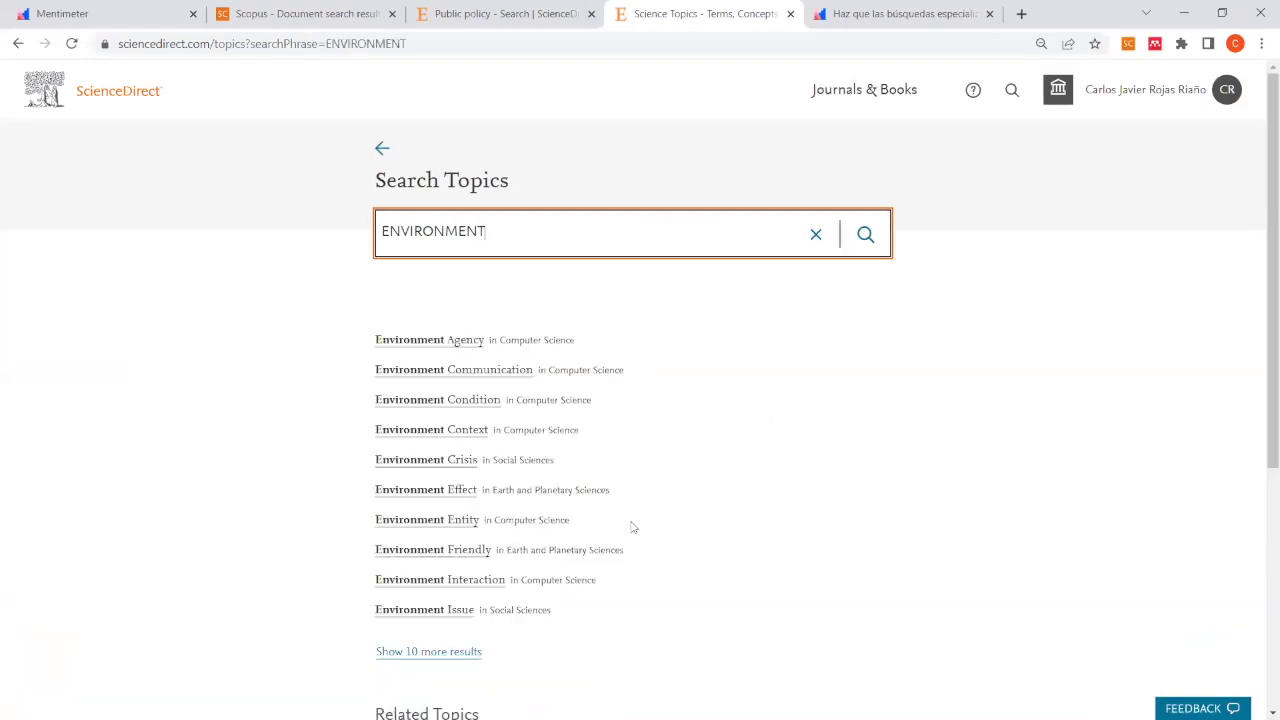
# Step: Show 10 more environment topics and select the term "Environment Crisis" in Social Sciences for copying
pyautogui.scroll(-1, 600, 474)
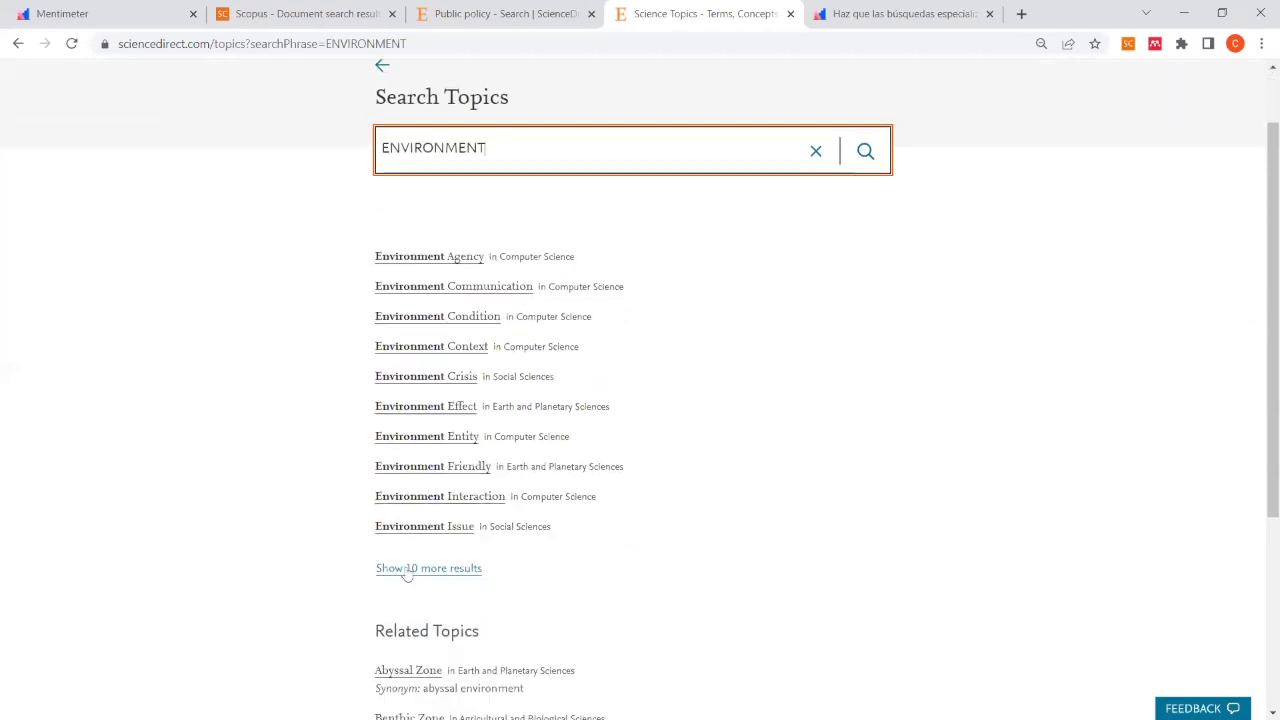
pyautogui.click(408, 568)
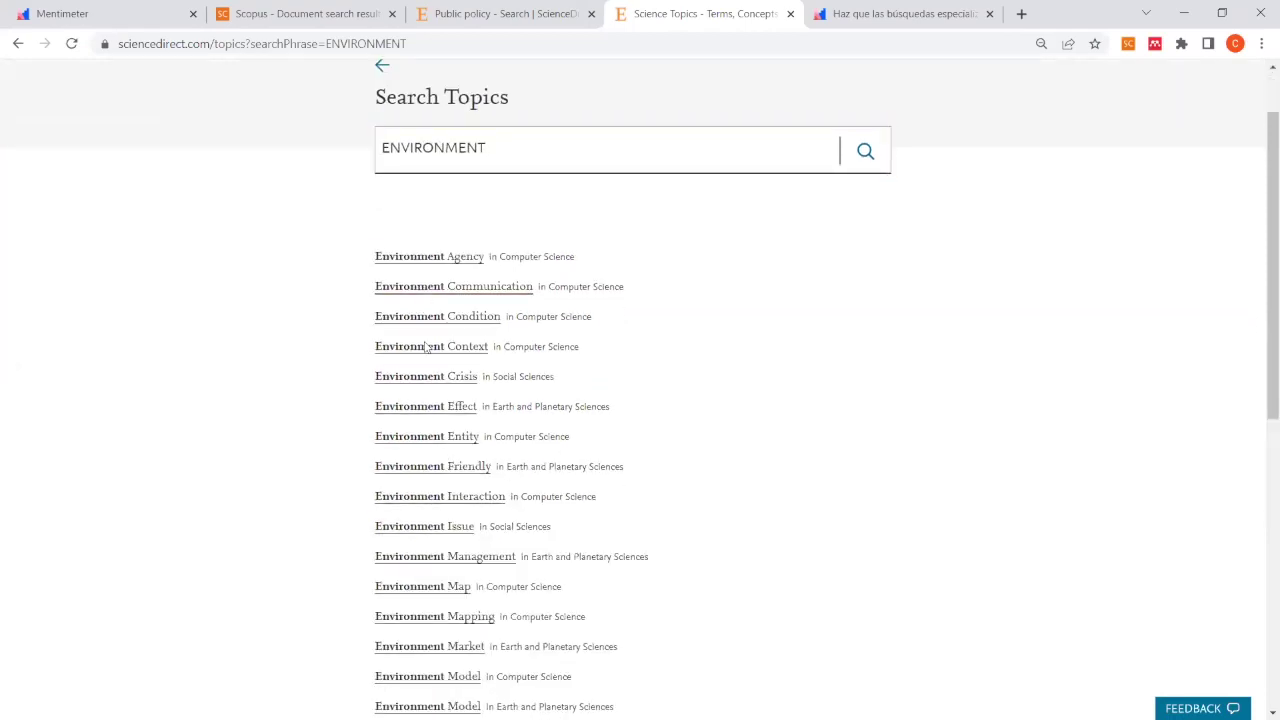
pyautogui.scroll(-2, 447, 603)
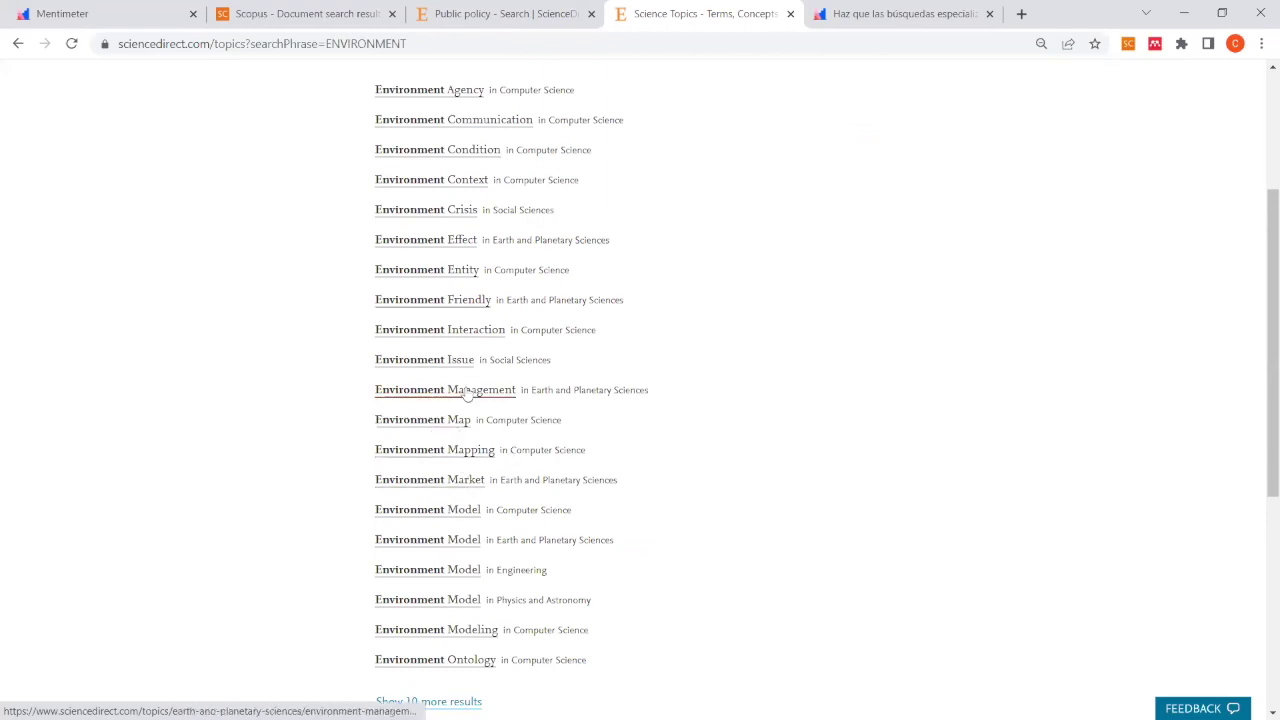
pyautogui.scroll(1, 470, 420)
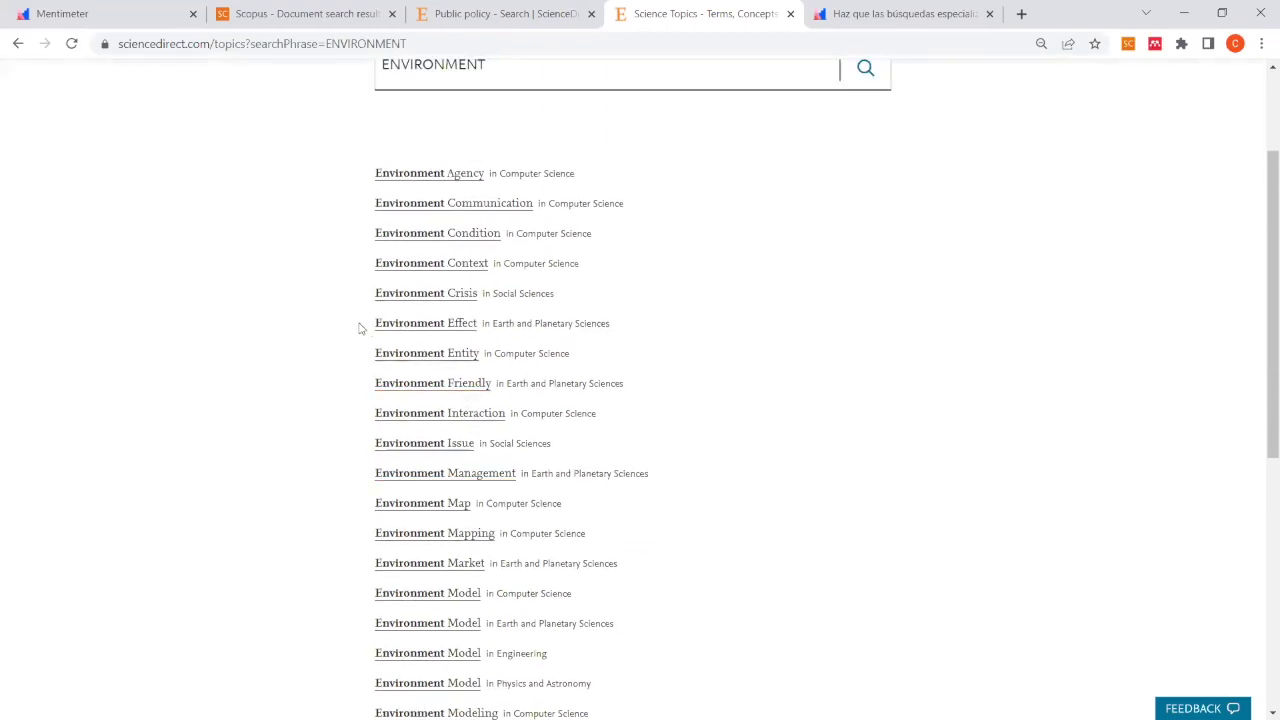
pyautogui.moveTo(370, 326); pyautogui.dragTo(477, 305)
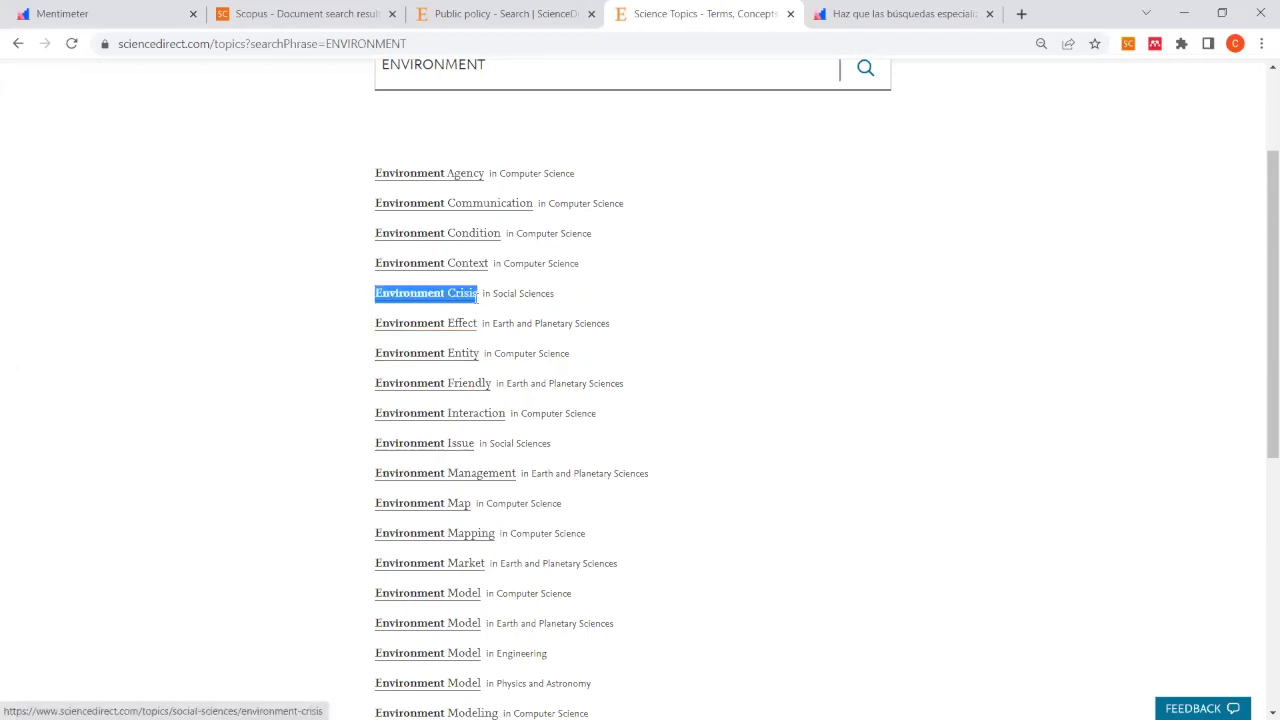
# Step: Switch to the Word document and add an opening parenthesis and Environment Crisis after AND, keeping the pasted term as text only
pyautogui.hotkey('alt', 'Tab')
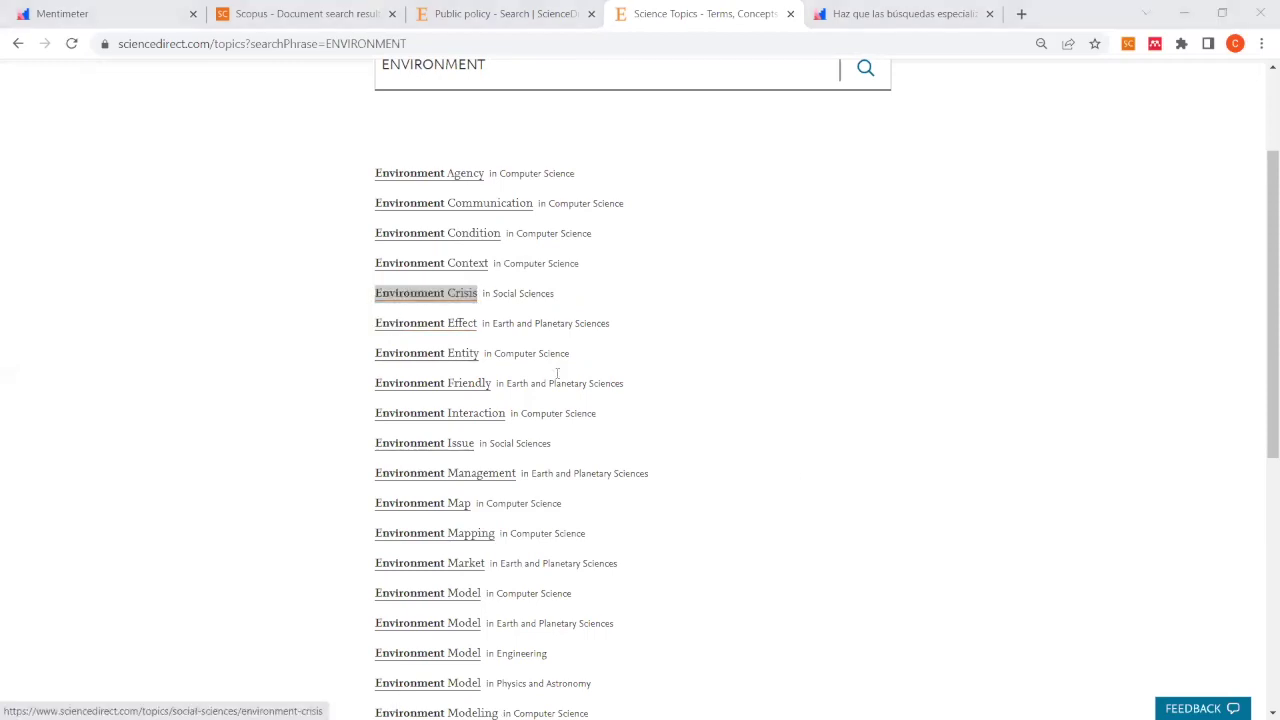
pyautogui.write('(')
pyautogui.write('Environment Crisis')
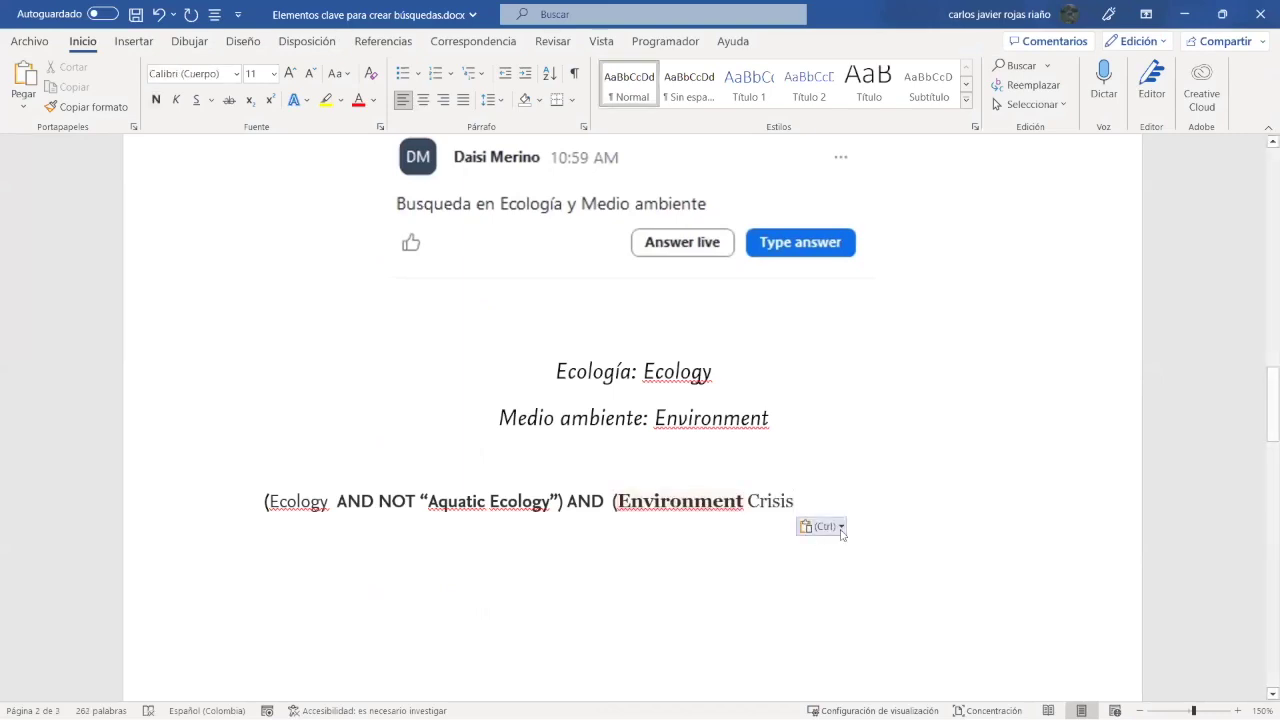
pyautogui.click(820, 526)
pyautogui.click(862, 574)
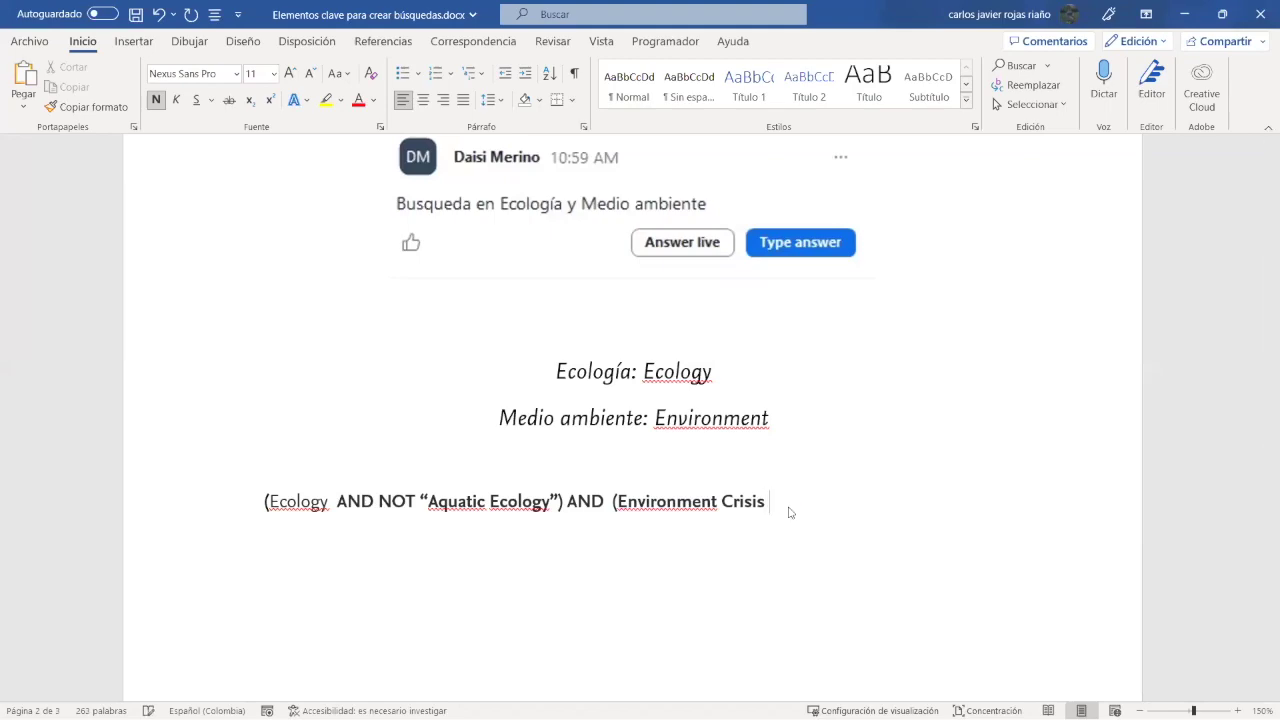
# Step: Go back to the environment topic results in the browser and open the Environment Issue topic page in Social Sciences
pyautogui.hotkey('alt', 'Tab')
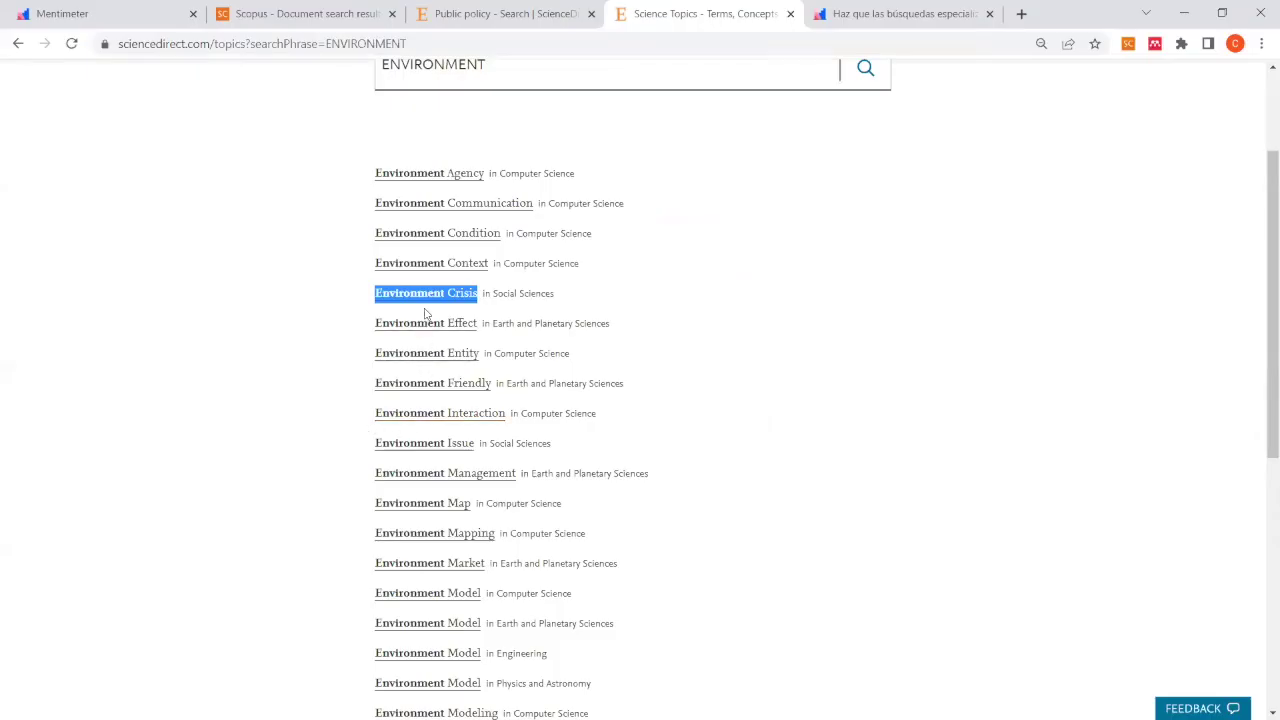
pyautogui.click(451, 449)
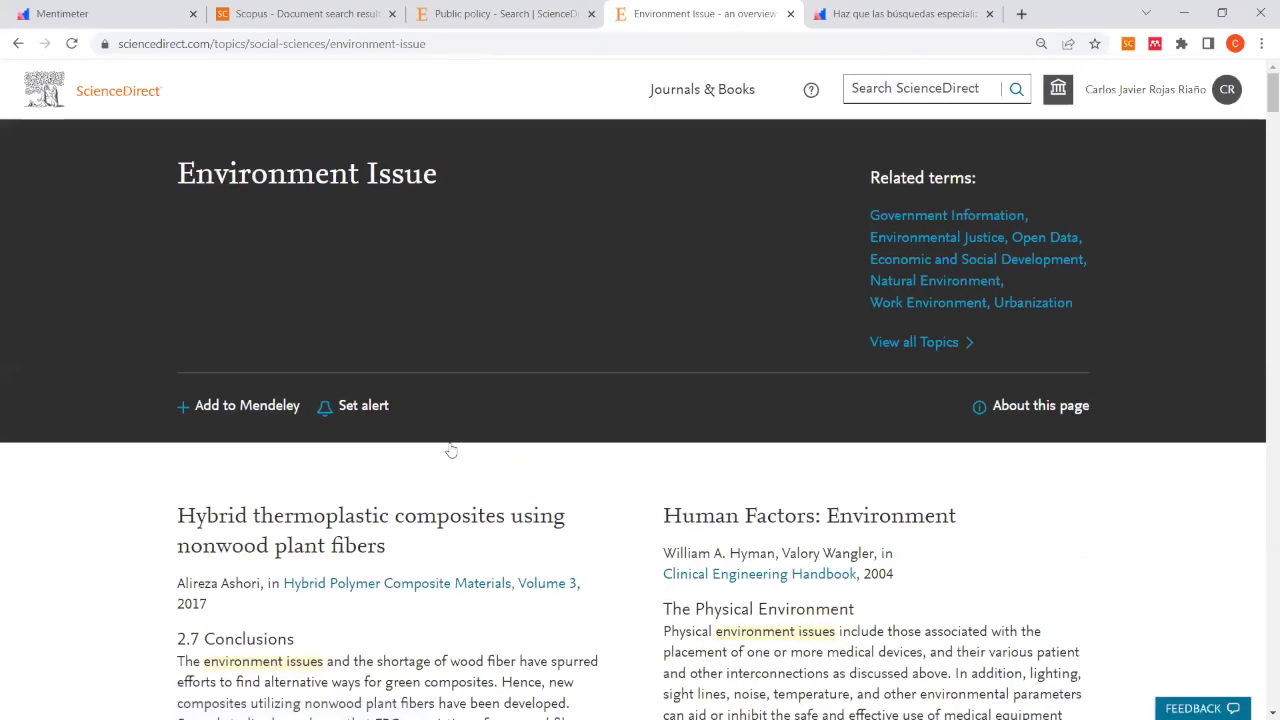
# Step: Copy the highlighted term "environment issues" from the Hybrid thermoplastic composites excerpt and switch to the Word document
pyautogui.scroll(-3, 446, 440)
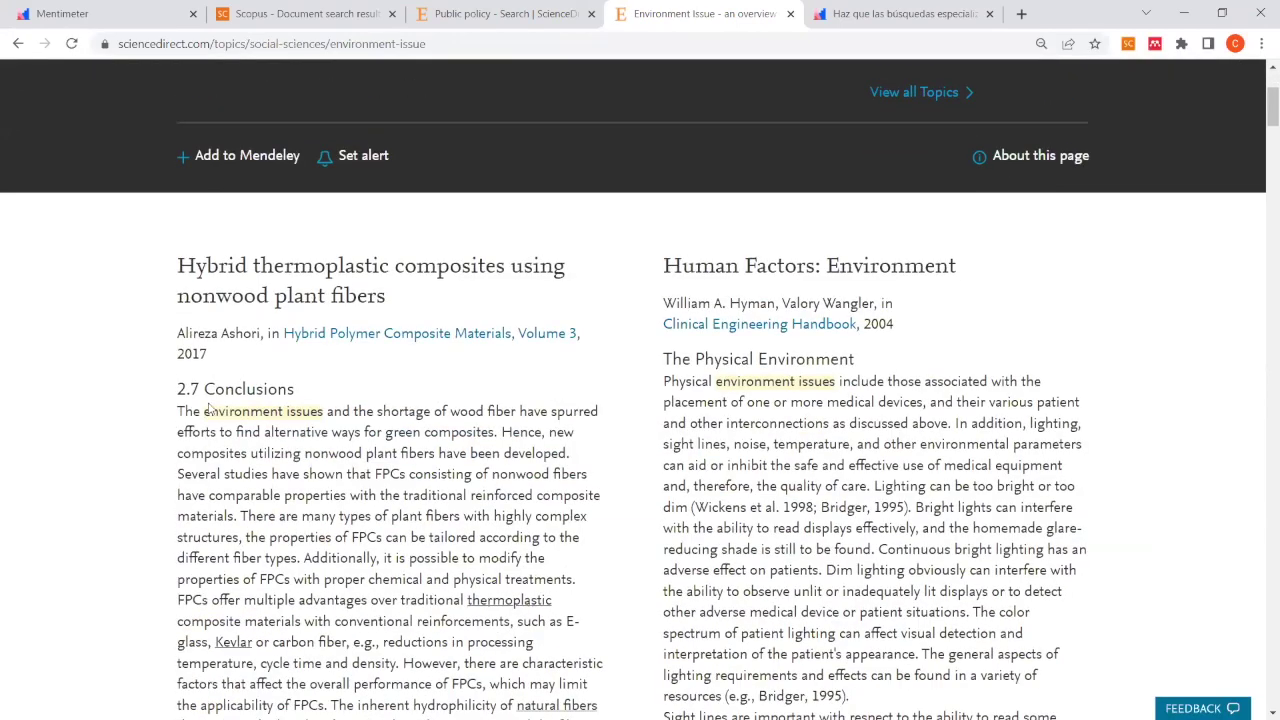
pyautogui.moveTo(203, 412); pyautogui.dragTo(323, 412)
pyautogui.hotkey('ctrl', 'c')
pyautogui.hotkey('alt', 'Tab')
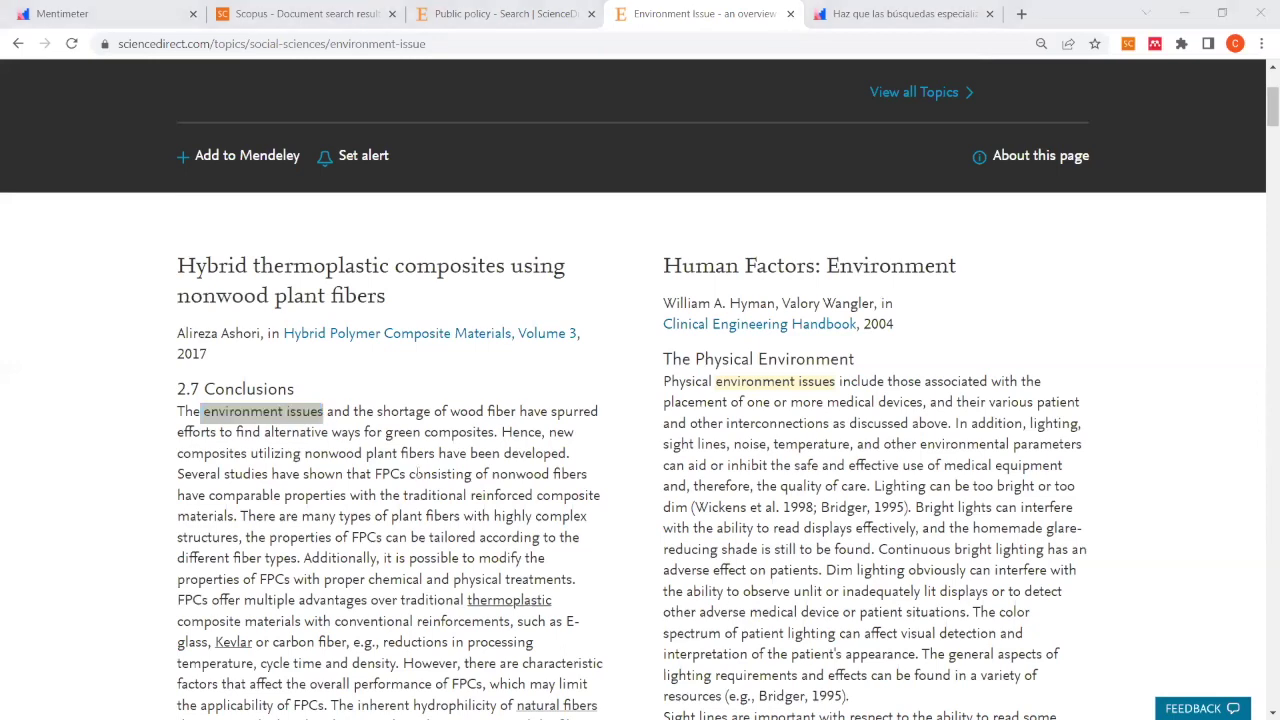
# Step: Append OR and the copied term environment issues in quotation marks, keeping text only, and finish the group with a closing parenthesis
pyautogui.write('OR ')
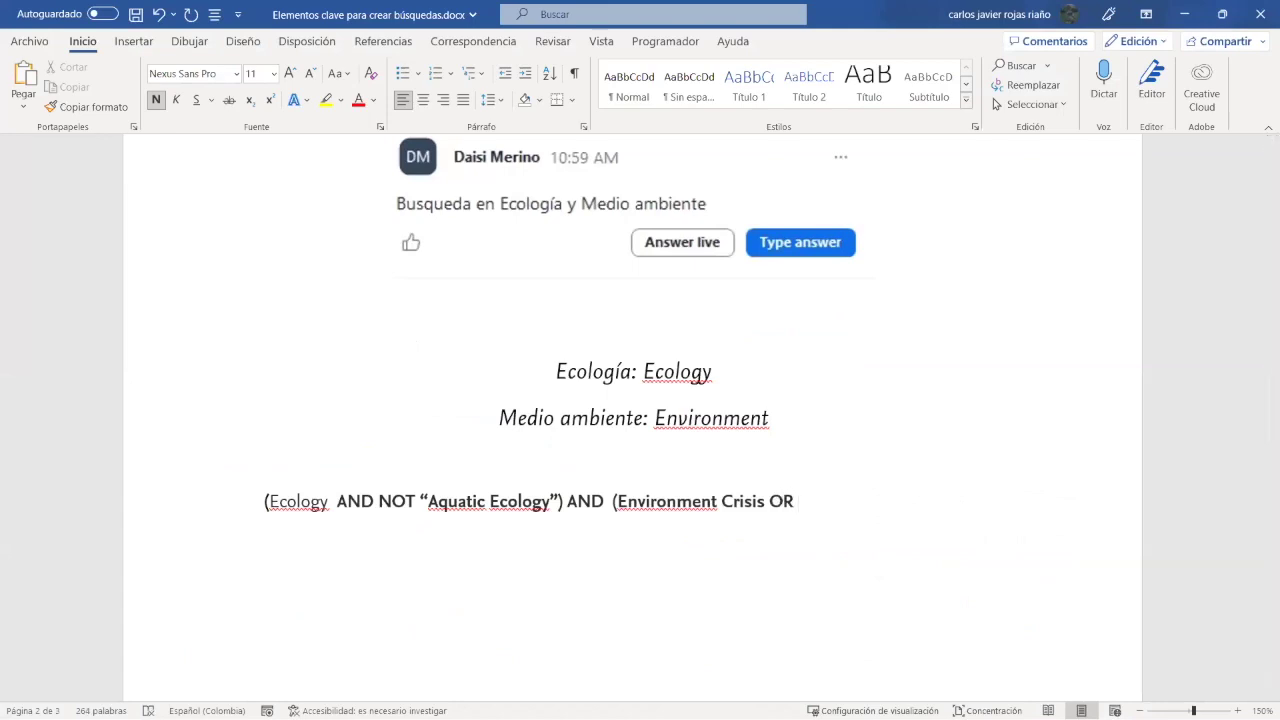
pyautogui.write('"')
pyautogui.hotkey('ctrl', 'v')
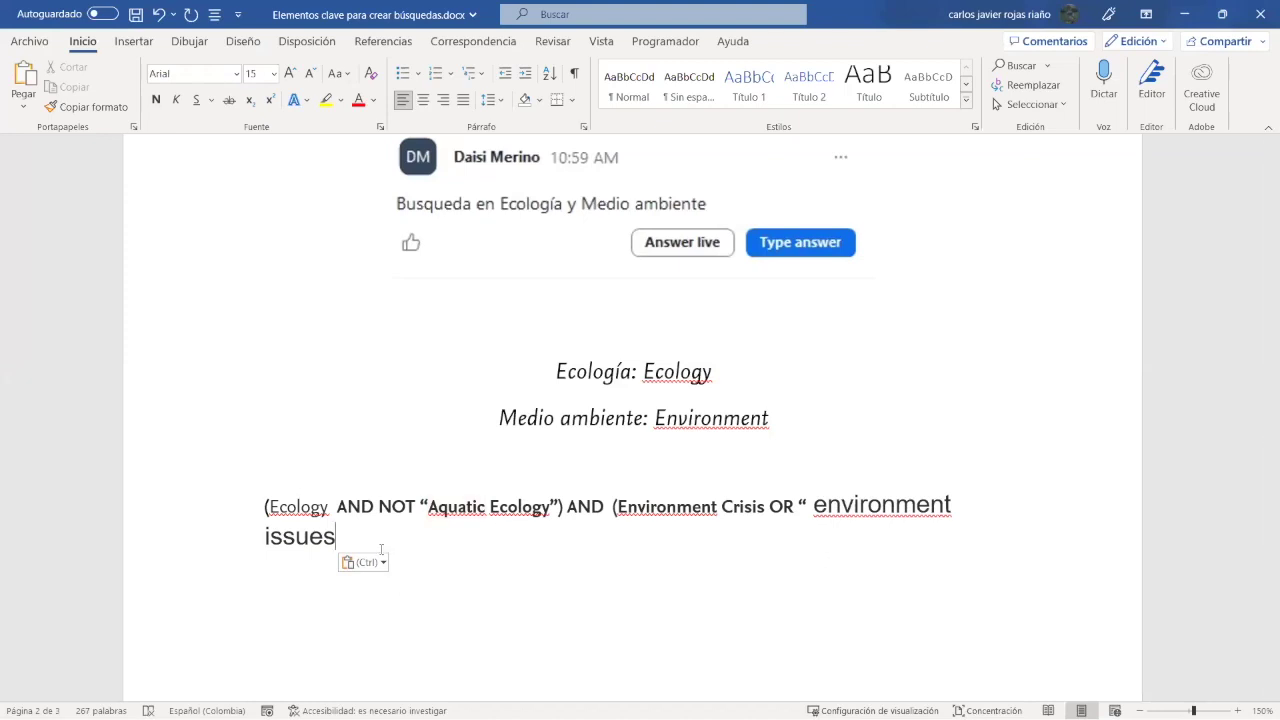
pyautogui.click(366, 562)
pyautogui.click(394, 611)
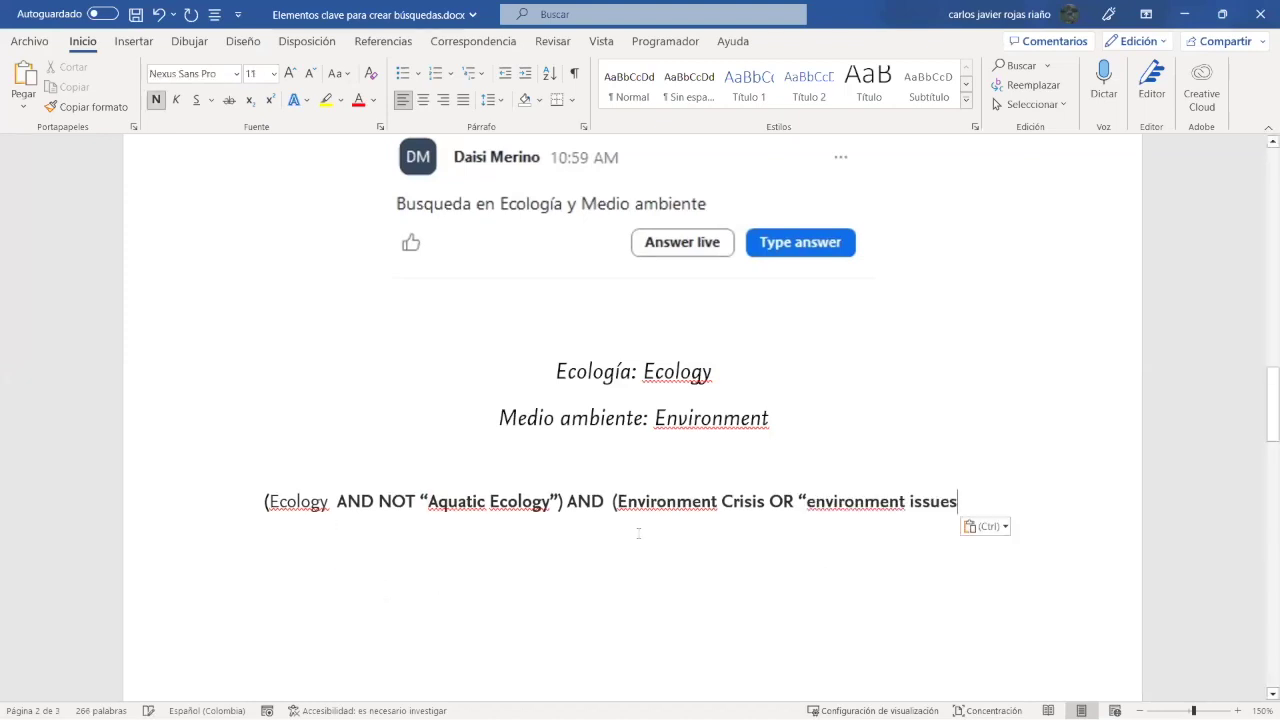
pyautogui.write('"')
pyautogui.write(')')
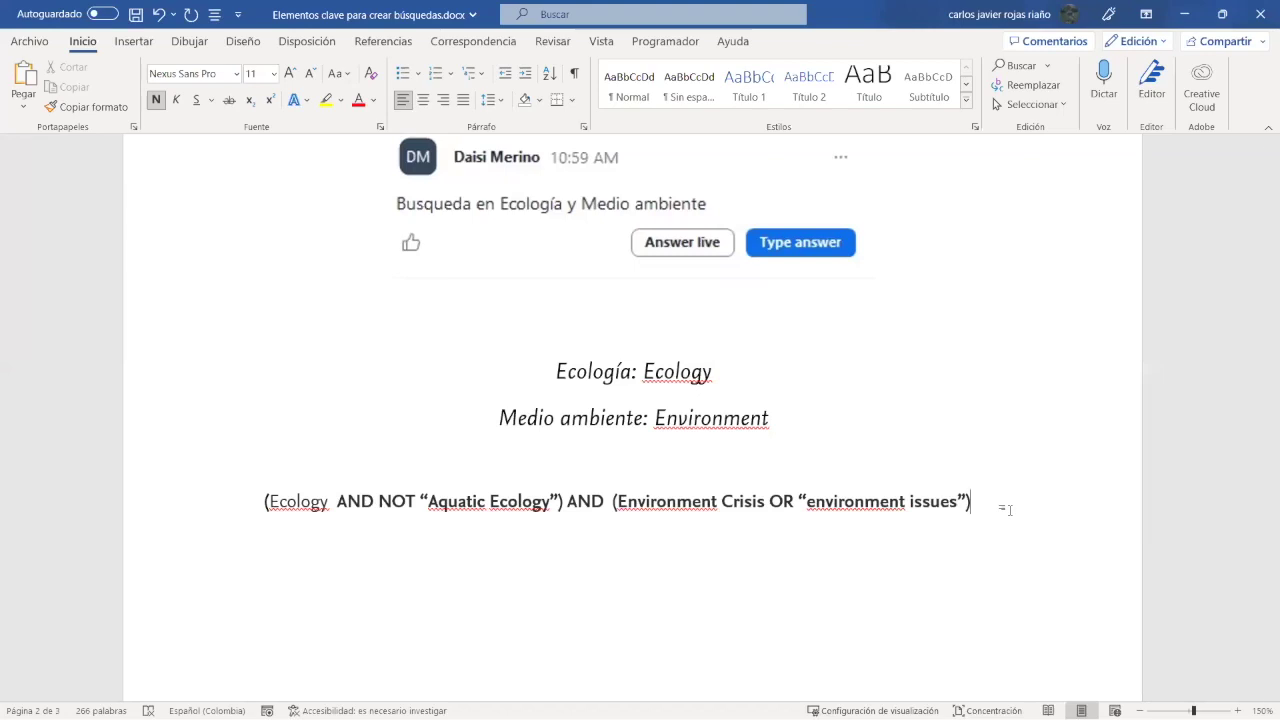
# Step: Remove the extra space after the AND that joins the ecology and environment groups
pyautogui.moveTo(1001, 508); pyautogui.dragTo(243, 498)
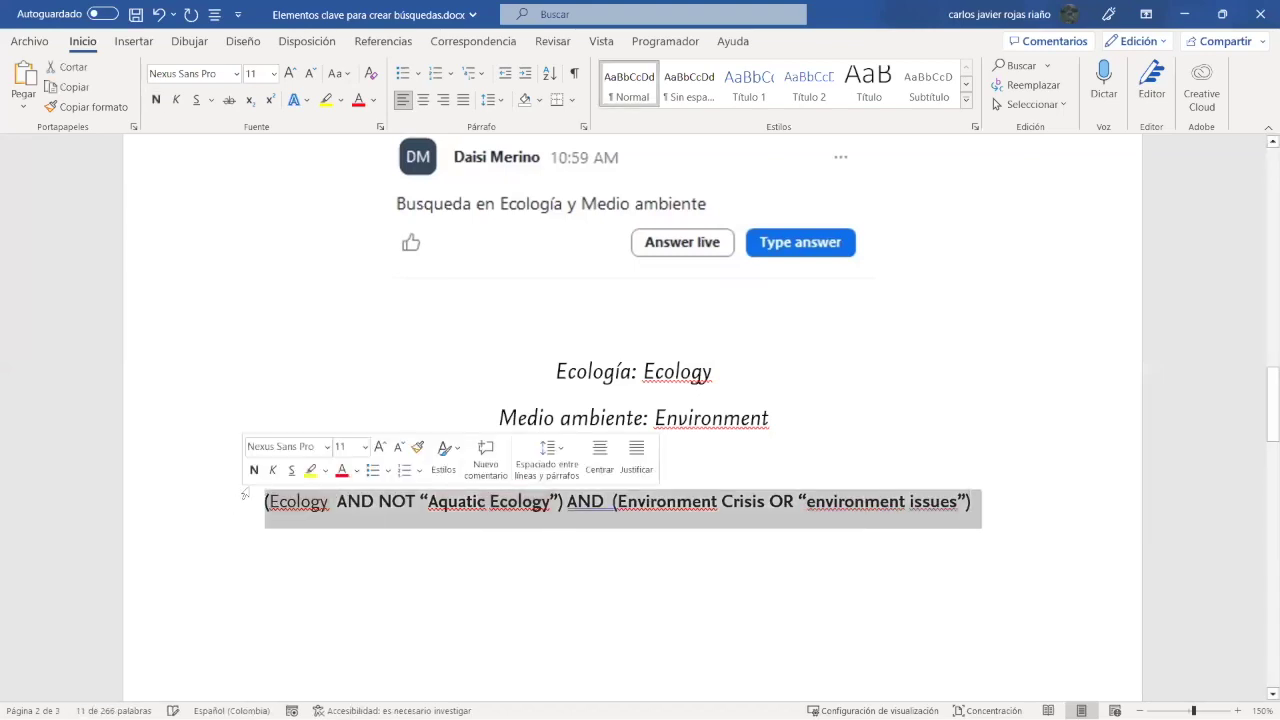
pyautogui.doubleClick(607, 515)
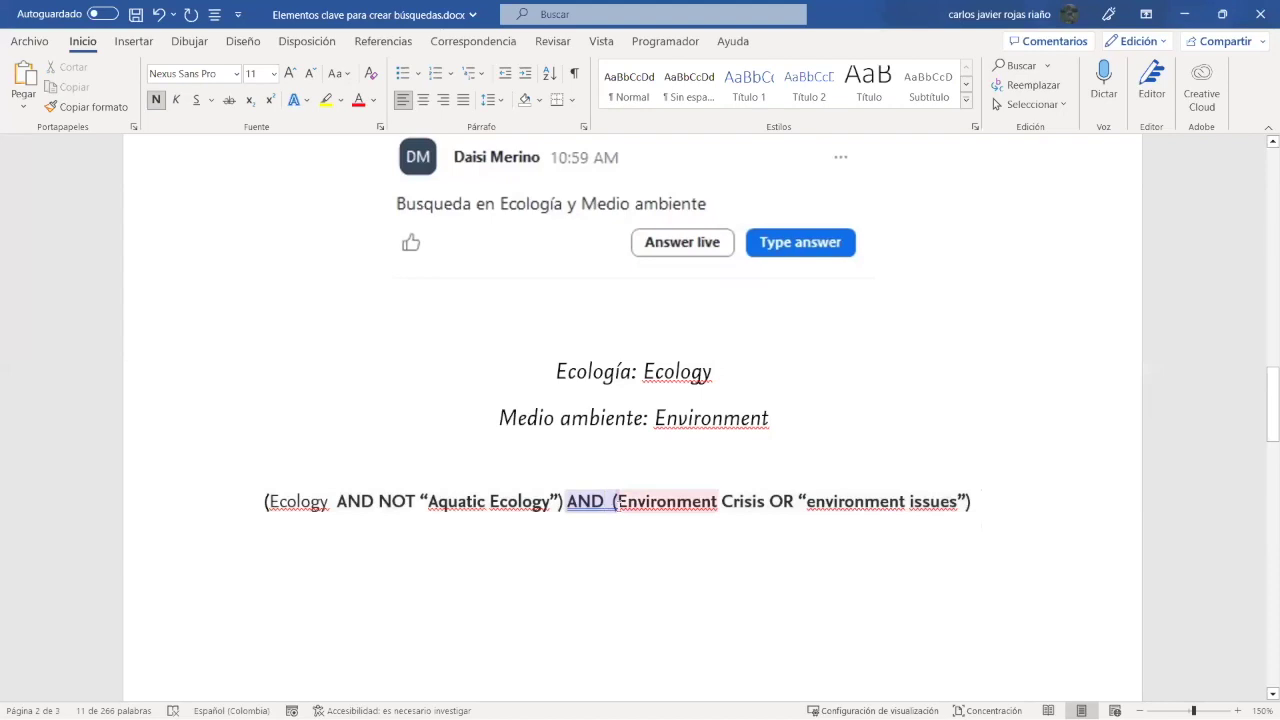
pyautogui.write('AND')
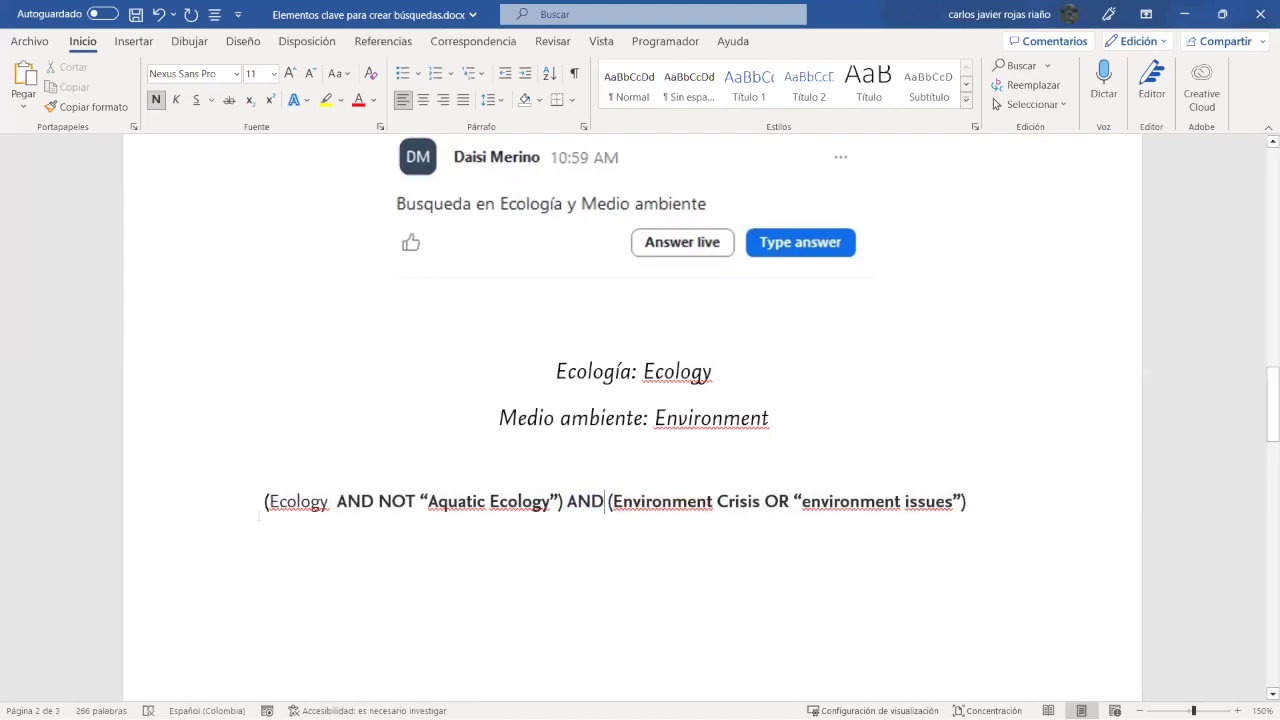
# Step: Enclose the term Environment Crisis in quotation marks within the second group of the expression
pyautogui.moveTo(262, 502); pyautogui.dragTo(564, 498)
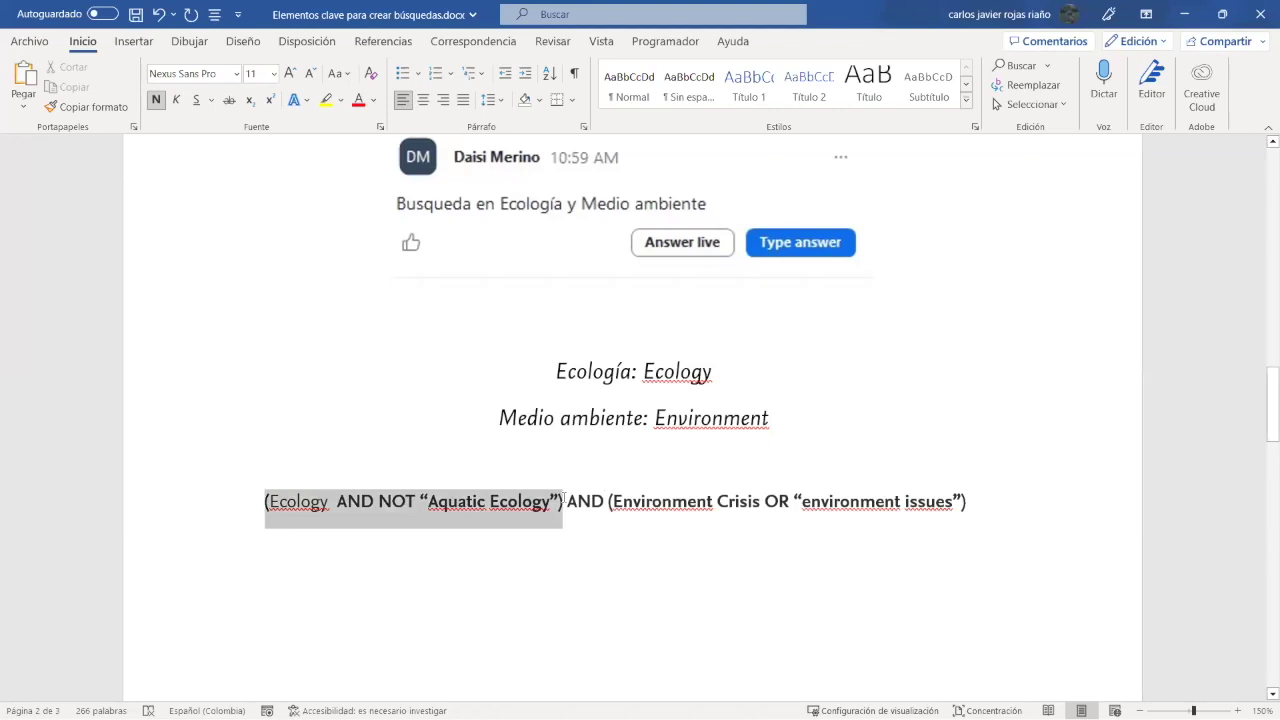
pyautogui.click(340, 501)
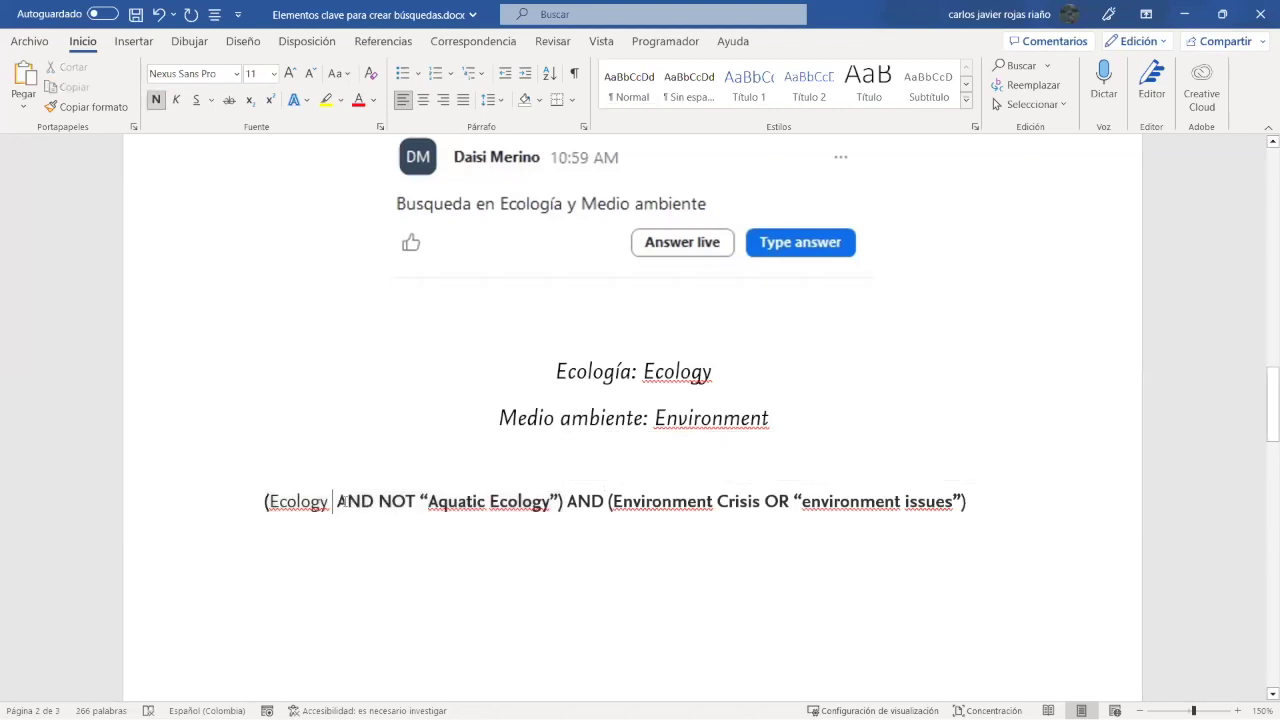
pyautogui.moveTo(340, 501); pyautogui.dragTo(392, 501)
pyautogui.moveTo(582, 501); pyautogui.dragTo(784, 503)
pyautogui.click(584, 508)
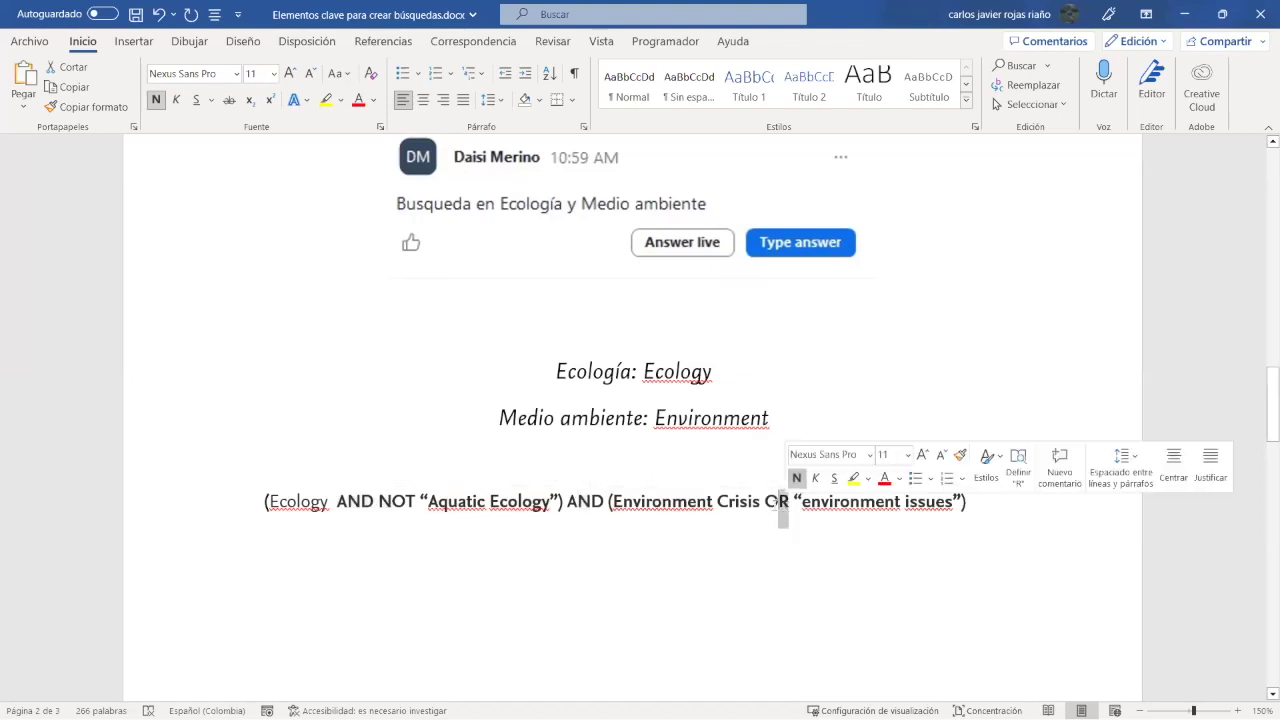
pyautogui.click(762, 503)
pyautogui.write('"')
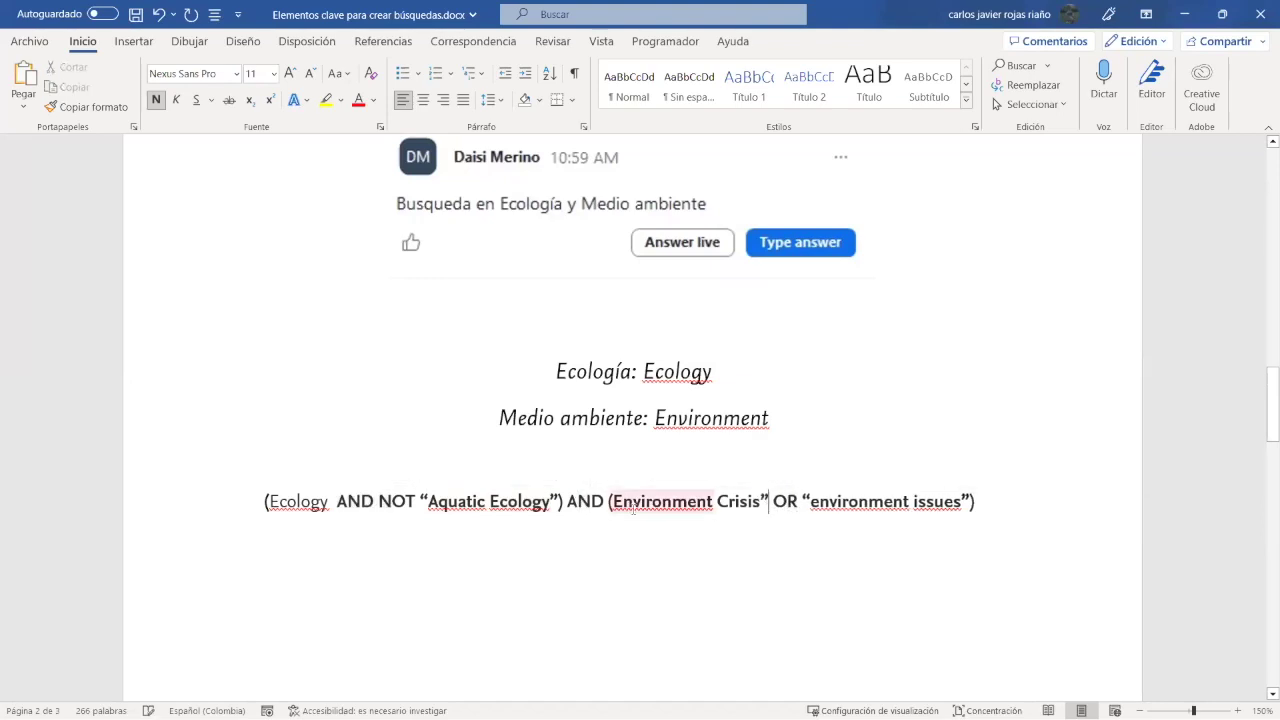
pyautogui.click(616, 500)
pyautogui.write('"')
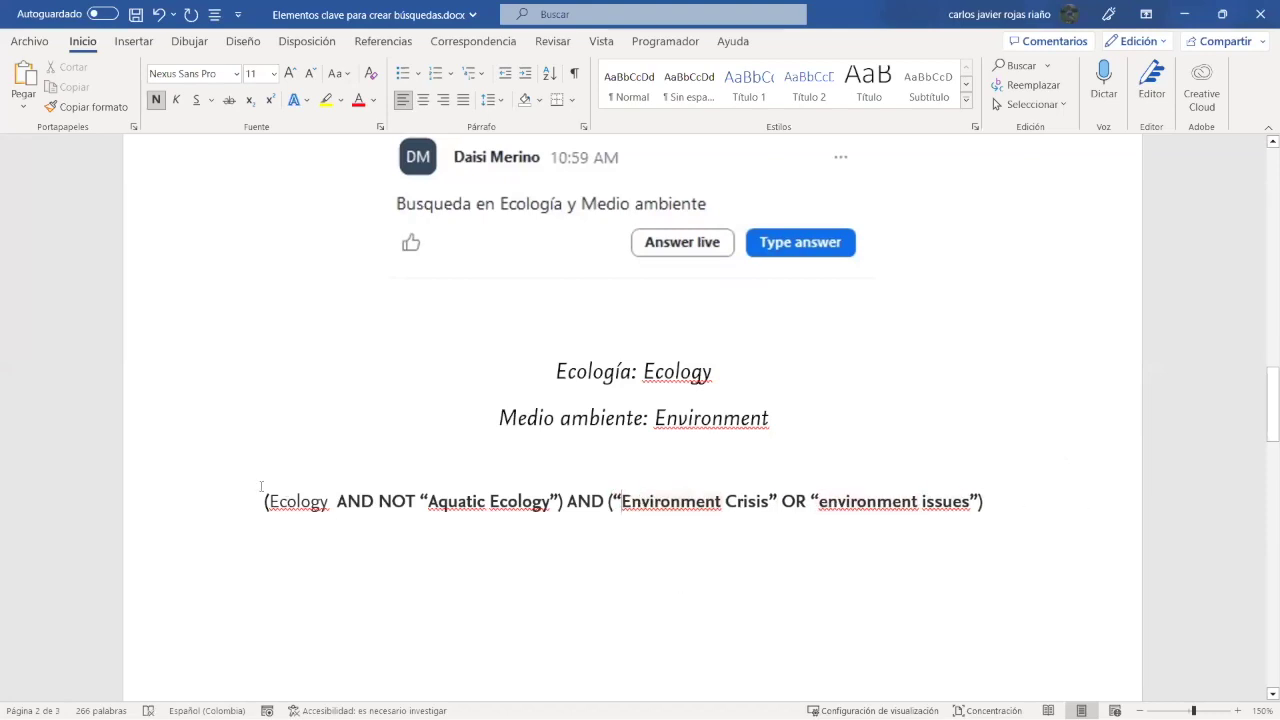
# Step: Check the Boolean operators guide earlier in the document and delete AND before NOT in the Ecology group of the expression
pyautogui.scroll(5, 490, 262)
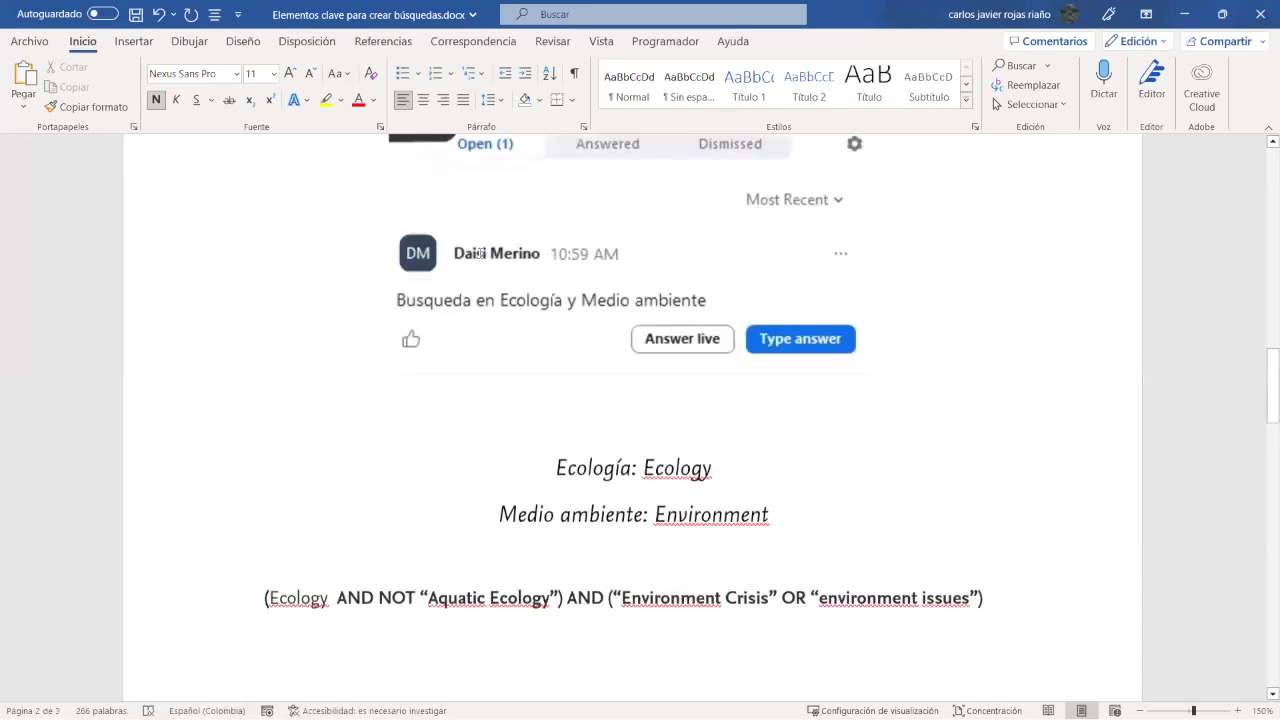
pyautogui.scroll(7, 490, 262)
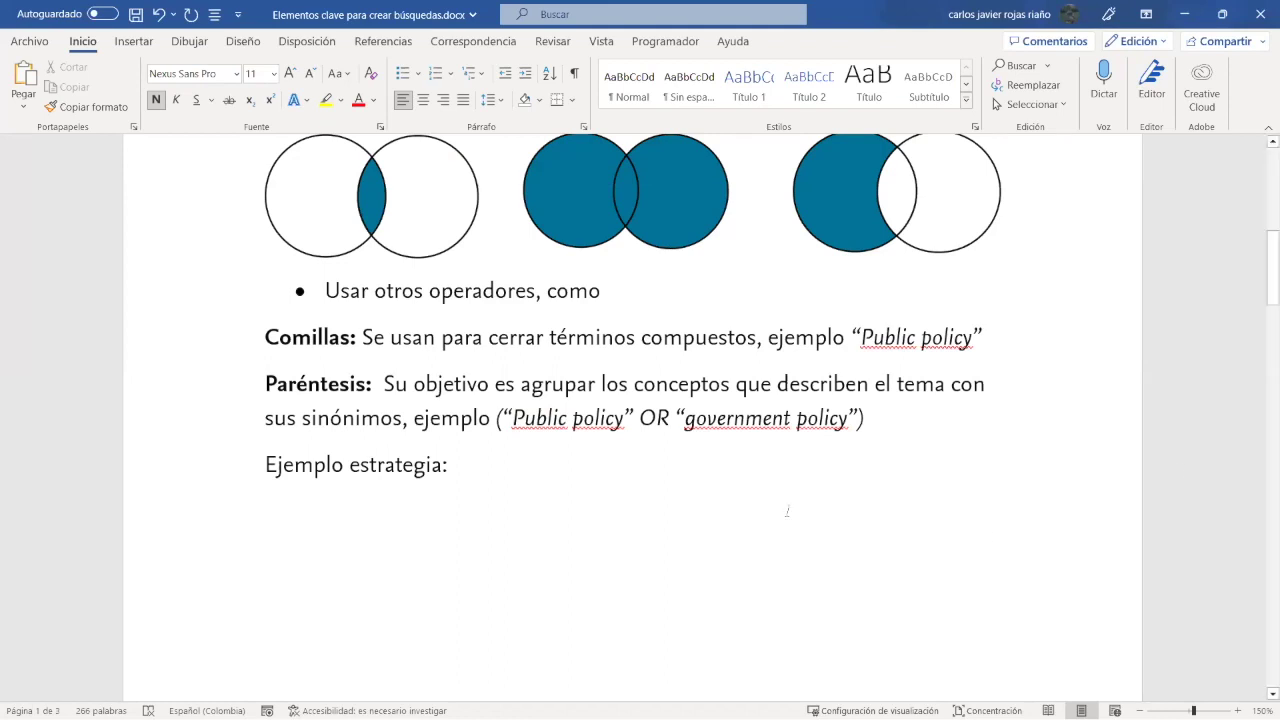
pyautogui.scroll(1, 732, 486)
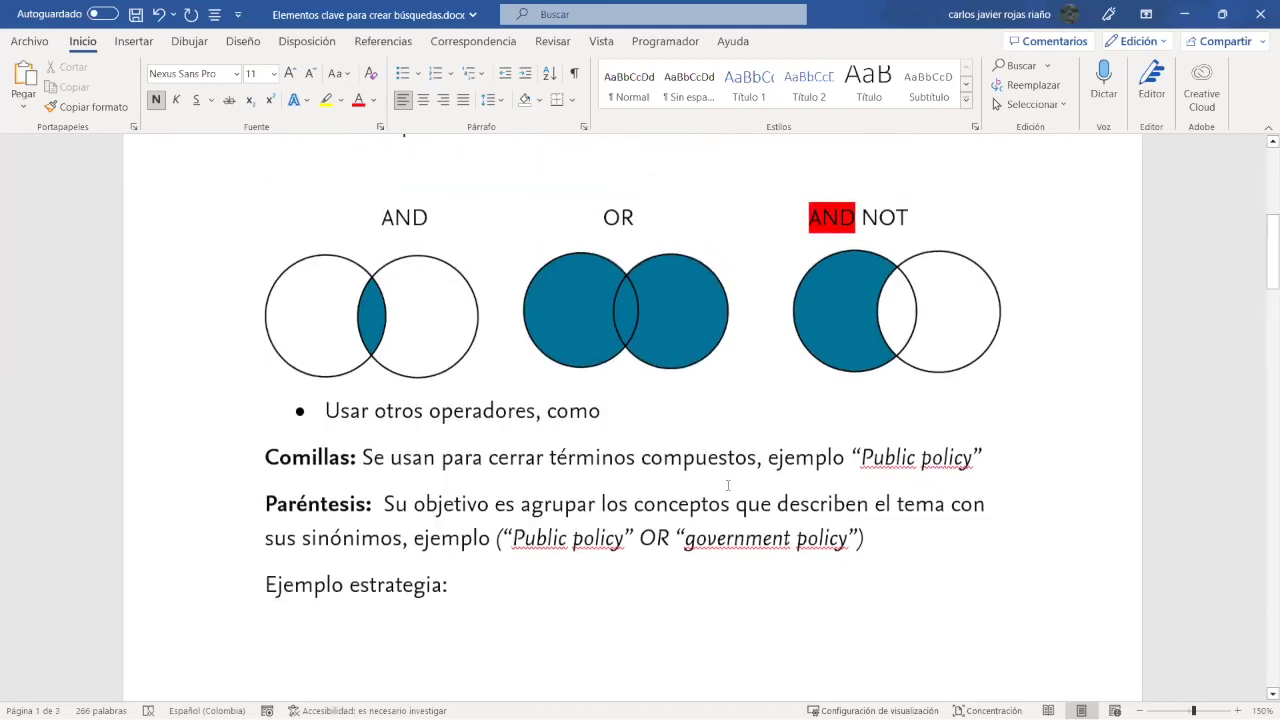
pyautogui.scroll(2, 728, 486)
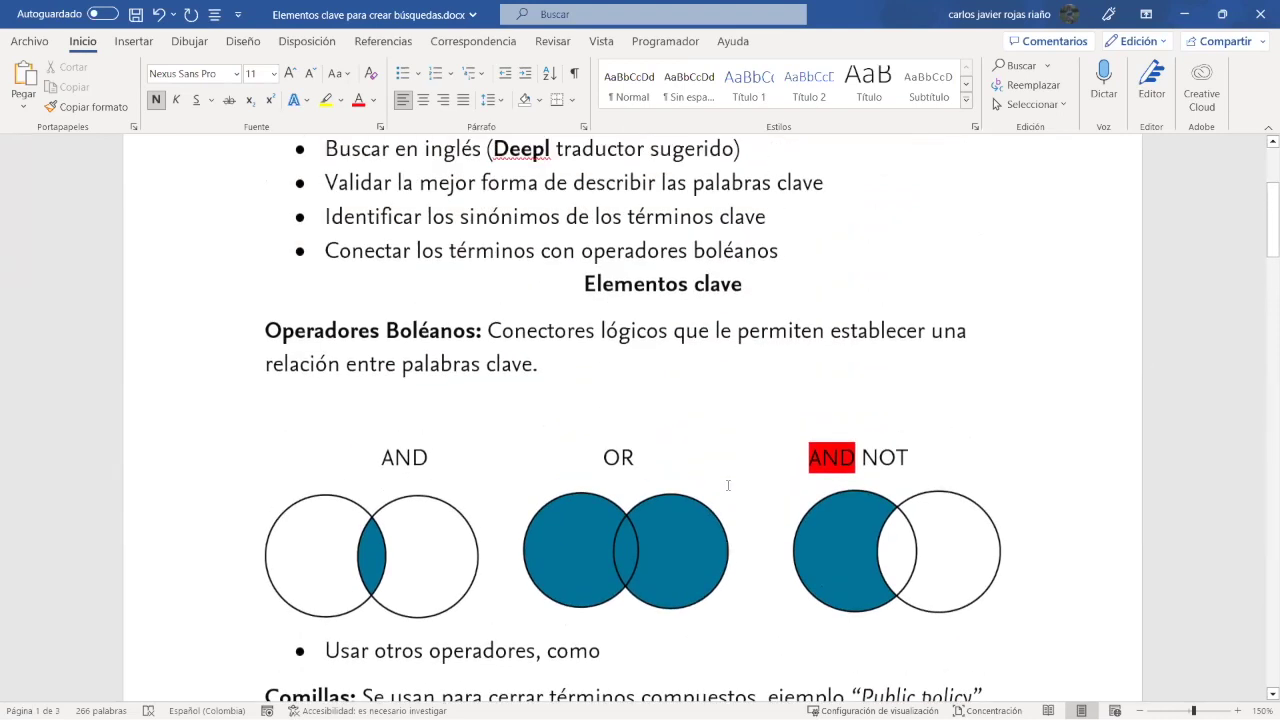
pyautogui.scroll(-5, 728, 486)
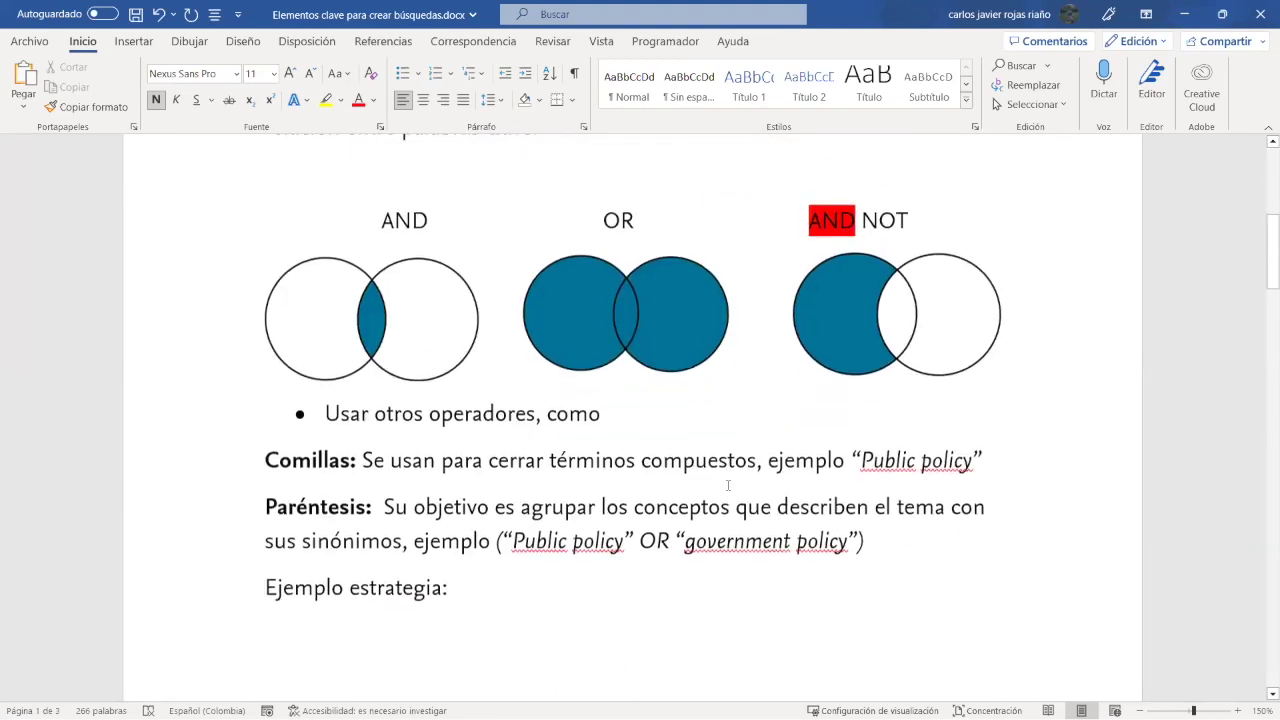
pyautogui.scroll(-7, 717, 498)
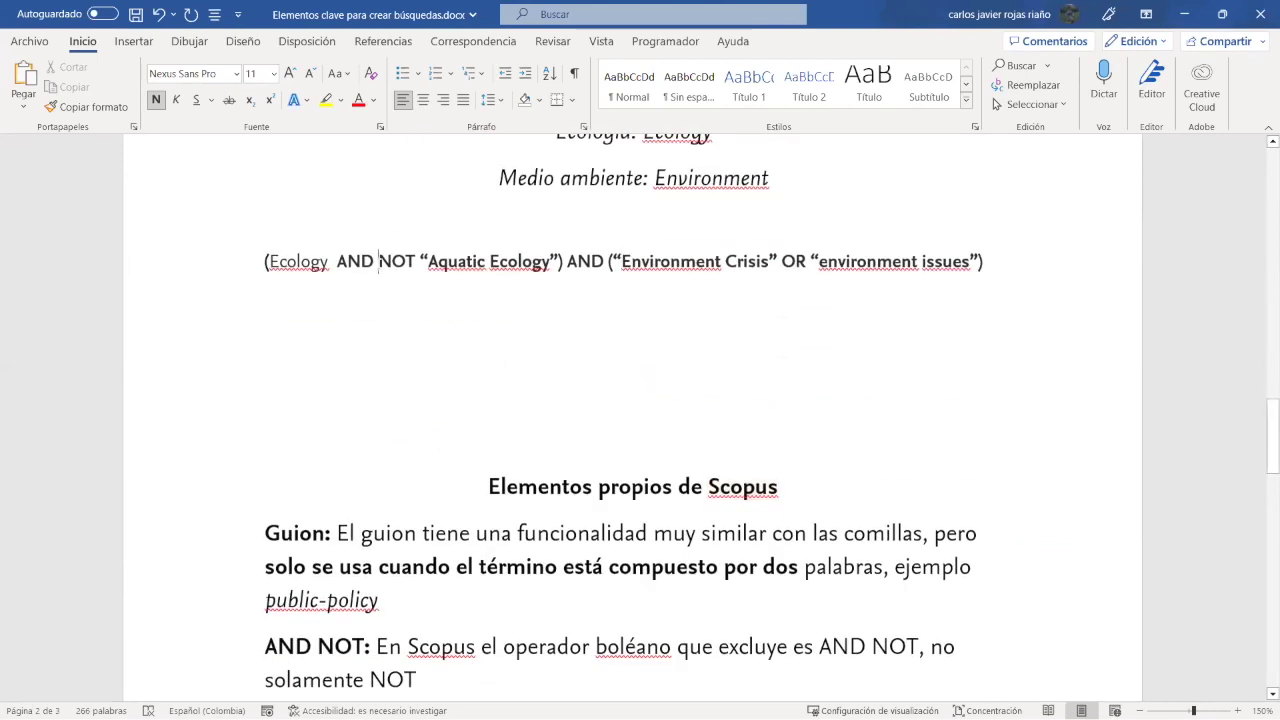
pyautogui.press('BackSpace')
pyautogui.press('BackSpace')
pyautogui.press('BackSpace')
pyautogui.press('BackSpace')
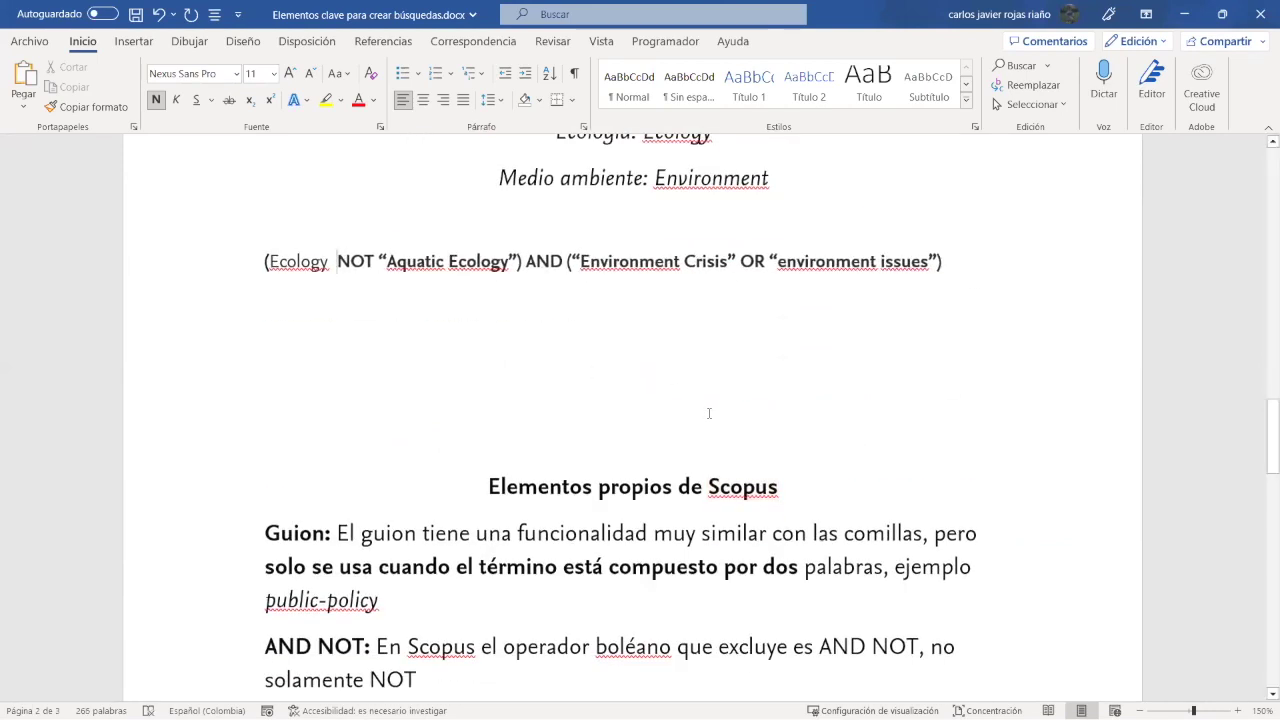
# Step: Select the complete search expression in the document and switch to the browser
pyautogui.scroll(-1, 709, 413)
pyautogui.scroll(2, 709, 413)
pyautogui.click(96, 434)
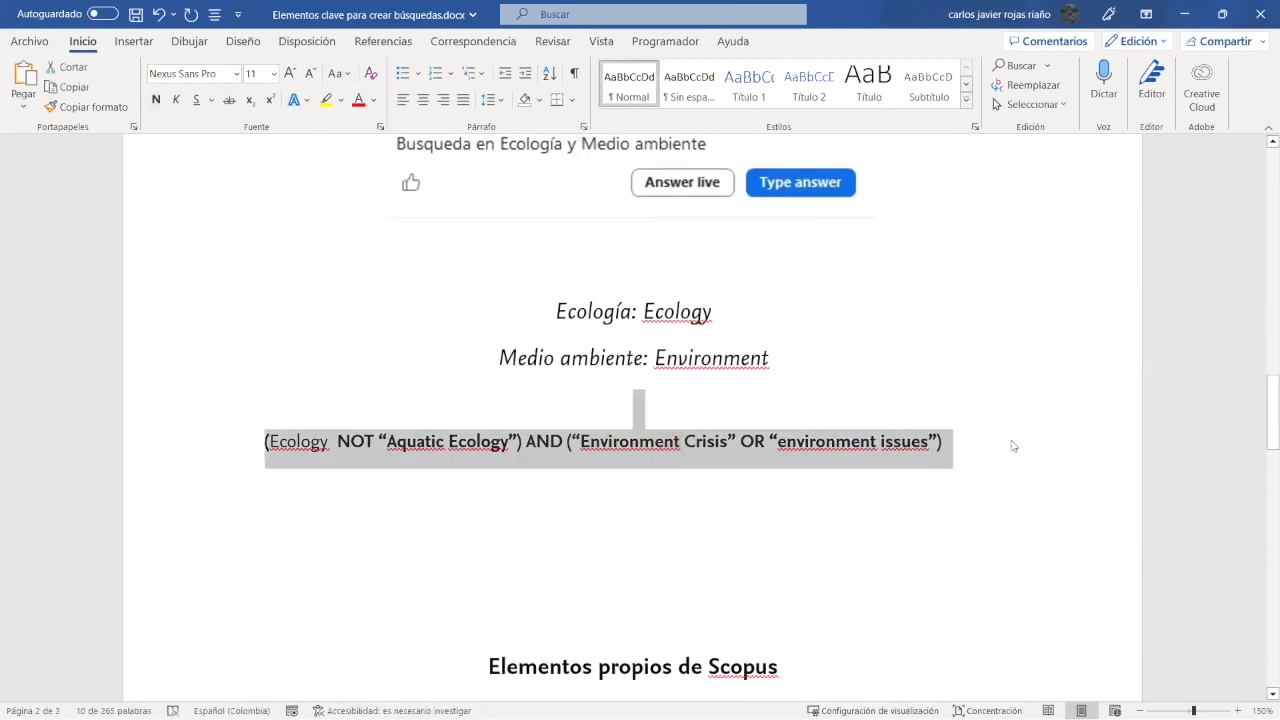
pyautogui.click(937, 472)
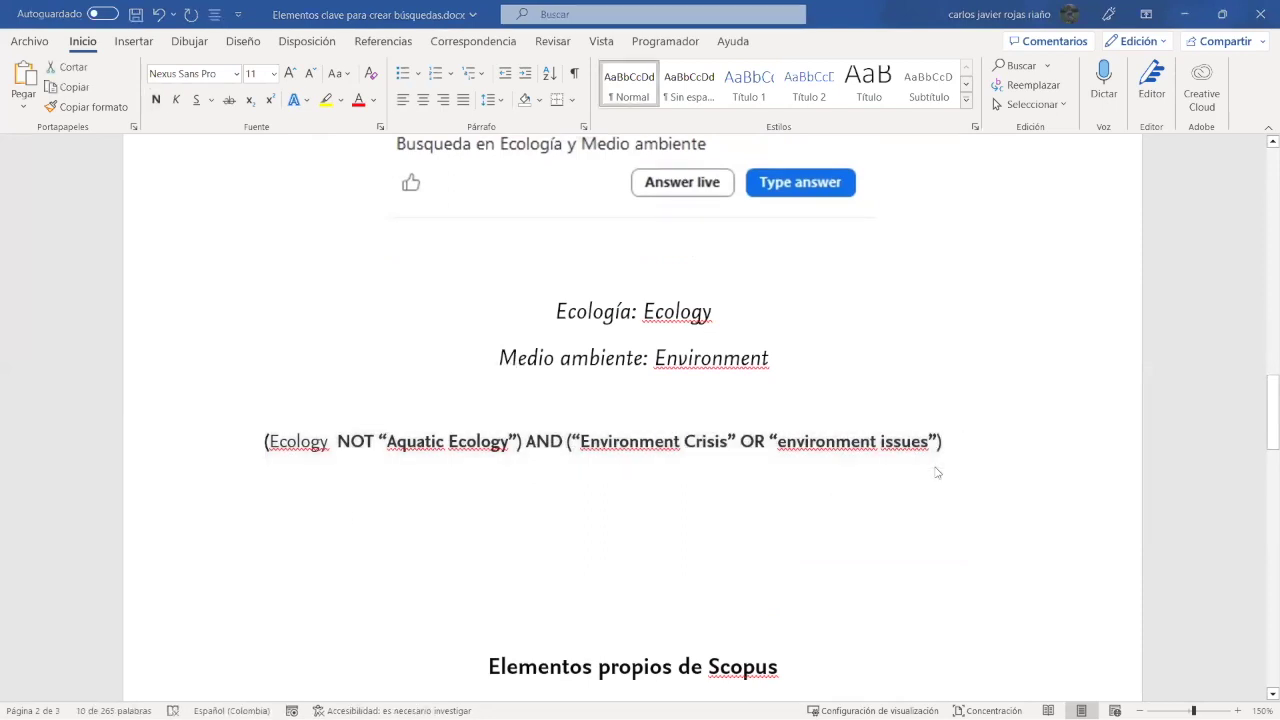
pyautogui.hotkey('alt', 'Tab')
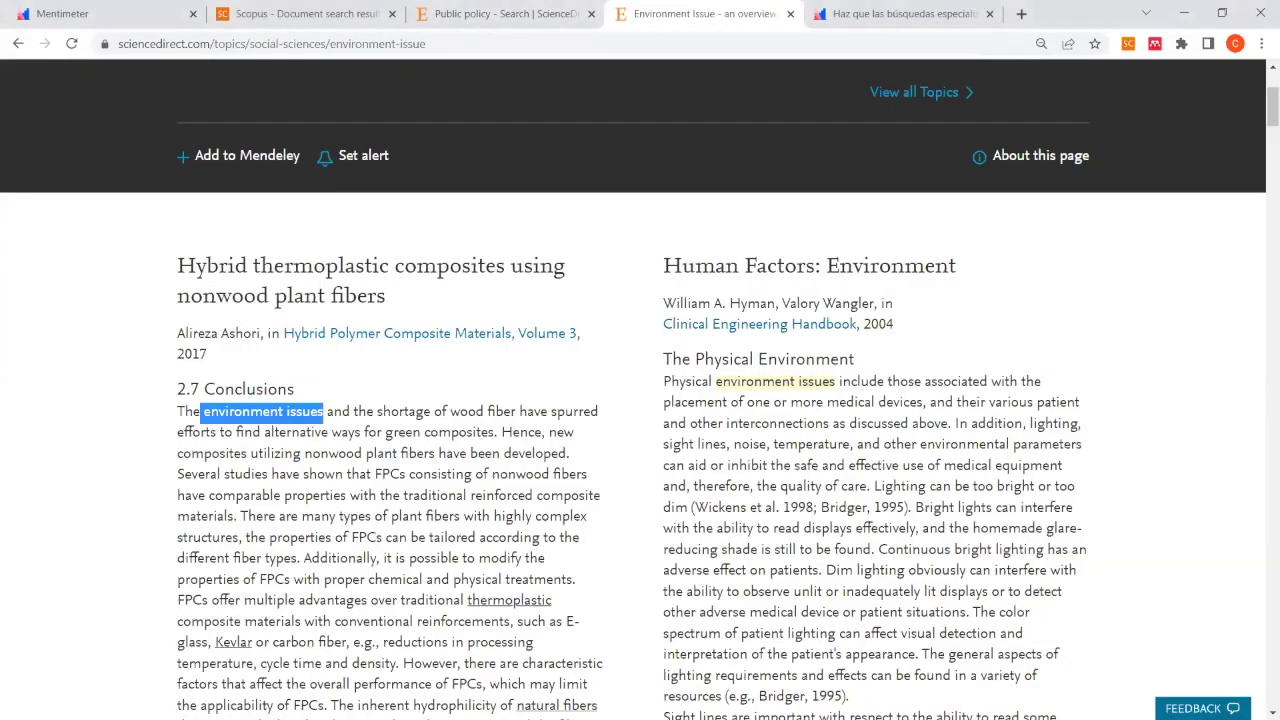
# Step: Close the new incognito window and open the ScienceDirect home page from the Public policy search results
pyautogui.hotkey('ctrl', 'shift', 'n')
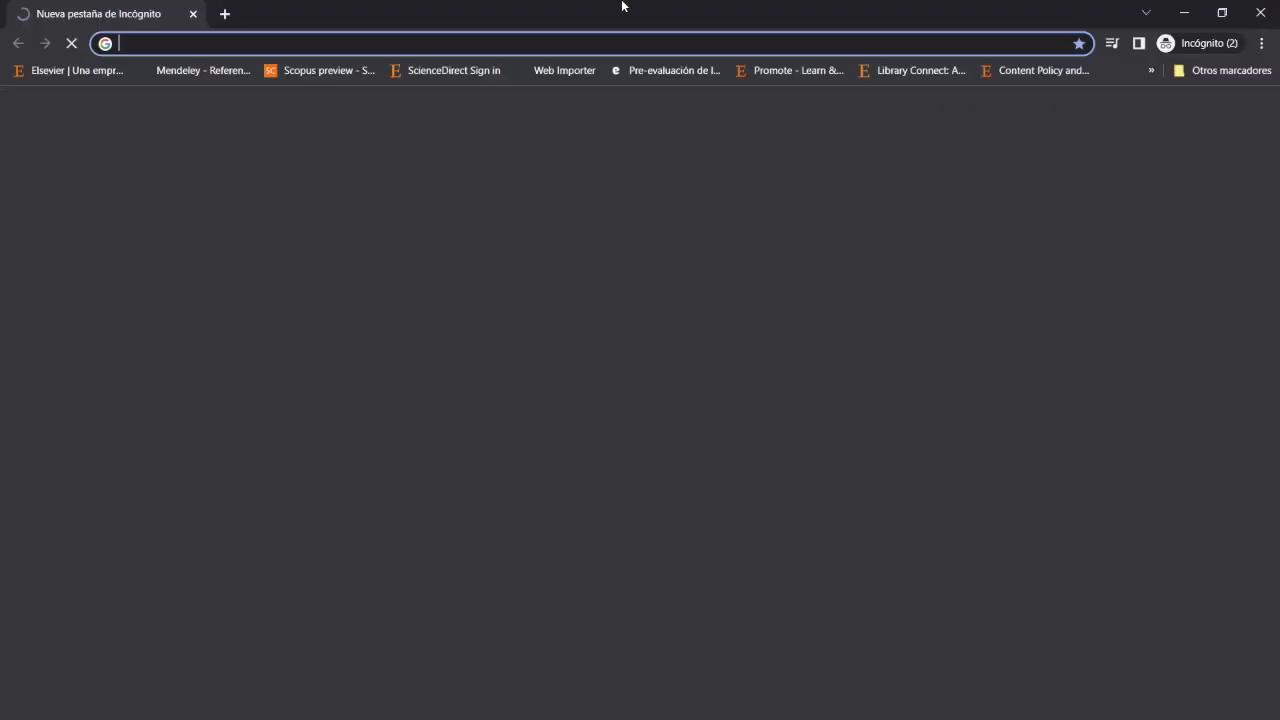
pyautogui.click(1260, 12)
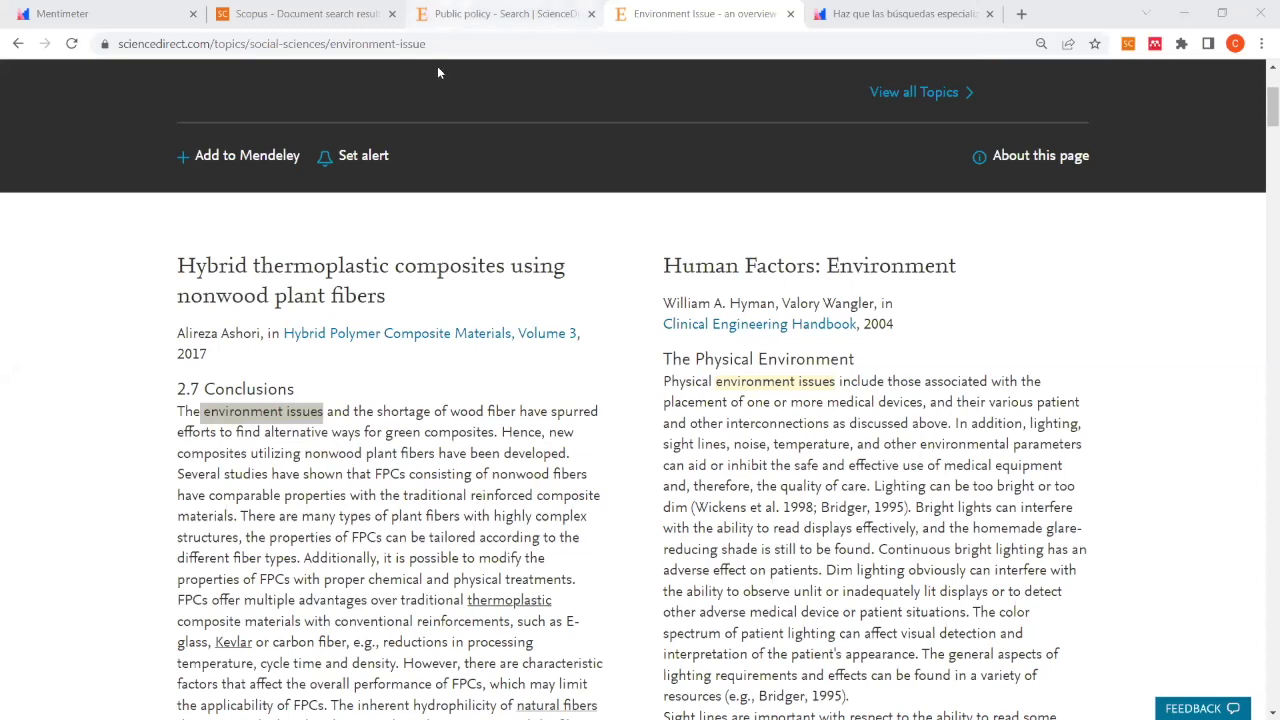
pyautogui.click(478, 12)
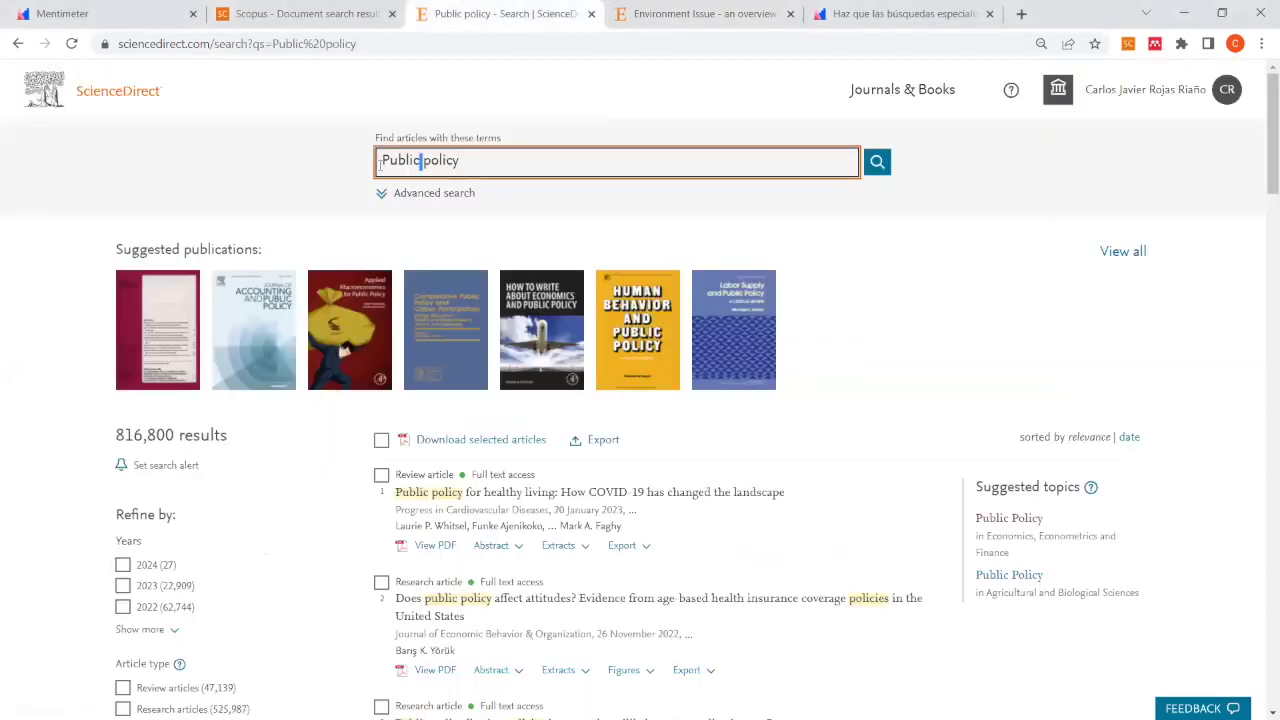
pyautogui.click(83, 91)
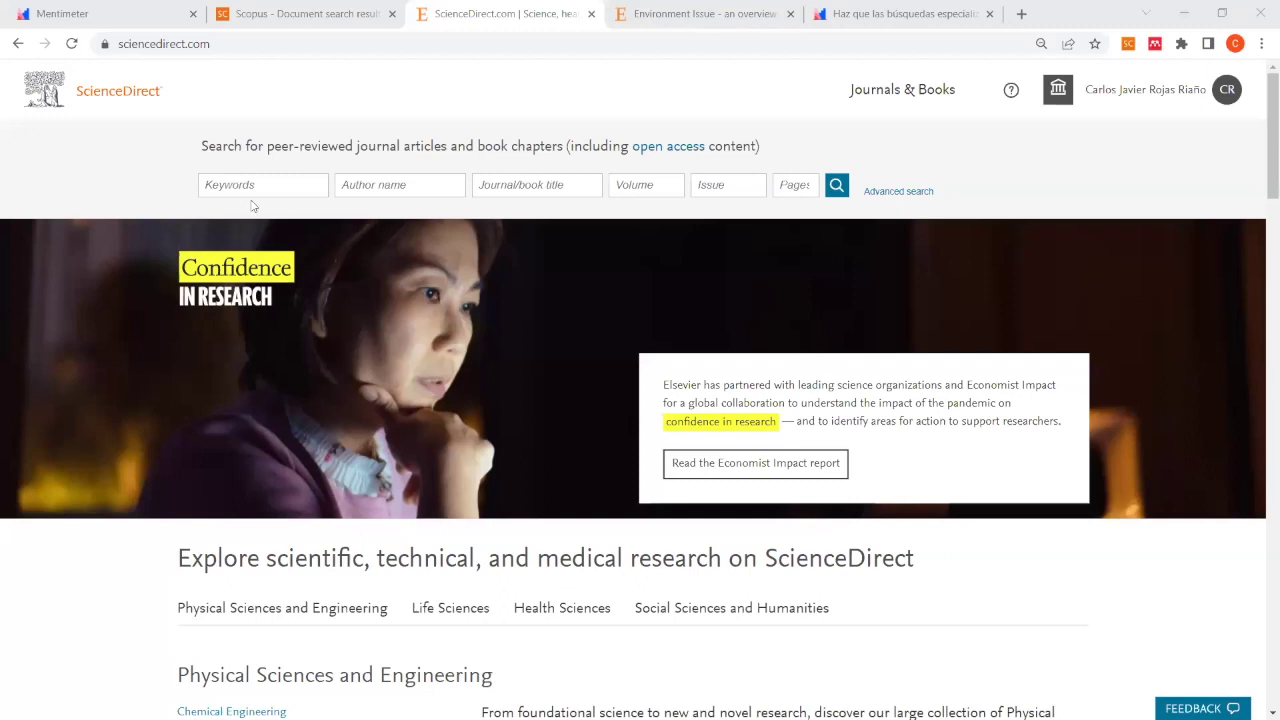
pyautogui.click(152, 188)
# Step: Review the complete search expression in the Word document against the ScienceDirect home page search fields
pyautogui.hotkey('alt', 'Tab')
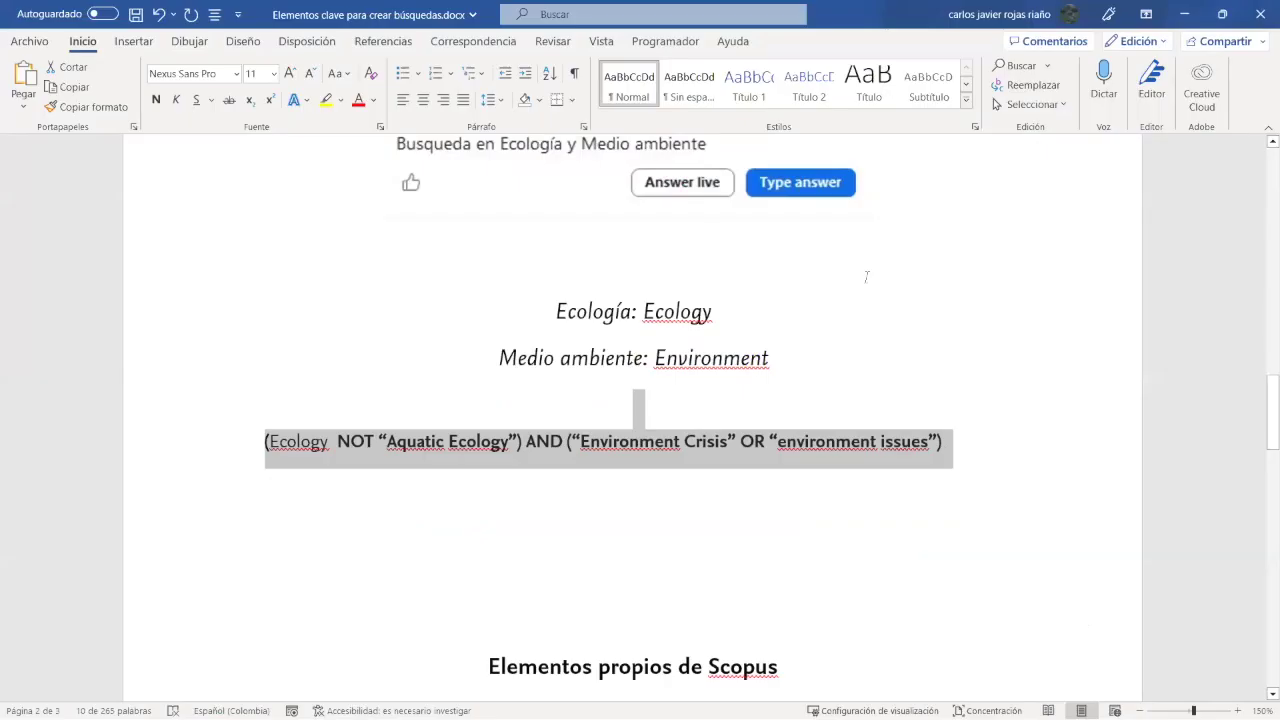
pyautogui.click(944, 445)
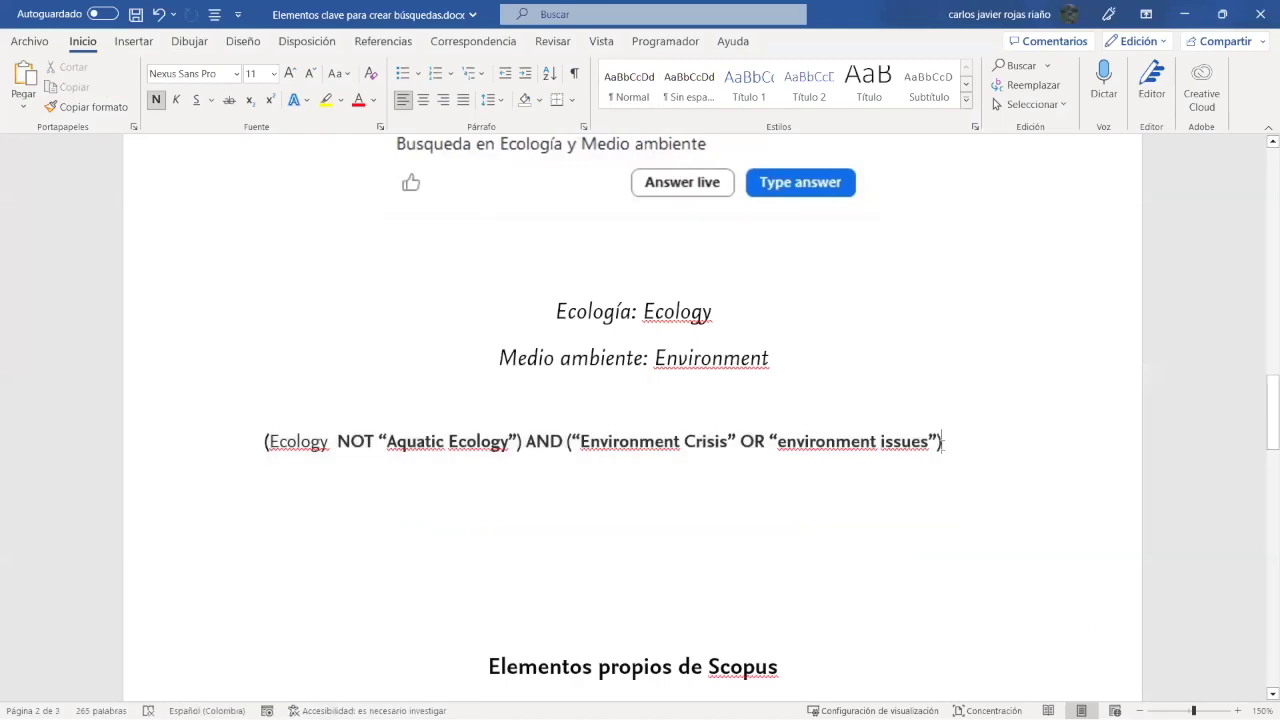
pyautogui.moveTo(944, 441); pyautogui.dragTo(263, 444)
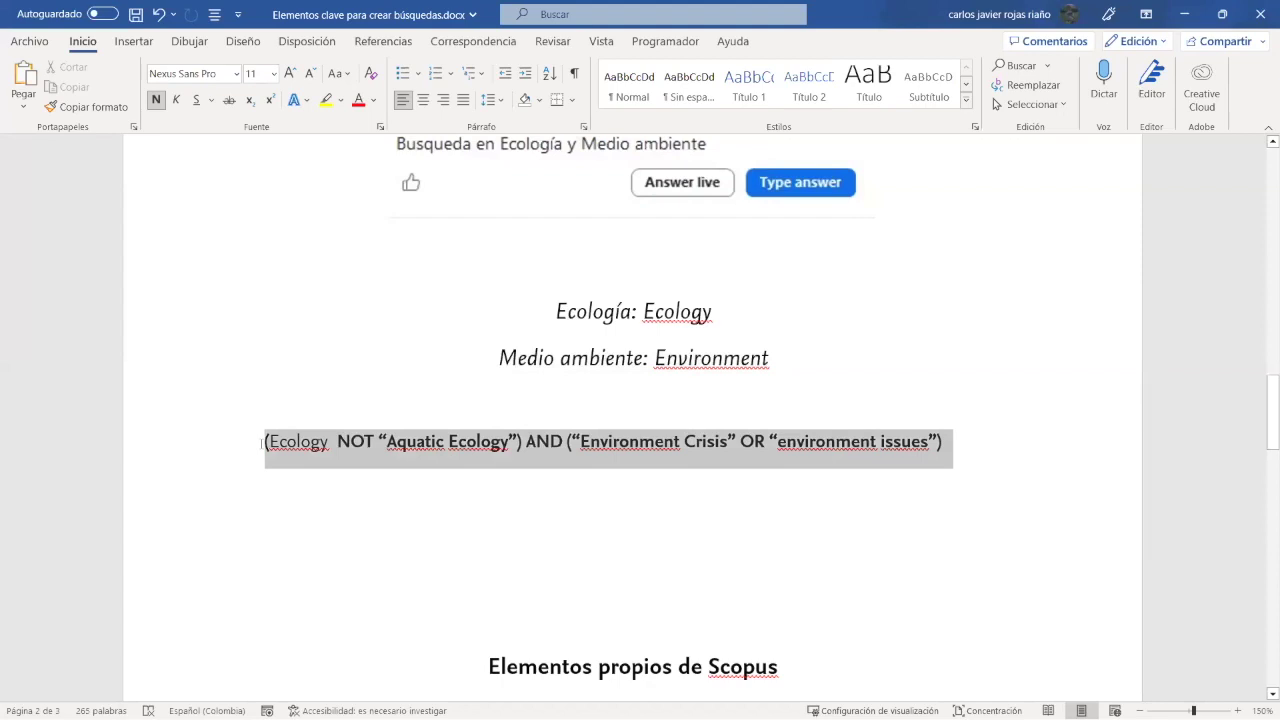
pyautogui.moveTo(263, 444); pyautogui.dragTo(263, 444)
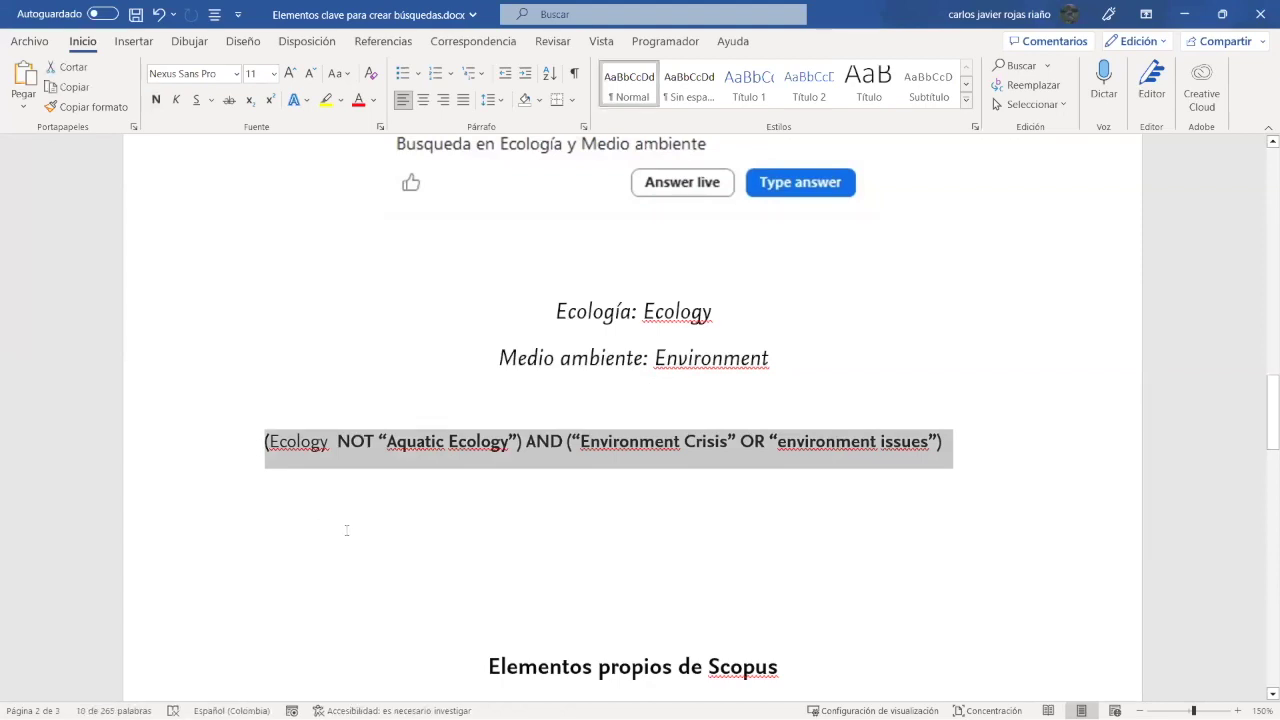
pyautogui.click(957, 449)
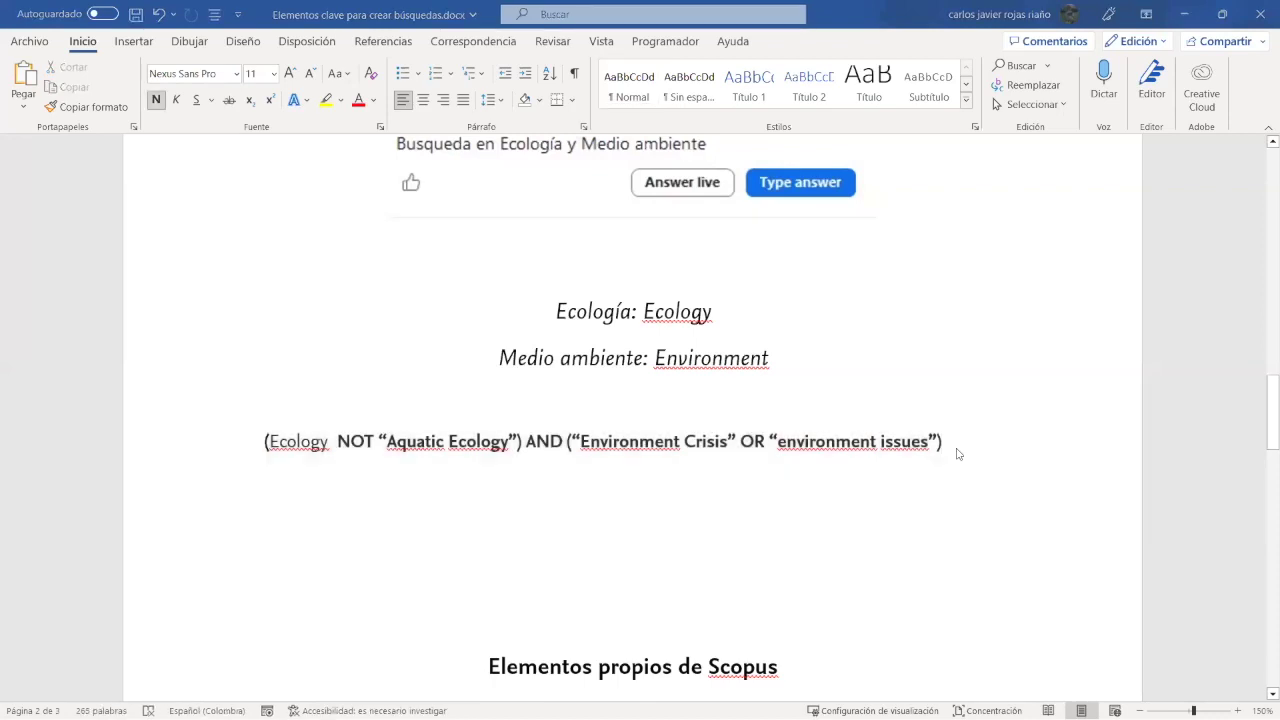
pyautogui.hotkey('alt', 'Tab')
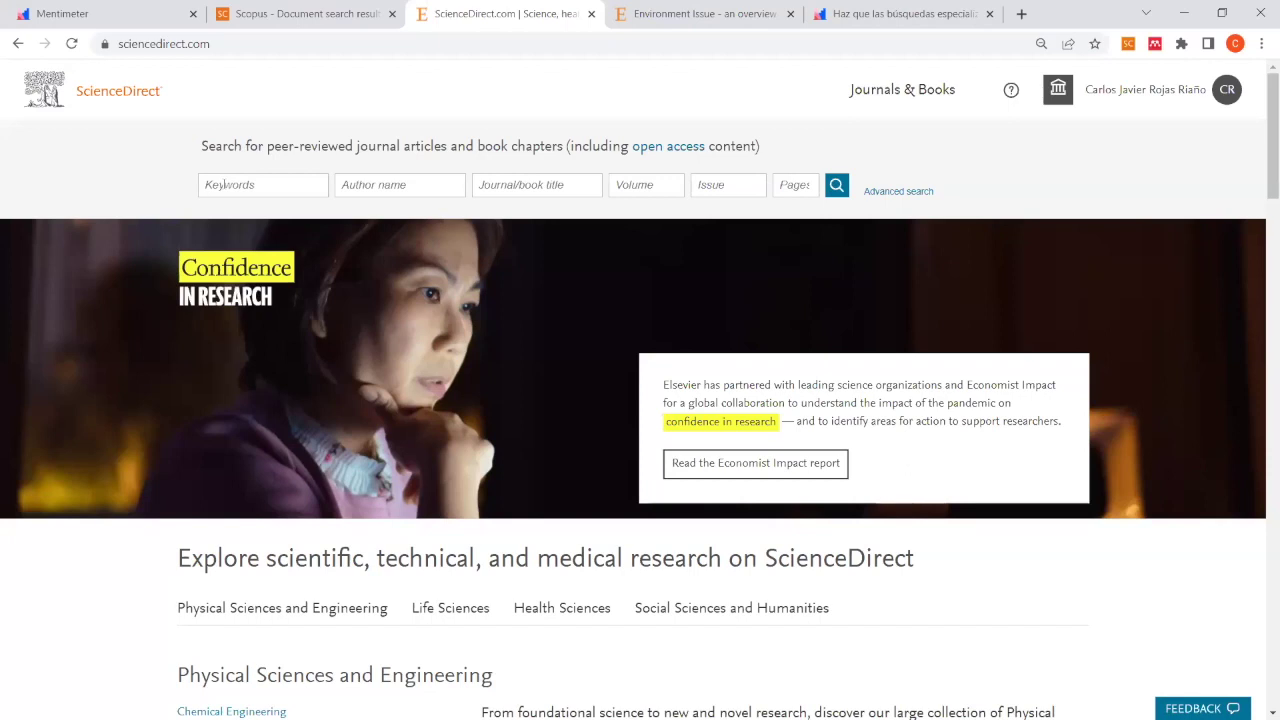
pyautogui.hotkey('alt', 'Tab')
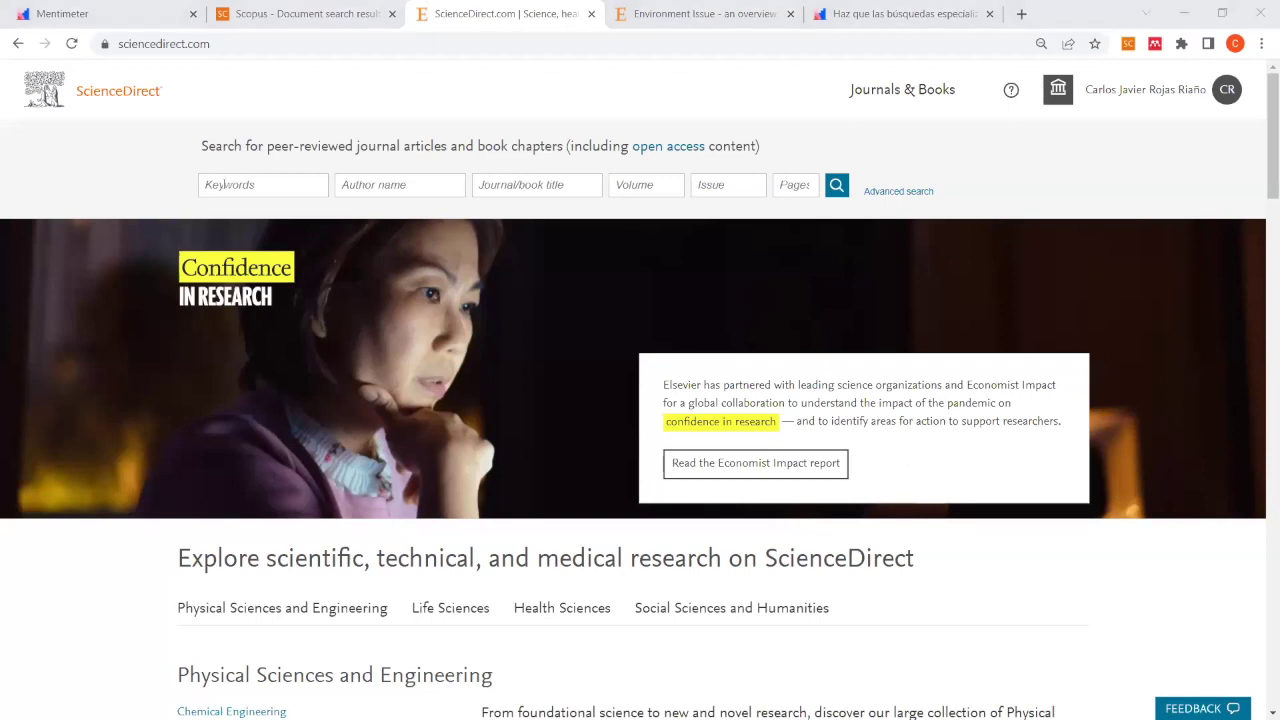
# Step: Copy the complete Ecology and environment expression from the Word document into the ScienceDirect home page's Keywords field
pyautogui.moveTo(942, 441); pyautogui.dragTo(240, 453)
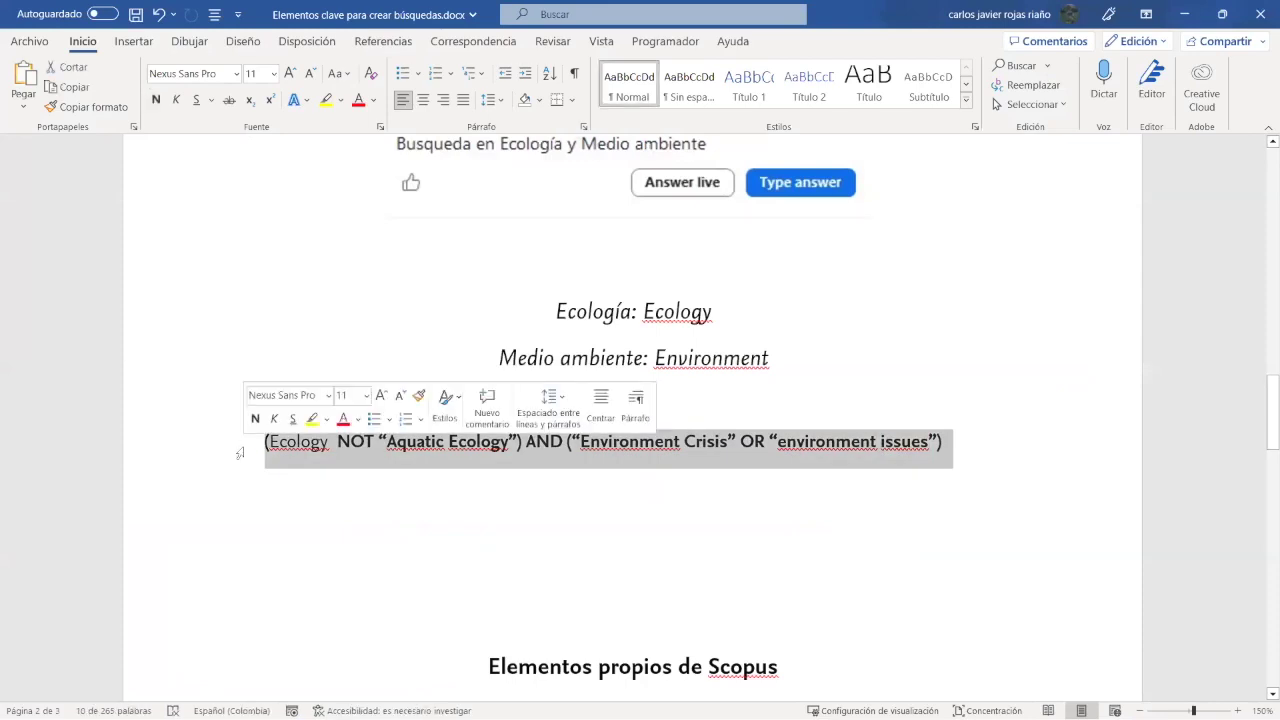
pyautogui.hotkey('ctrl', 'c')
pyautogui.hotkey('alt', 'Tab')
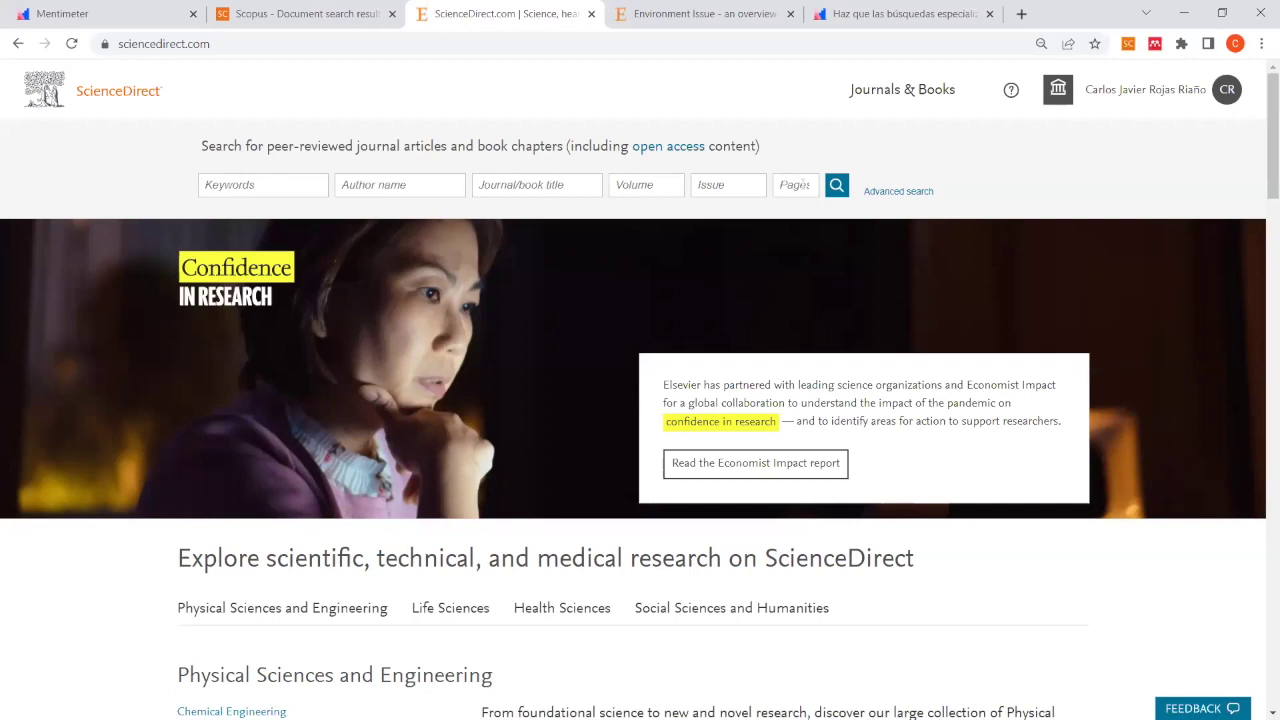
pyautogui.click(244, 184)
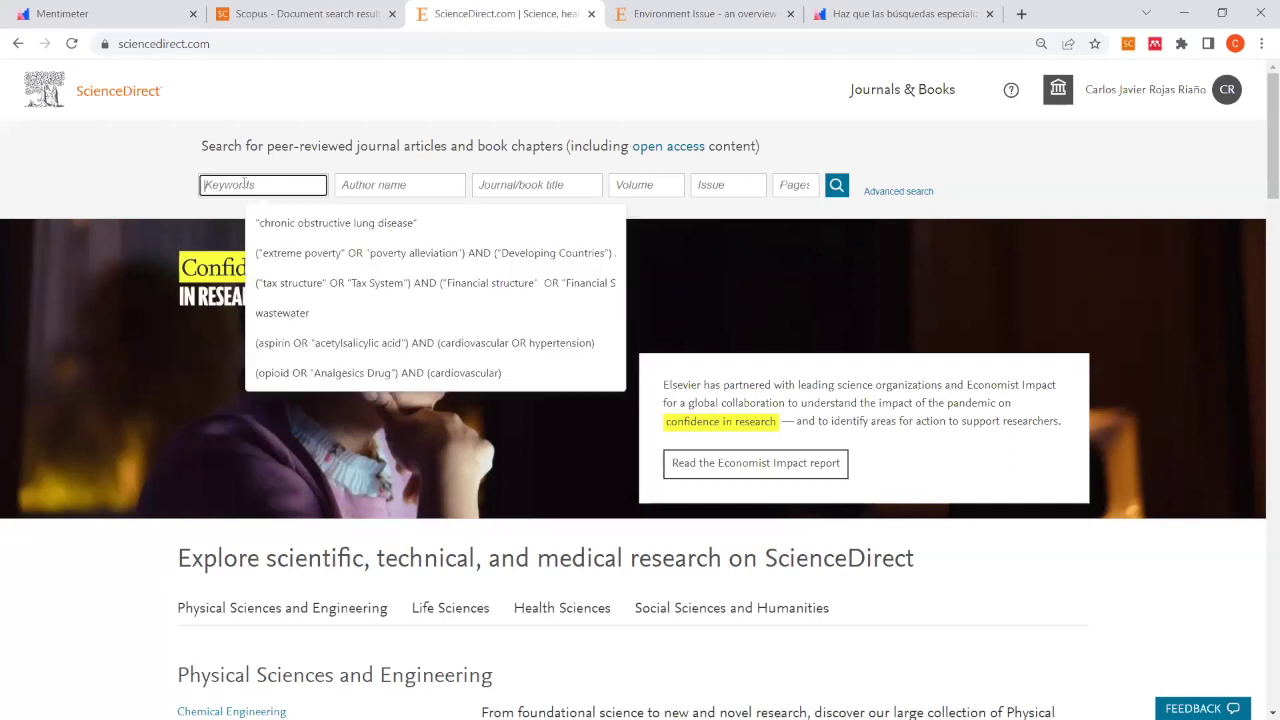
pyautogui.hotkey('ctrl', 'v')
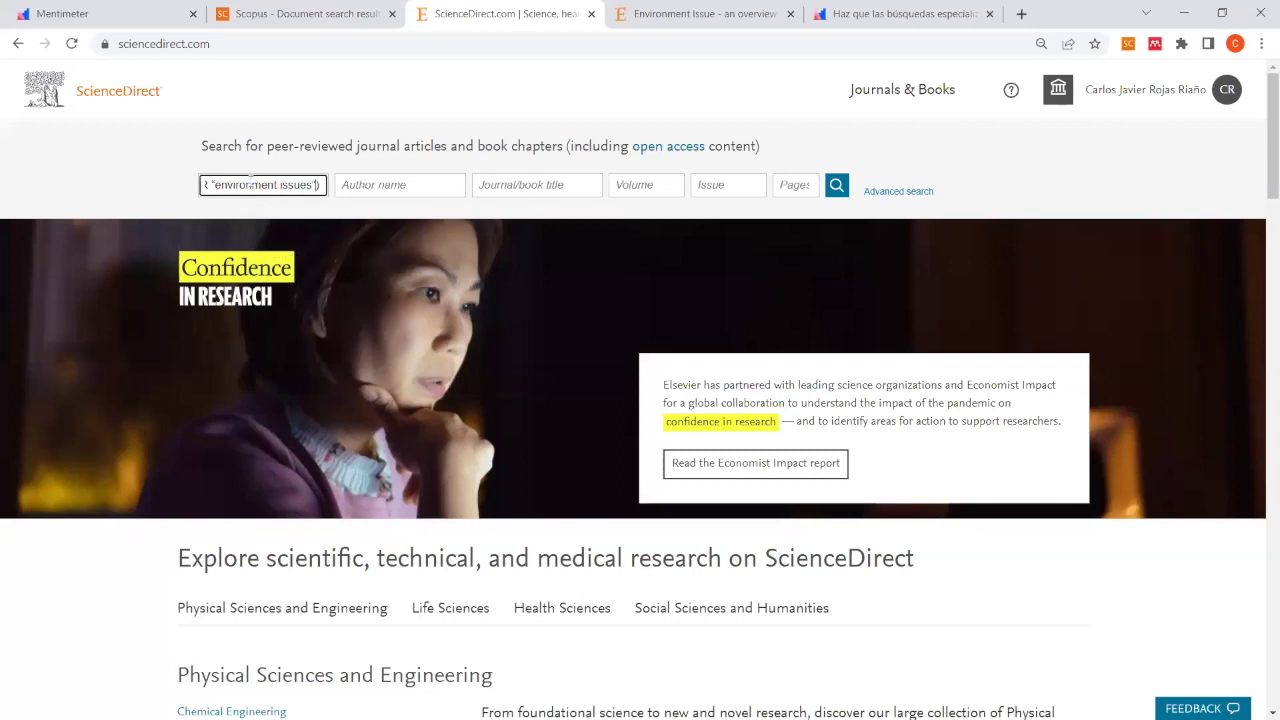
# Step: Check the pasted expression from end to end in the Keywords field and run the search
pyautogui.press('Left')
pyautogui.press('Left')
pyautogui.press('Left')
pyautogui.press('Left')
pyautogui.press('Left')
pyautogui.press('Left')
pyautogui.press('Left')
pyautogui.press('Left')
pyautogui.press('Left')
pyautogui.press('Left')
pyautogui.press('Left')
pyautogui.press('Left')
pyautogui.press('Left')
pyautogui.press('Left')
pyautogui.press('Left')
pyautogui.press('Left')
pyautogui.press('Left')
pyautogui.press('Left')
pyautogui.press('Left')
pyautogui.press('Left')
pyautogui.press('Right')
pyautogui.press('Right')
pyautogui.press('Right')
pyautogui.press('Right')
pyautogui.press('Right')
pyautogui.press('Right')
pyautogui.press('Right')
pyautogui.press('Right')
pyautogui.press('Right')
pyautogui.press('Right')
pyautogui.press('Right')
pyautogui.press('Right')
pyautogui.press('Right')
pyautogui.press('Right')
pyautogui.press('Right')
pyautogui.press('Right')
pyautogui.press('Right')
pyautogui.press('Right')
pyautogui.press('Right')
pyautogui.press('Right')
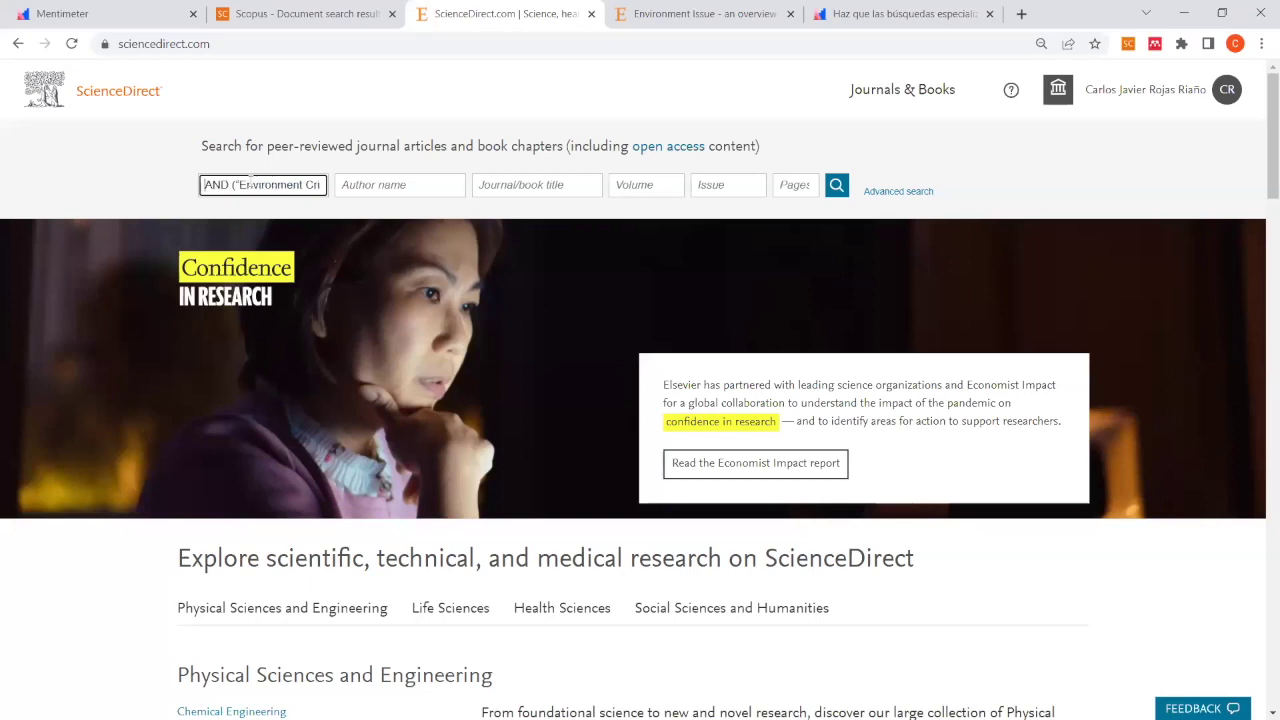
pyautogui.press('Right')
pyautogui.press('Right')
pyautogui.press('Right')
pyautogui.press('Right')
pyautogui.press('Right')
pyautogui.press('Right')
pyautogui.press('Right')
pyautogui.press('Right')
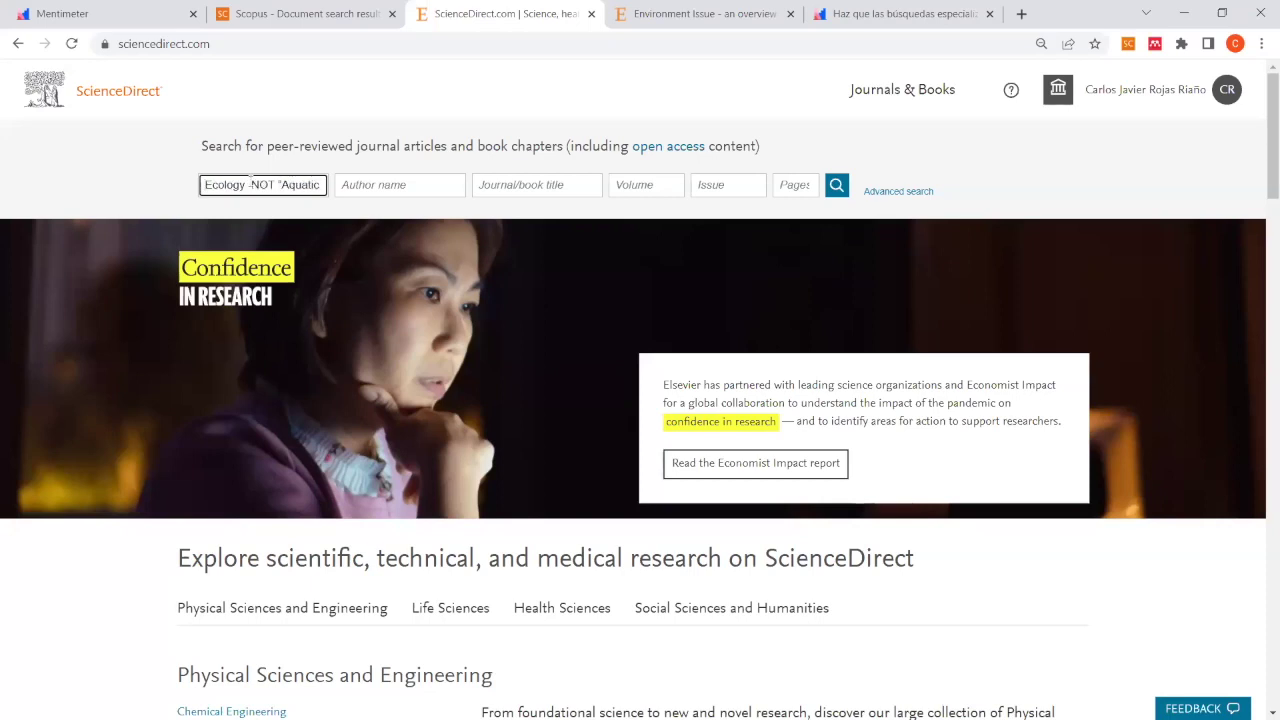
pyautogui.click(834, 186)
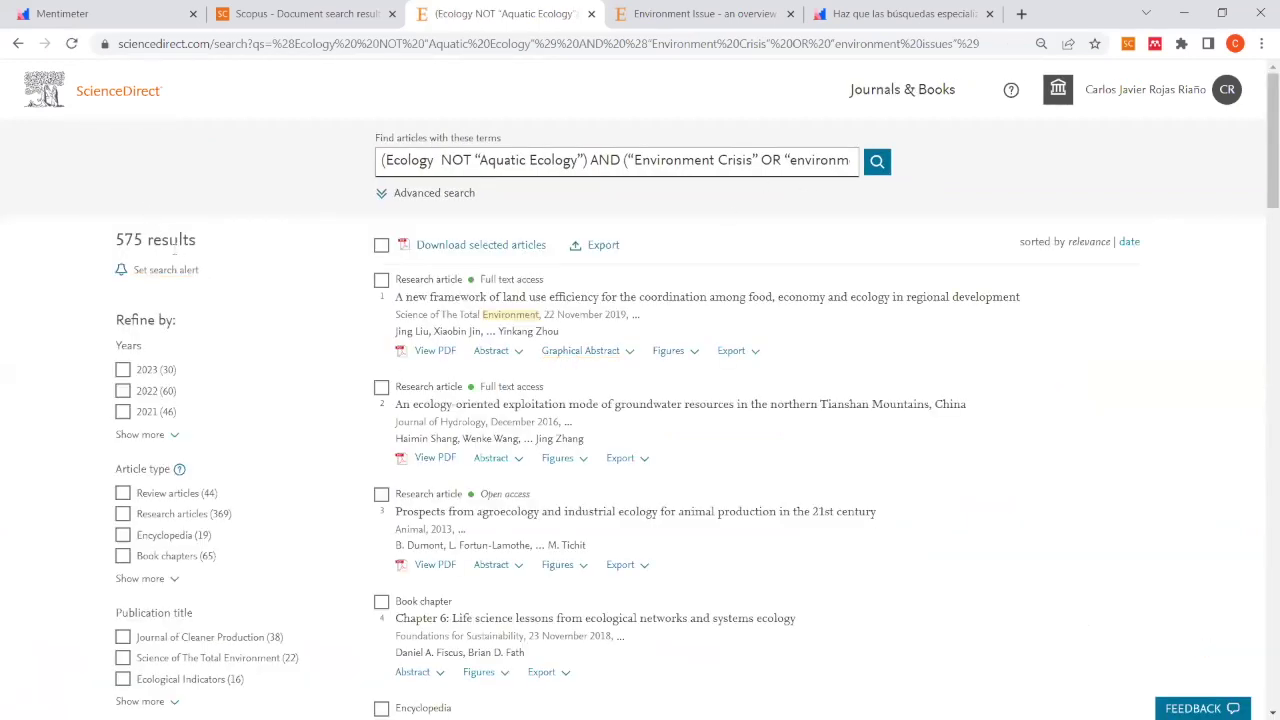
# Step: Return to the ScienceDirect home page, open Advanced Search and review the form with all fields shown
pyautogui.click(404, 160)
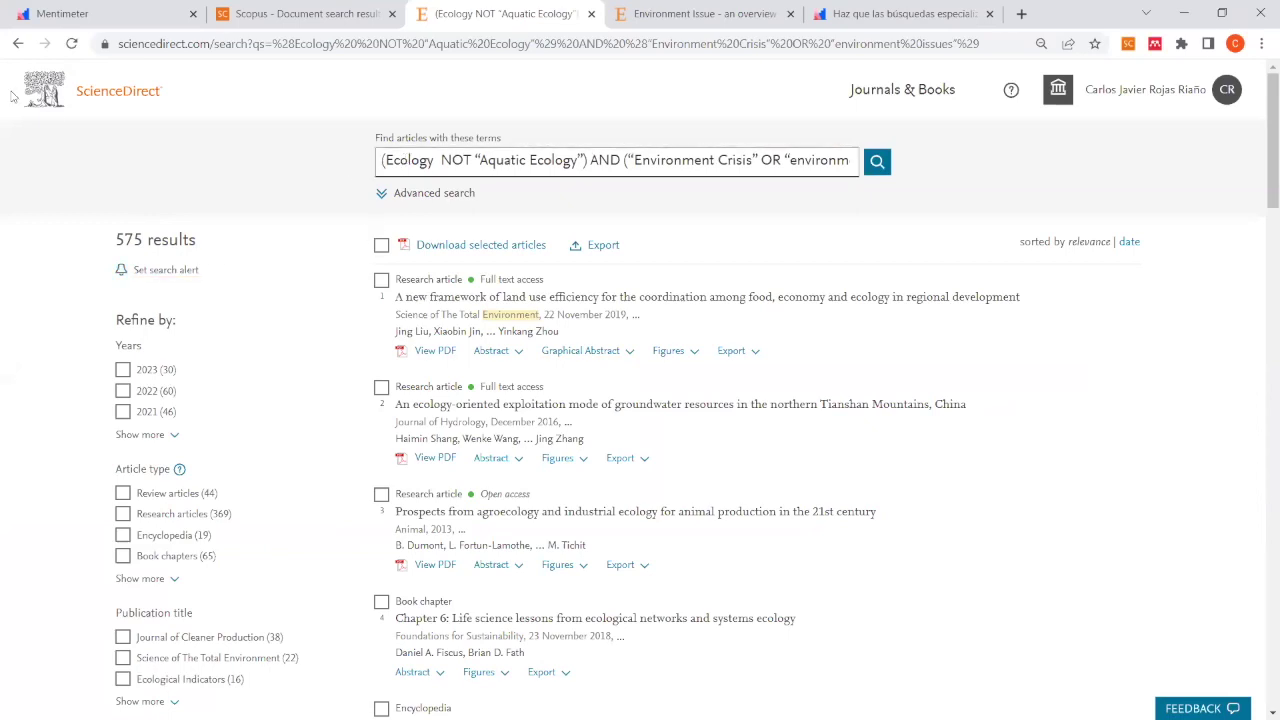
pyautogui.click(84, 94)
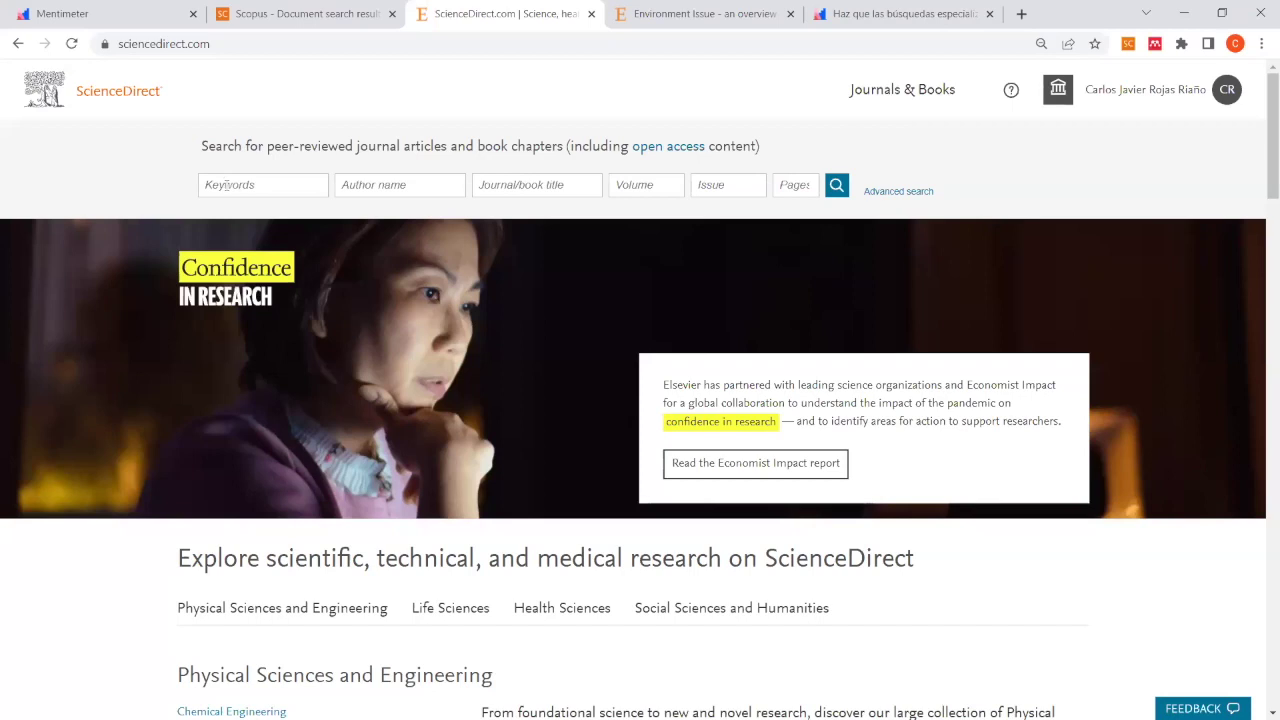
pyautogui.click(888, 195)
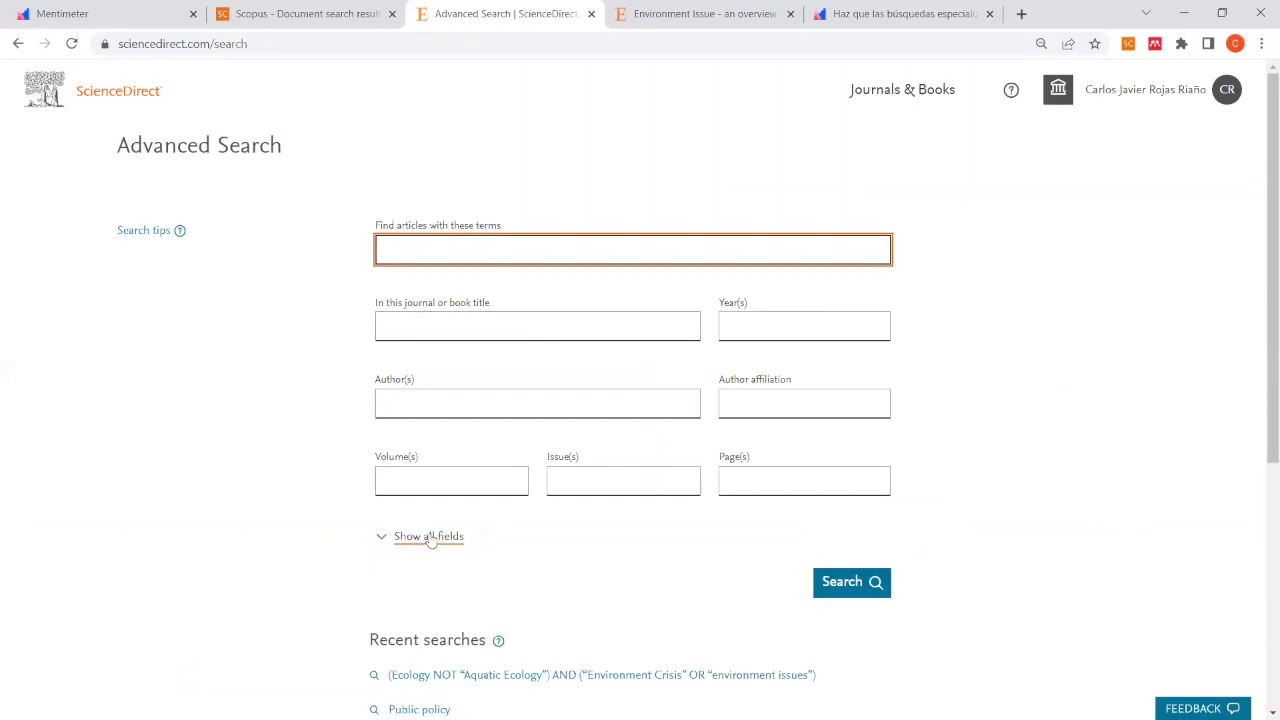
pyautogui.click(428, 538)
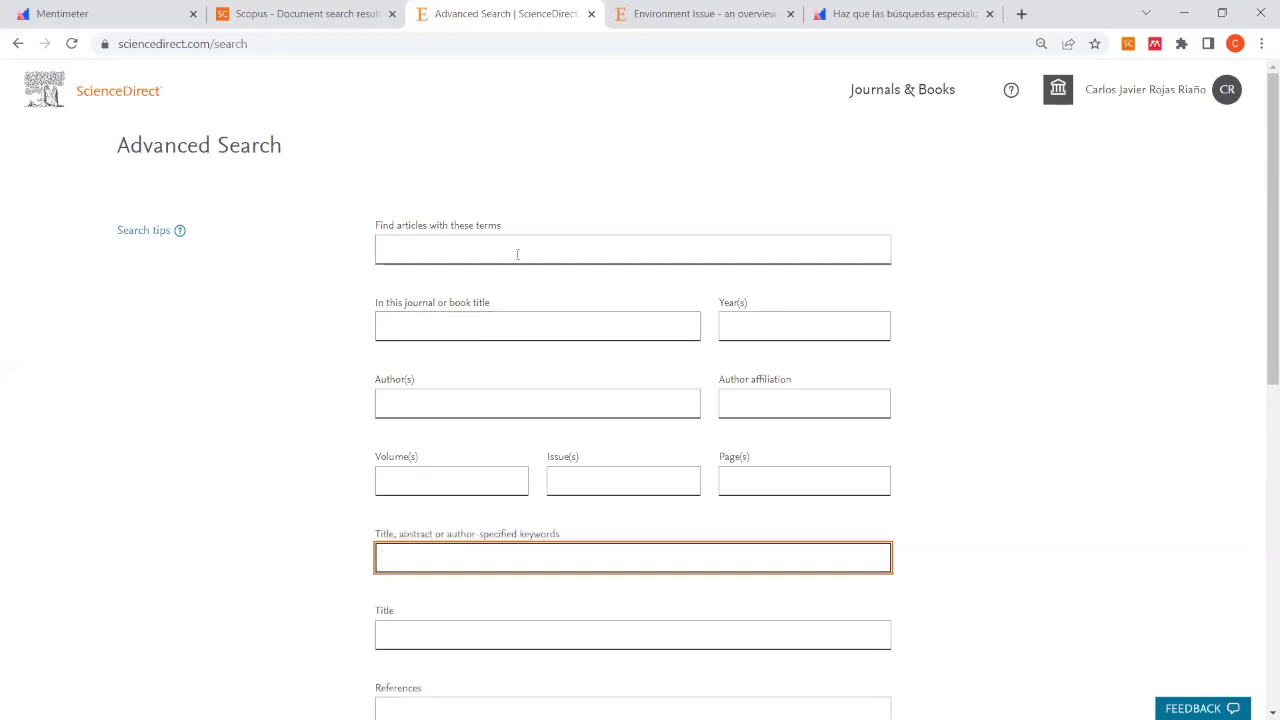
pyautogui.scroll(-3, 517, 254)
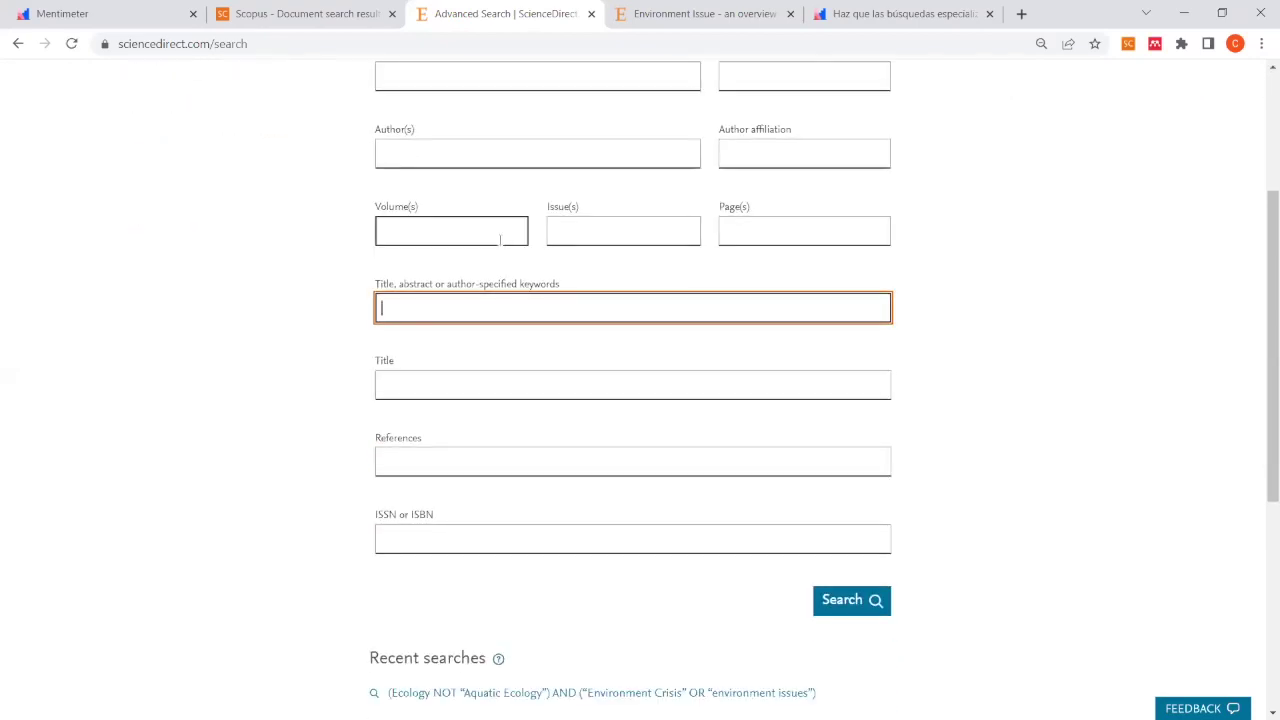
pyautogui.scroll(3, 500, 238)
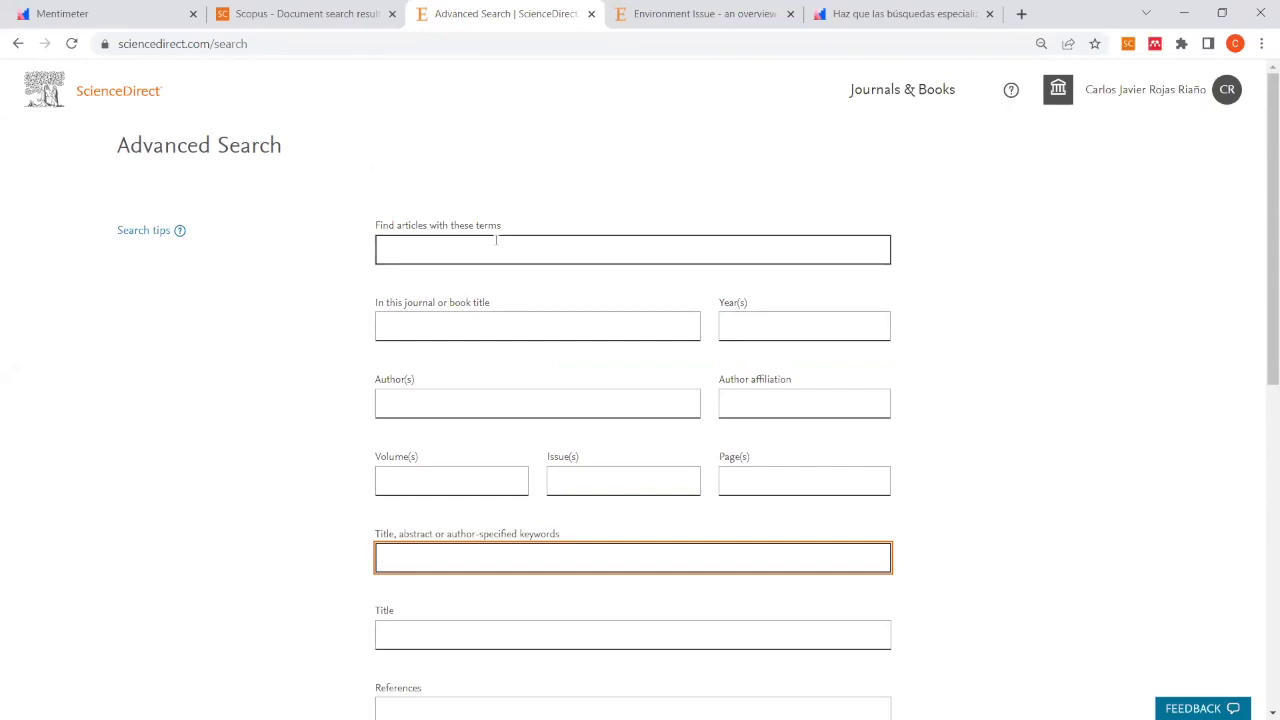
pyautogui.scroll(-3, 496, 240)
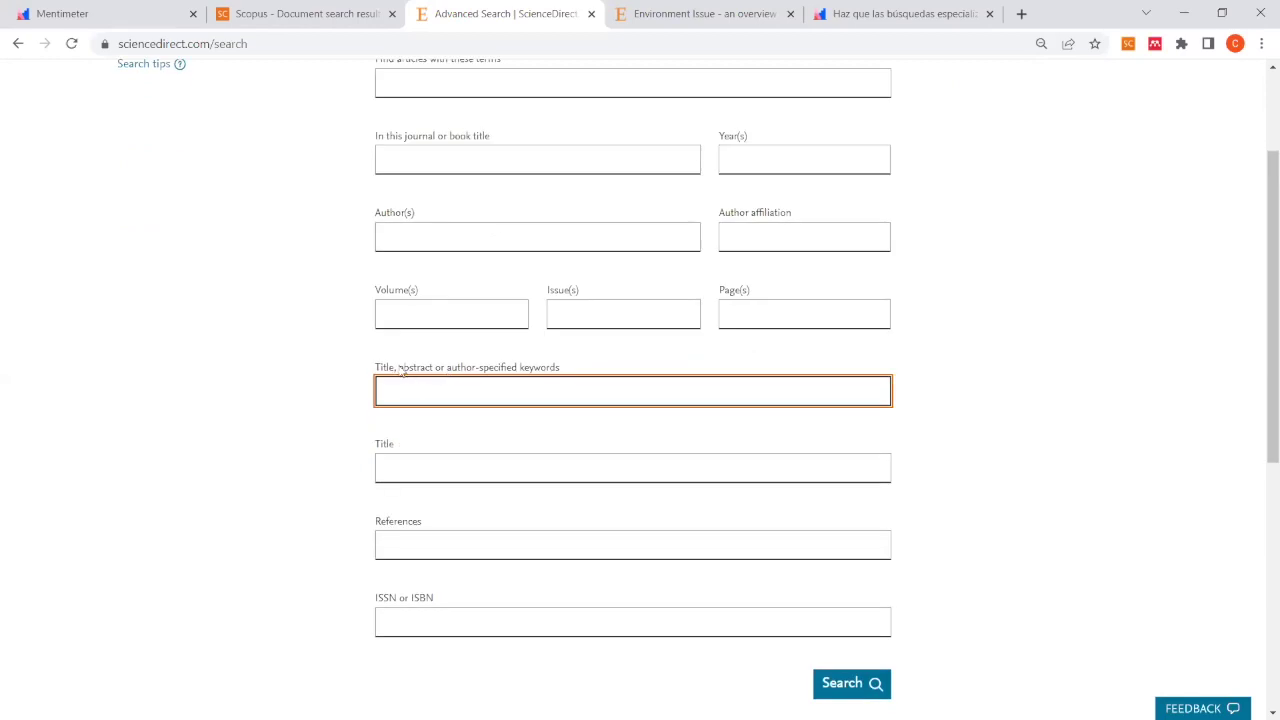
# Step: Paste the complete expression into the "Title, abstract or author-specified keywords" field and review the other advanced search fields
pyautogui.moveTo(376, 372); pyautogui.dragTo(573, 373)
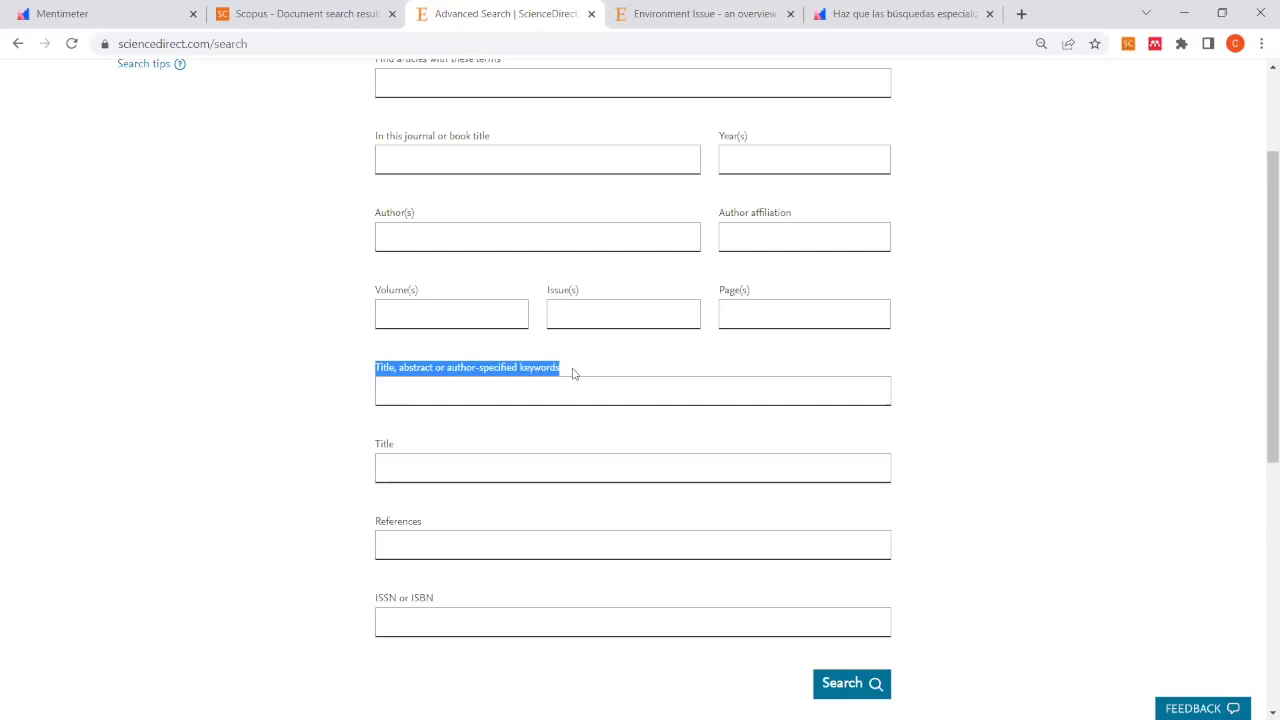
pyautogui.click(474, 400)
pyautogui.hotkey('ctrl', 'v')
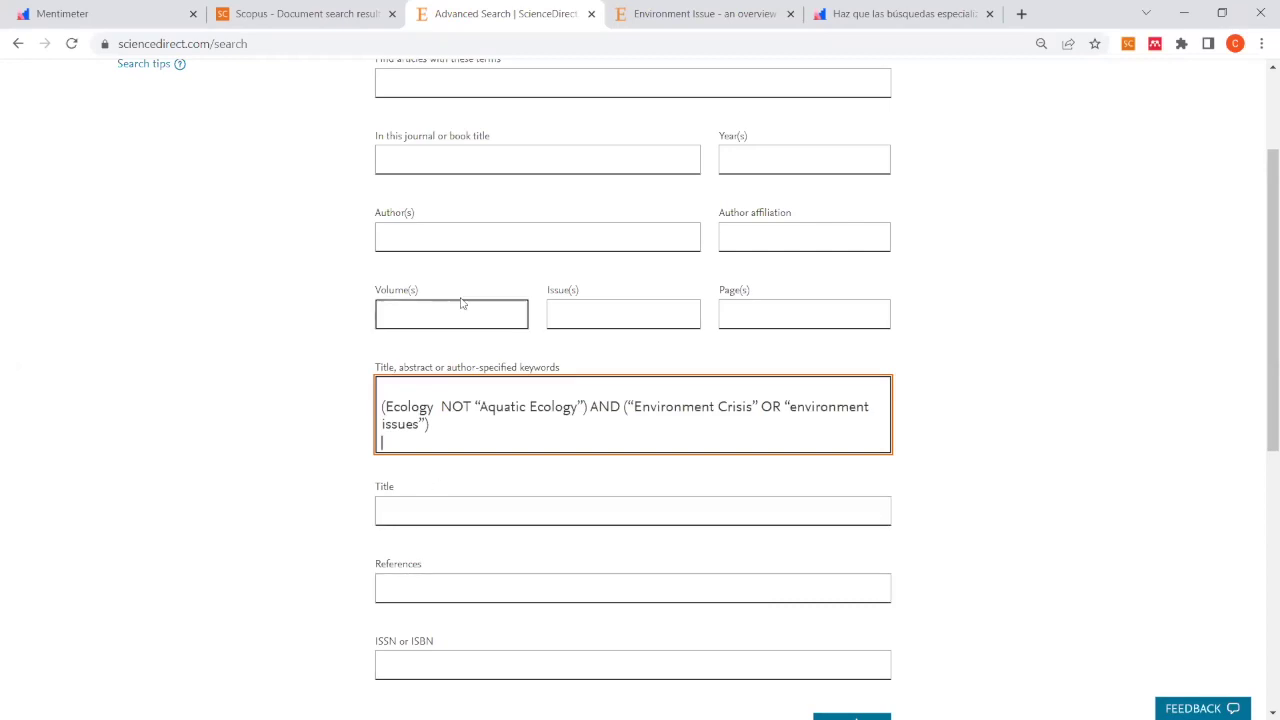
pyautogui.scroll(2, 445, 290)
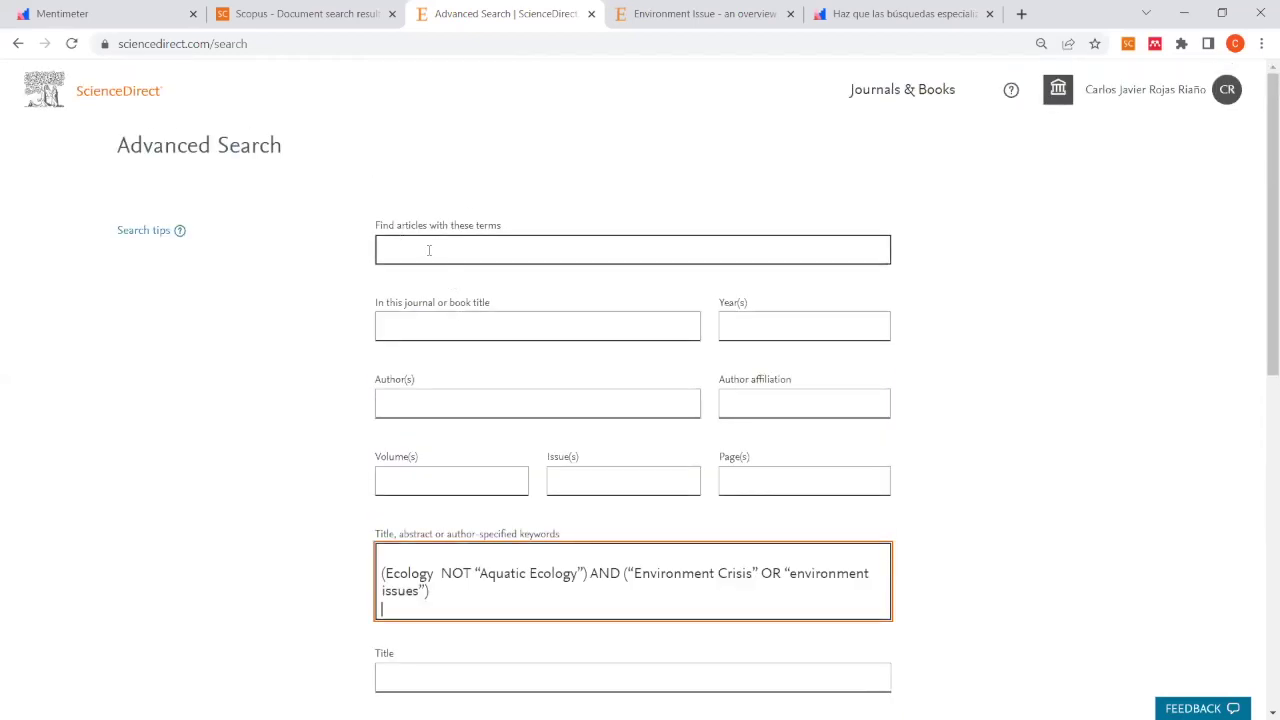
pyautogui.scroll(-1, 429, 250)
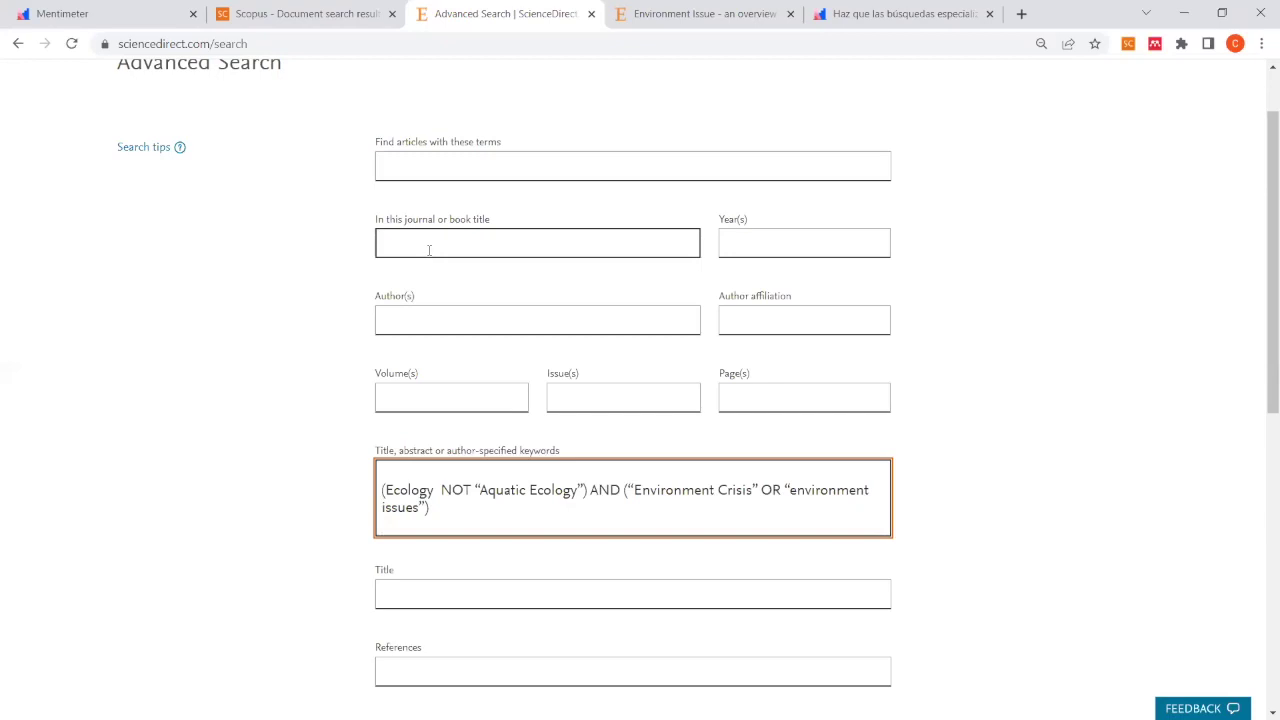
pyautogui.scroll(-3, 693, 399)
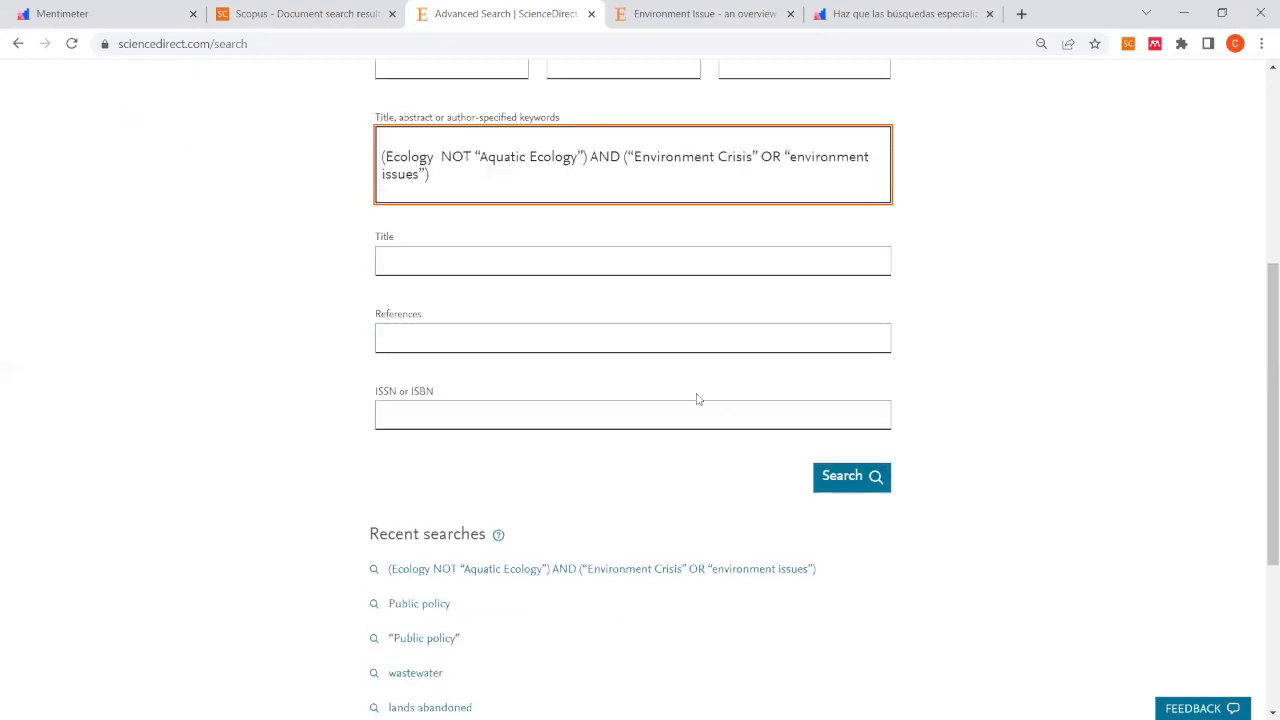
pyautogui.scroll(3, 693, 399)
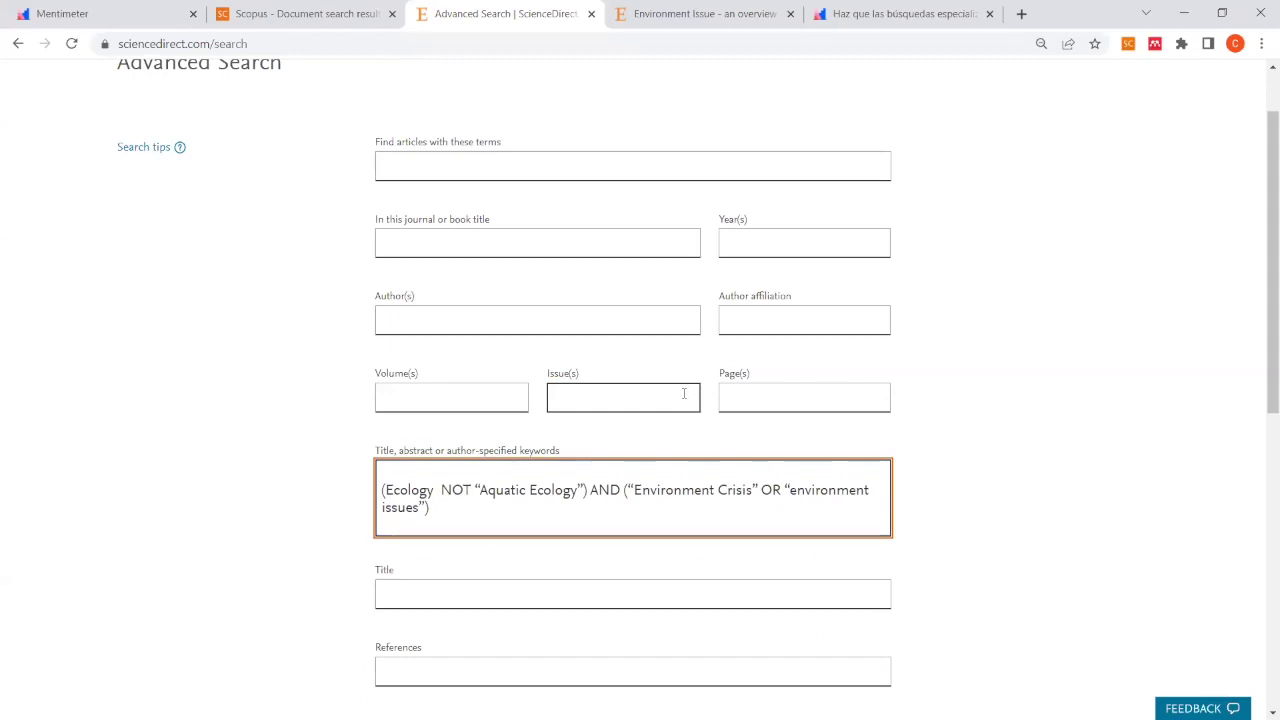
# Step: Go back to the home page and search the keywords (Ecology NOT "Aquatic Ecology") AND ("Environment Crisis" OR "environment issues")
pyautogui.click(17, 44)
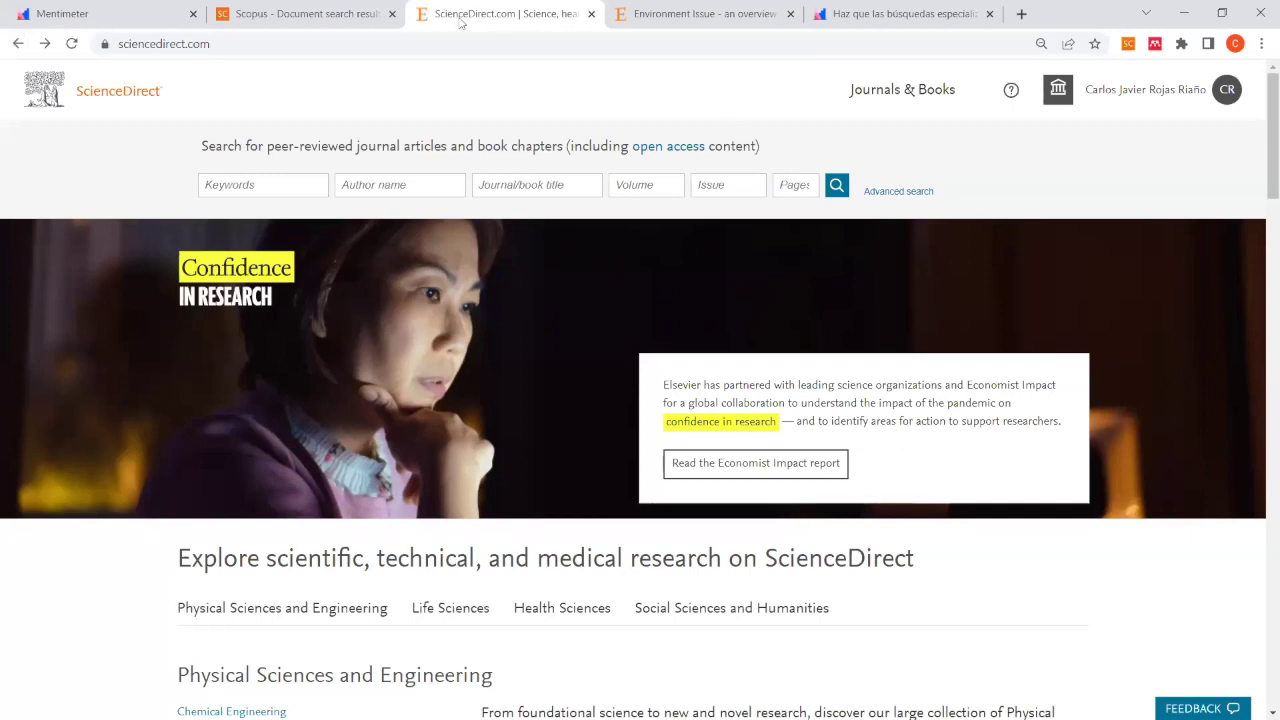
pyautogui.click(297, 184)
pyautogui.write('(Ecology  NOT "Aquatic Ecology") AND ("Environment Crisis" OR "environment issues")')
pyautogui.press('Return')
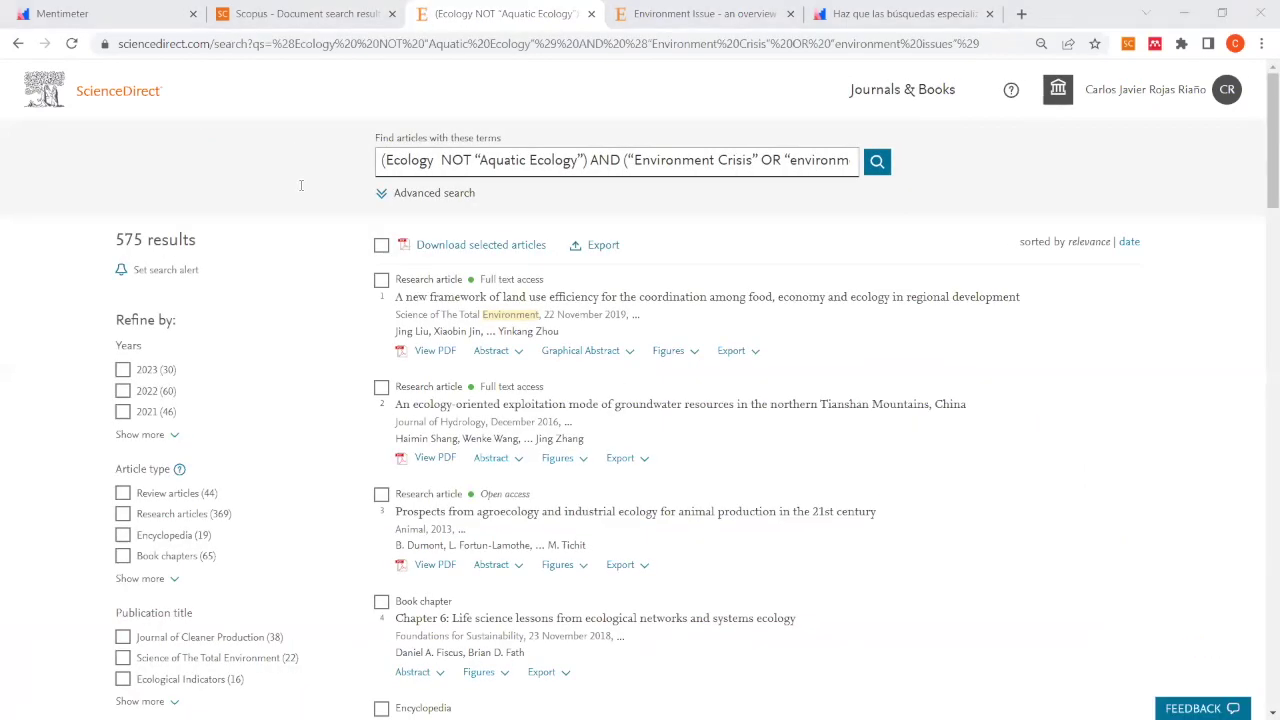
# Step: Compare the search with the expression in Word and examine the relevance and date sorting options of the results
pyautogui.hotkey('alt', 'Tab')
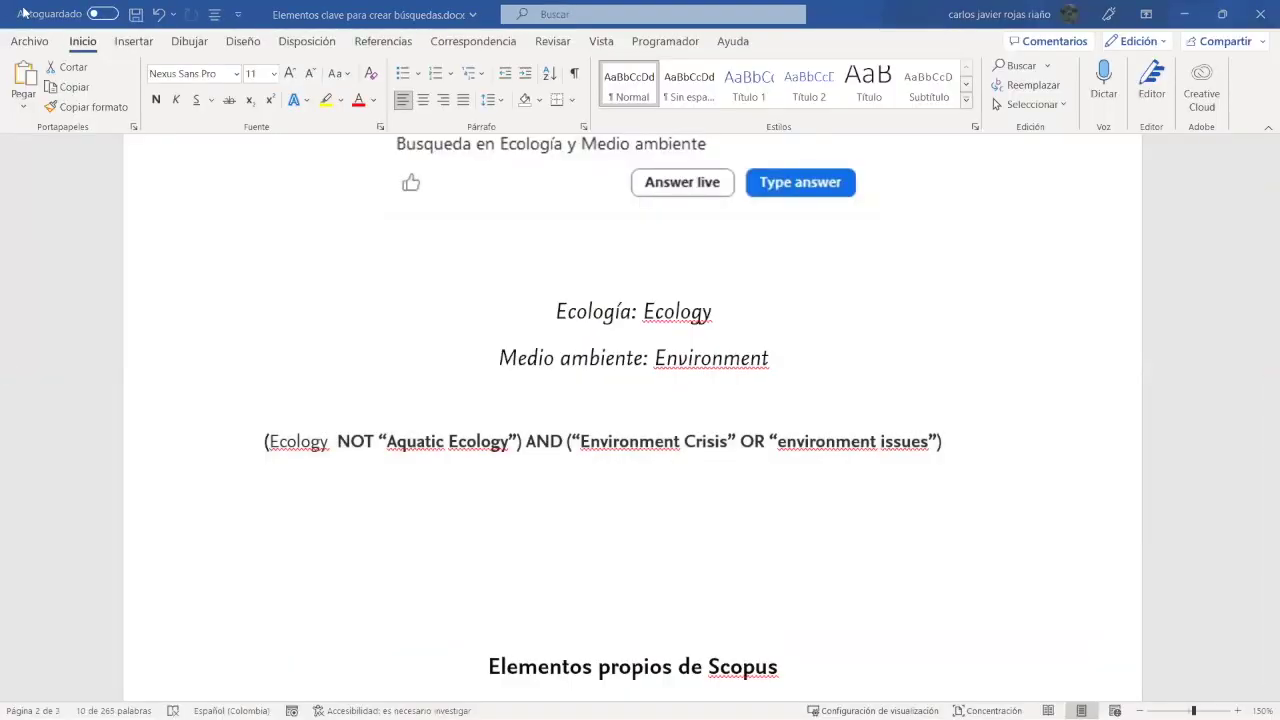
pyautogui.hotkey('alt', 'Tab')
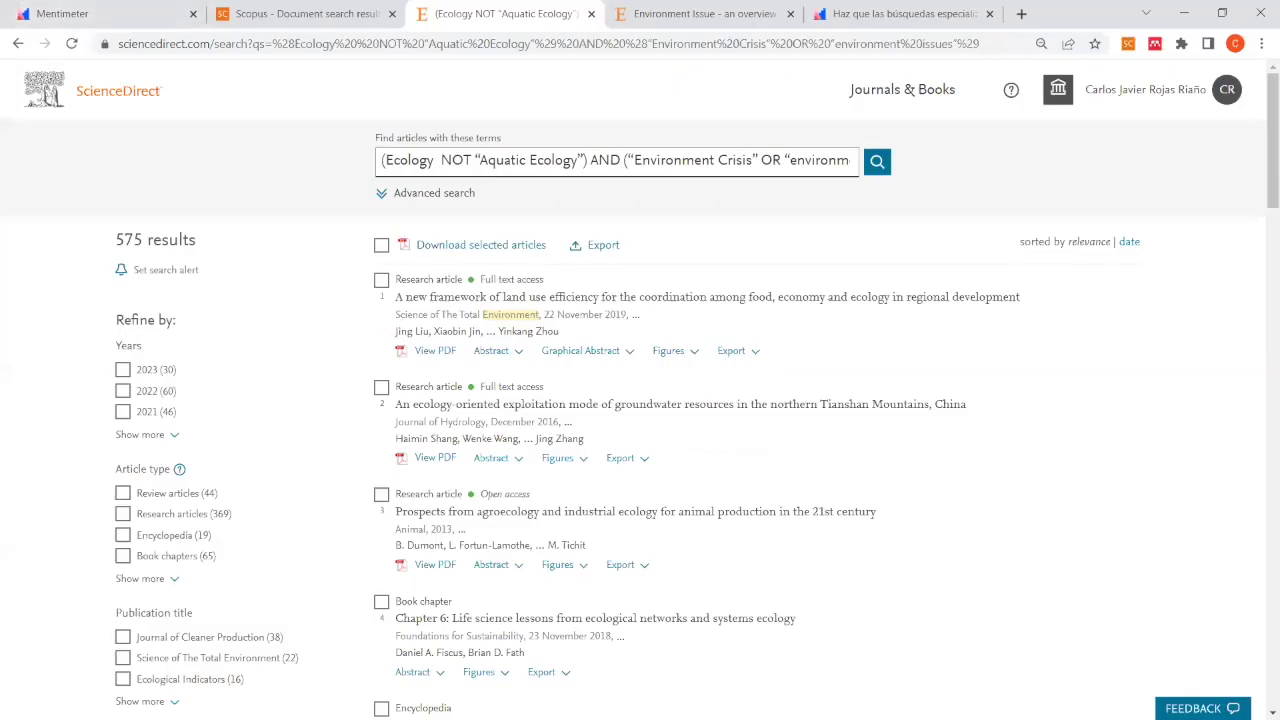
pyautogui.hotkey('alt', 'Tab')
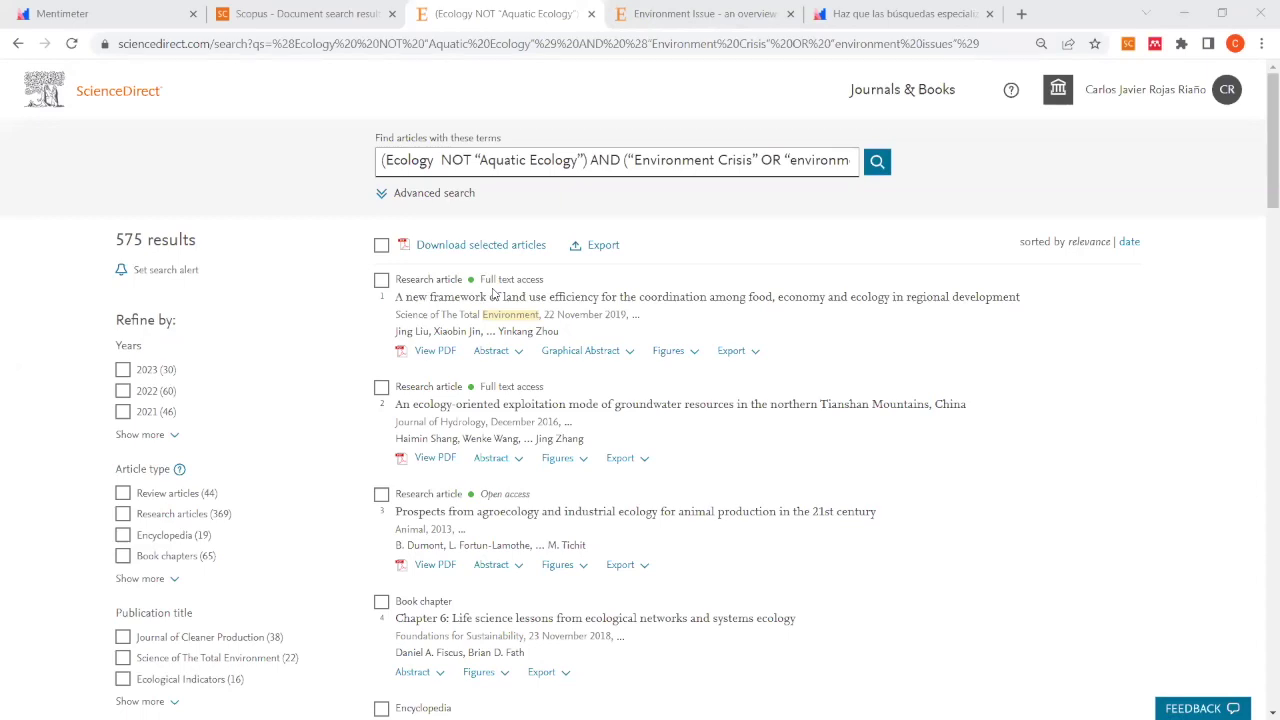
pyautogui.click(1060, 97)
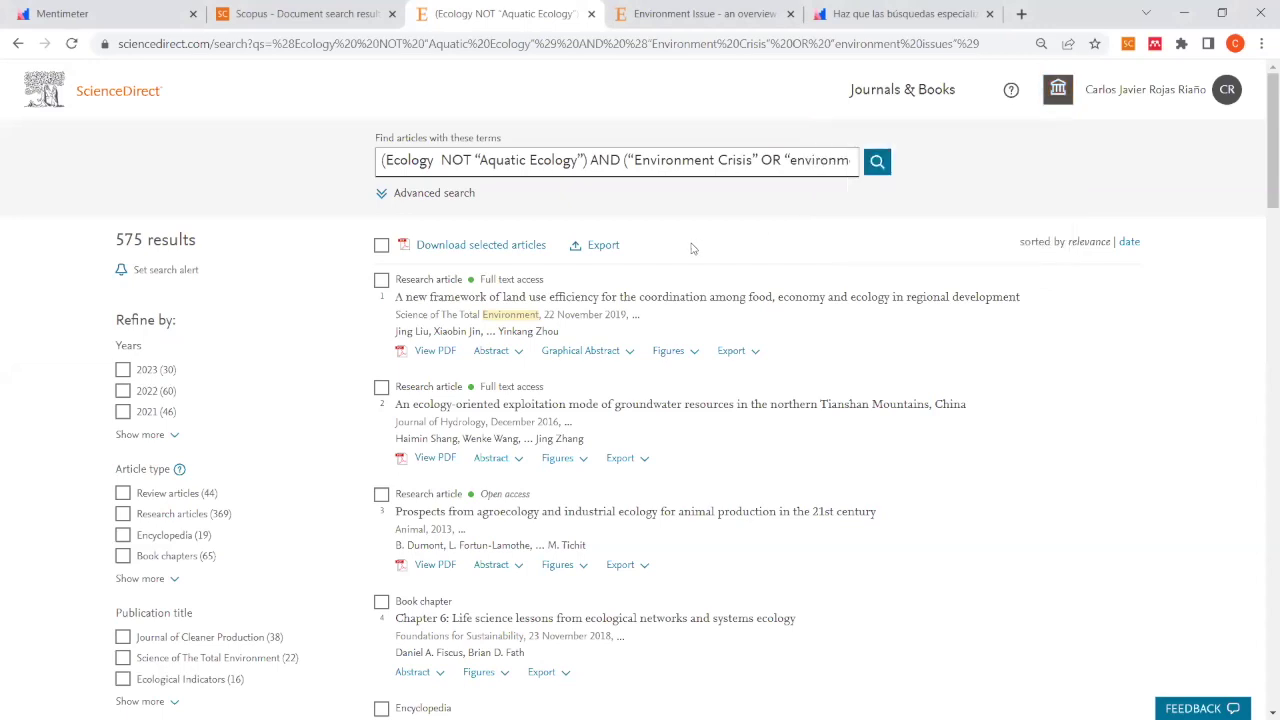
pyautogui.click(617, 160)
pyautogui.moveTo(1071, 242); pyautogui.dragTo(1146, 245)
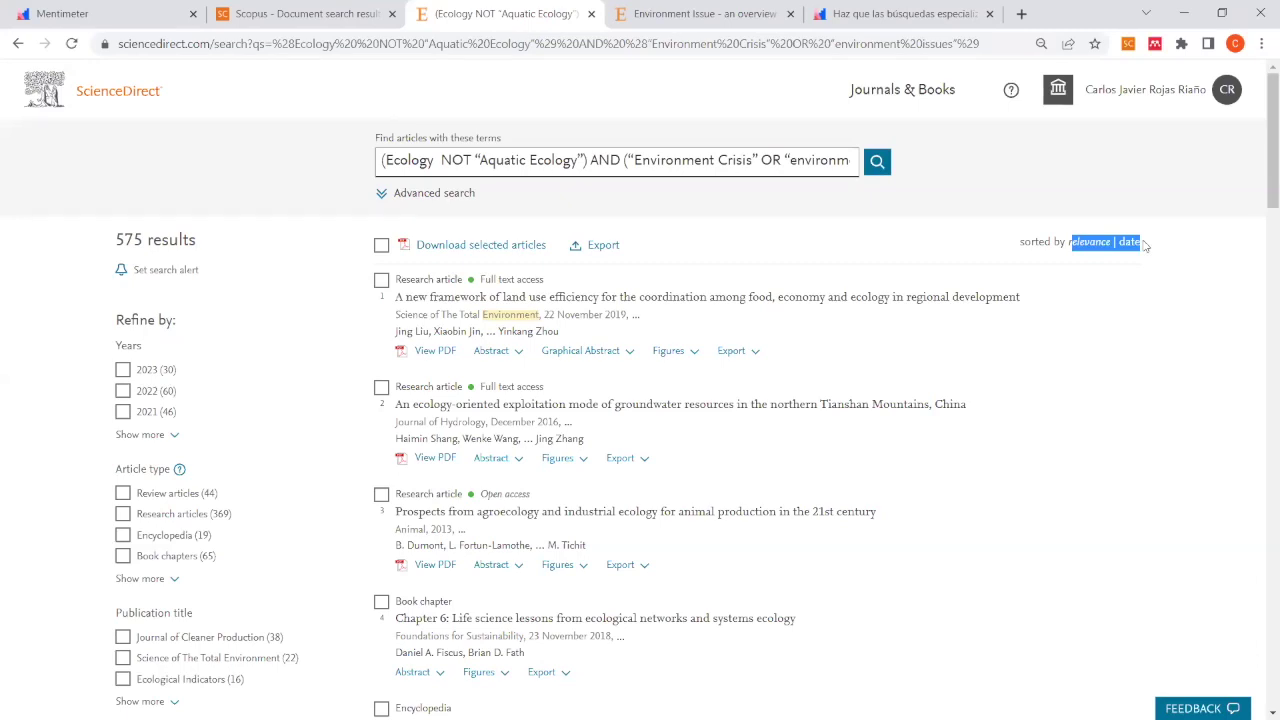
pyautogui.click(1075, 270)
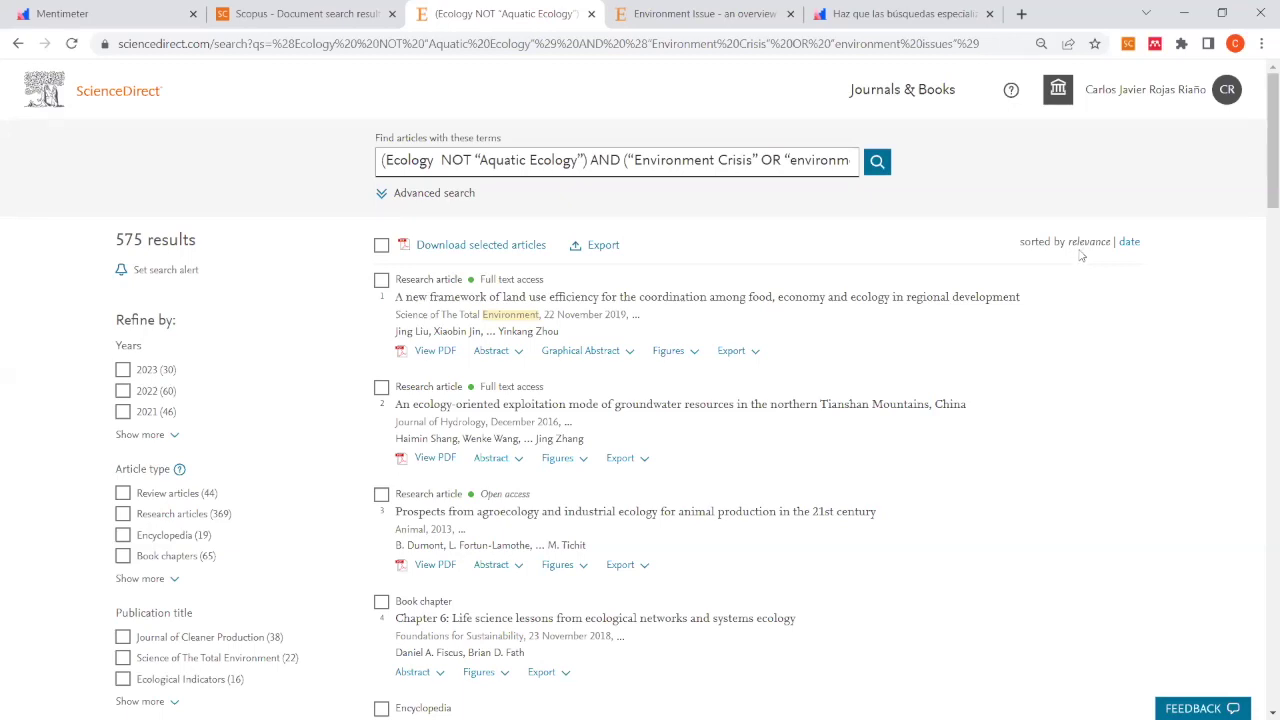
pyautogui.moveTo(1068, 241); pyautogui.dragTo(1113, 241)
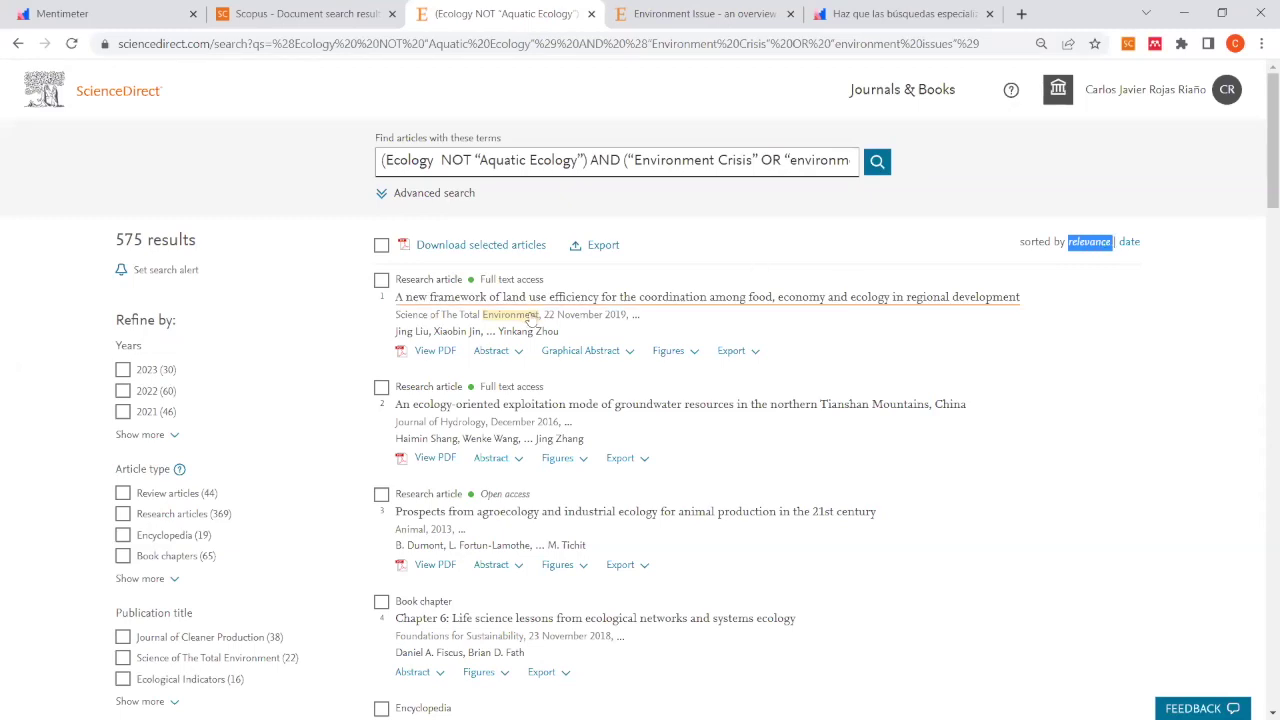
# Step: Preview the first result's graphical abstract and figures, and open its land use system figure in the full article
pyautogui.click(603, 353)
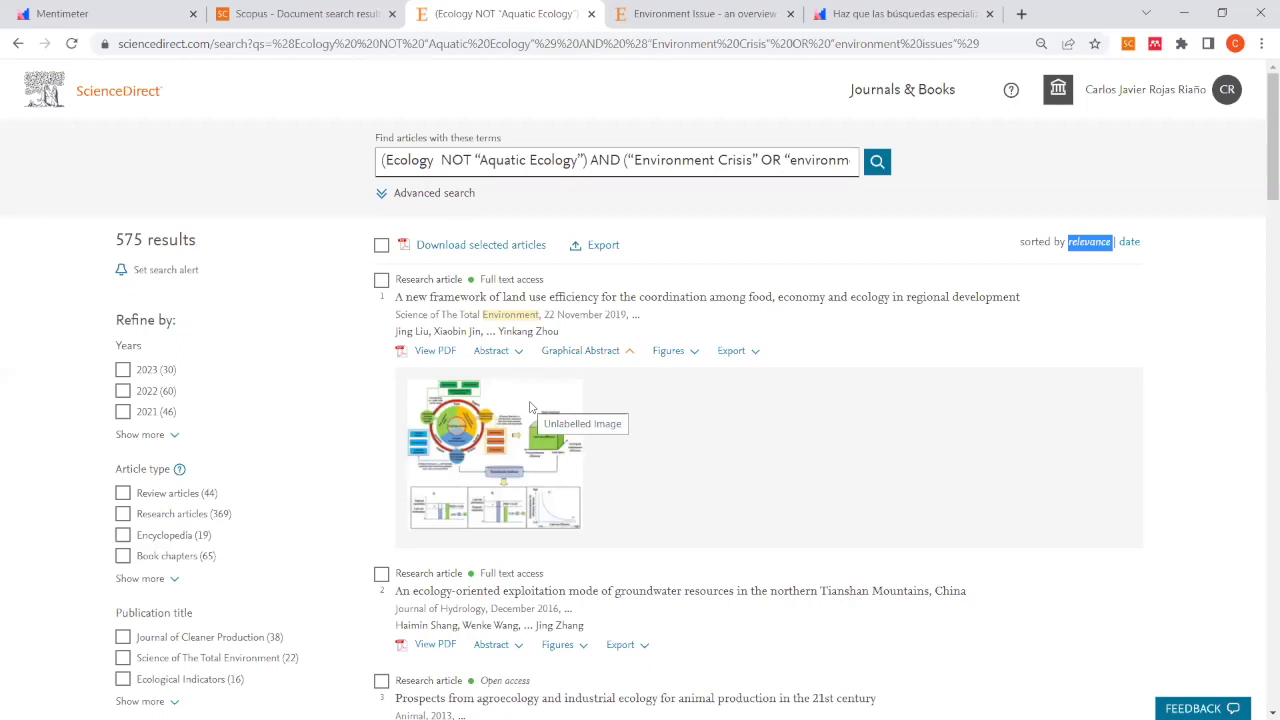
pyautogui.click(668, 352)
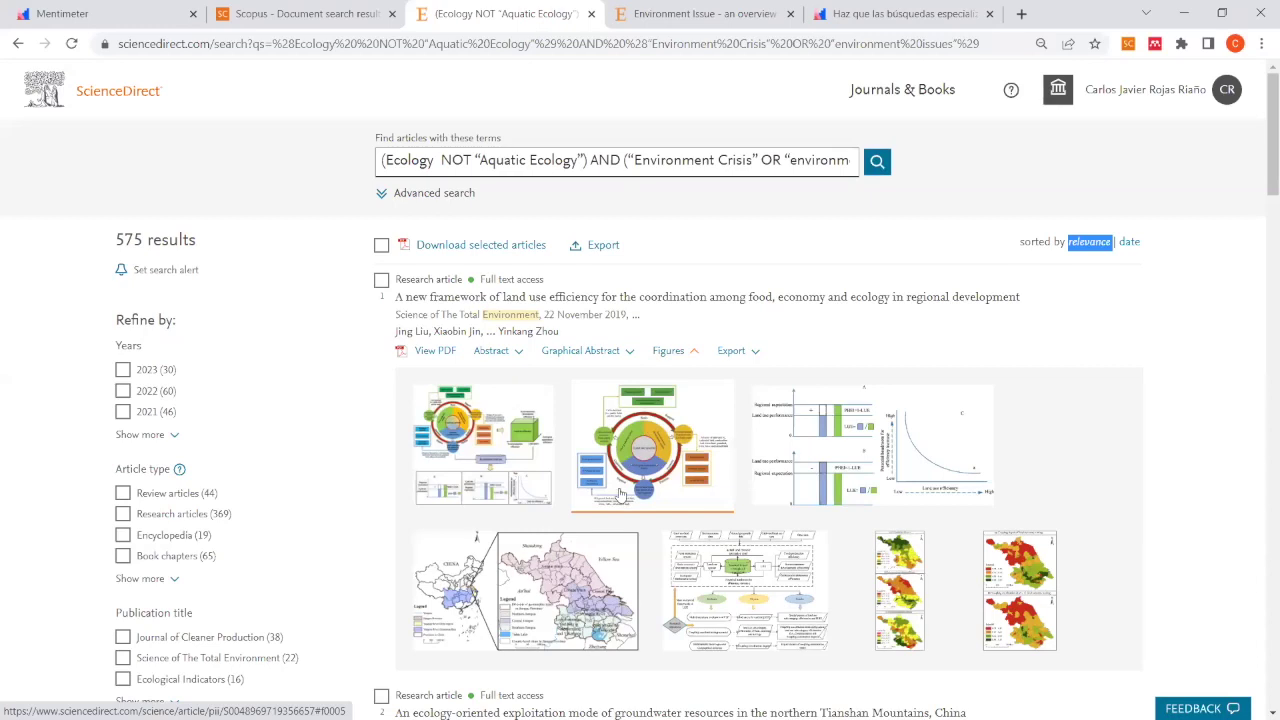
pyautogui.click(672, 448)
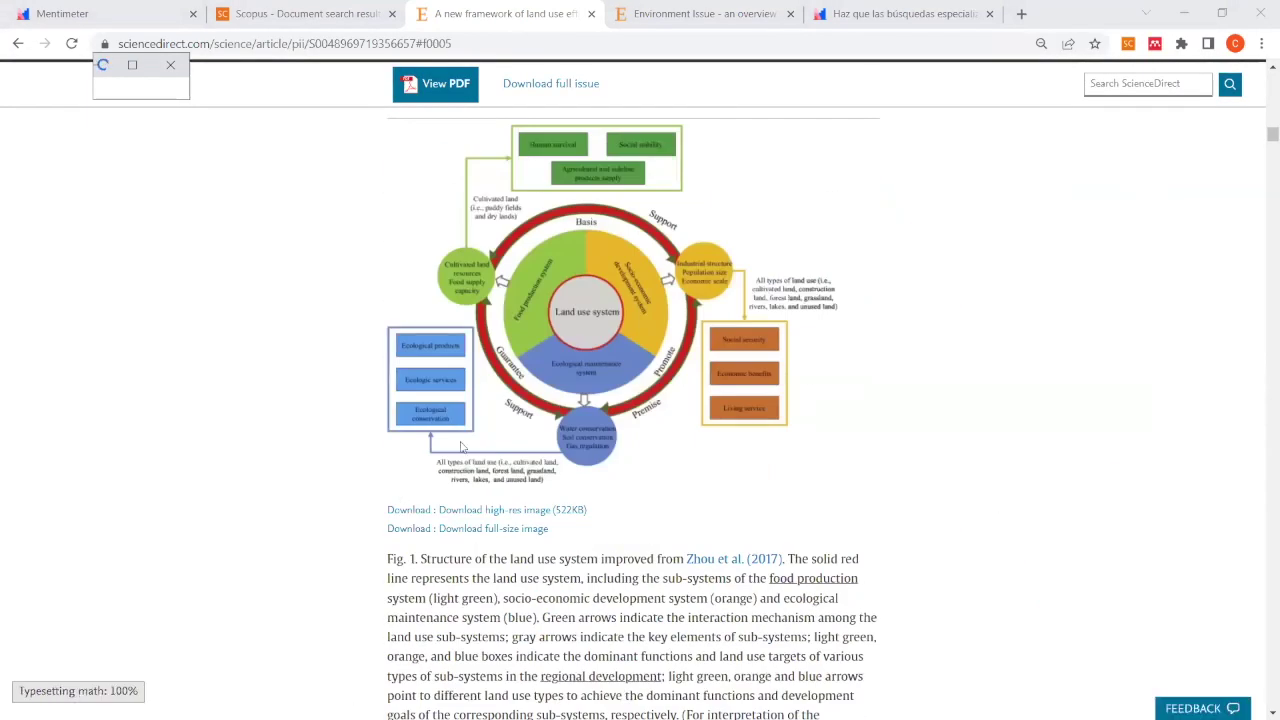
pyautogui.scroll(-1, 463, 450)
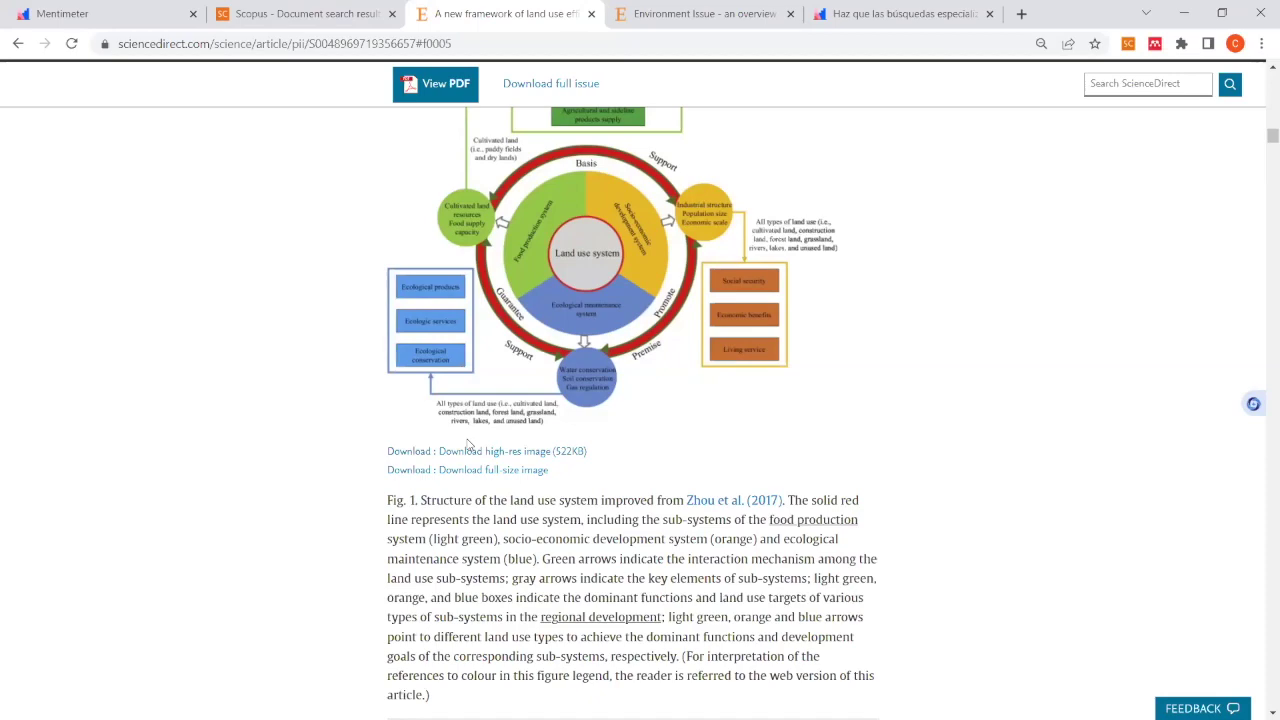
# Step: Return to the beginning of the land use efficiency article and open the fourth listed author's details
pyautogui.scroll(15, 467, 444)
pyautogui.scroll(15, 467, 444)
pyautogui.scroll(10, 467, 444)
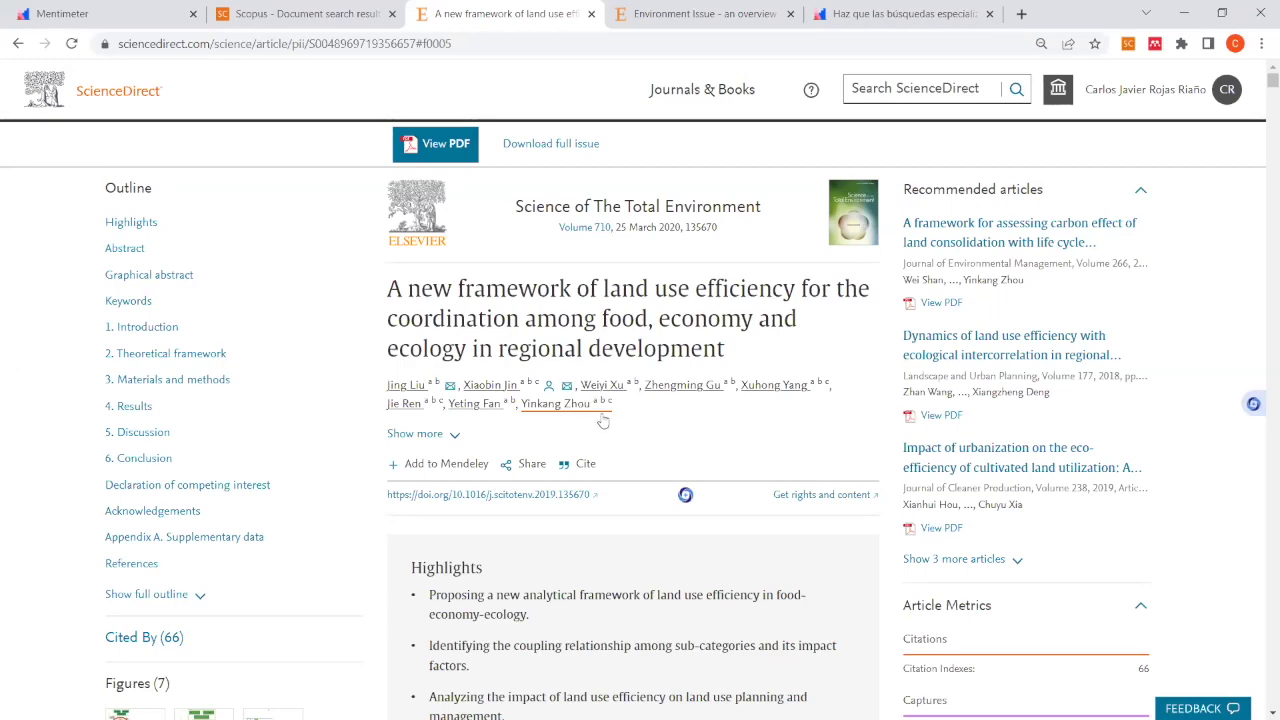
pyautogui.click(676, 388)
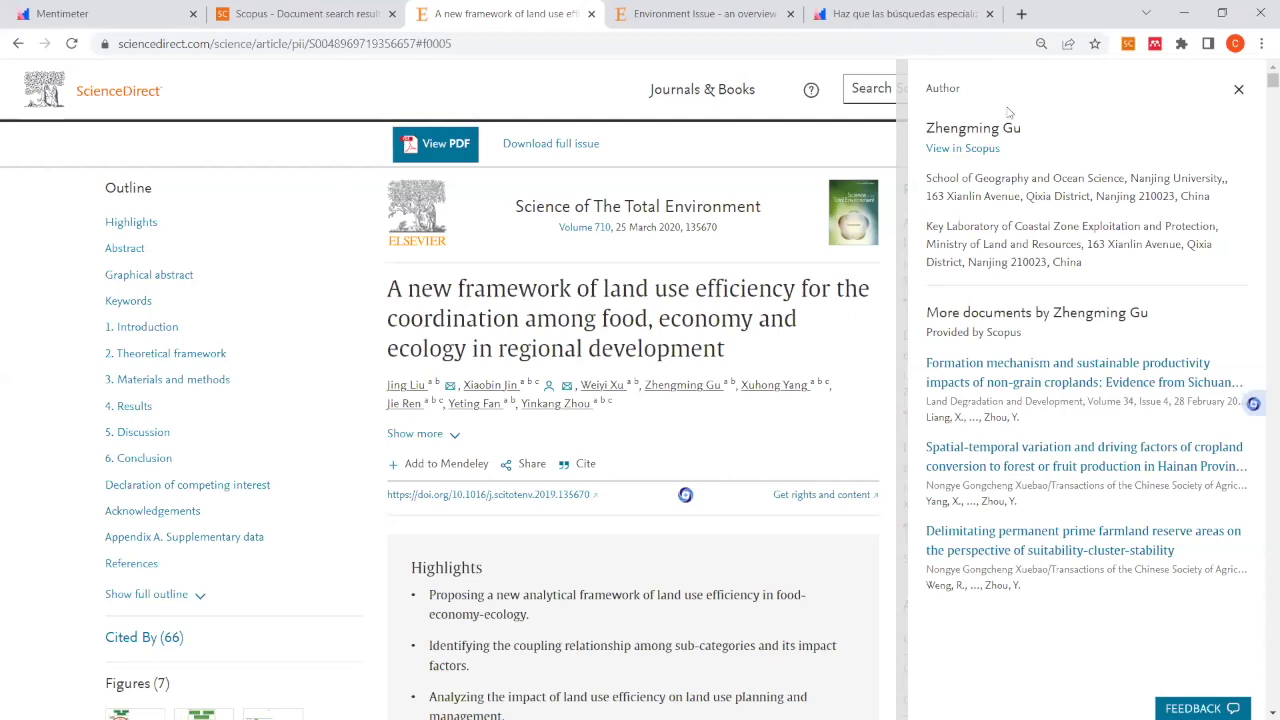
# Step: Close the author's details and view the article's citation export formats
pyautogui.click(1238, 90)
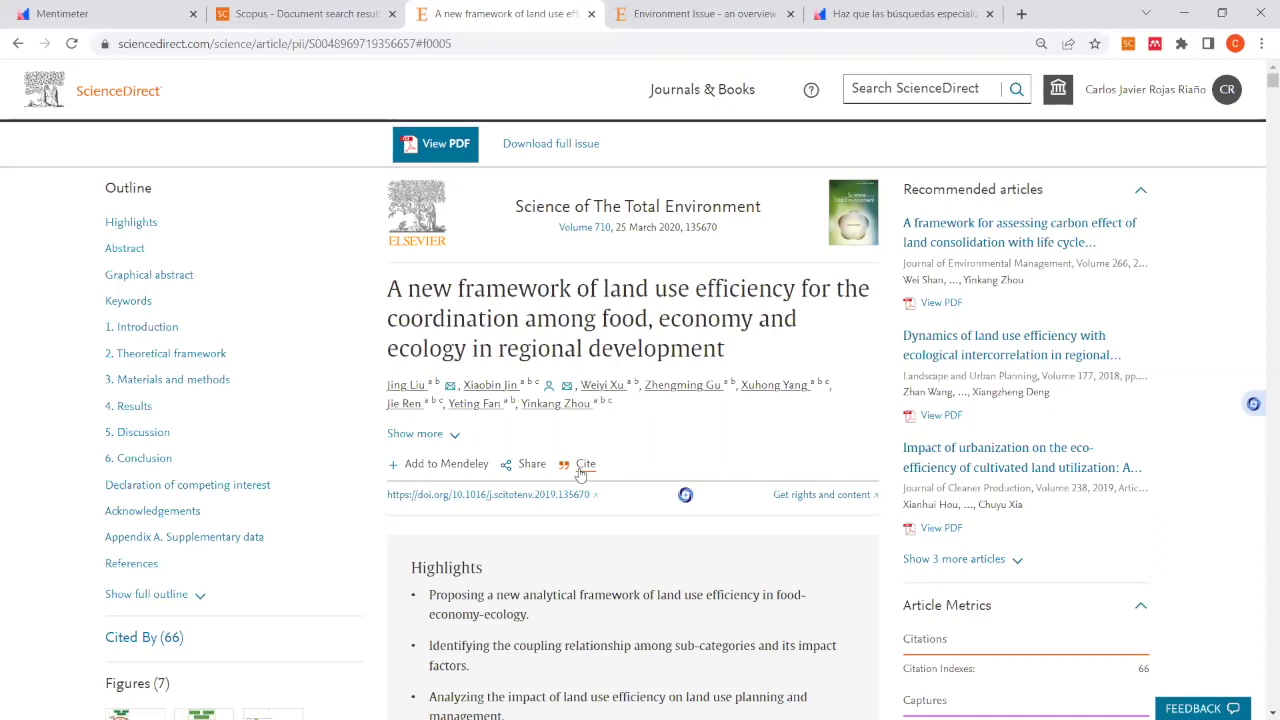
pyautogui.click(581, 468)
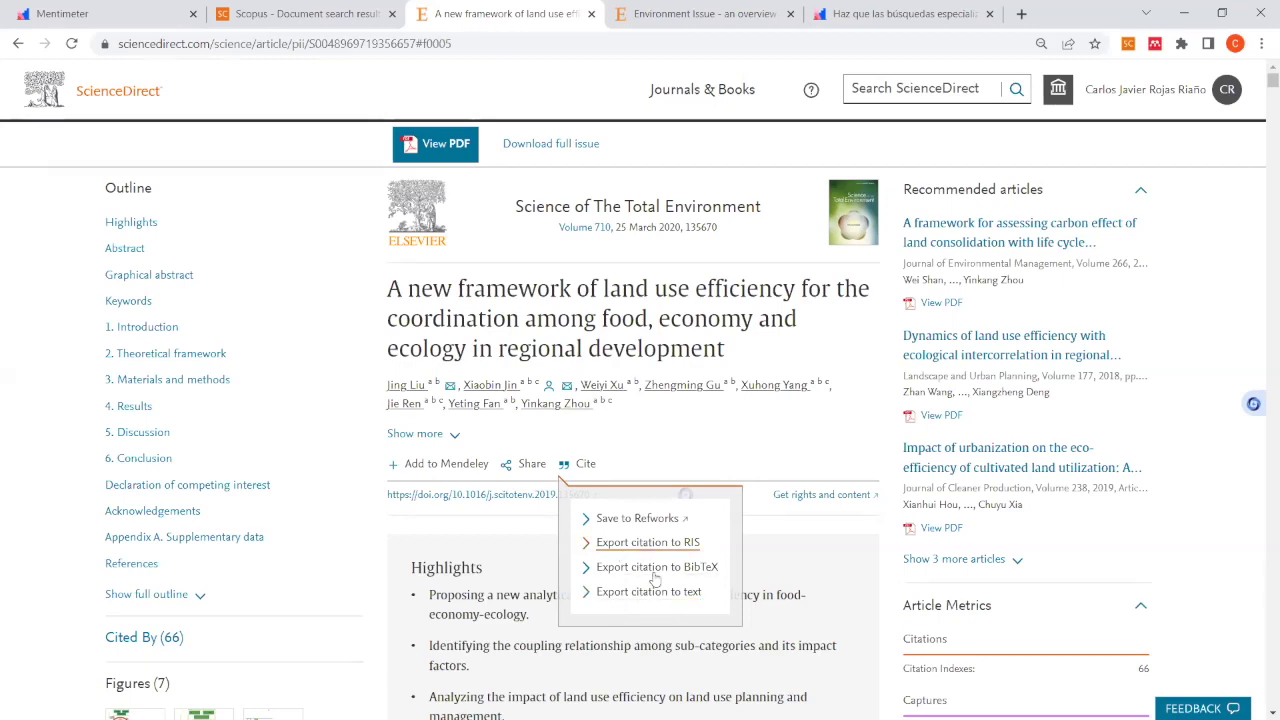
pyautogui.click(701, 440)
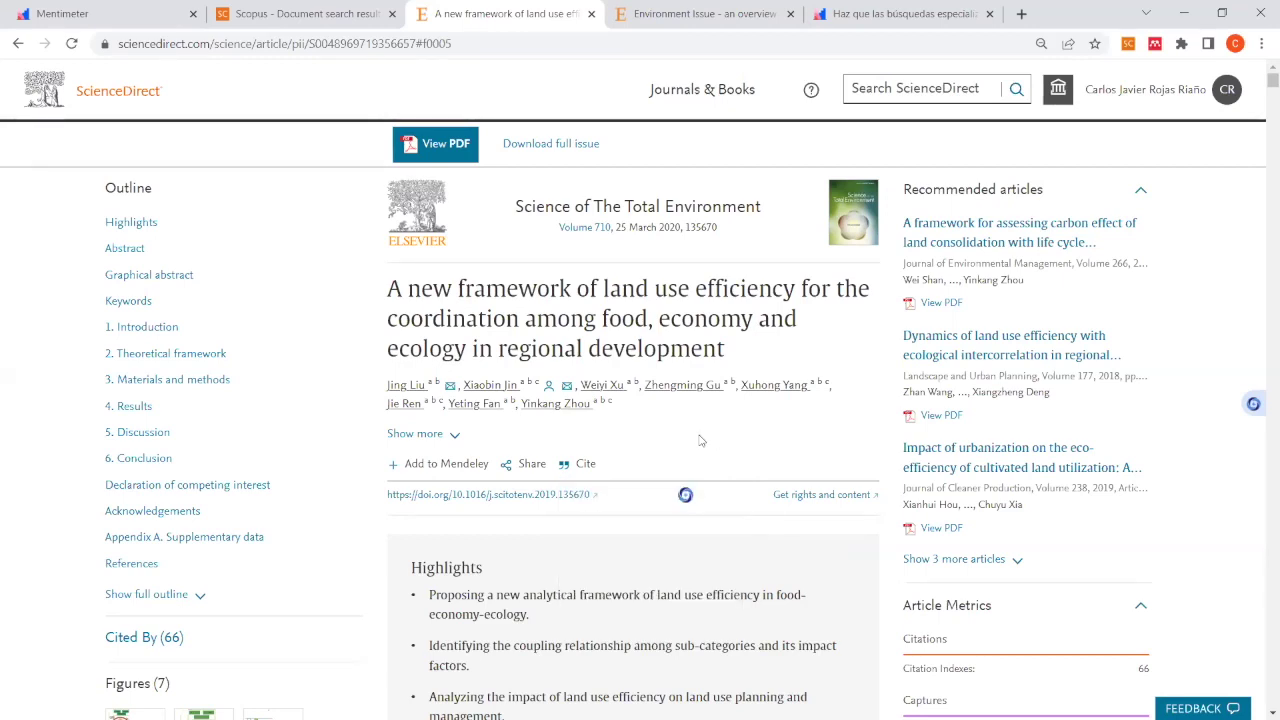
# Step: Highlight "economic development" in the article's abstract to check the search and copy options for selected text
pyautogui.scroll(-5, 701, 440)
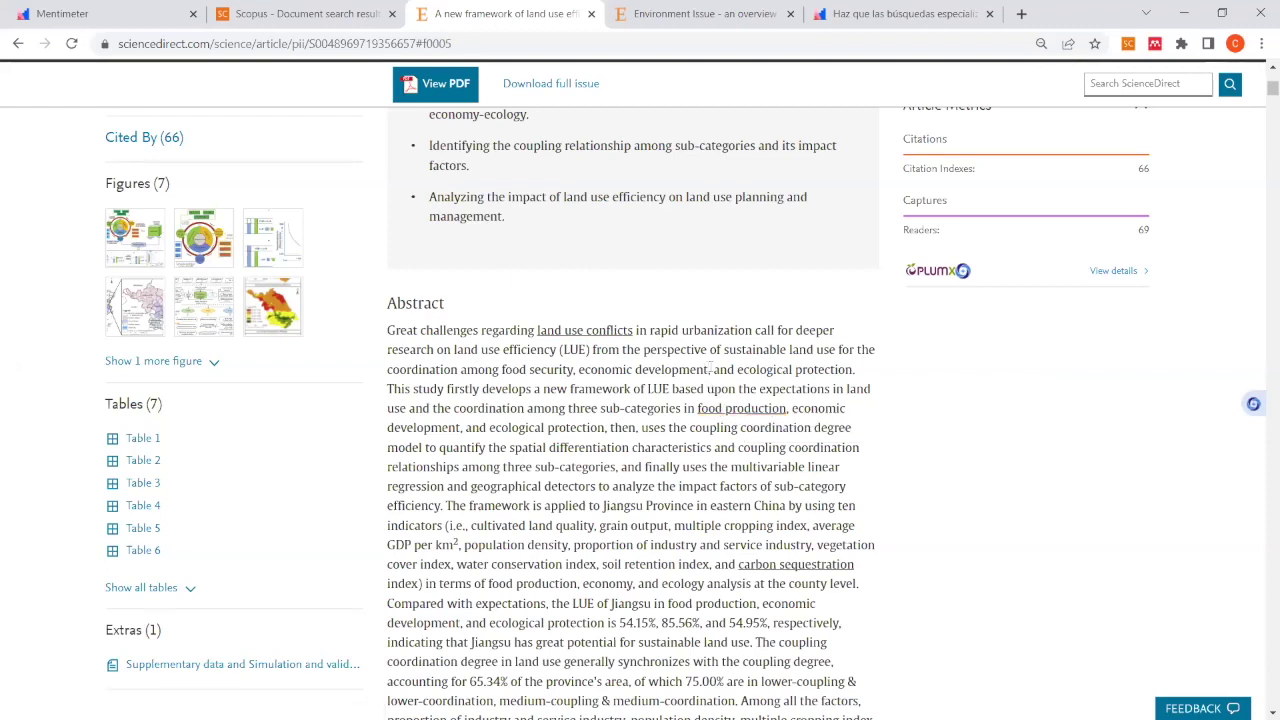
pyautogui.moveTo(710, 367); pyautogui.dragTo(578, 372)
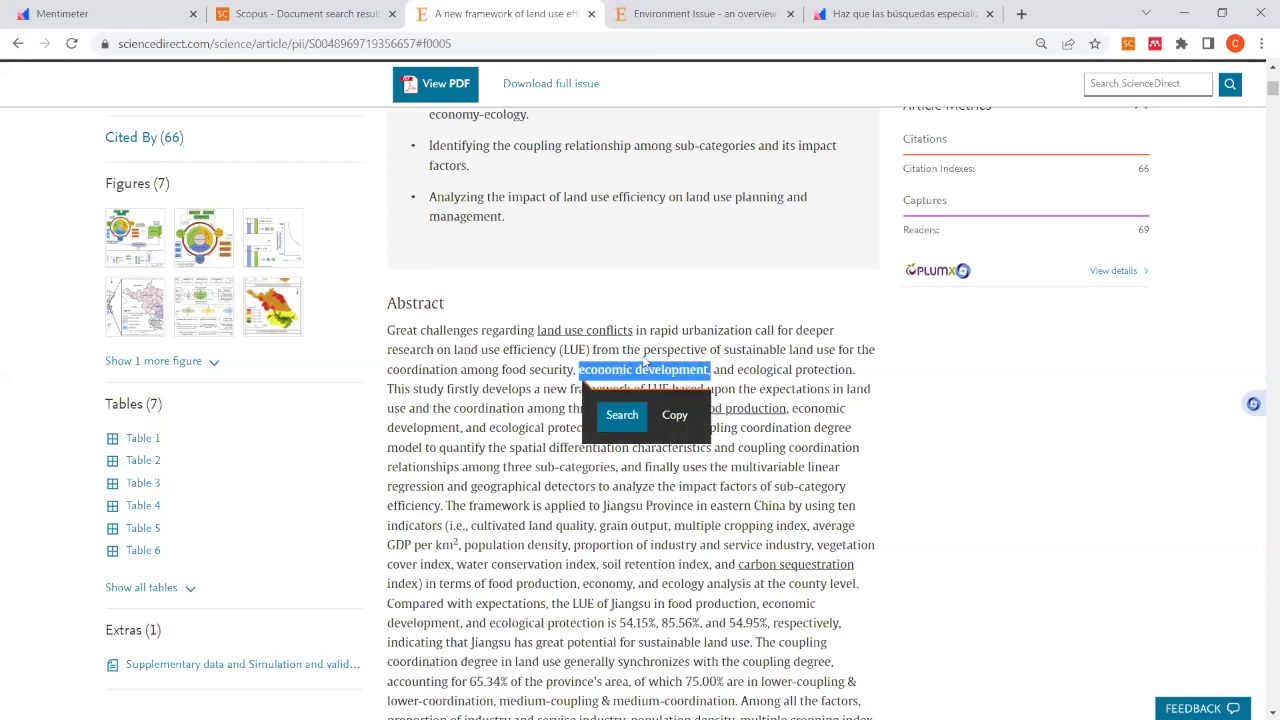
pyautogui.click(619, 411)
# Step: Look over the article's outline, Cited By entry, metrics, graphical abstract and keywords, ending at its beginning
pyautogui.scroll(3, 254, 443)
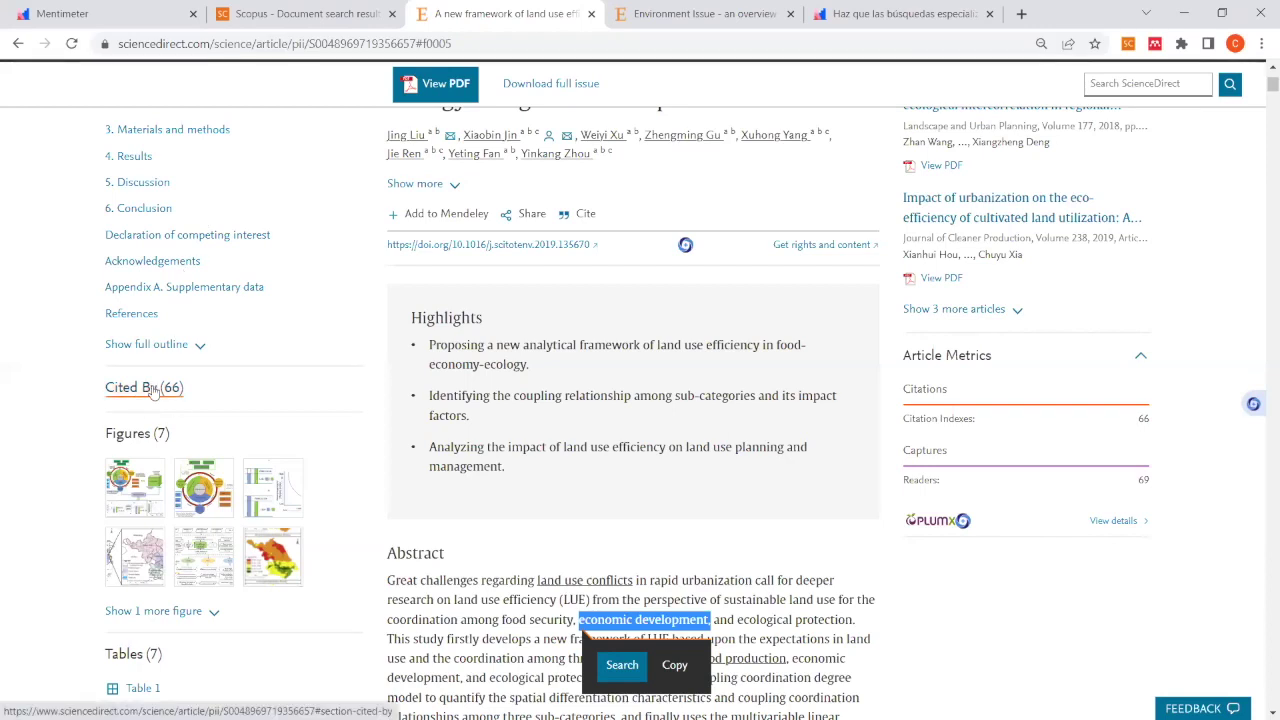
pyautogui.scroll(3, 155, 395)
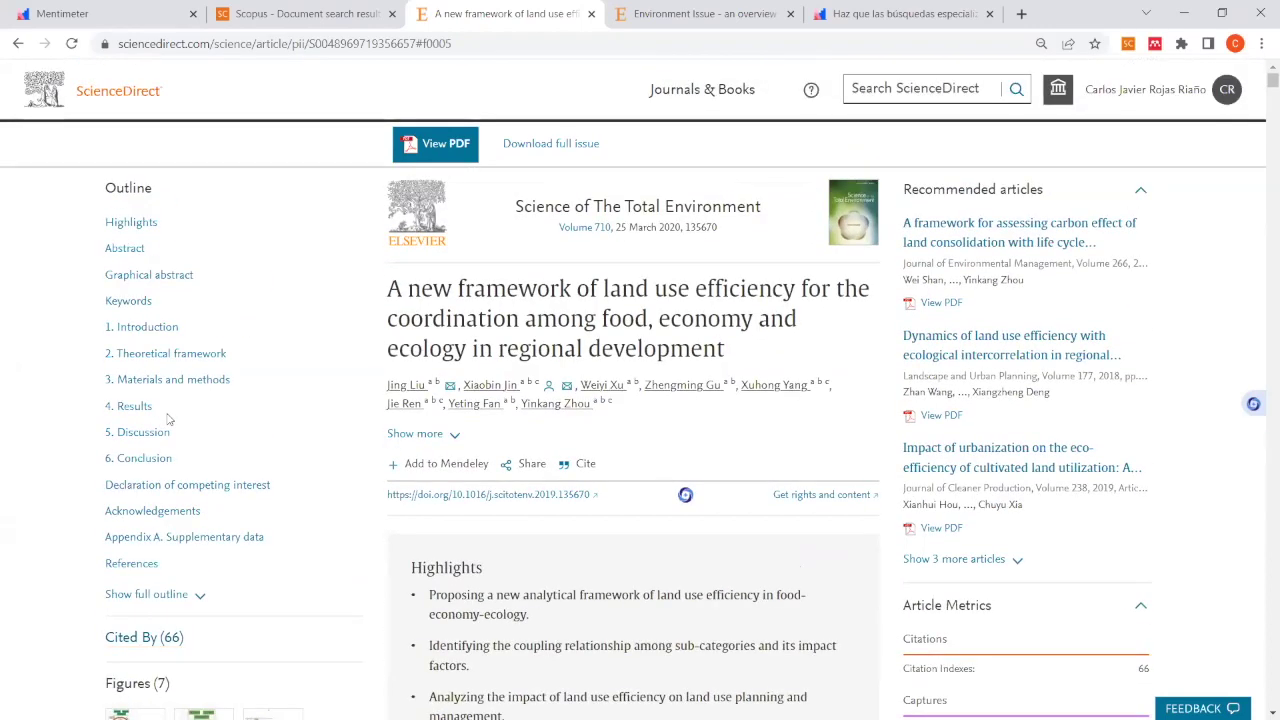
pyautogui.scroll(-2, 150, 485)
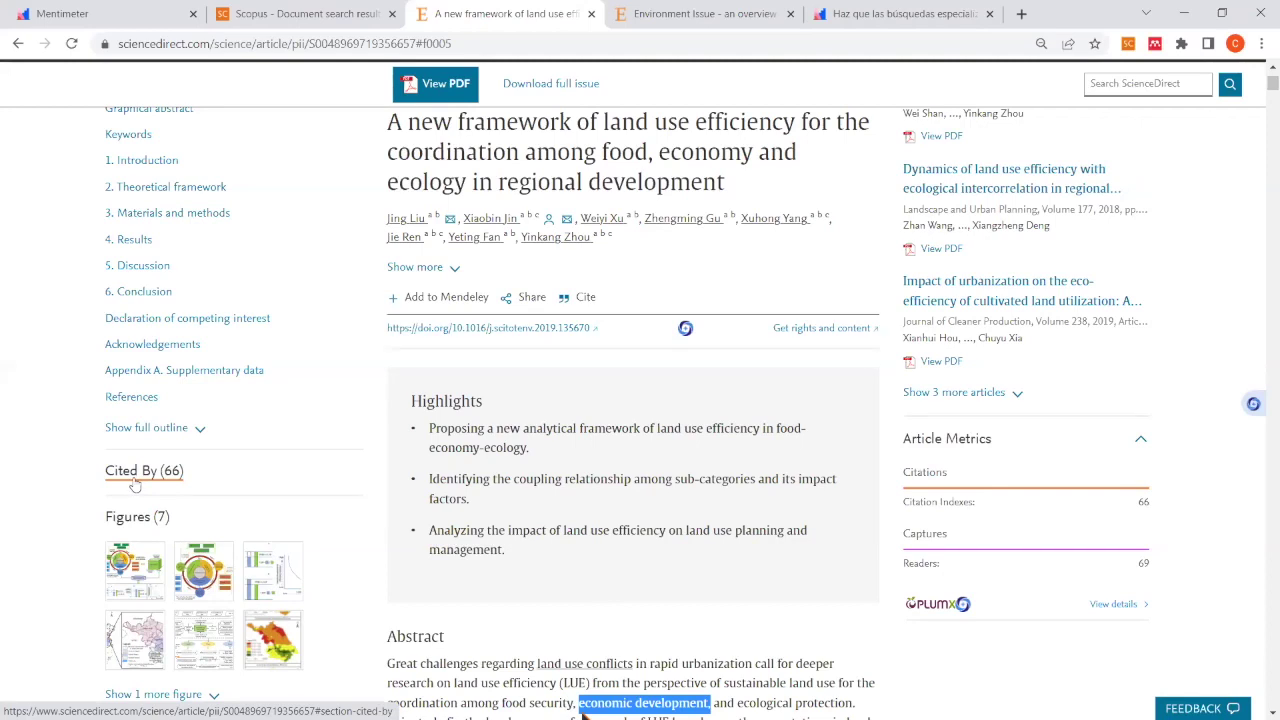
pyautogui.scroll(-5, 135, 485)
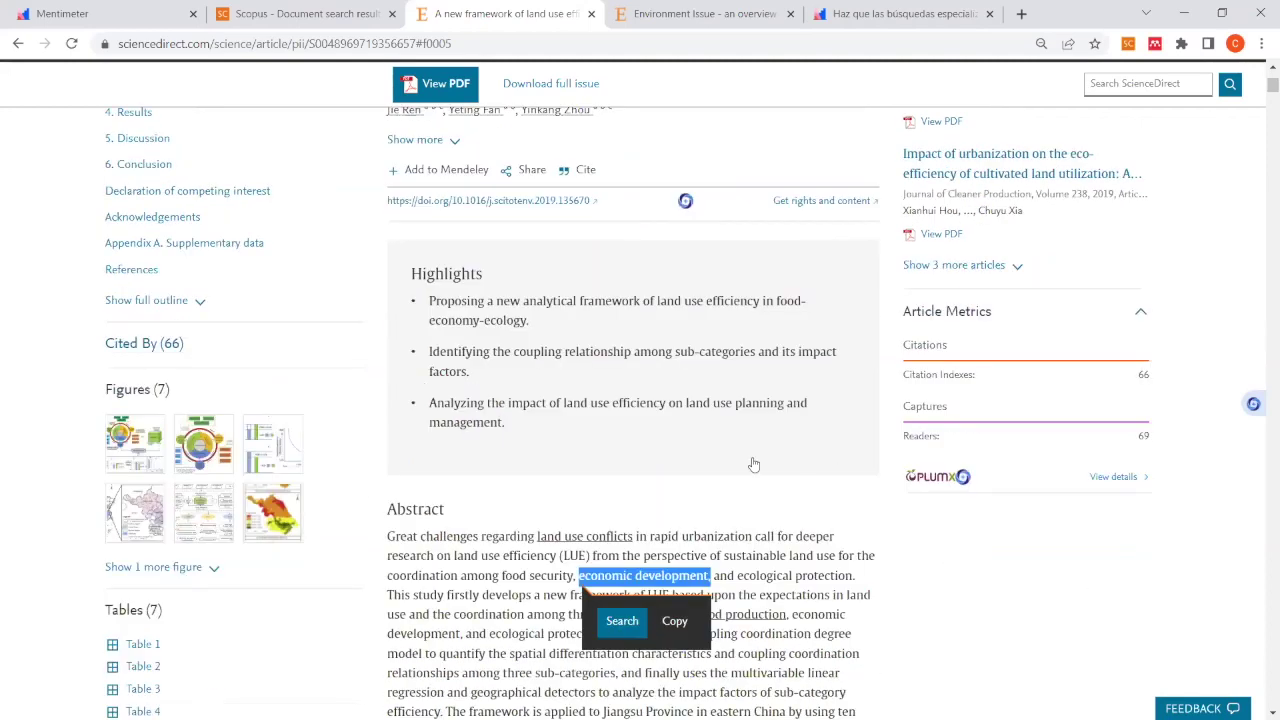
pyautogui.scroll(-8, 725, 583)
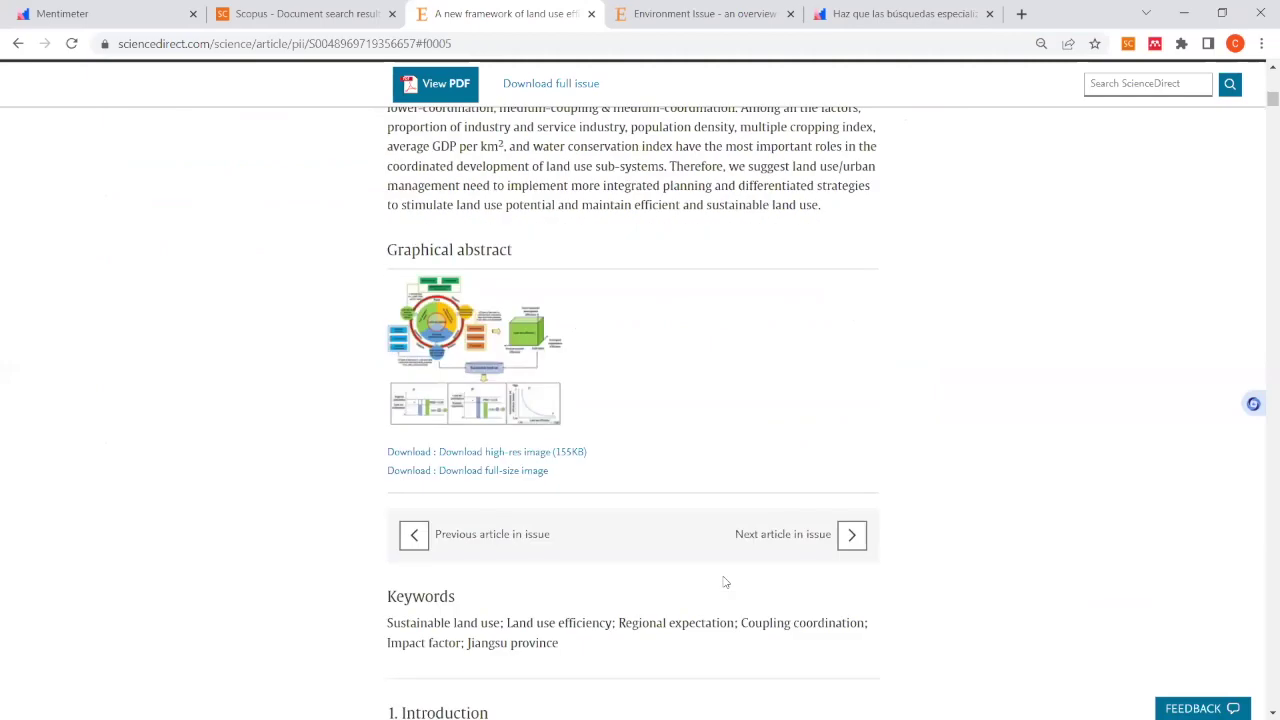
pyautogui.scroll(9, 725, 580)
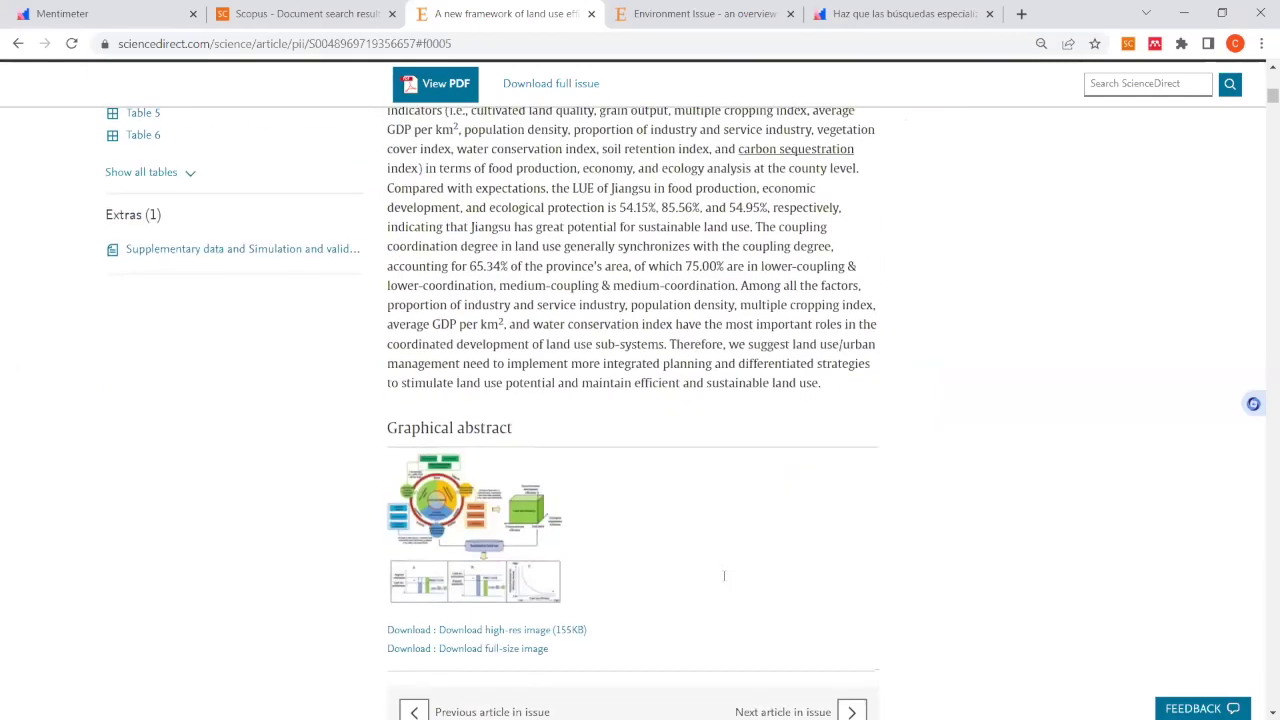
pyautogui.scroll(5, 725, 578)
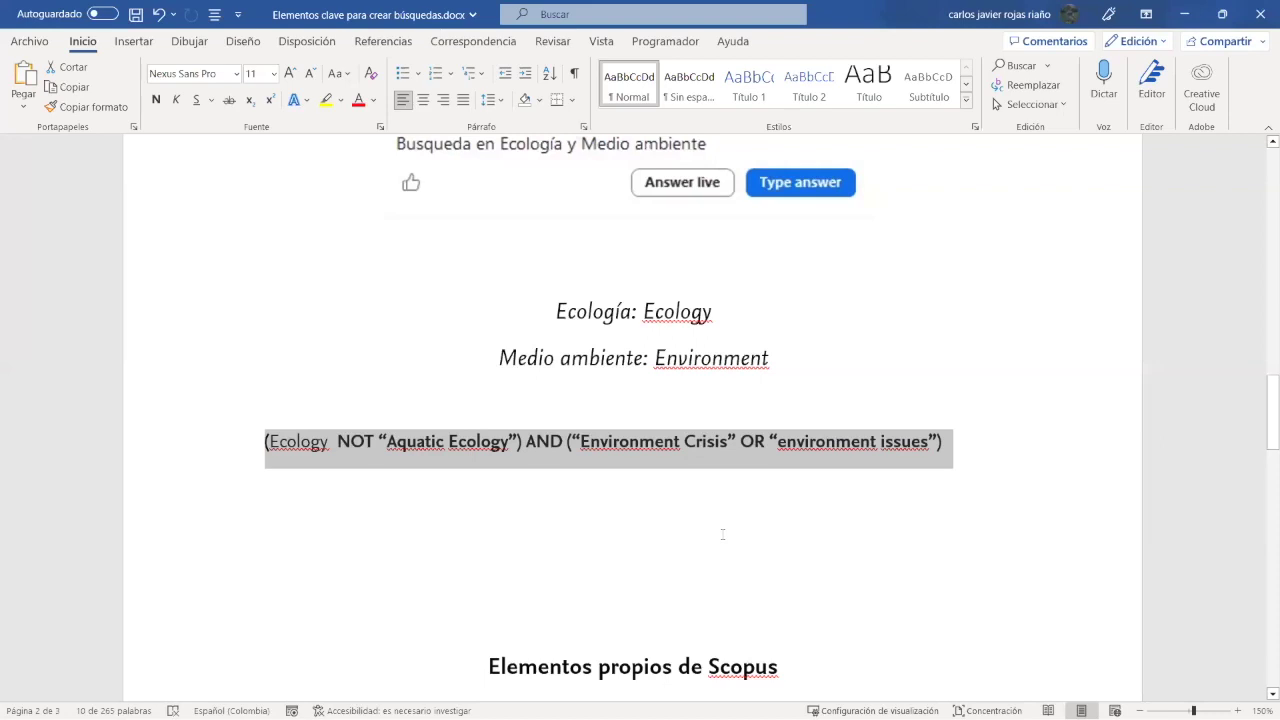
# Step: In Word, push the heading "Elementos propios de Scopus" down onto a new page using blank lines and a page break
pyautogui.click(488, 666)
pyautogui.press('Return')
pyautogui.press('Return')
pyautogui.press('Return')
pyautogui.press('Return')
pyautogui.press('Return')
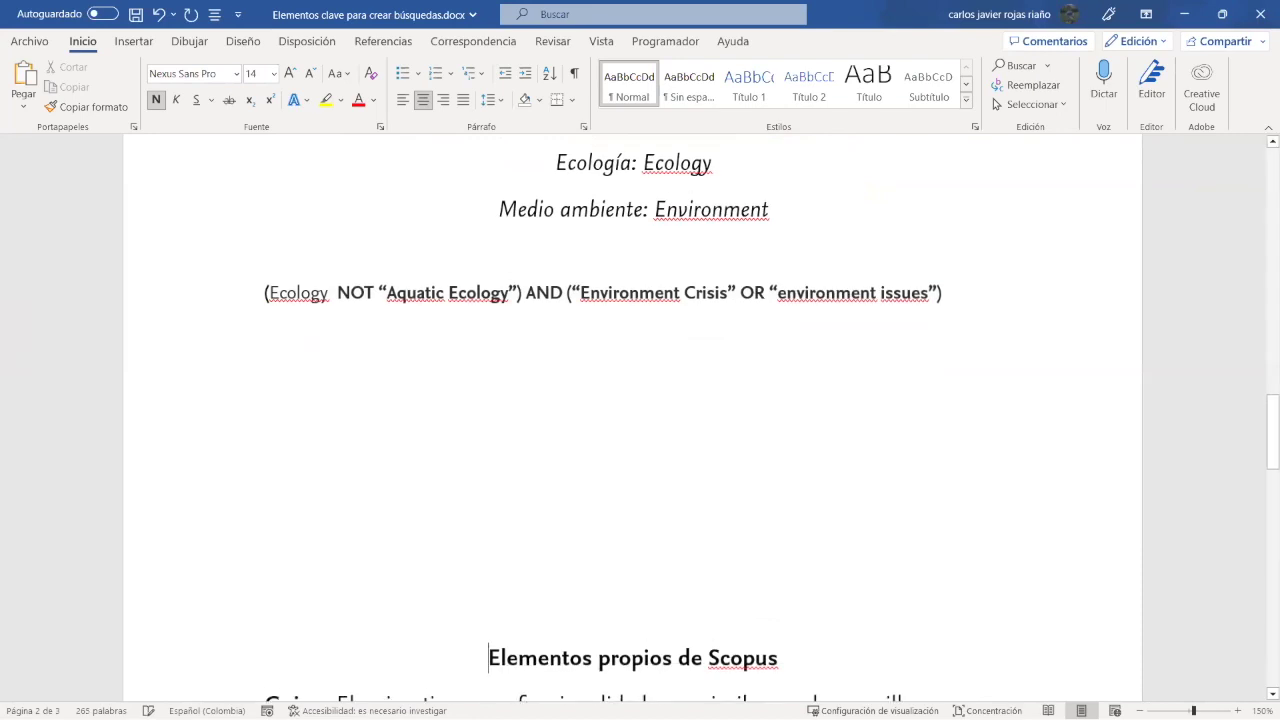
pyautogui.scroll(-4, 640, 420)
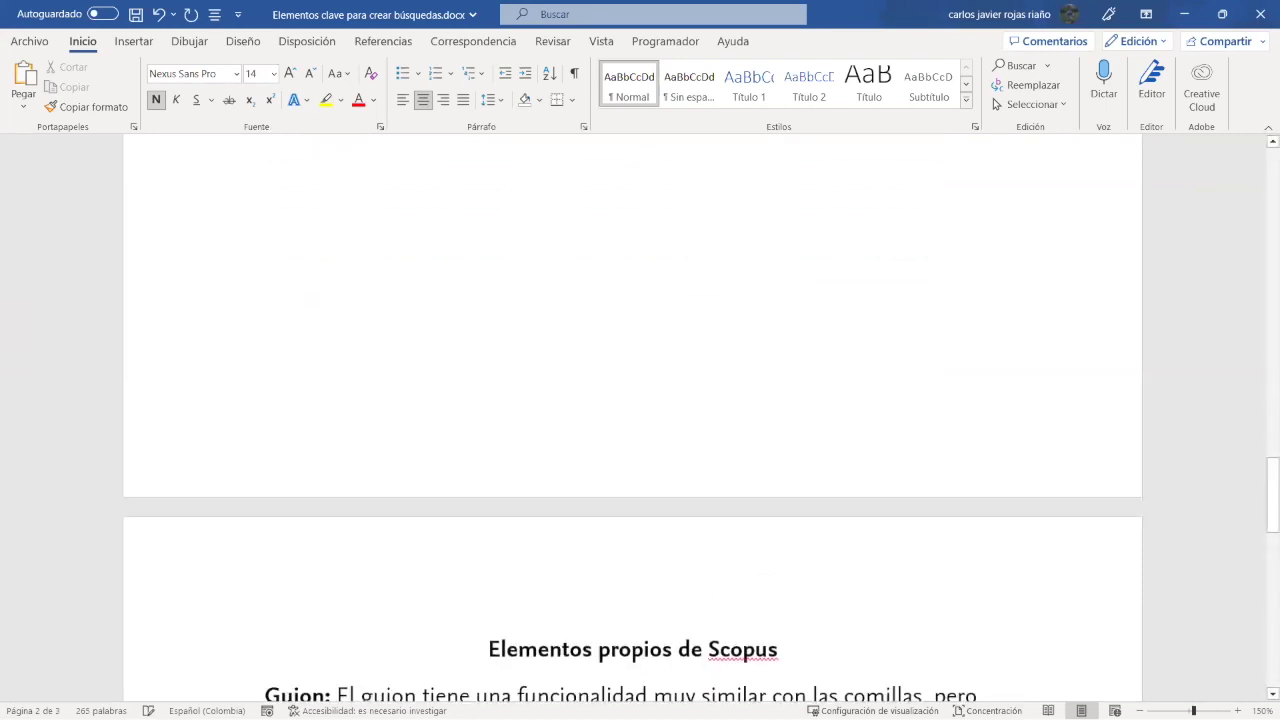
pyautogui.hotkey('ctrl', 'Return')
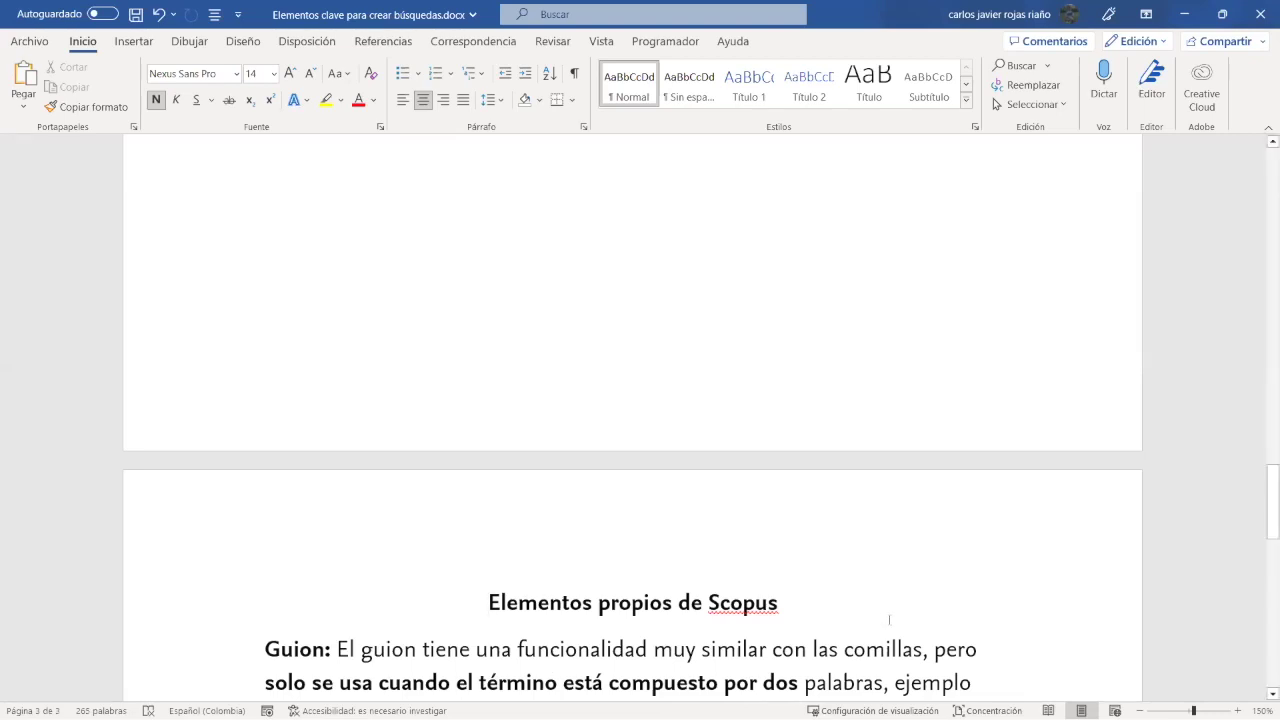
# Step: Review the Guion rule under "Elementos propios de Scopus" and copy its example term public-policy
pyautogui.scroll(-1, 885, 617)
pyautogui.scroll(-5, 885, 617)
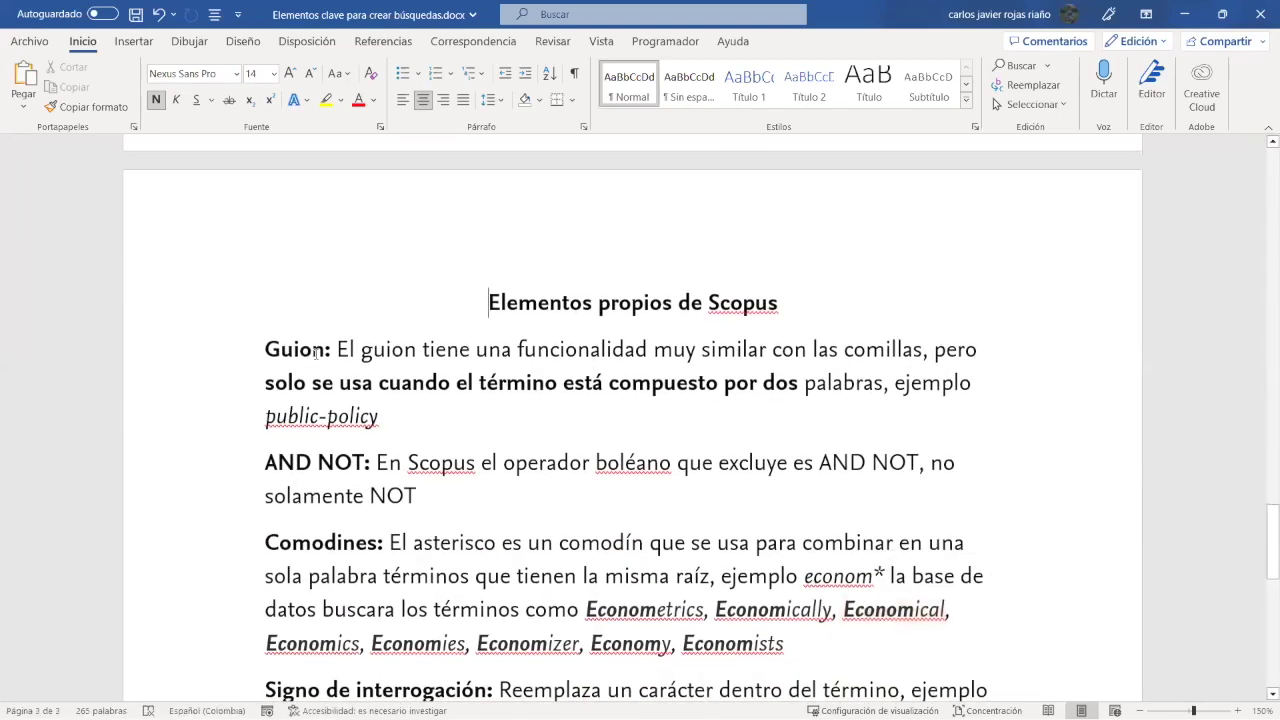
pyautogui.moveTo(263, 349); pyautogui.dragTo(327, 348)
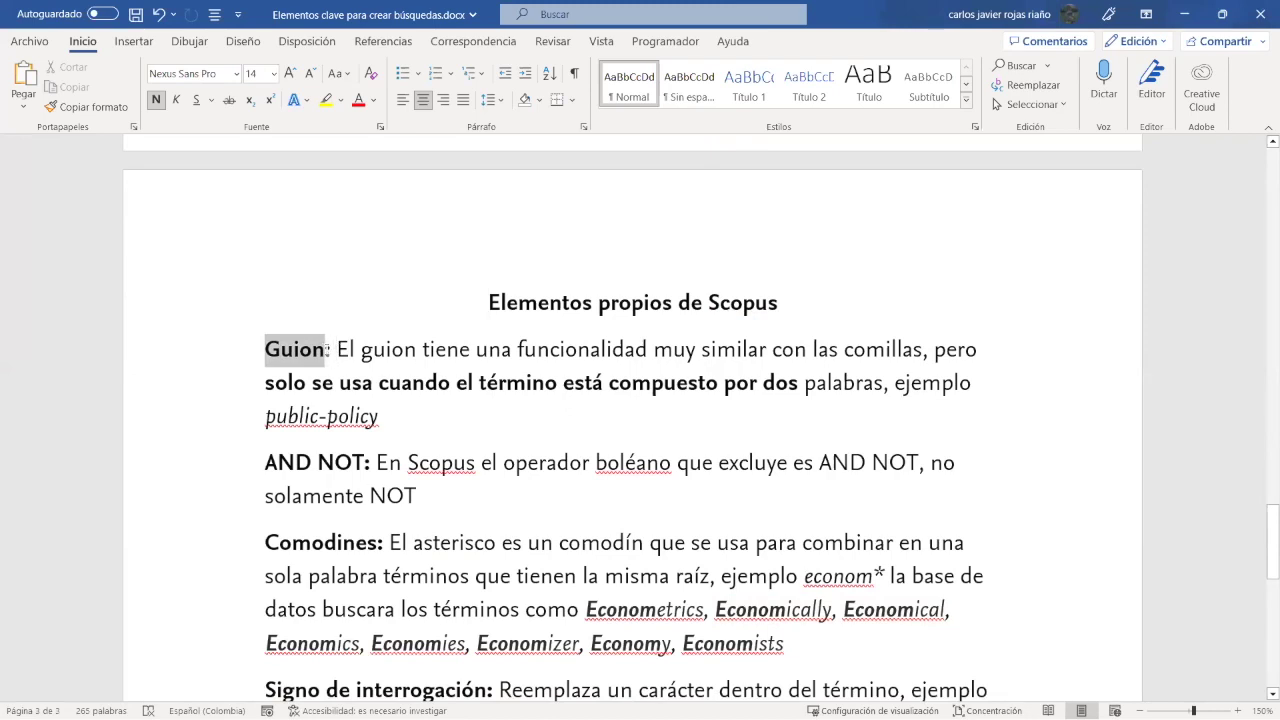
pyautogui.click(381, 416)
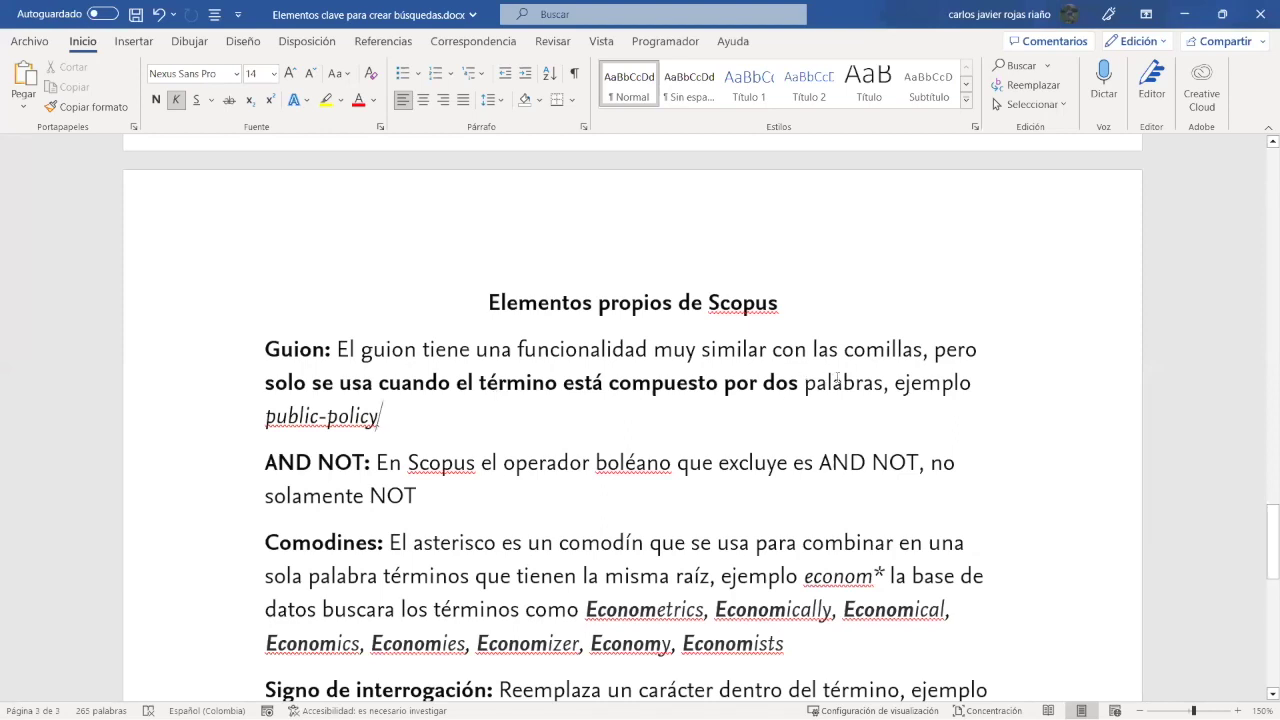
pyautogui.moveTo(265, 416)
pyautogui.mouseDown()
pyautogui.moveTo(396, 415)
pyautogui.moveTo(266, 417)
pyautogui.mouseUp()
pyautogui.click(396, 415)
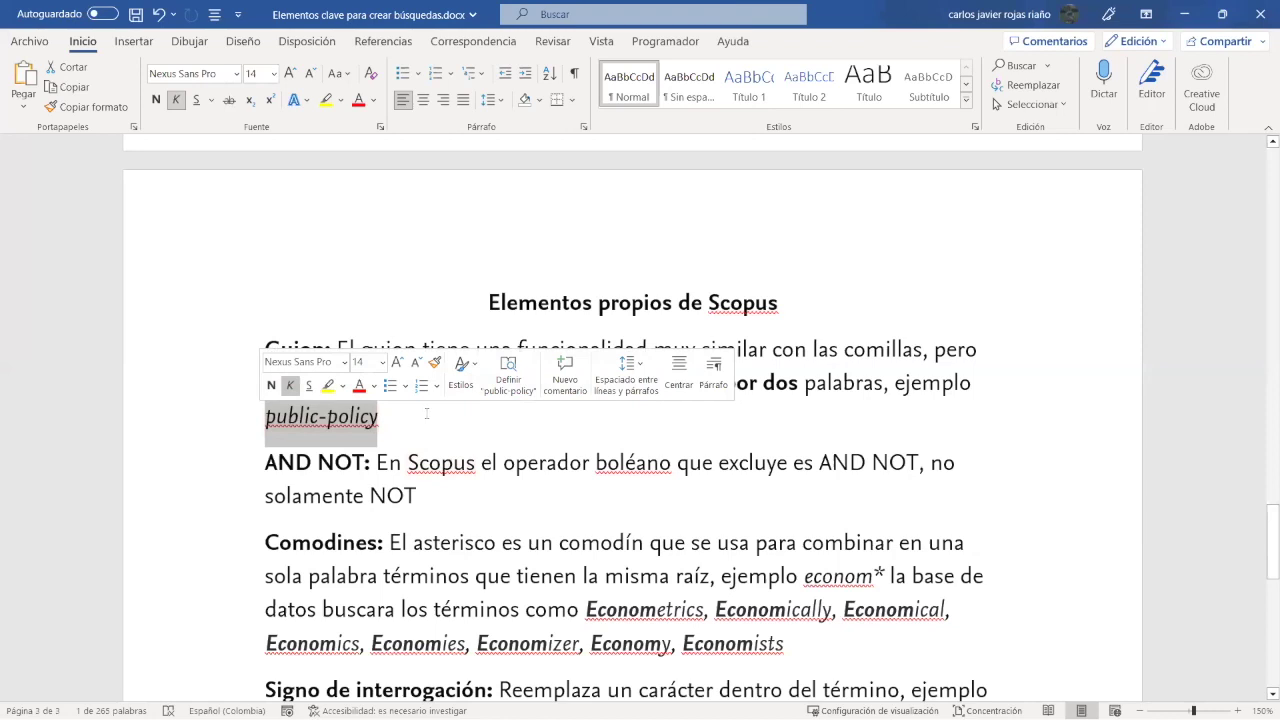
pyautogui.press('Right')
pyautogui.hotkey('ctrl', 'shift', 'Left')
pyautogui.hotkey('ctrl', 'shift', 'Left')
pyautogui.hotkey('ctrl', 'c')
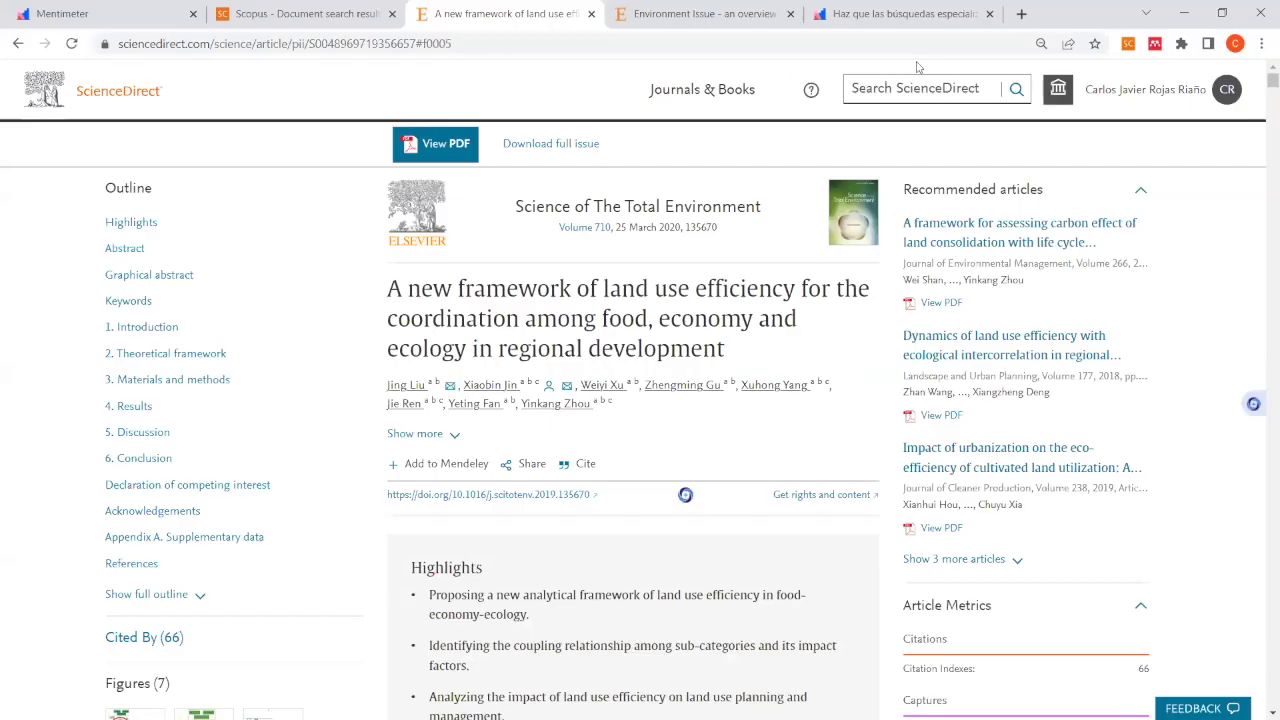
# Step: Switch to Scopus, return to the document search and search article title, abstract and keywords for public-policy
pyautogui.hotkey('alt', 'Tab')
pyautogui.click(263, 35)
pyautogui.click(305, 14)
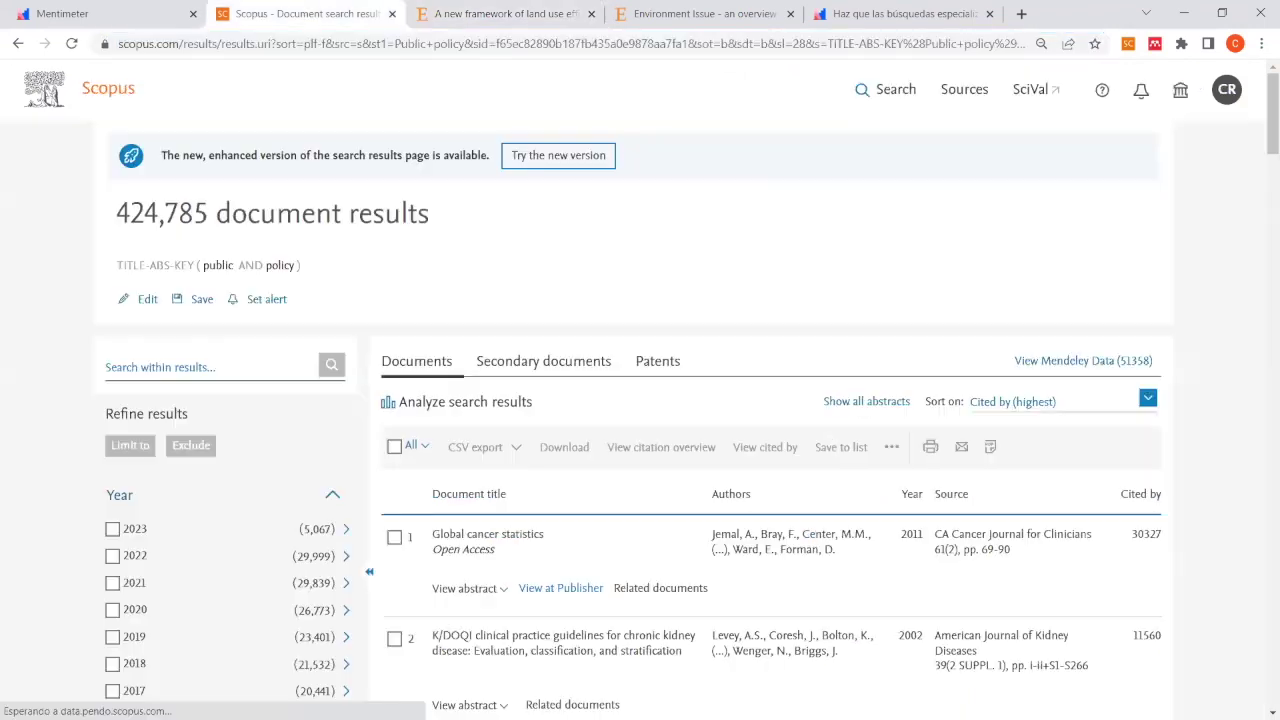
pyautogui.click(117, 89)
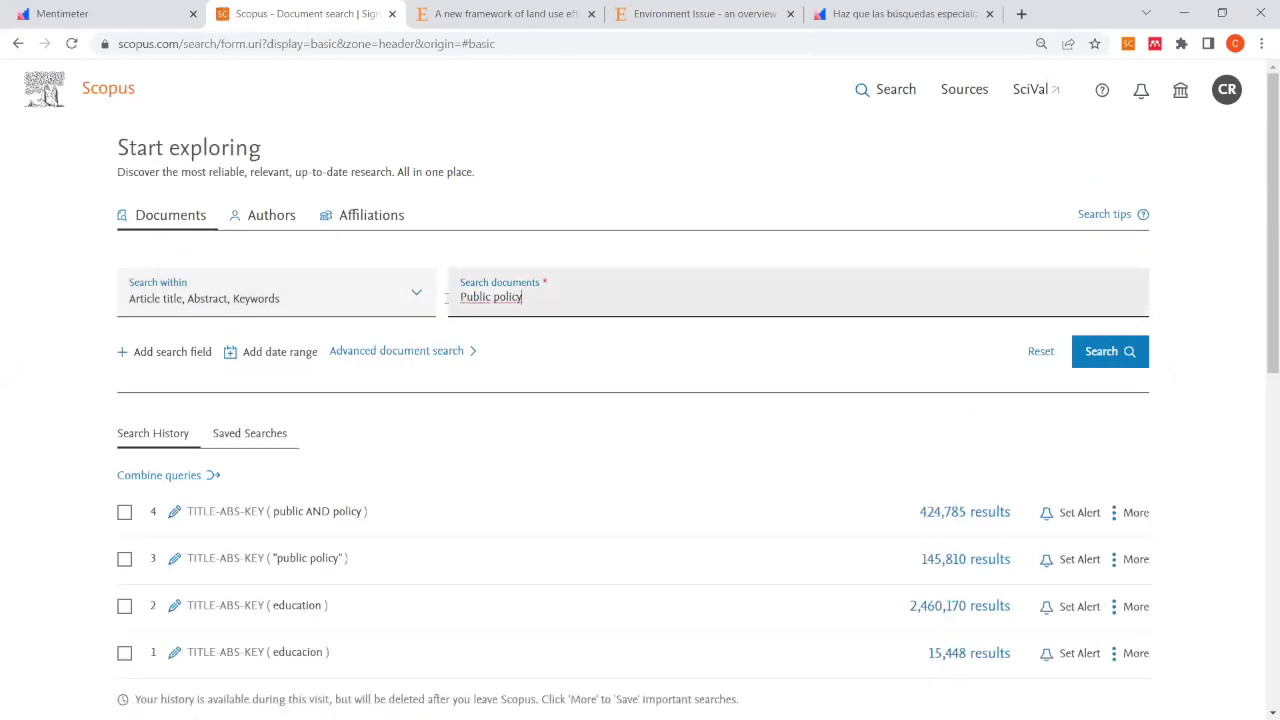
pyautogui.hotkey('ctrl', 'v')
pyautogui.click(482, 297)
pyautogui.click(1108, 356)
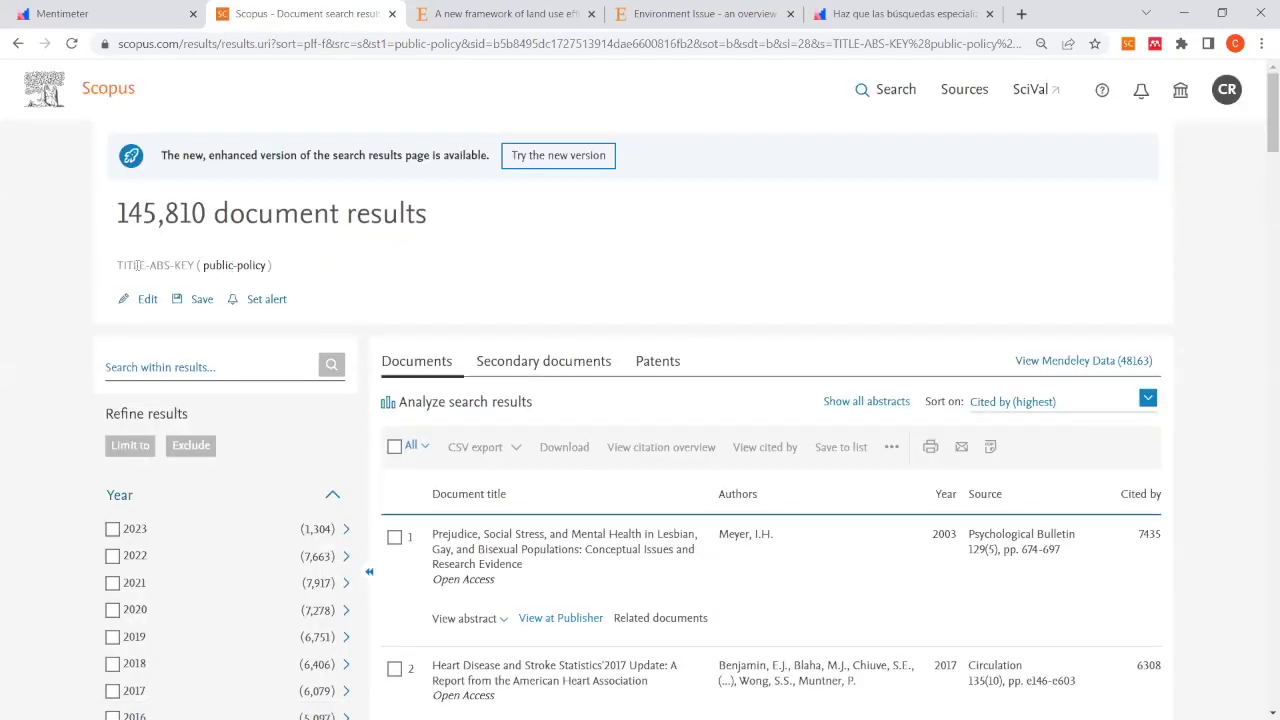
# Step: Edit the Scopus query to the quoted phrase "public policy" without the hyphen and run the search
pyautogui.click(145, 302)
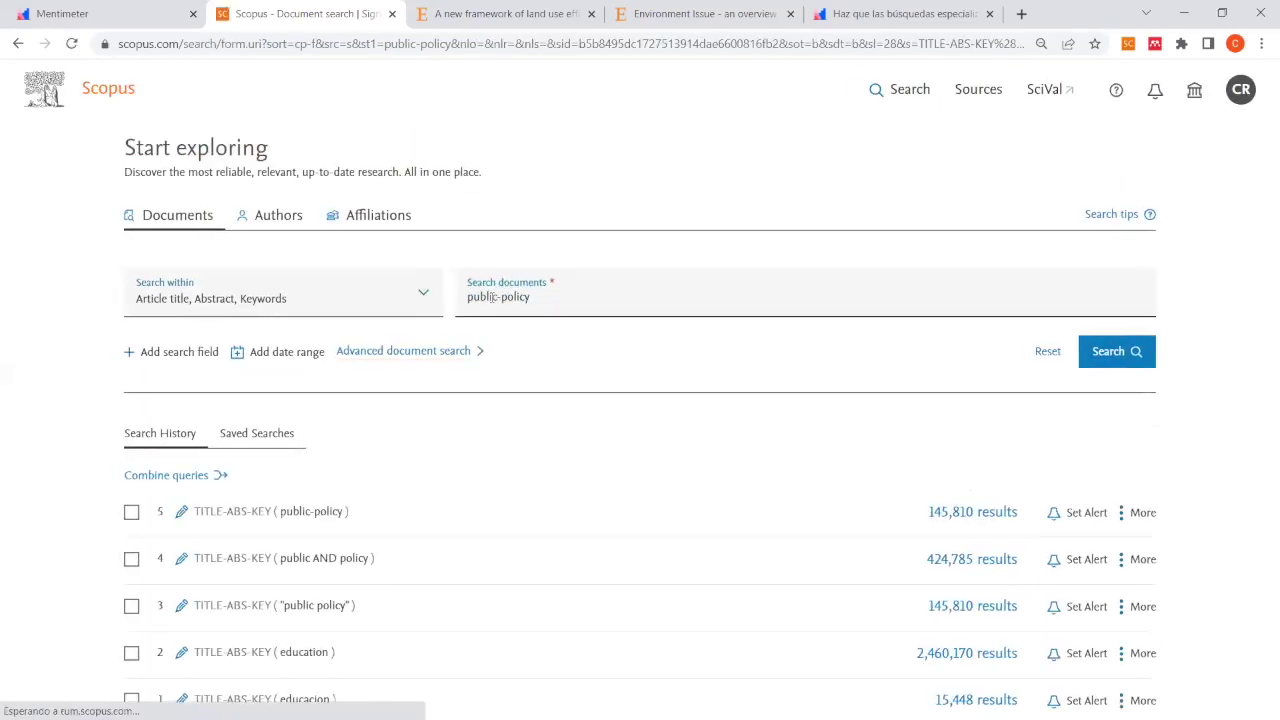
pyautogui.click(500, 297)
pyautogui.press('BackSpace')
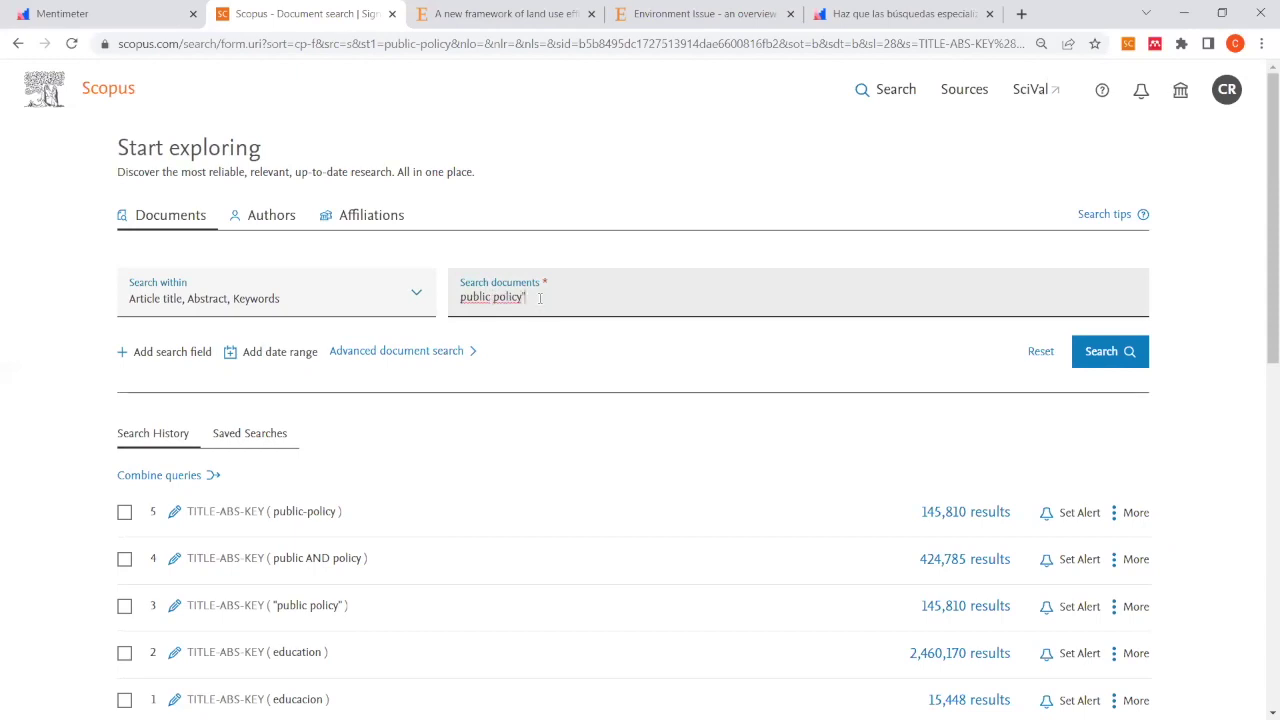
pyautogui.click(460, 297)
pyautogui.write('"')
pyautogui.press('Return')
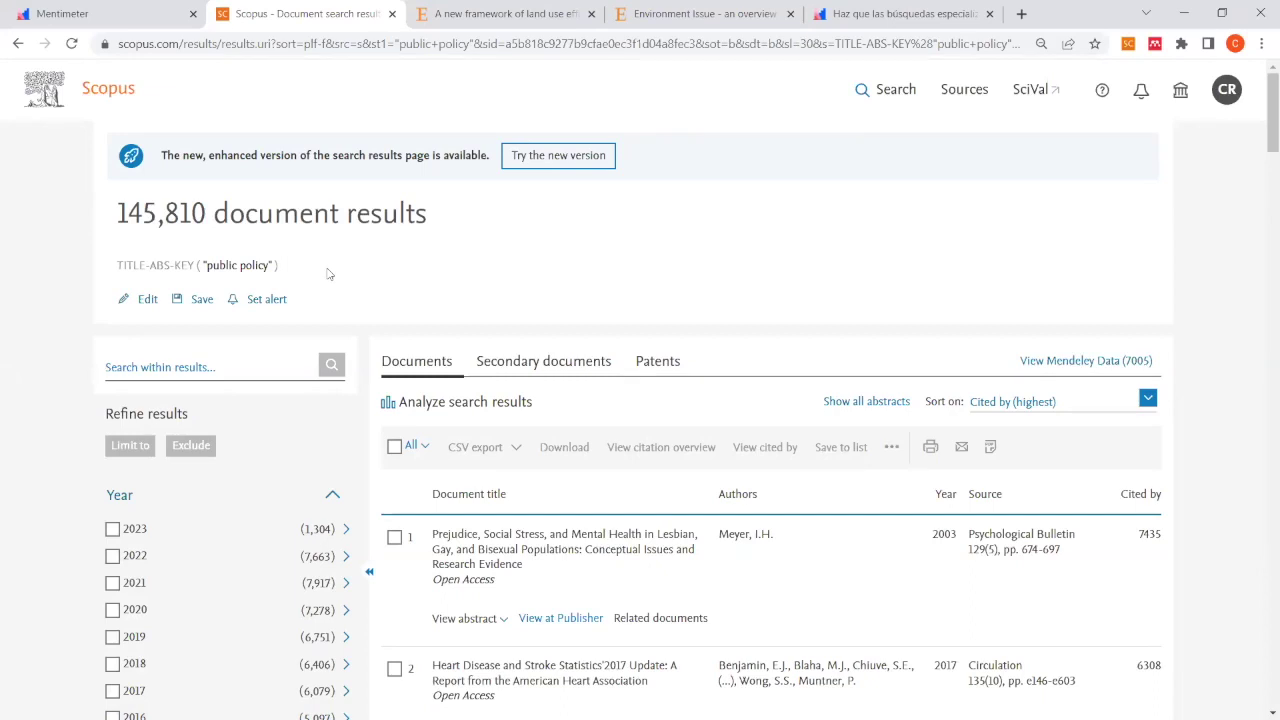
# Step: Return to Word and examine the AND NOT rule for Scopus alongside the ecology Boolean expression
pyautogui.hotkey('alt', 'Tab')
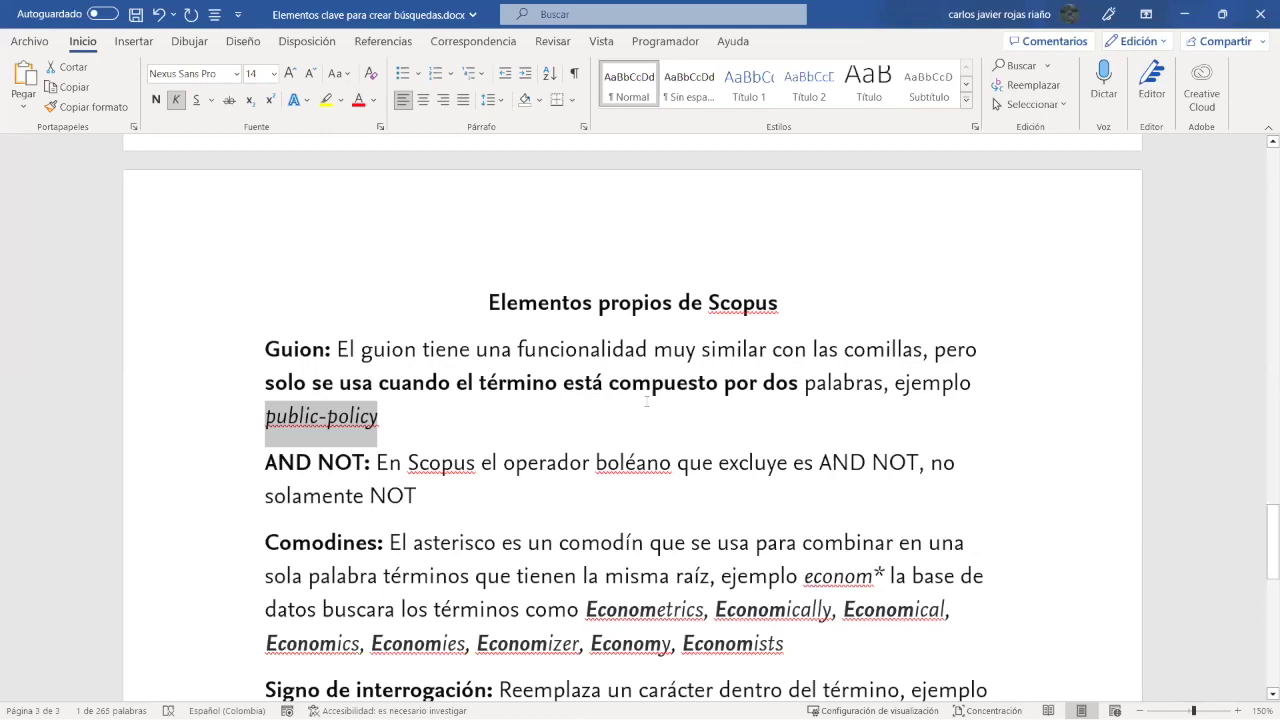
pyautogui.scroll(10, 636, 401)
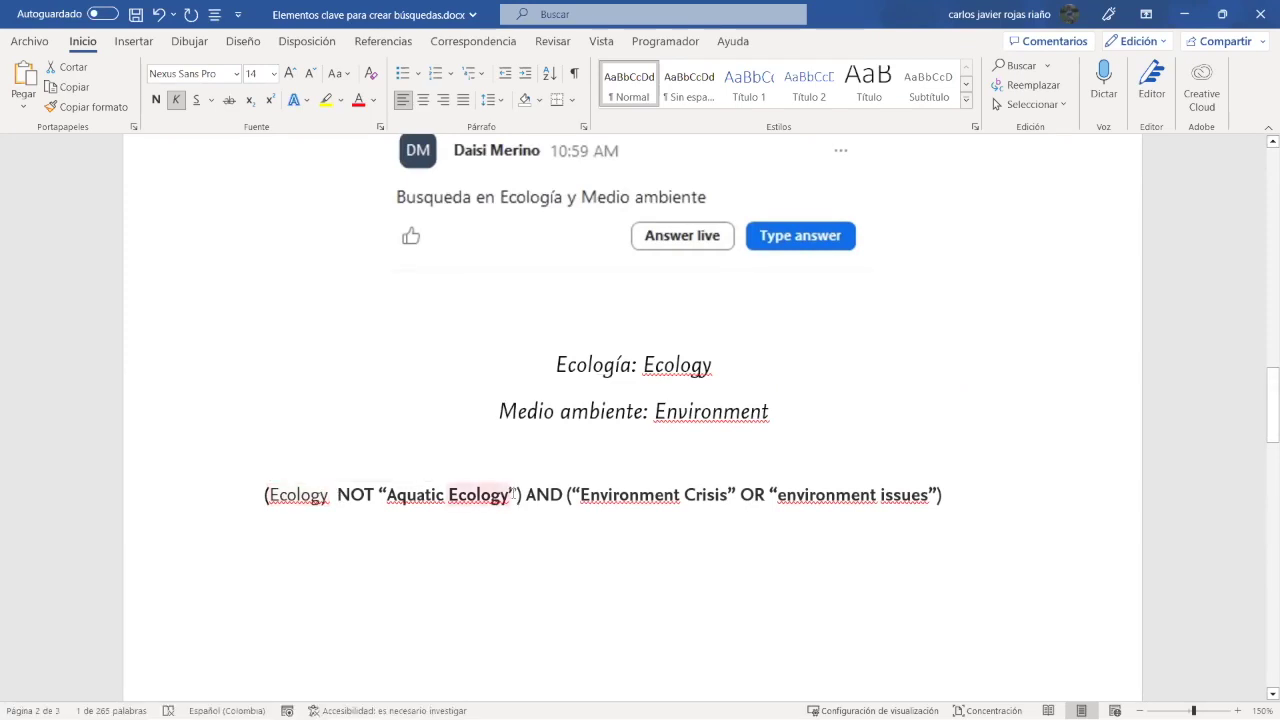
pyautogui.scroll(-10, 531, 512)
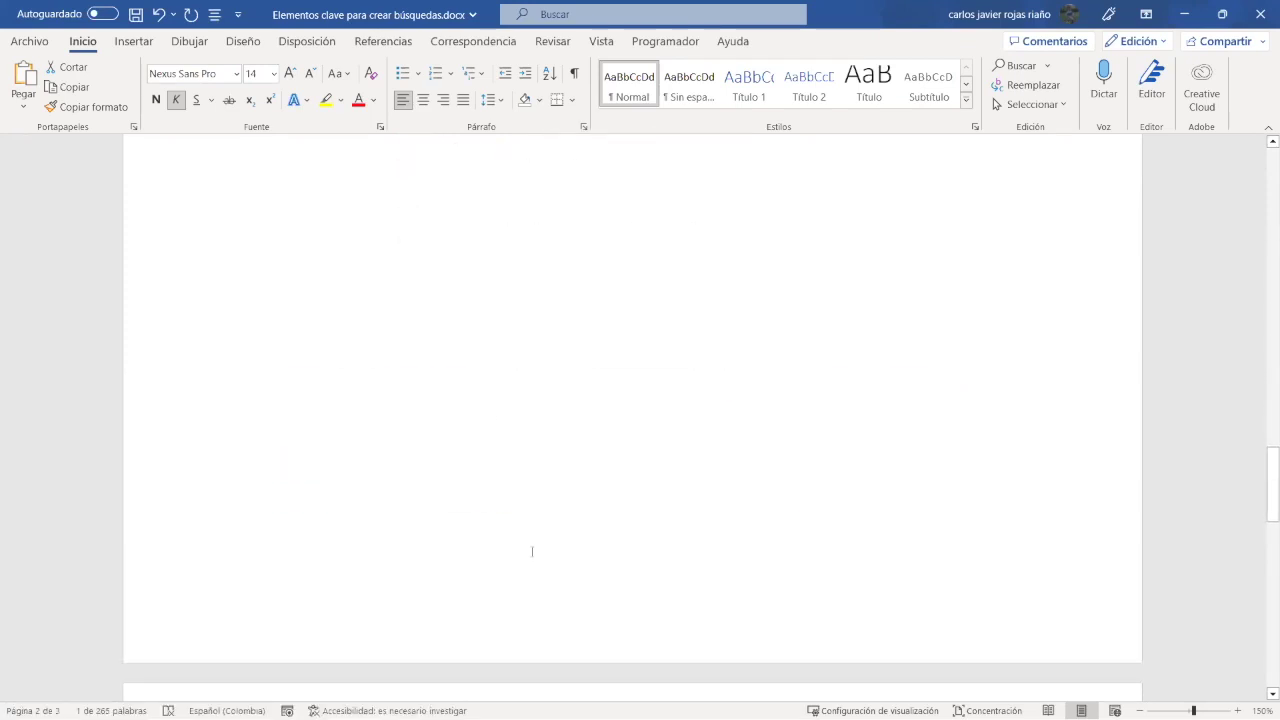
pyautogui.scroll(-1, 533, 556)
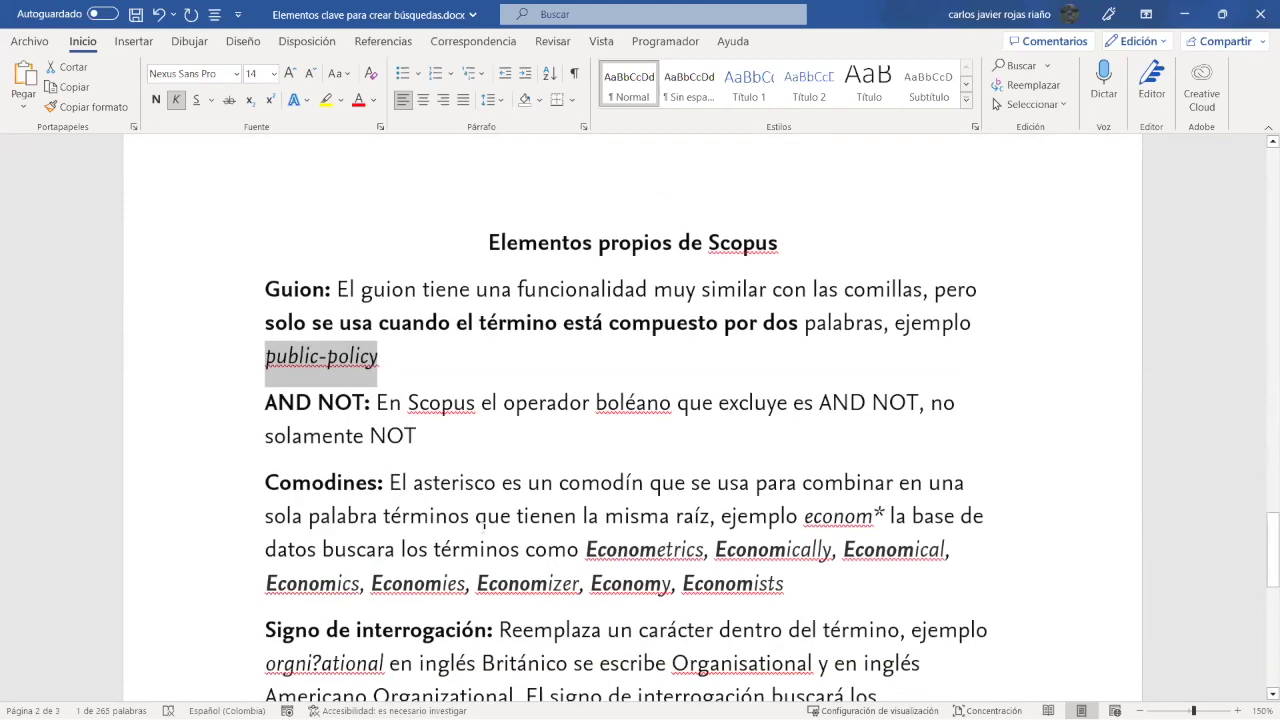
pyautogui.click(272, 403)
pyautogui.moveTo(266, 403); pyautogui.dragTo(509, 440)
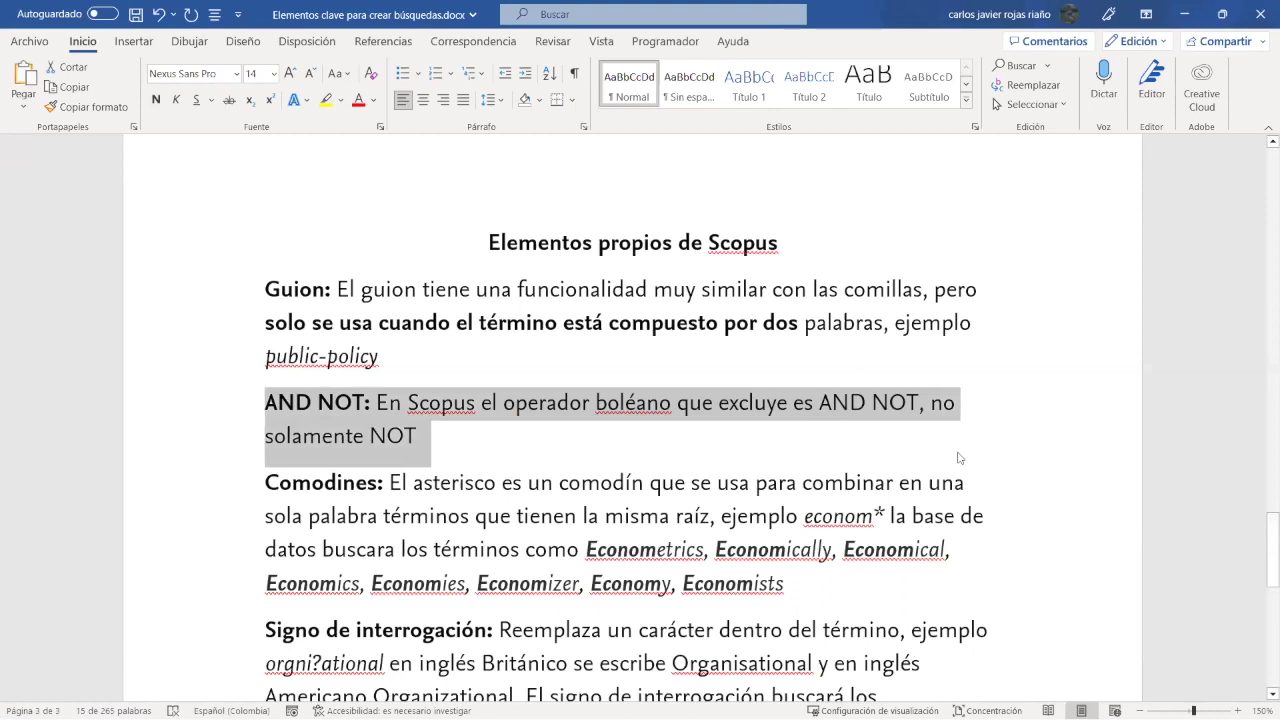
pyautogui.click(829, 406)
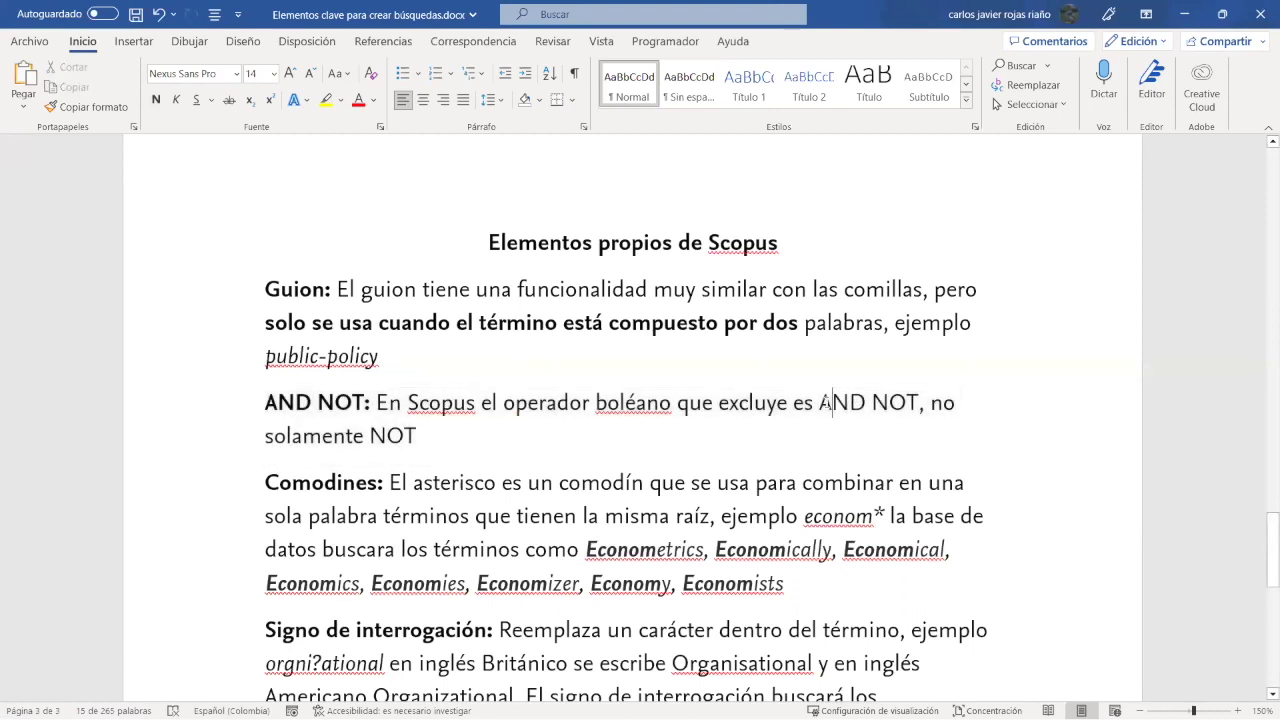
# Step: Insert AND before NOT in the ecology expression, then go back to the Scopus elements section
pyautogui.scroll(10, 805, 400)
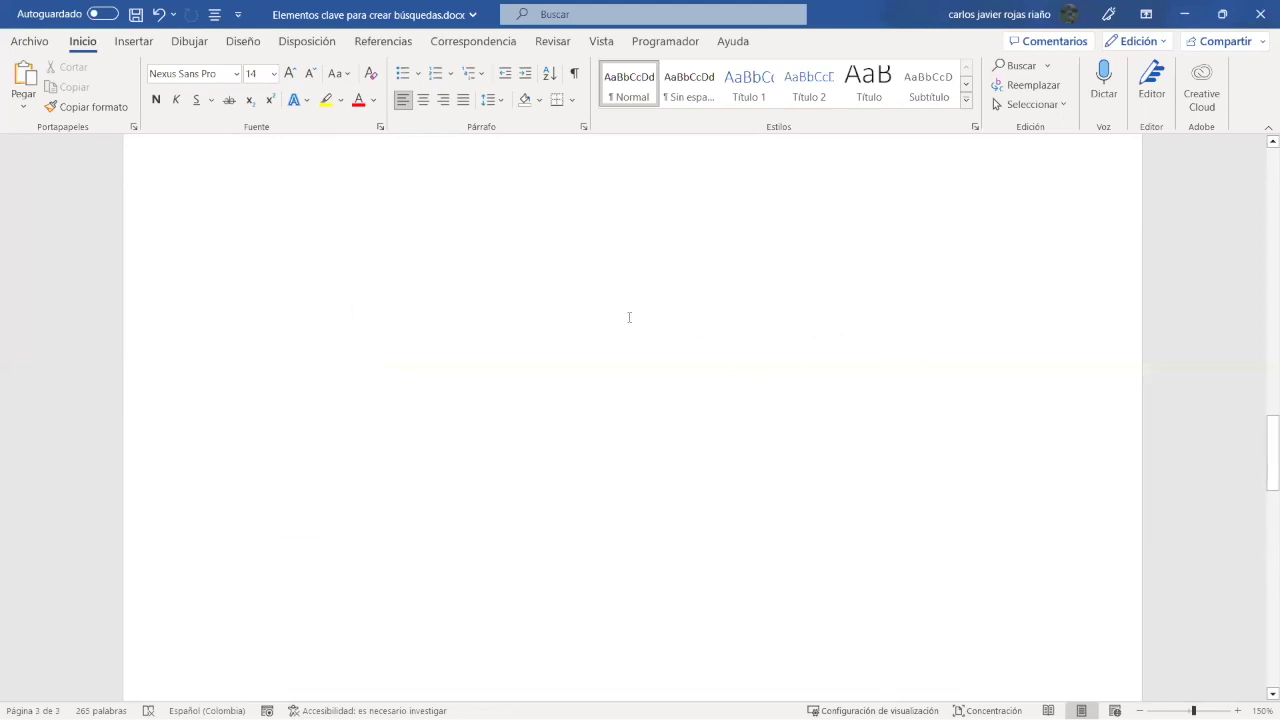
pyautogui.click(337, 314)
pyautogui.write('AND')
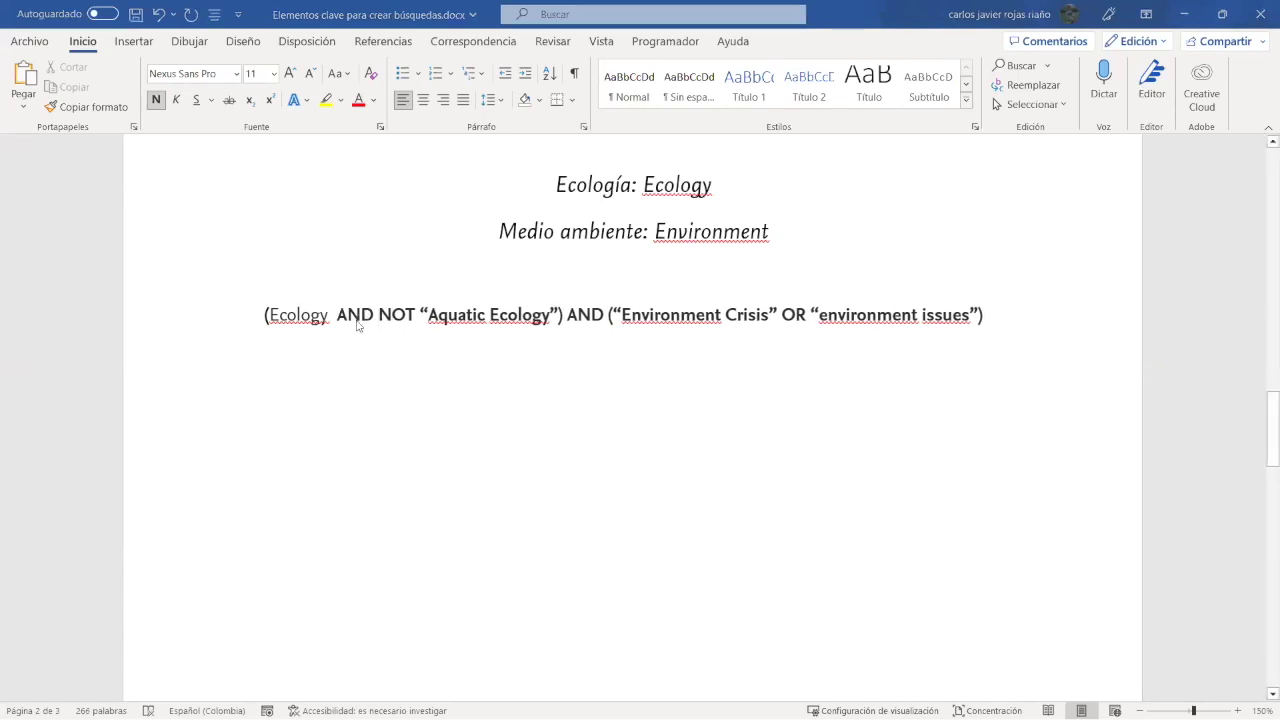
pyautogui.scroll(-10, 531, 414)
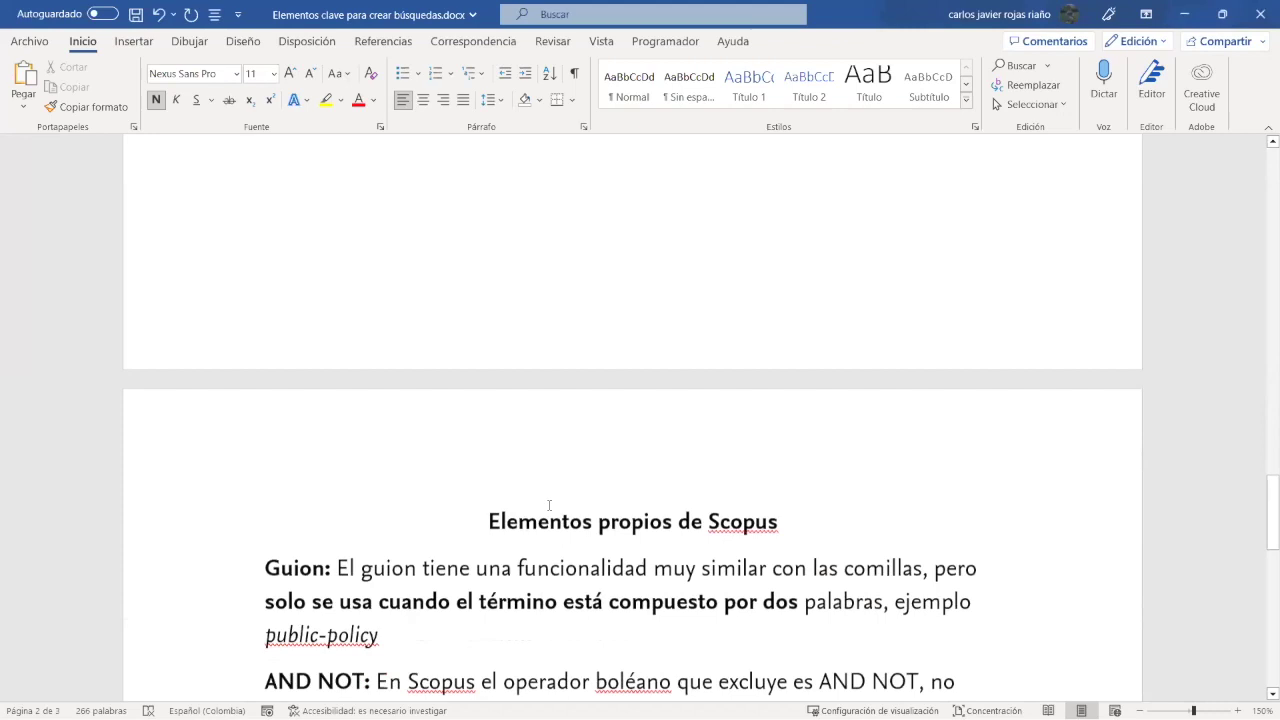
# Step: Highlight NOT in the Scopus AND NOT rule and review the operator's explanation
pyautogui.scroll(-3, 549, 506)
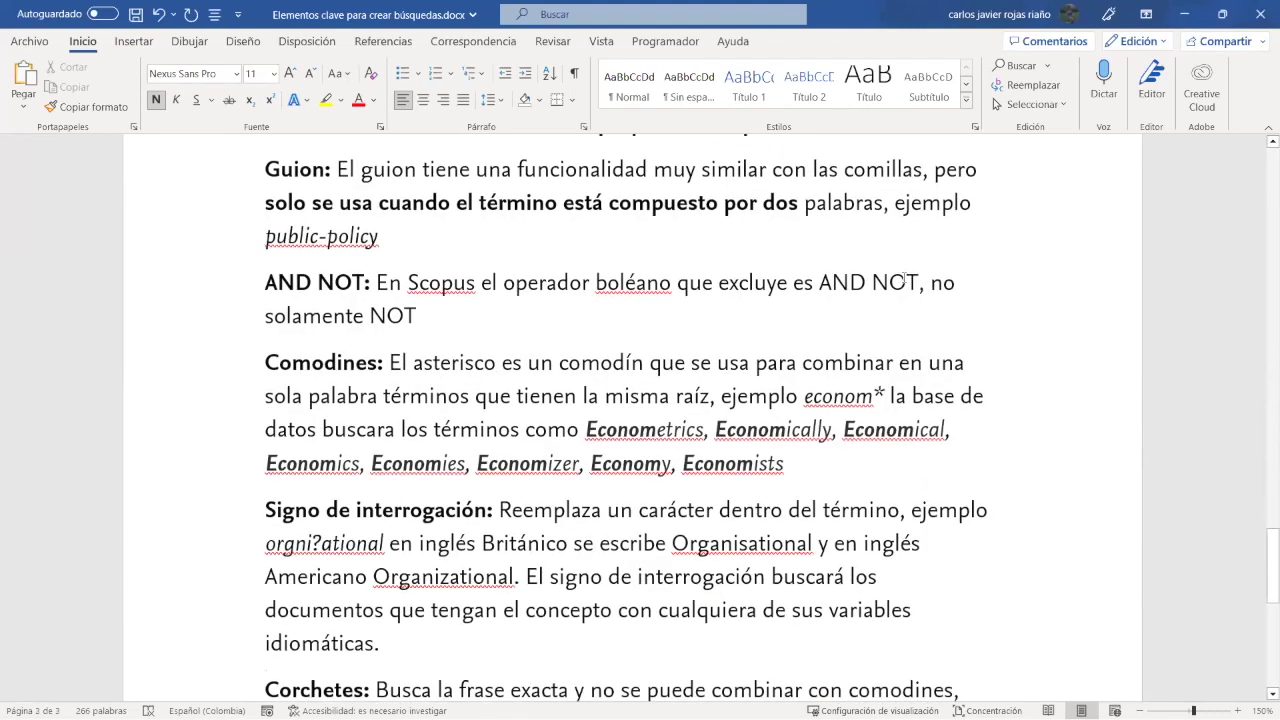
pyautogui.moveTo(872, 283); pyautogui.dragTo(918, 283)
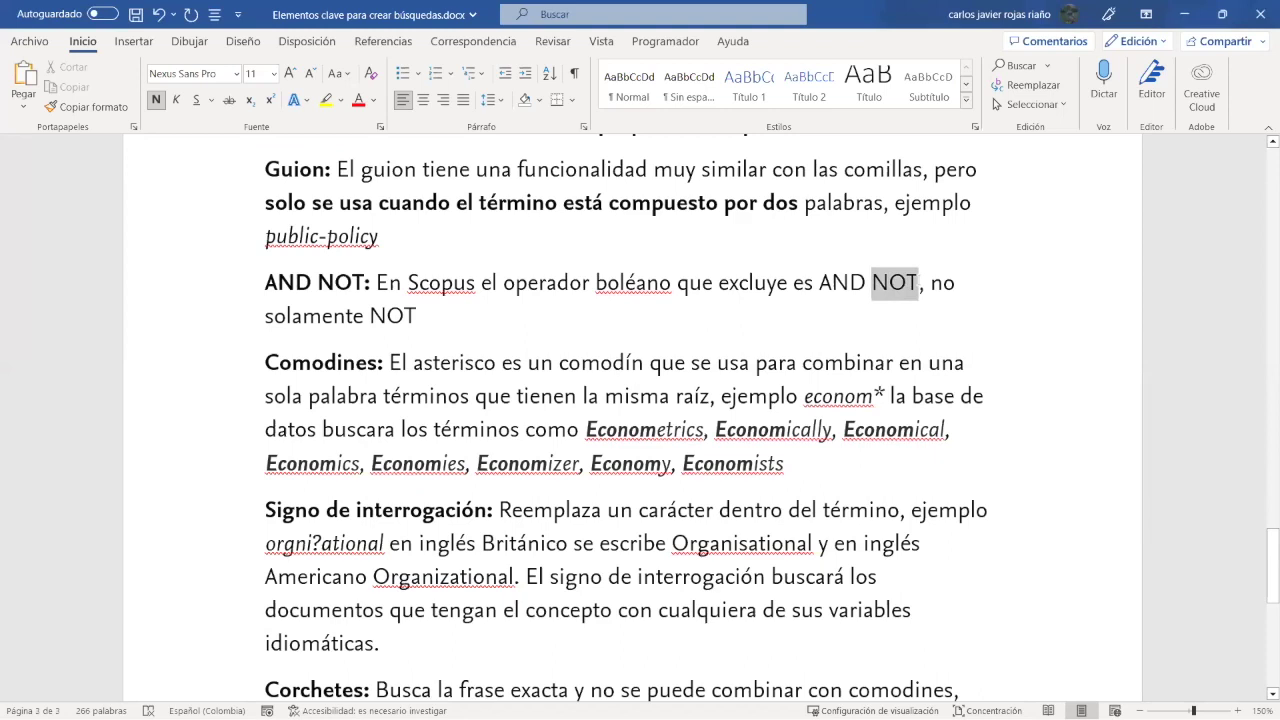
pyautogui.click(433, 326)
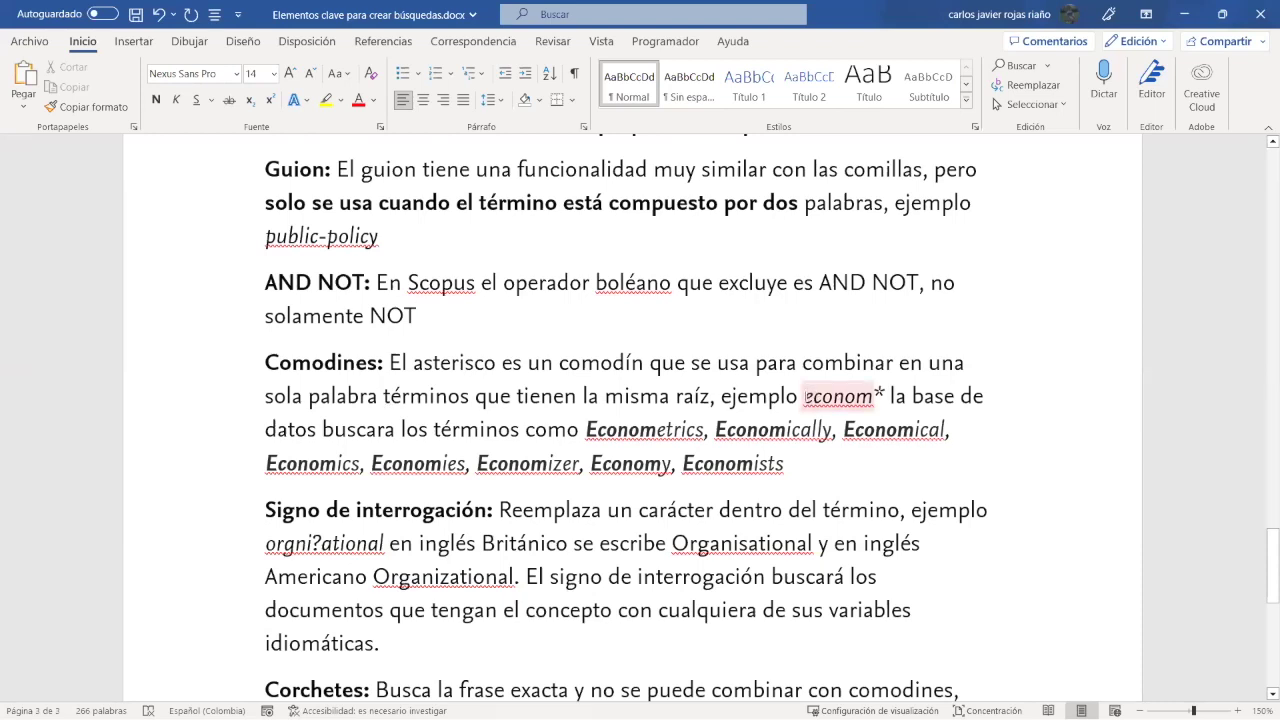
# Step: Review the Comodines explanation, highlighting the econom* example and the word variants that share its root
pyautogui.moveTo(803, 396); pyautogui.dragTo(885, 399)
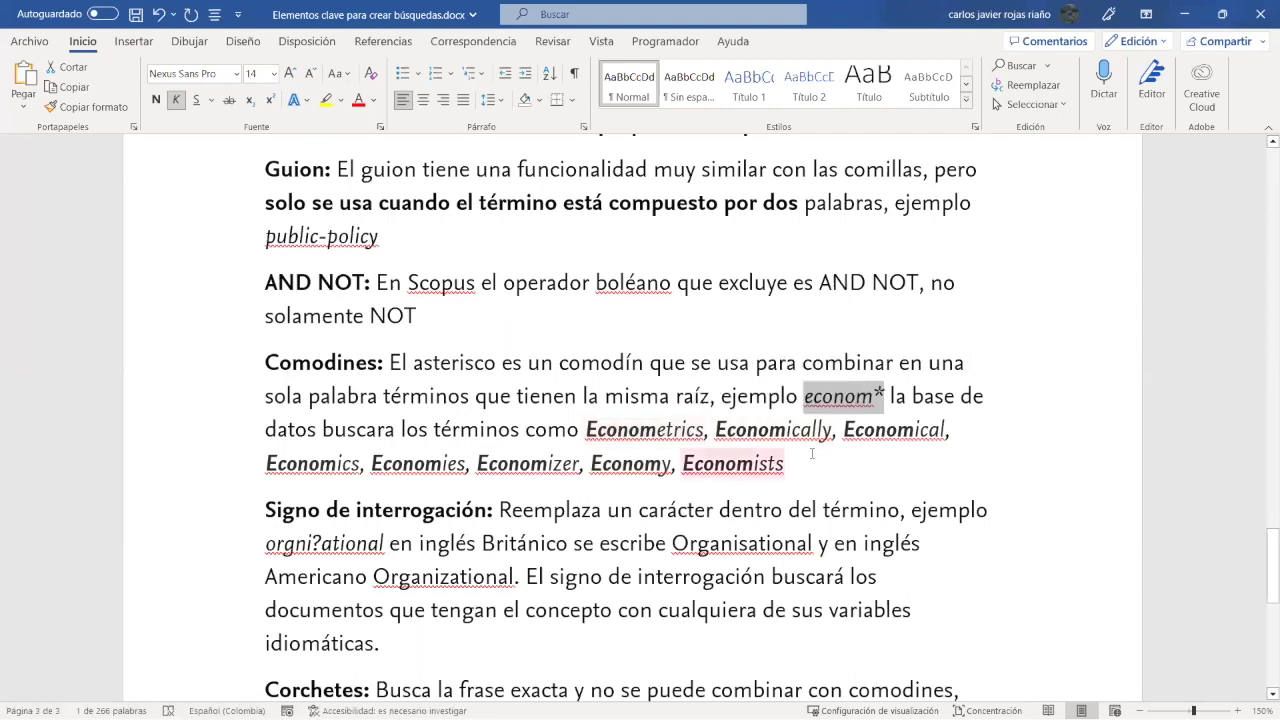
pyautogui.moveTo(716, 430); pyautogui.dragTo(834, 428)
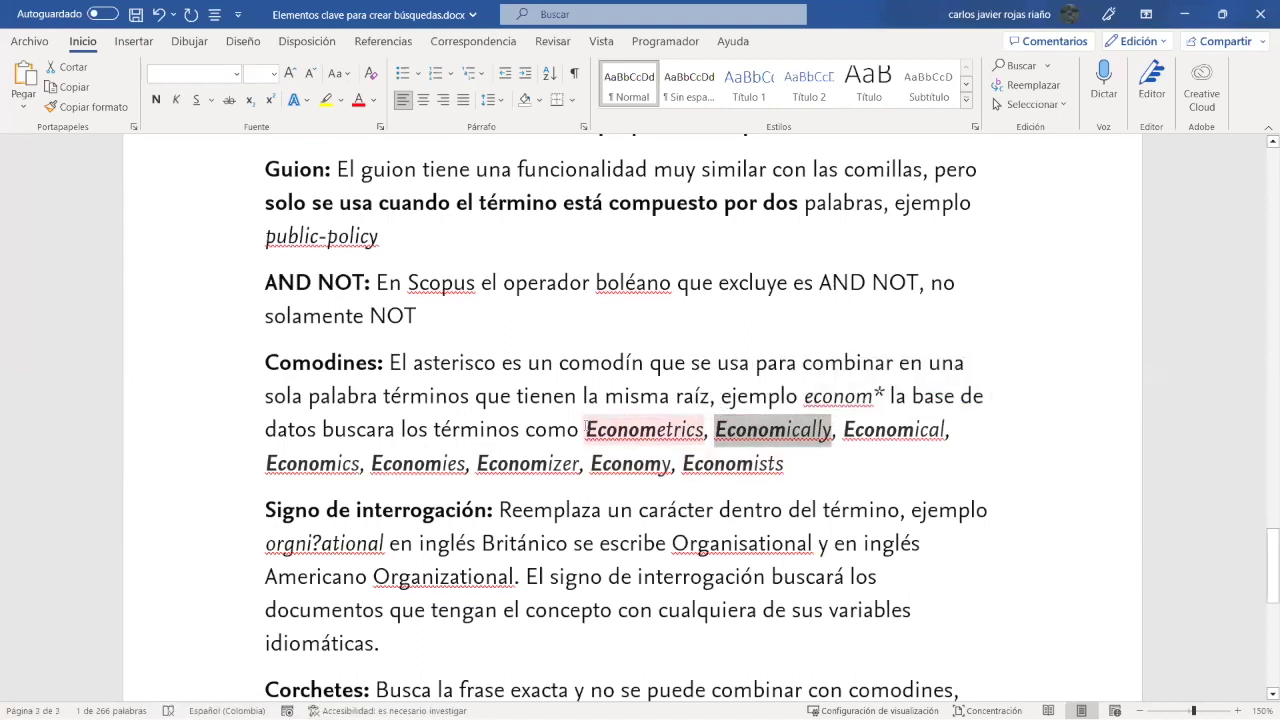
pyautogui.moveTo(585, 430); pyautogui.dragTo(803, 466)
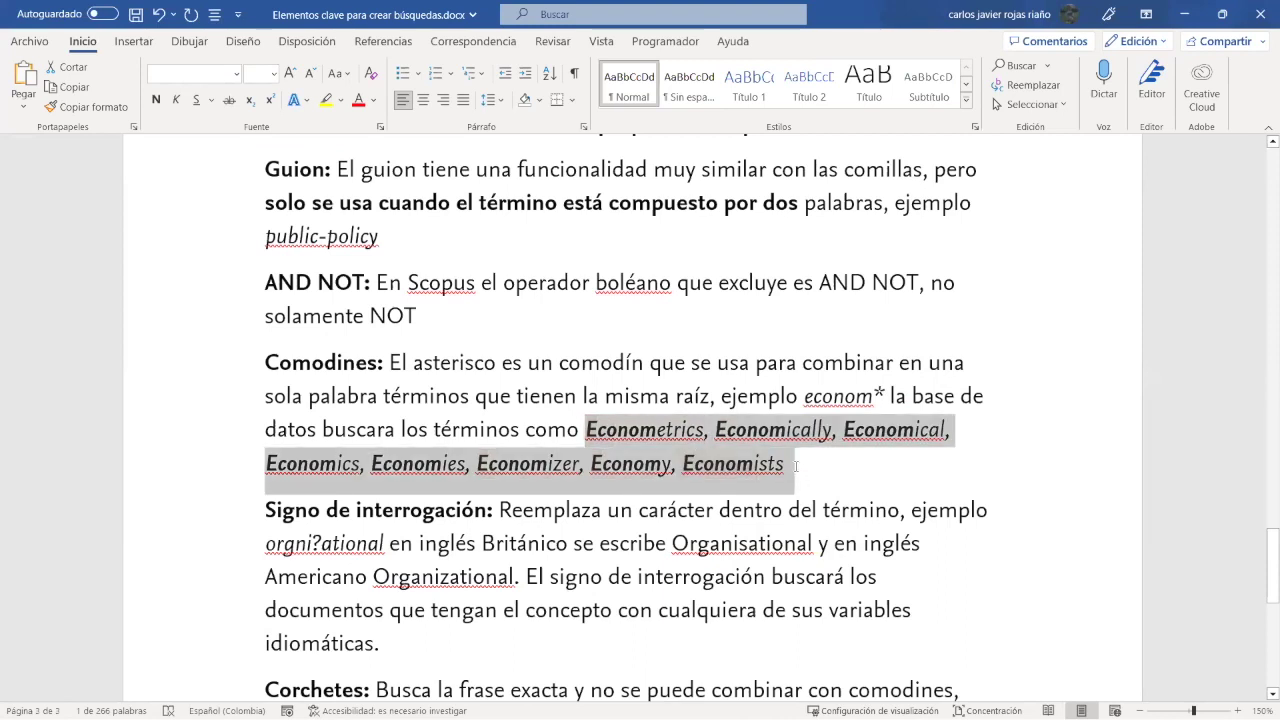
pyautogui.click(803, 466)
pyautogui.moveTo(874, 396); pyautogui.dragTo(803, 396)
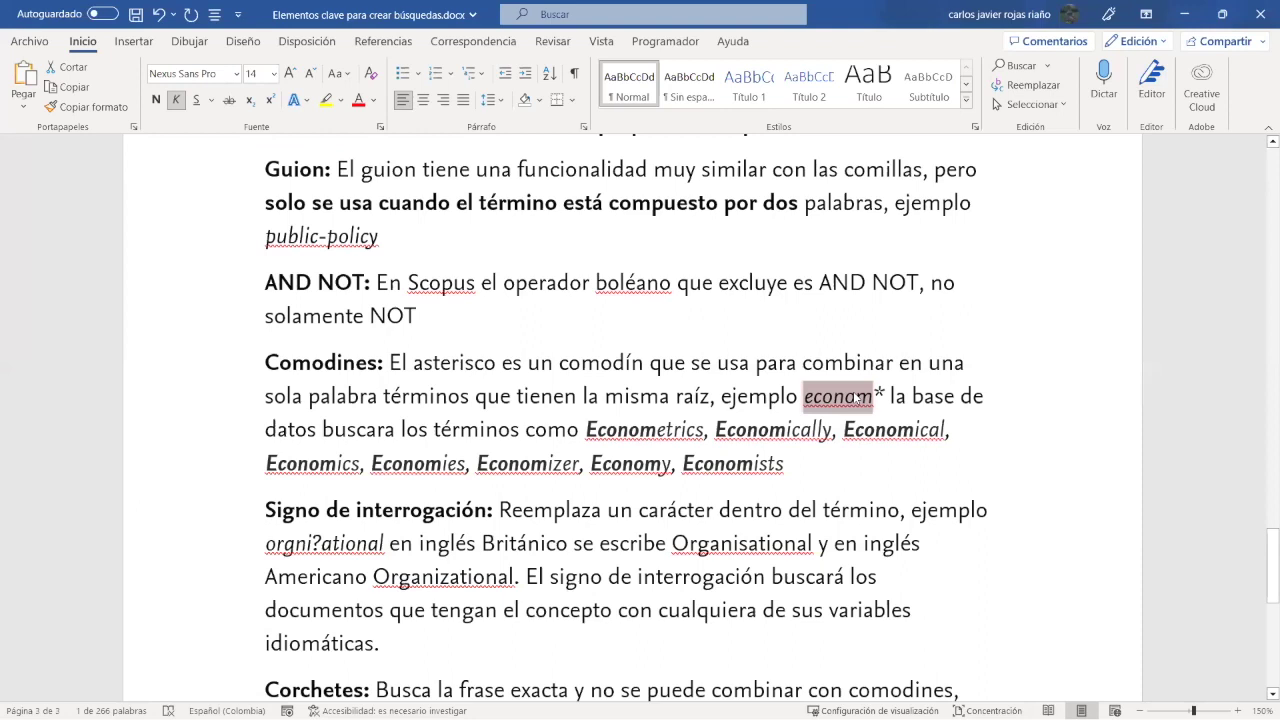
pyautogui.doubleClick(733, 463)
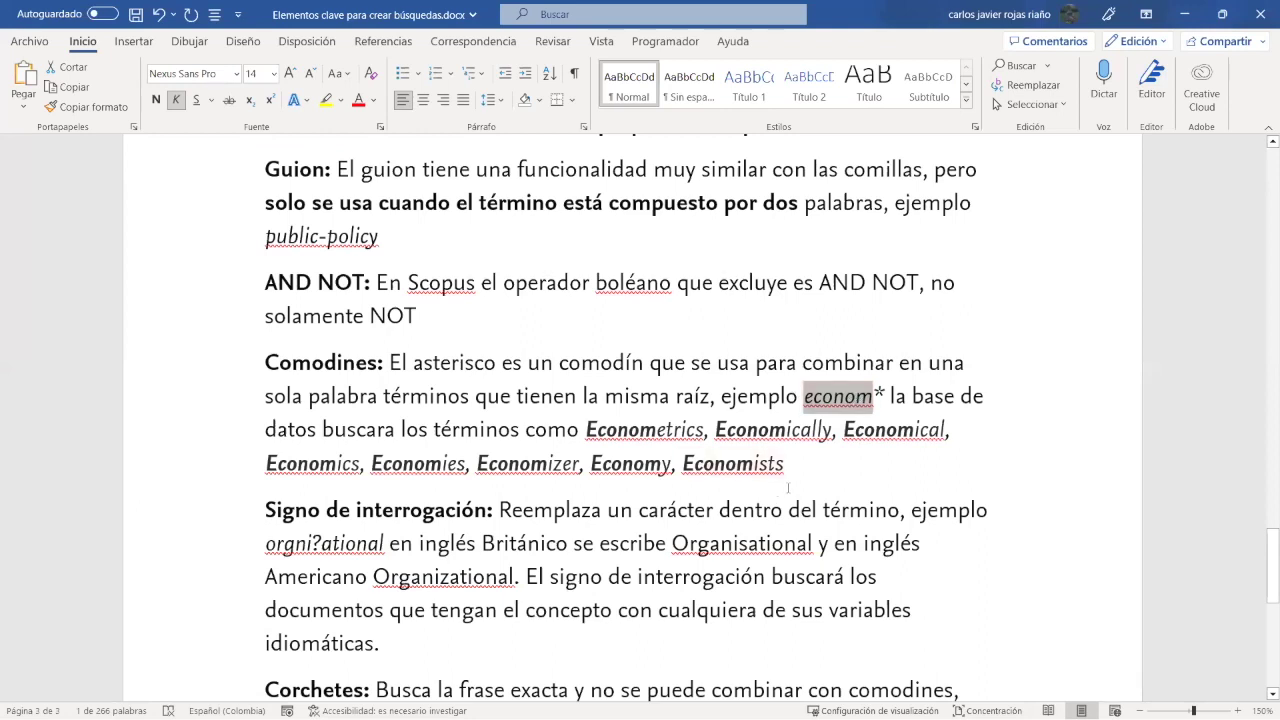
pyautogui.moveTo(638, 460); pyautogui.dragTo(806, 397)
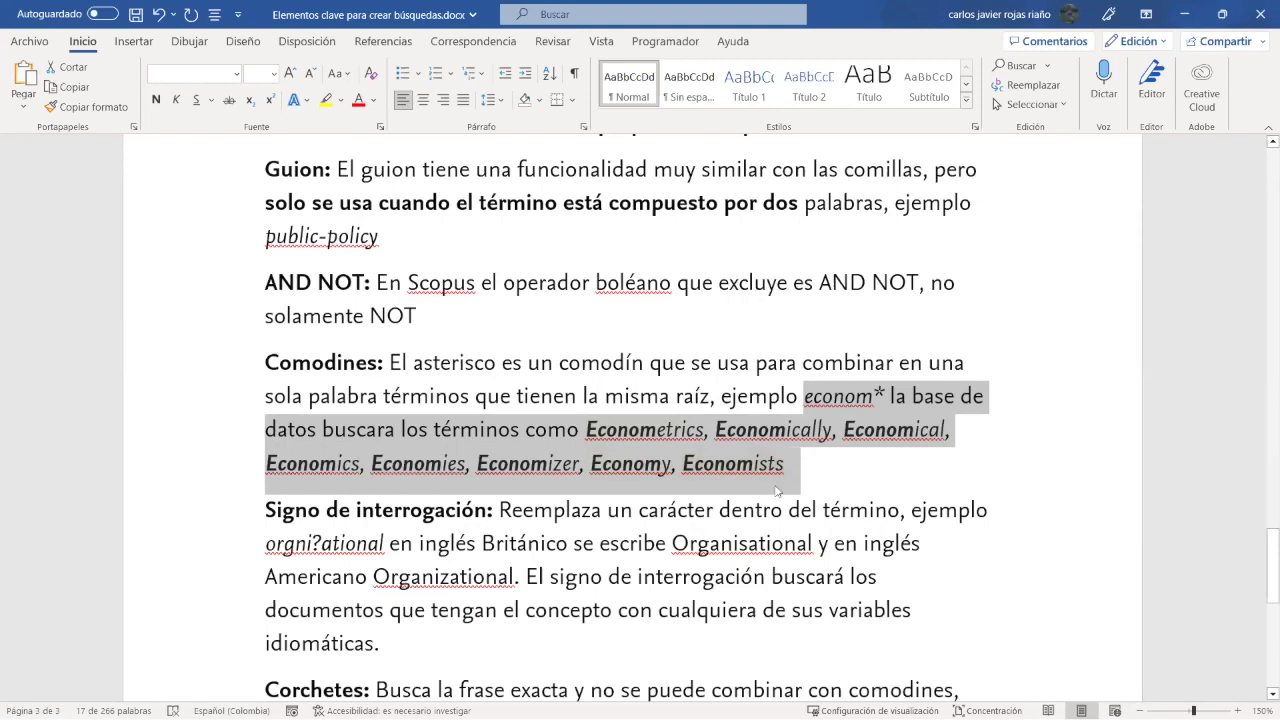
pyautogui.click(490, 511)
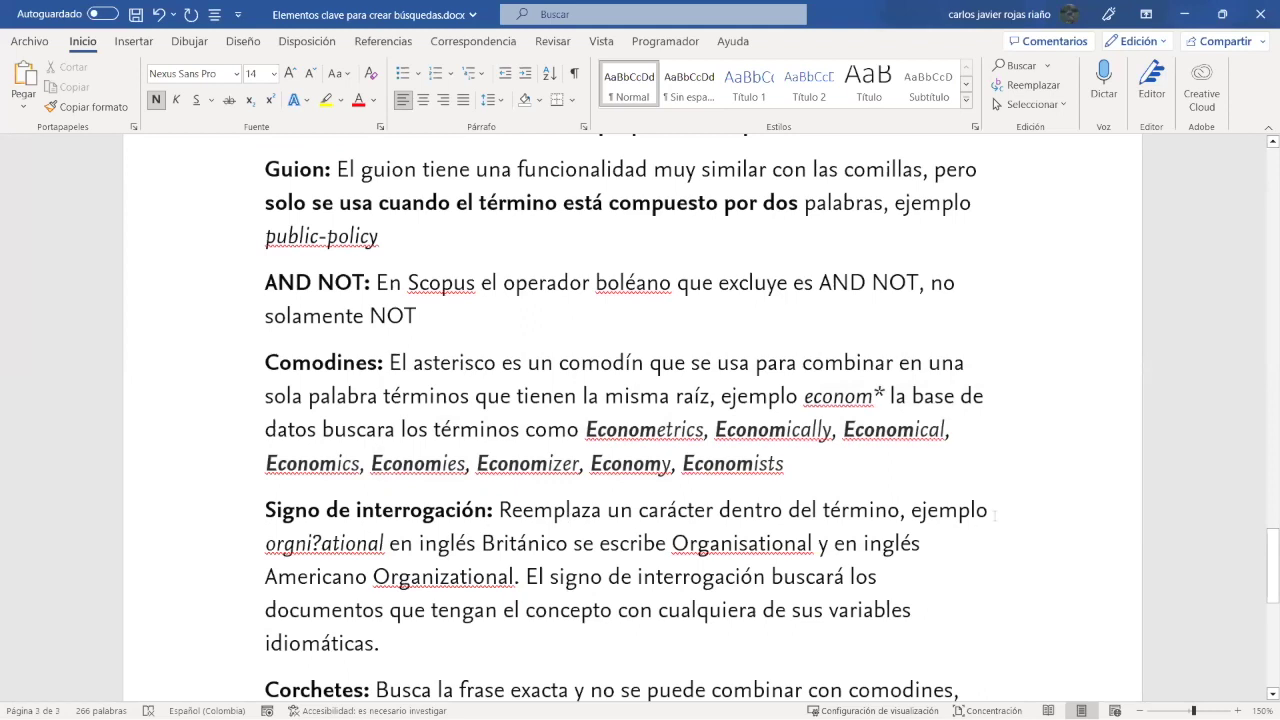
# Step: Review the question mark rule using orgni?ational and Organisational, and compare the question mark with the asterisk in econom*
pyautogui.moveTo(265, 543); pyautogui.dragTo(388, 543)
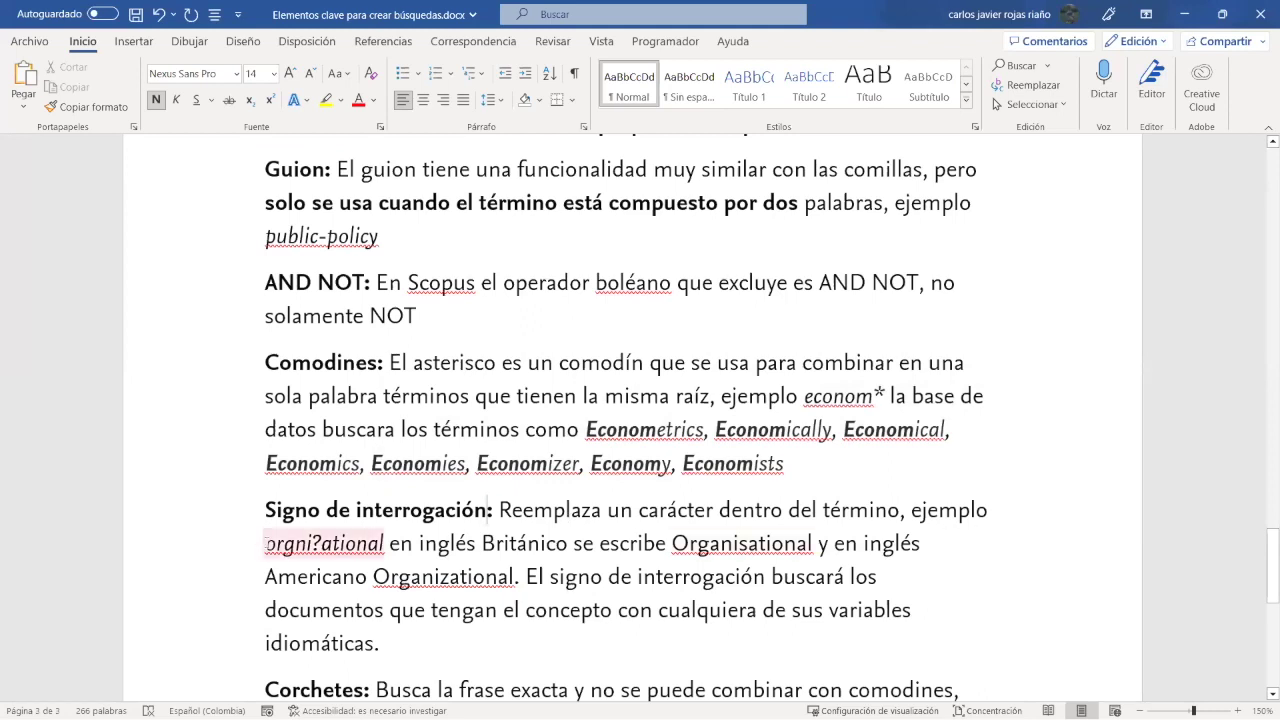
pyautogui.hotkey('shift', 'Left')
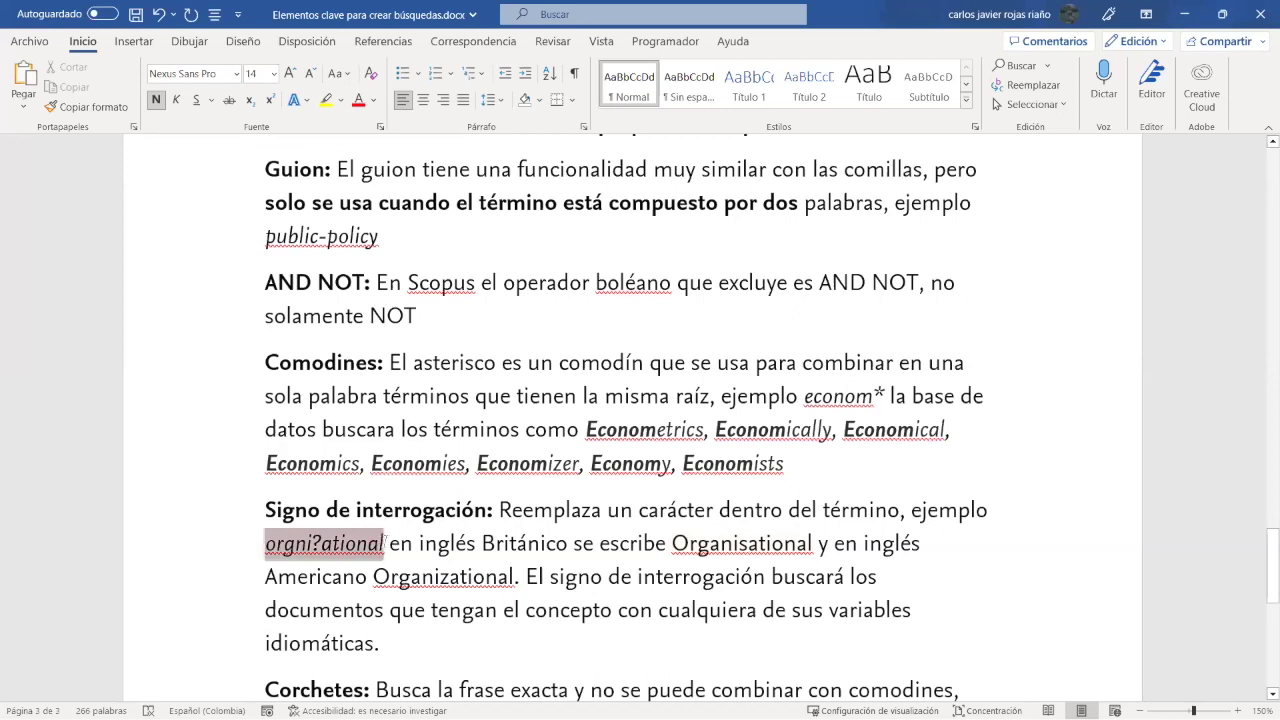
pyautogui.moveTo(386, 541); pyautogui.dragTo(386, 541)
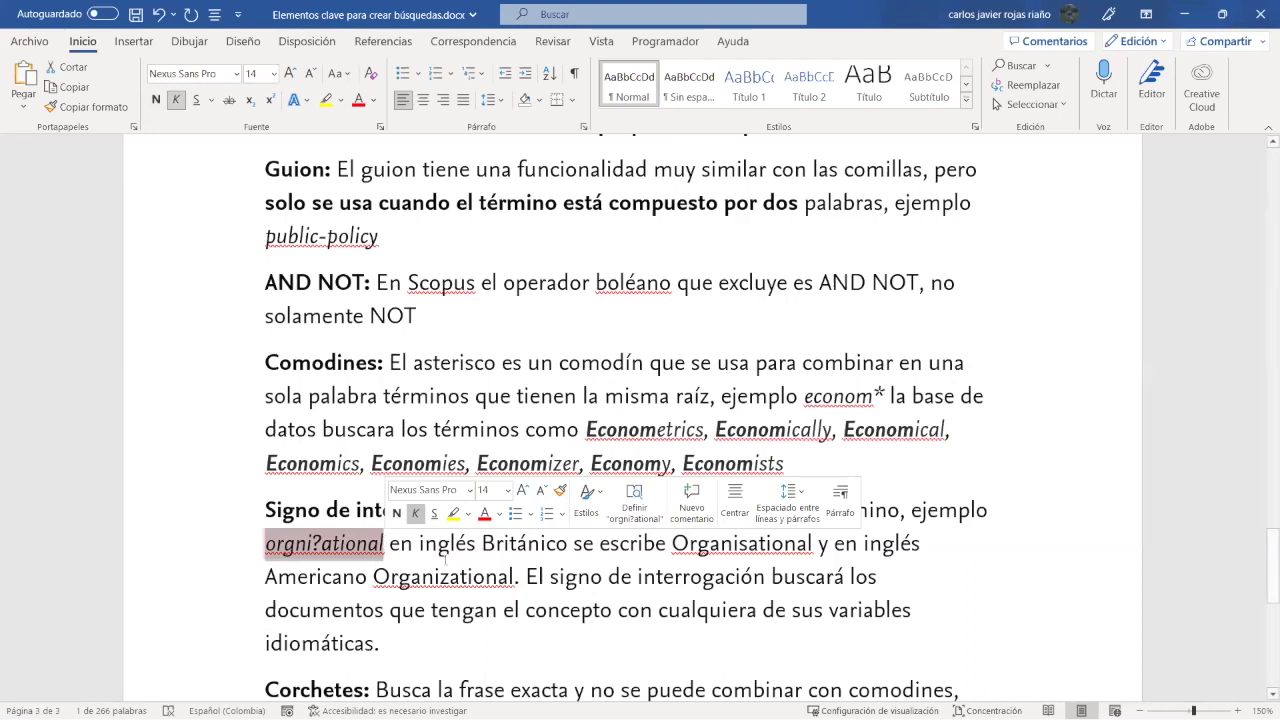
pyautogui.click(734, 545)
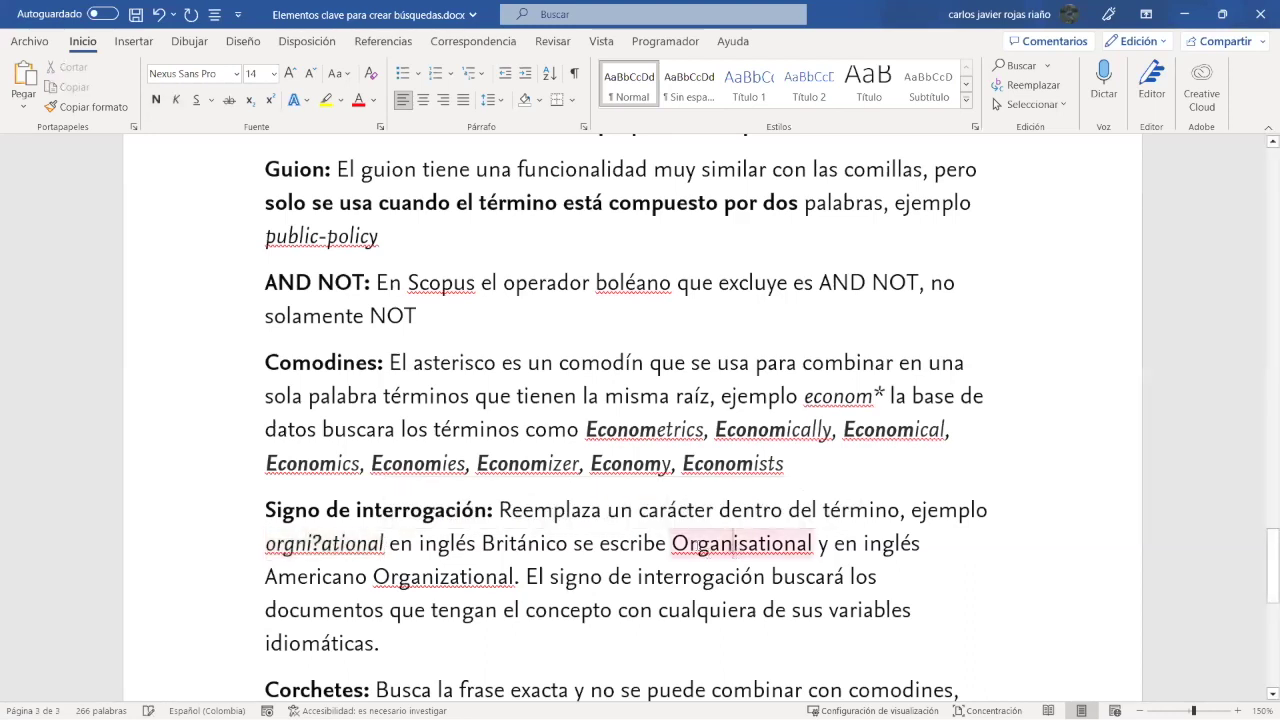
pyautogui.moveTo(670, 545); pyautogui.dragTo(816, 545)
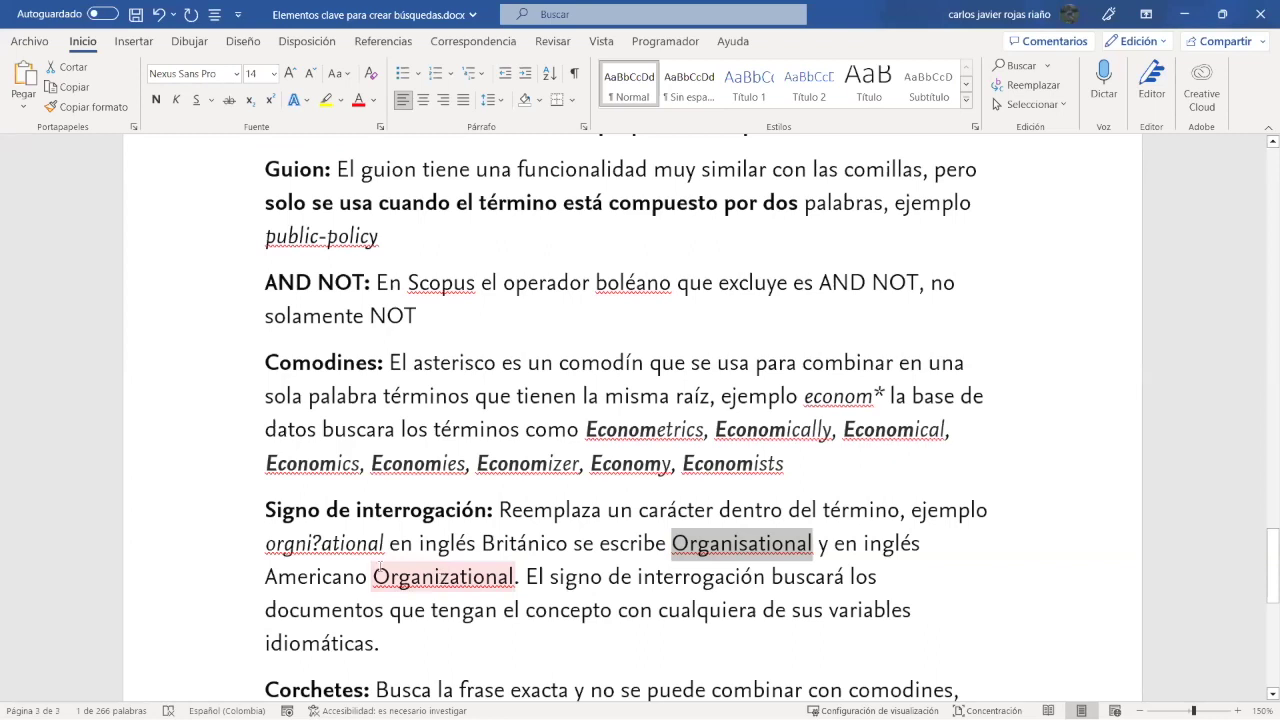
pyautogui.click(316, 543)
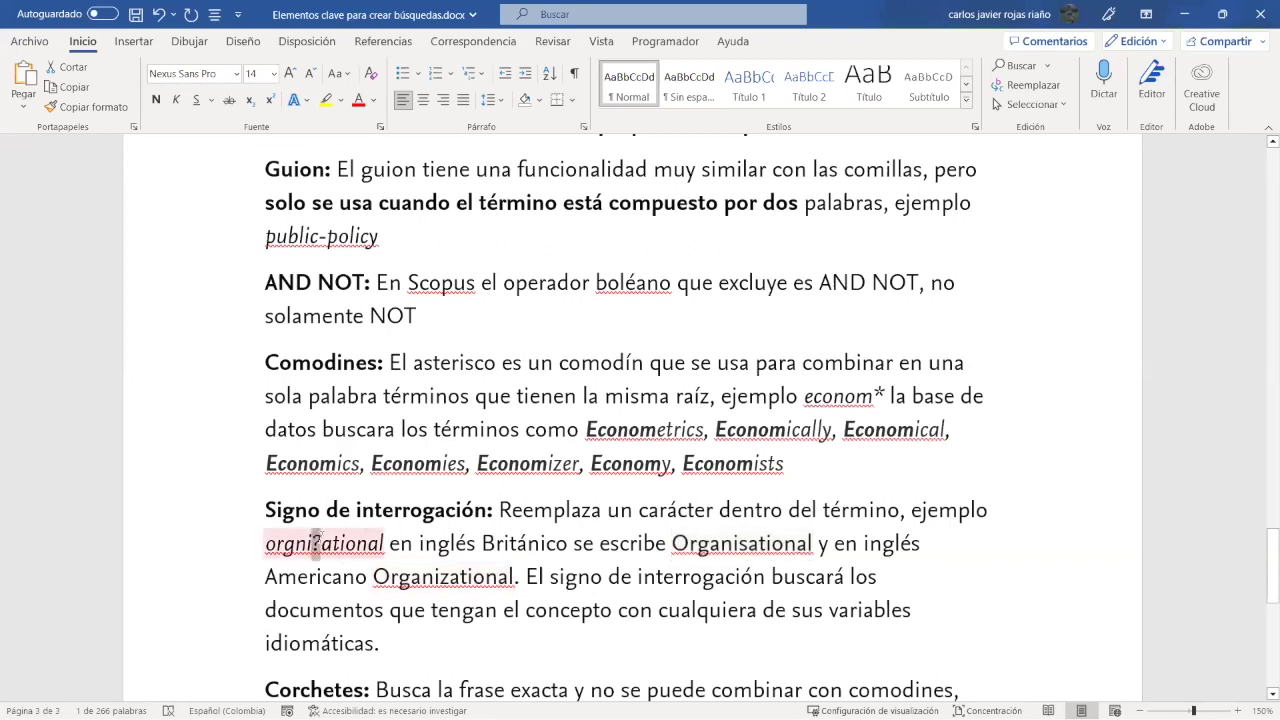
pyautogui.moveTo(313, 543); pyautogui.dragTo(321, 543)
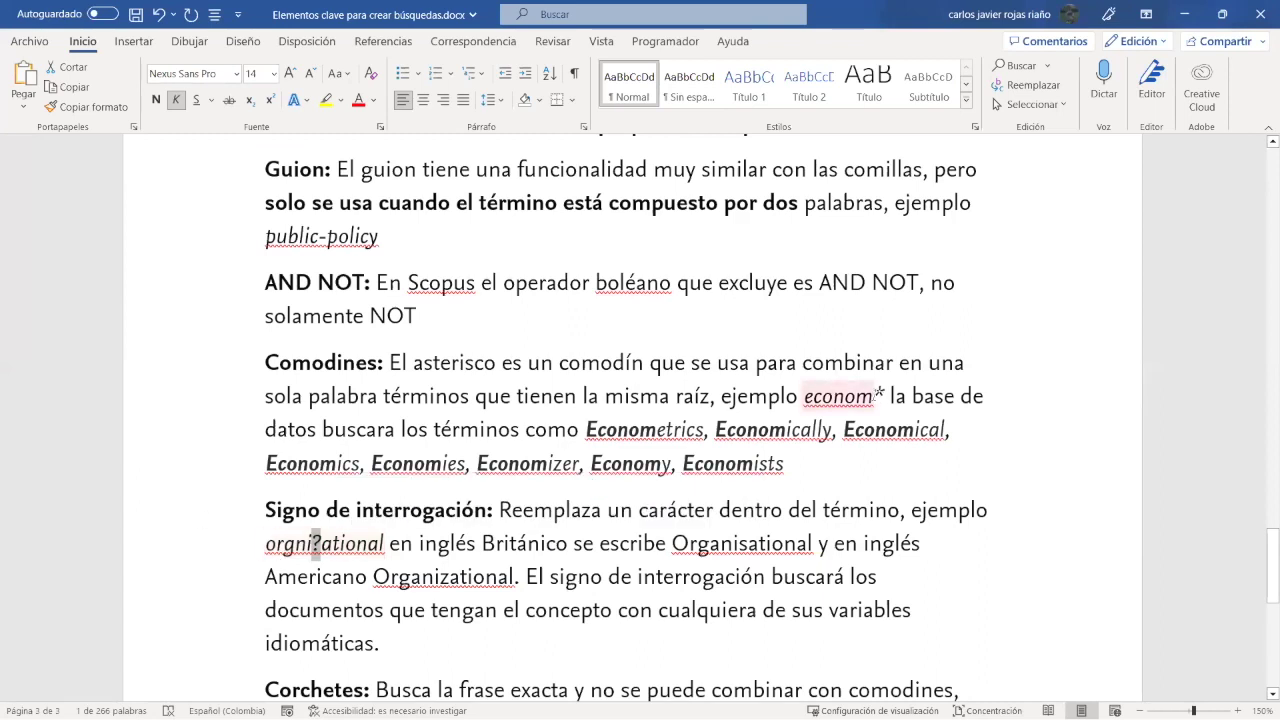
pyautogui.doubleClick(879, 396)
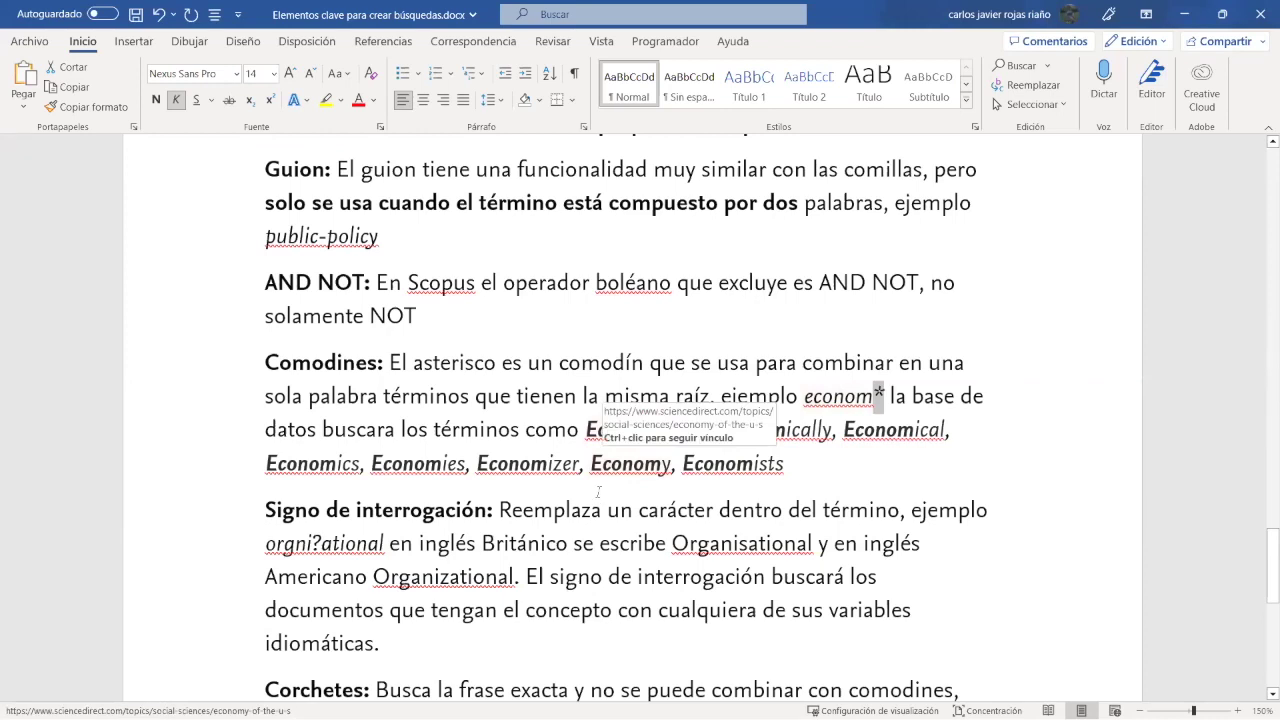
# Step: Review the Corchetes rule, highlighting {sustainable development} and comparing it with the public-policy hyphen example
pyautogui.scroll(-3, 598, 492)
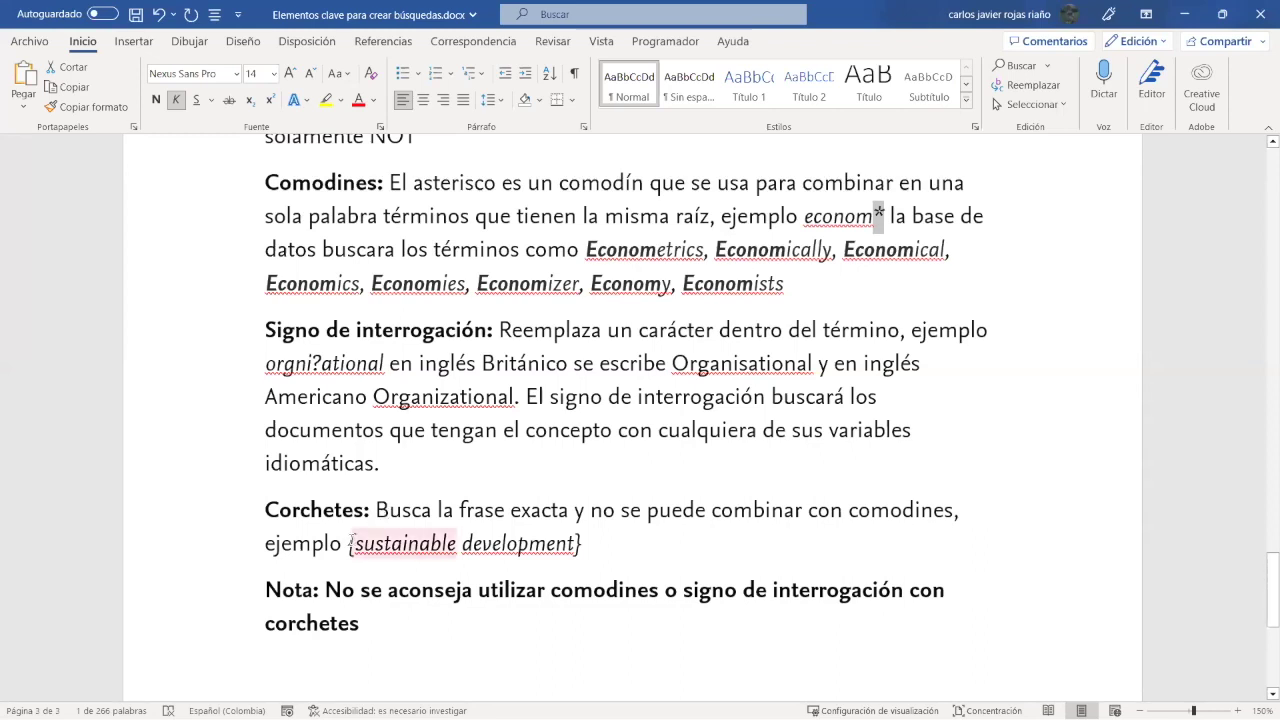
pyautogui.moveTo(350, 543); pyautogui.dragTo(583, 543)
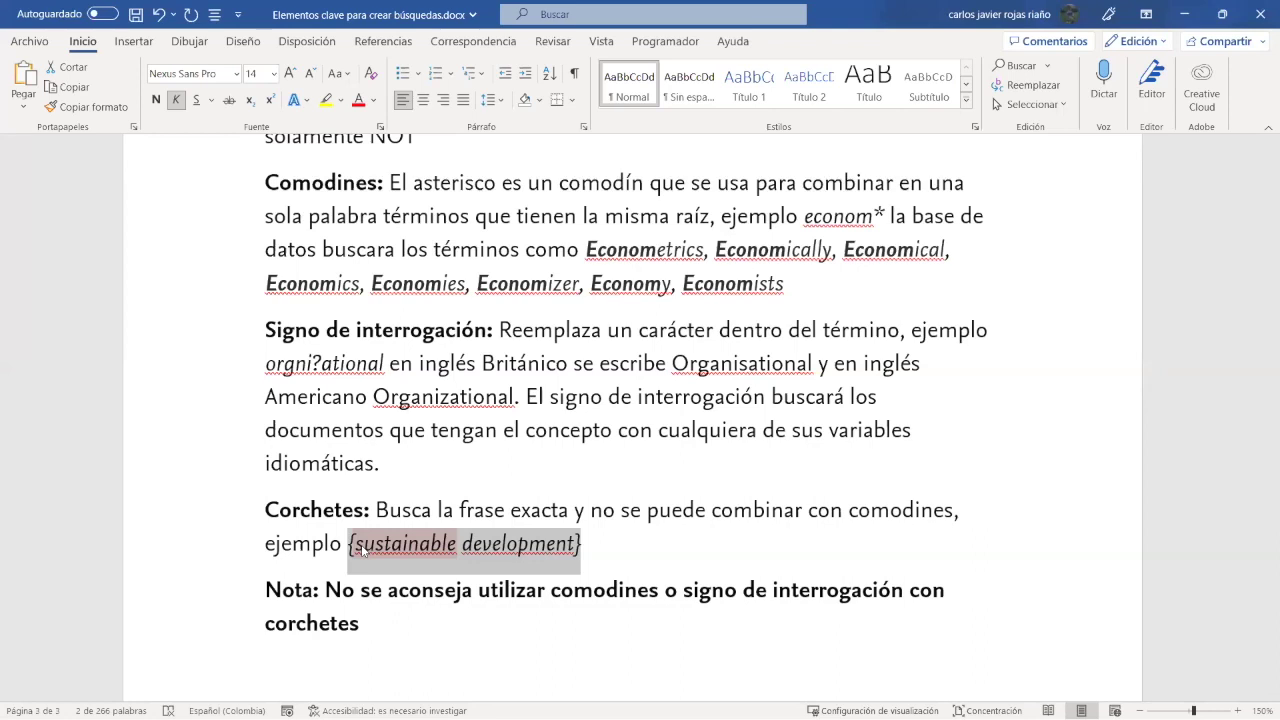
pyautogui.scroll(4, 362, 549)
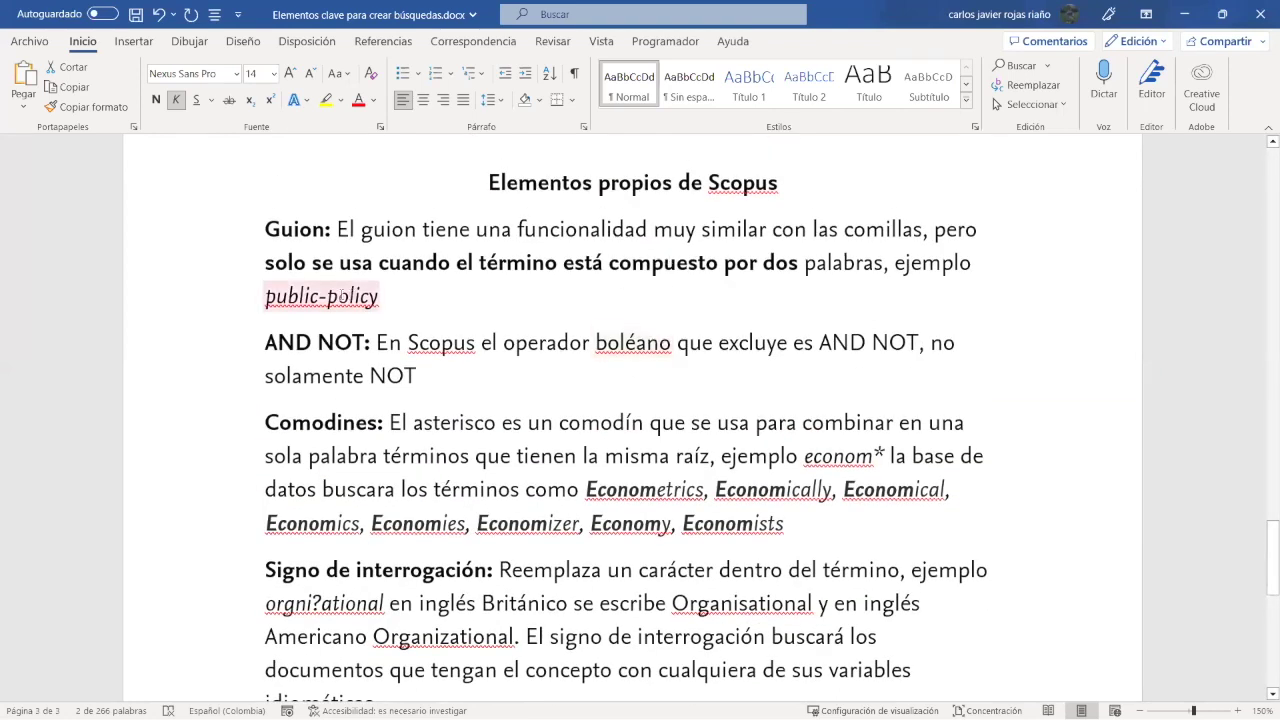
pyautogui.moveTo(320, 296); pyautogui.dragTo(378, 296)
pyautogui.scroll(-7, 564, 430)
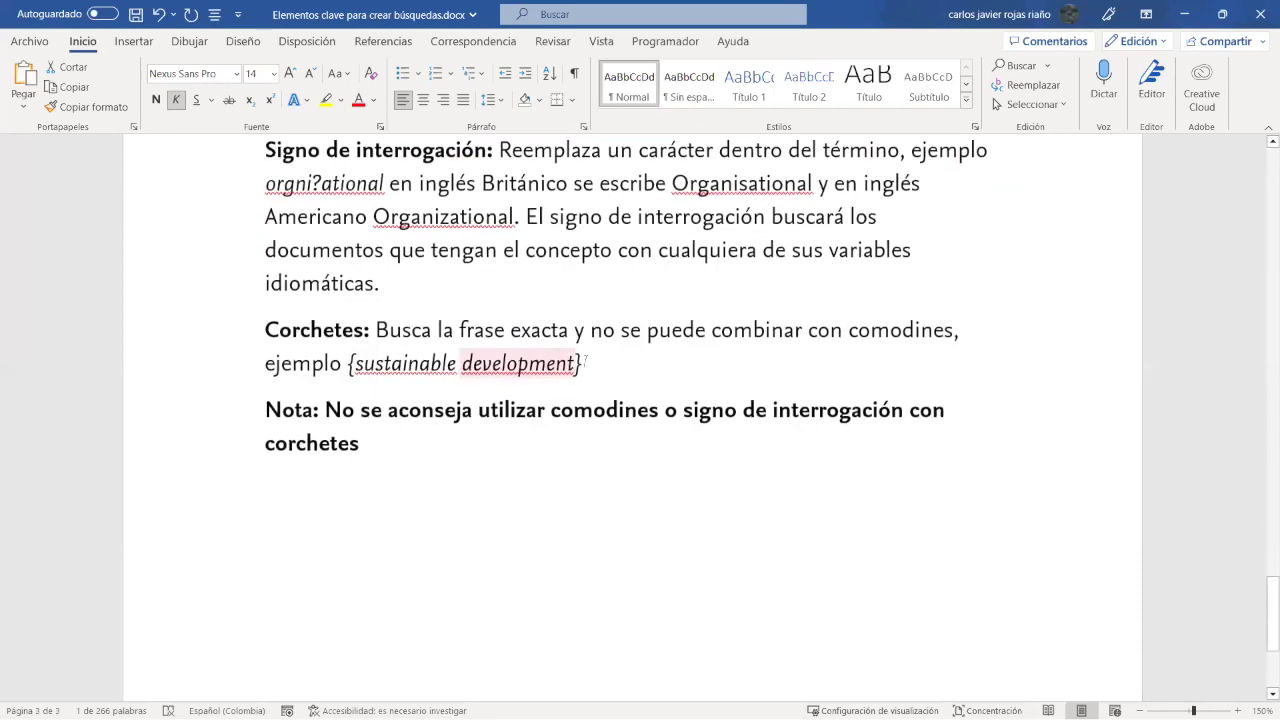
pyautogui.moveTo(584, 364); pyautogui.dragTo(350, 380)
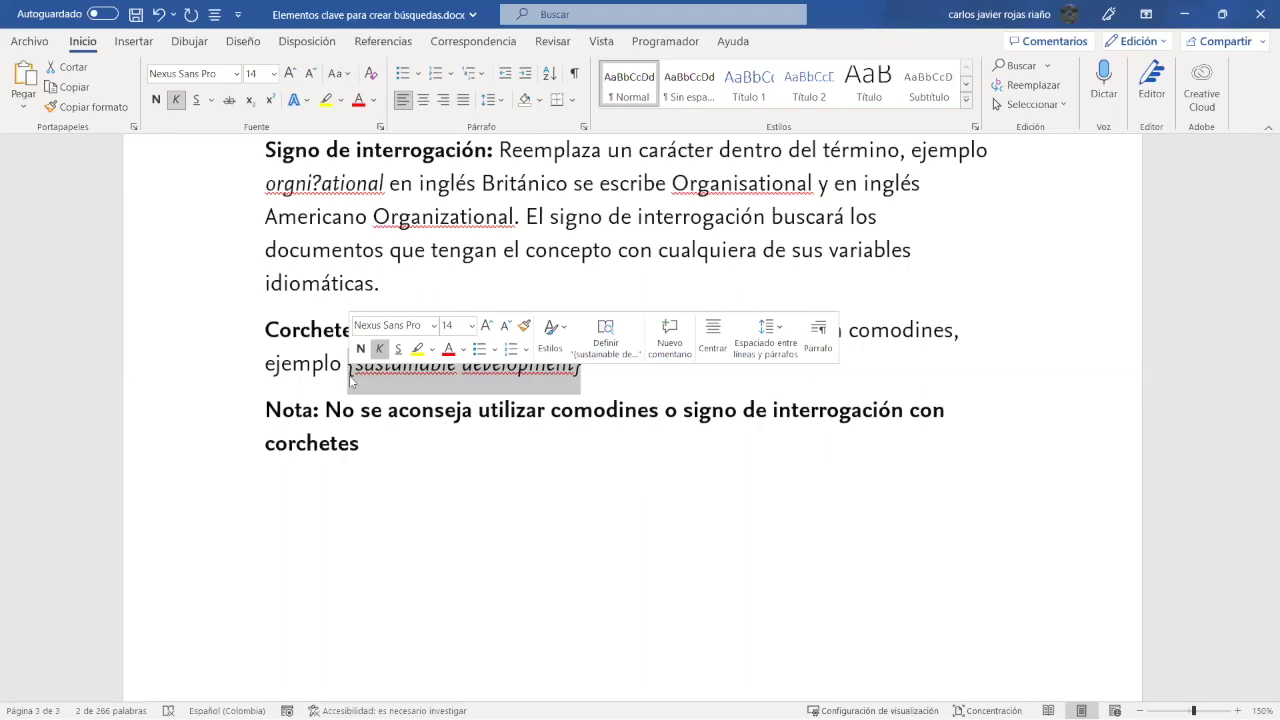
pyautogui.hotkey('ctrl', 'End')
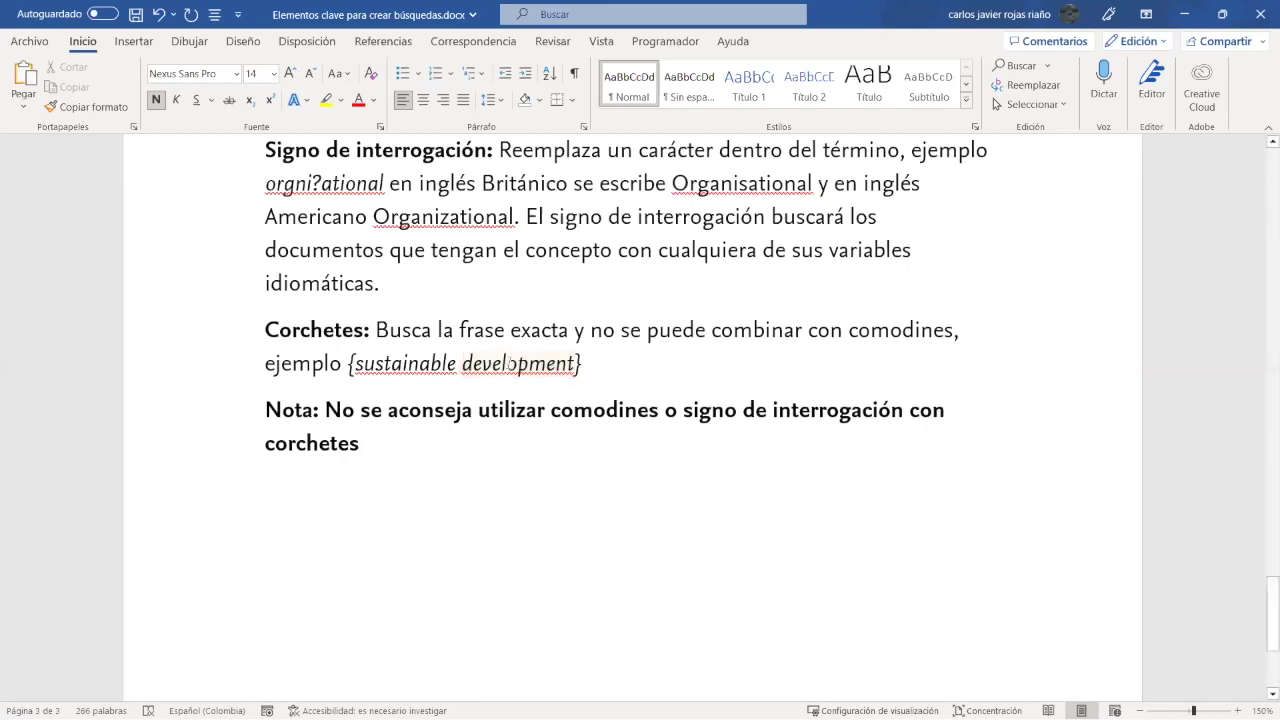
pyautogui.moveTo(573, 364); pyautogui.dragTo(350, 366)
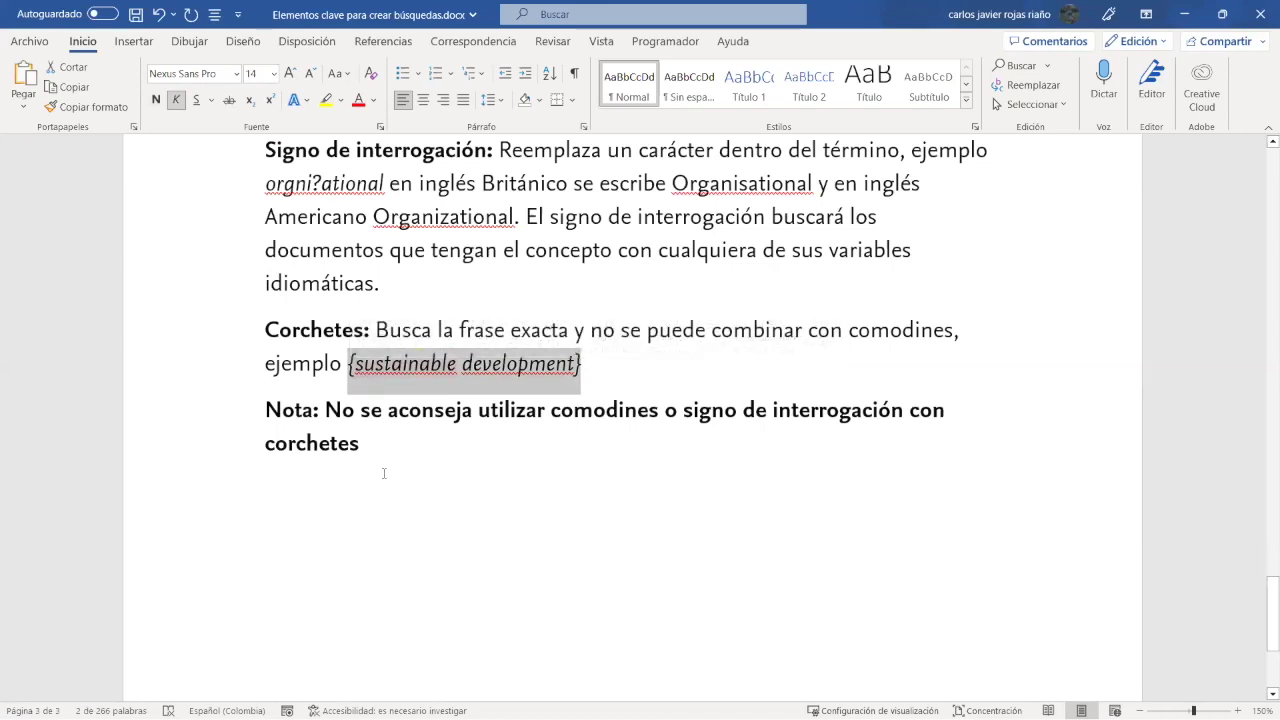
# Step: Return to the ecology Boolean expression and remove the extra space after Ecology, undoing any deletion of the word itself
pyautogui.scroll(3, 390, 460)
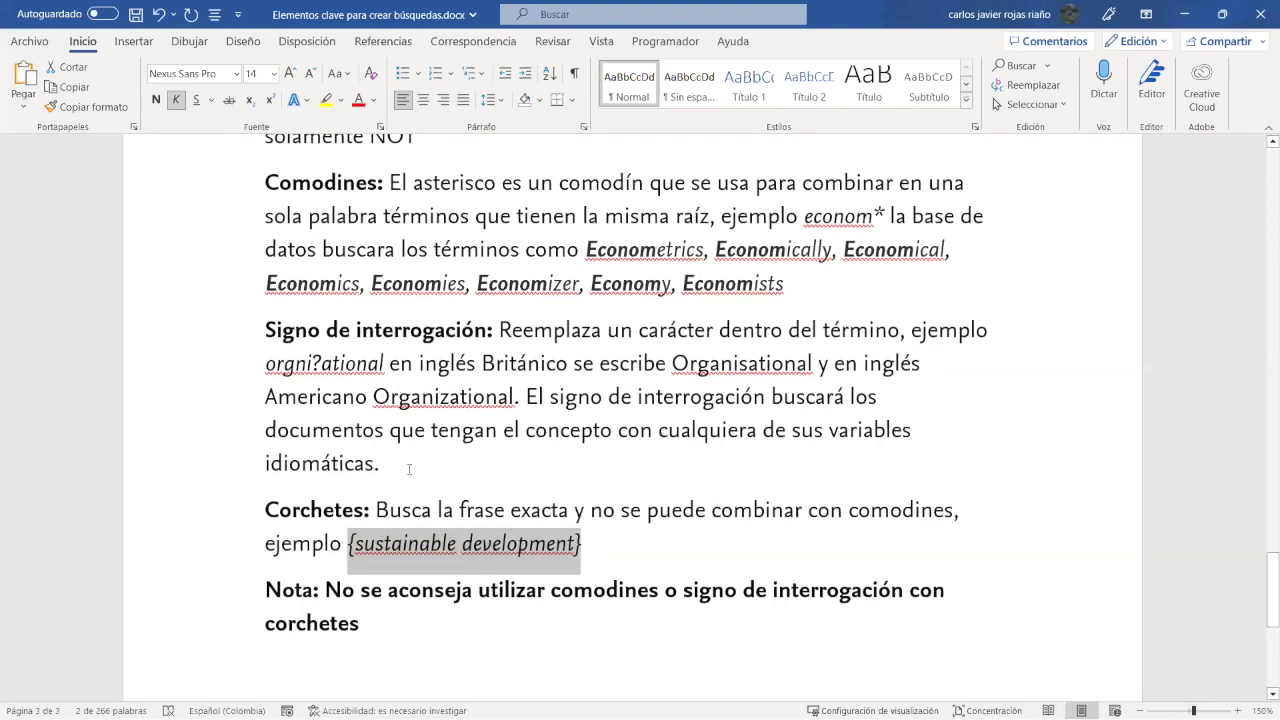
pyautogui.scroll(5, 409, 469)
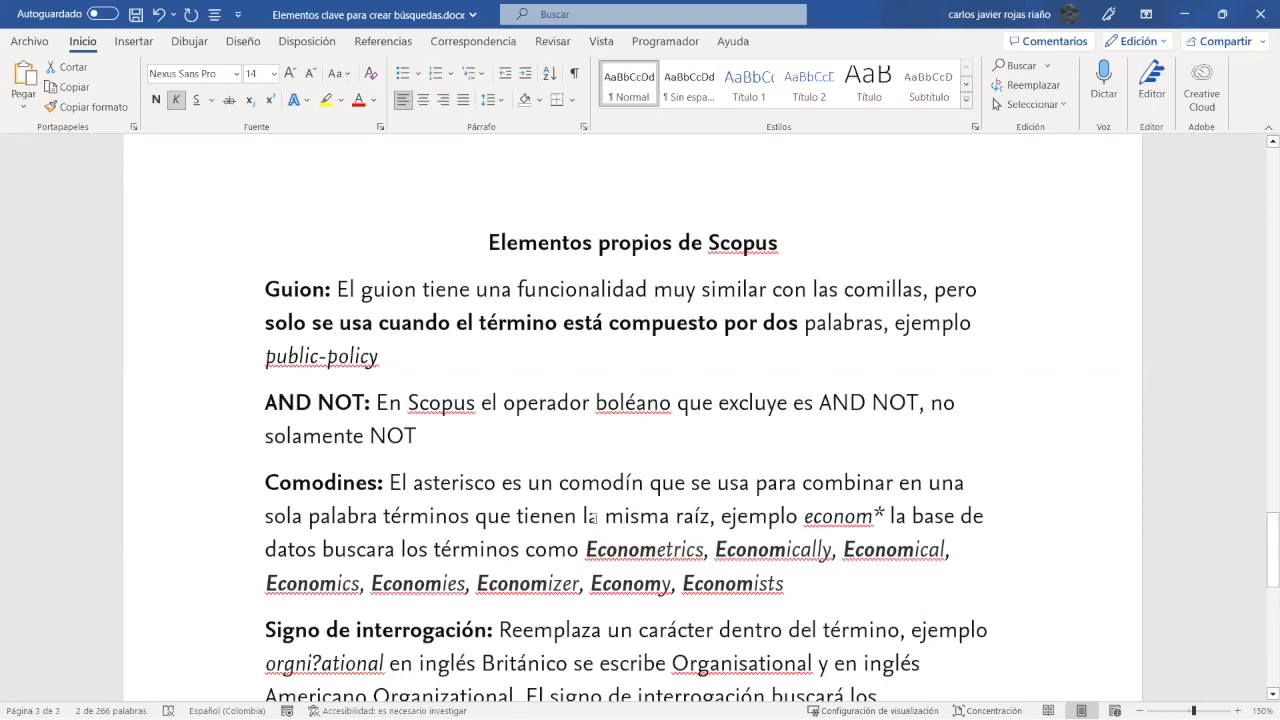
pyautogui.scroll(10, 570, 515)
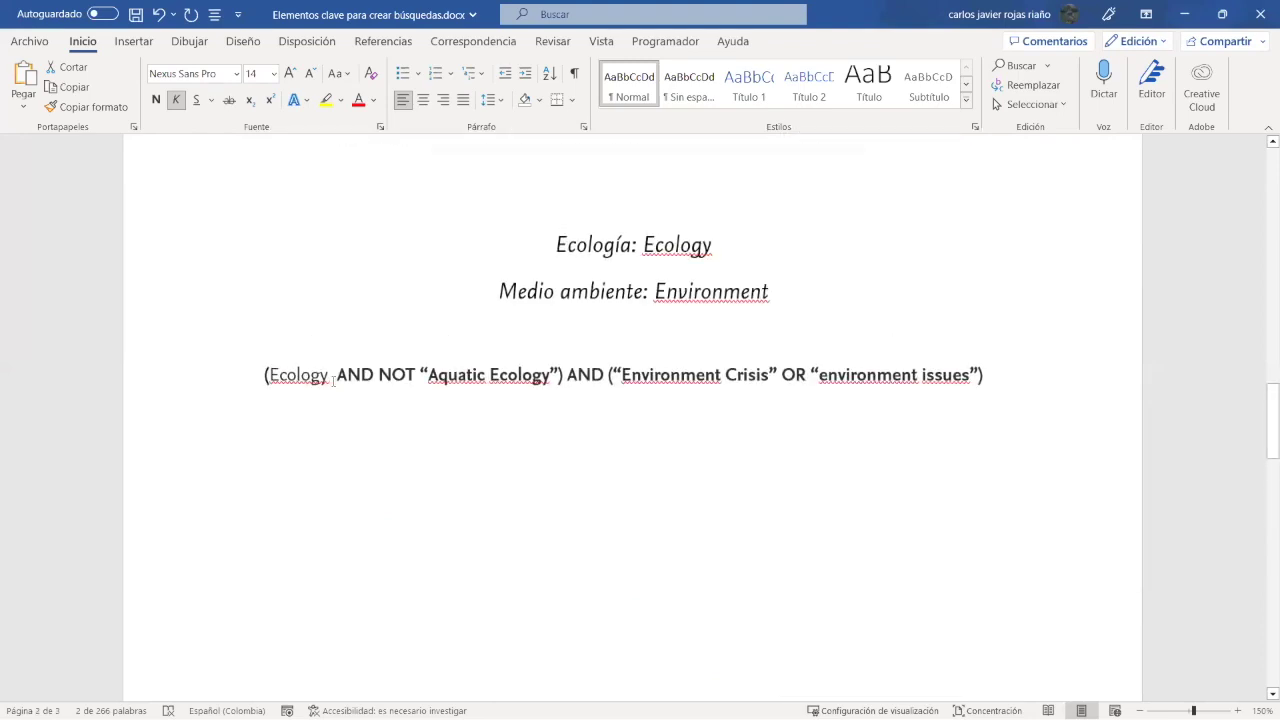
pyautogui.click(333, 380)
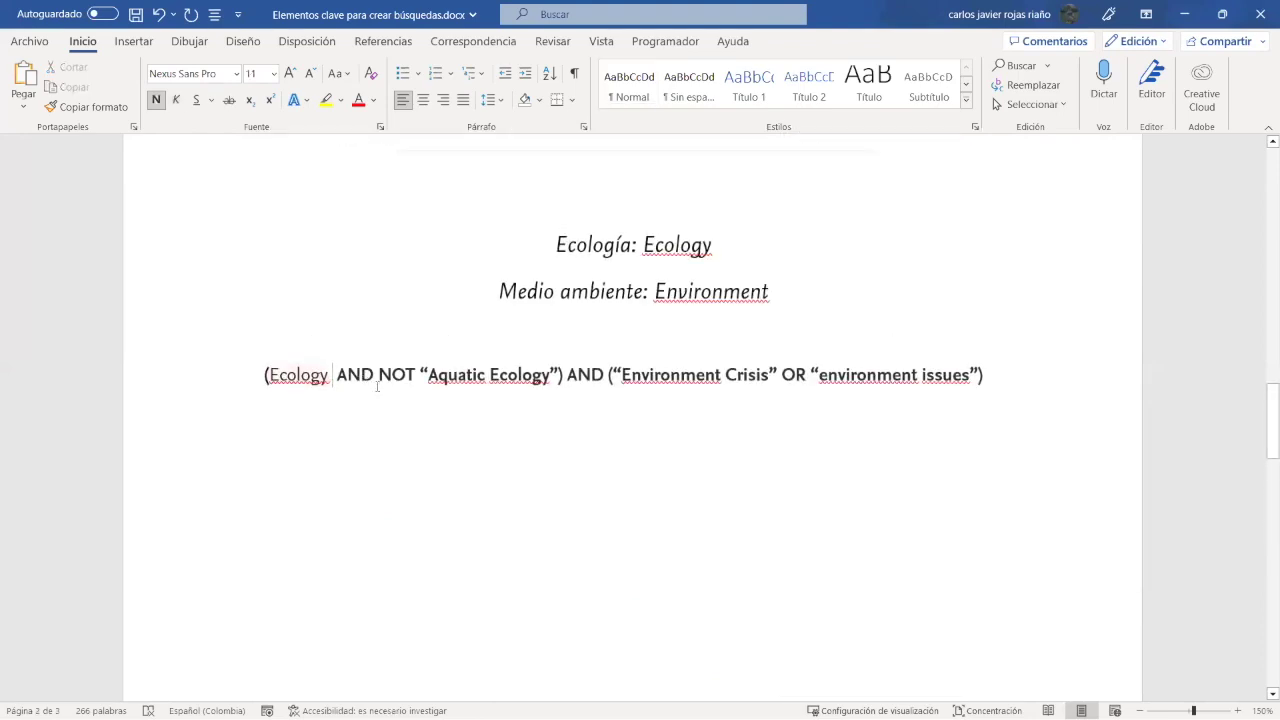
pyautogui.hotkey('ctrl', 'shift', 'Left')
pyautogui.press('BackSpace')
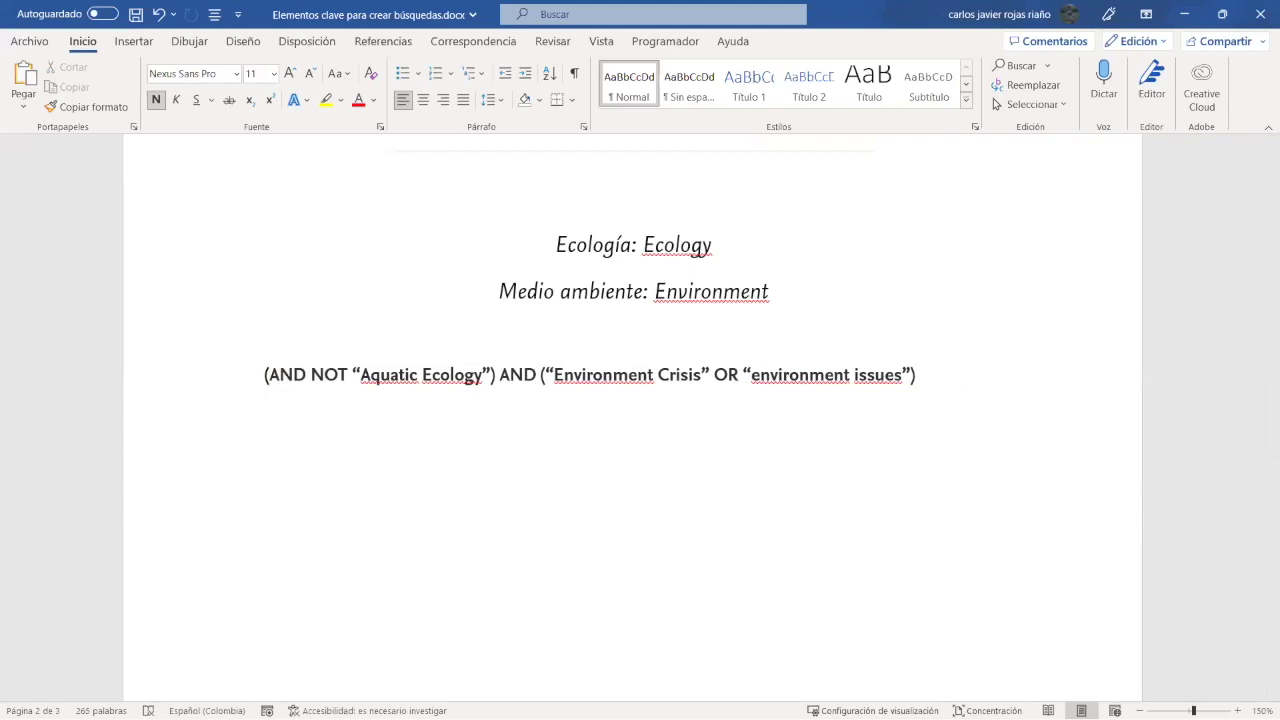
pyautogui.hotkey('ctrl', 'z')
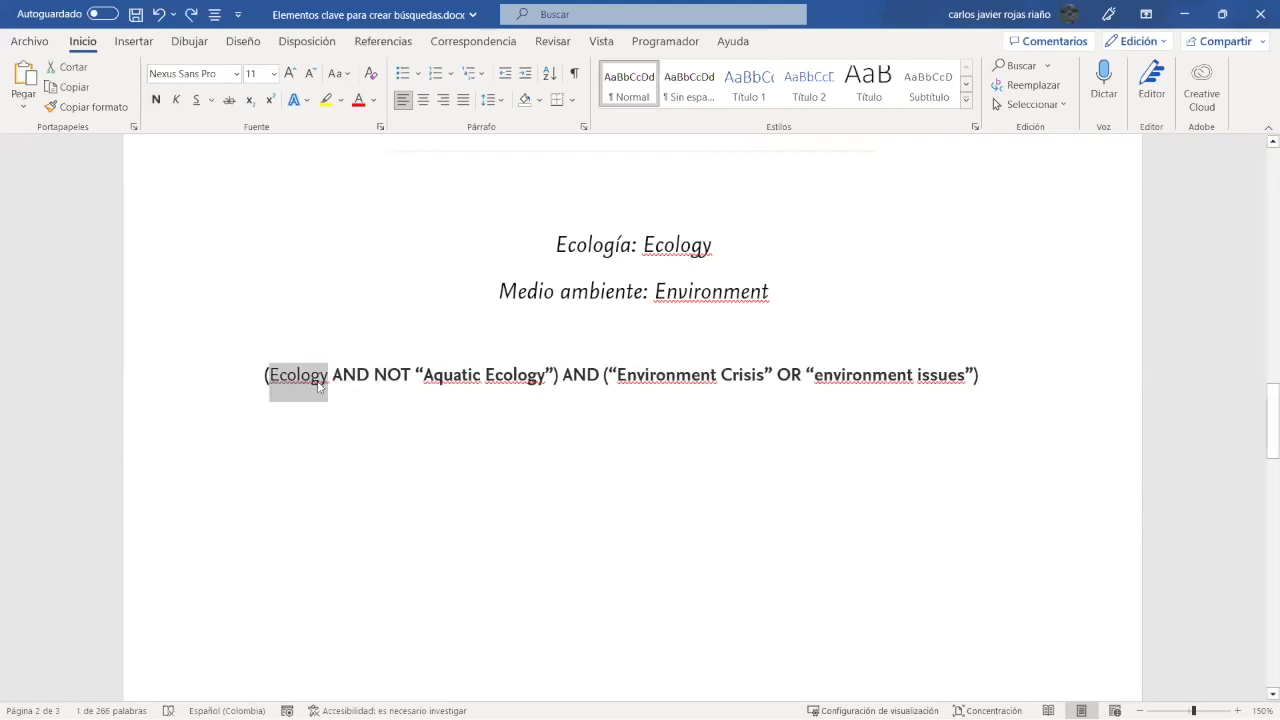
pyautogui.click(330, 379)
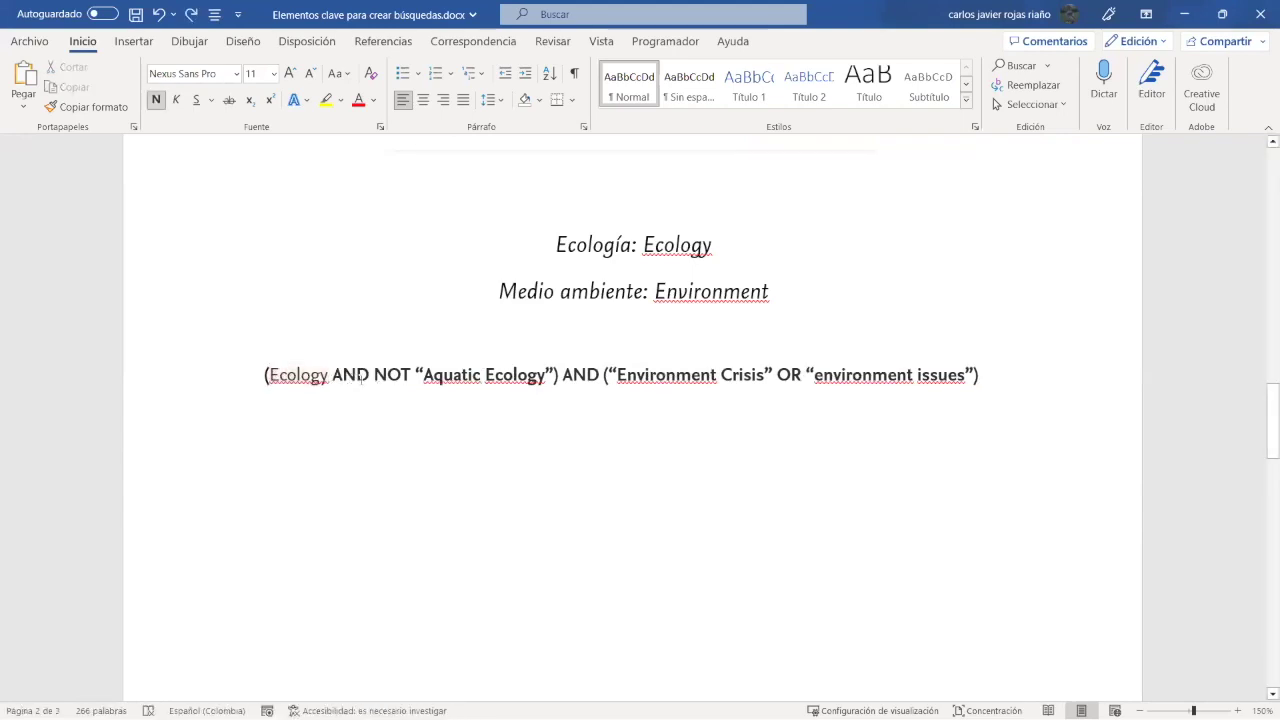
pyautogui.hotkey('ctrl', 'shift', 'Left')
pyautogui.press('BackSpace')
pyautogui.hotkey('ctrl', 'z')
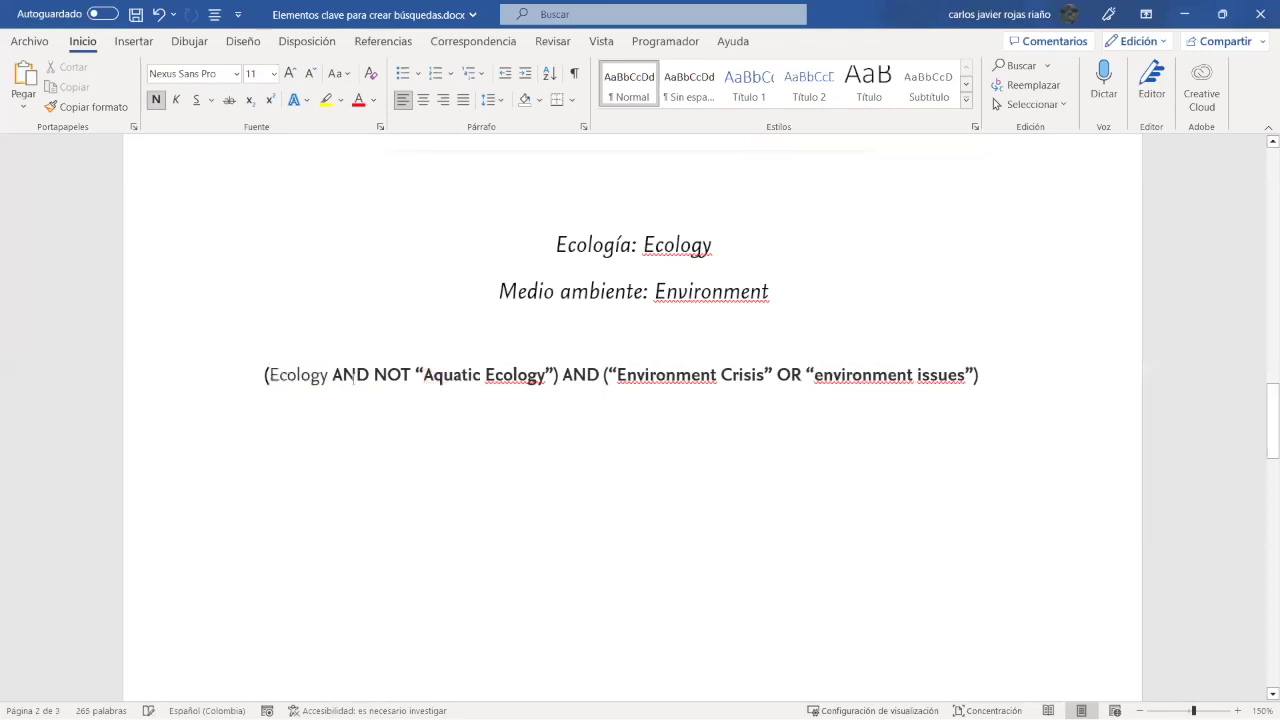
# Step: Replace the first term Ecology in the Boolean expression with the truncated term ECOLOG*, keeping a space before AND NOT
pyautogui.click(341, 376)
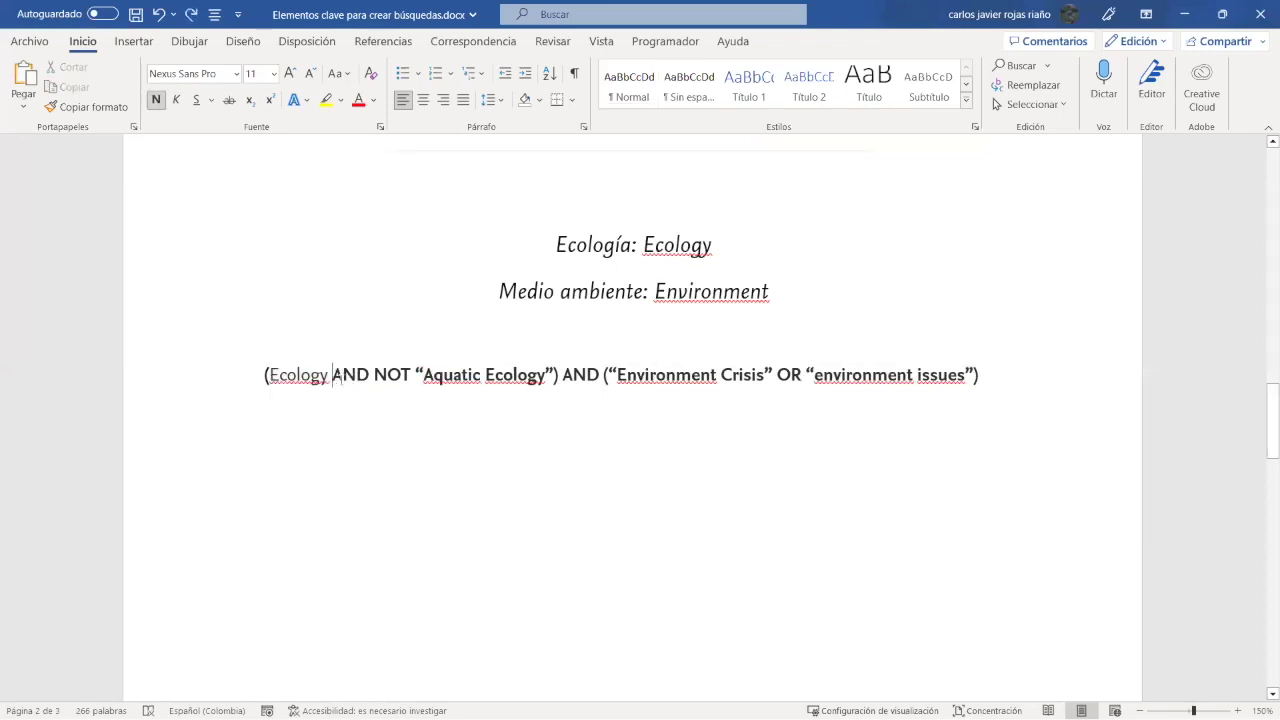
pyautogui.press('BackSpace')
pyautogui.hotkey('ctrl', 'shift', 'Left')
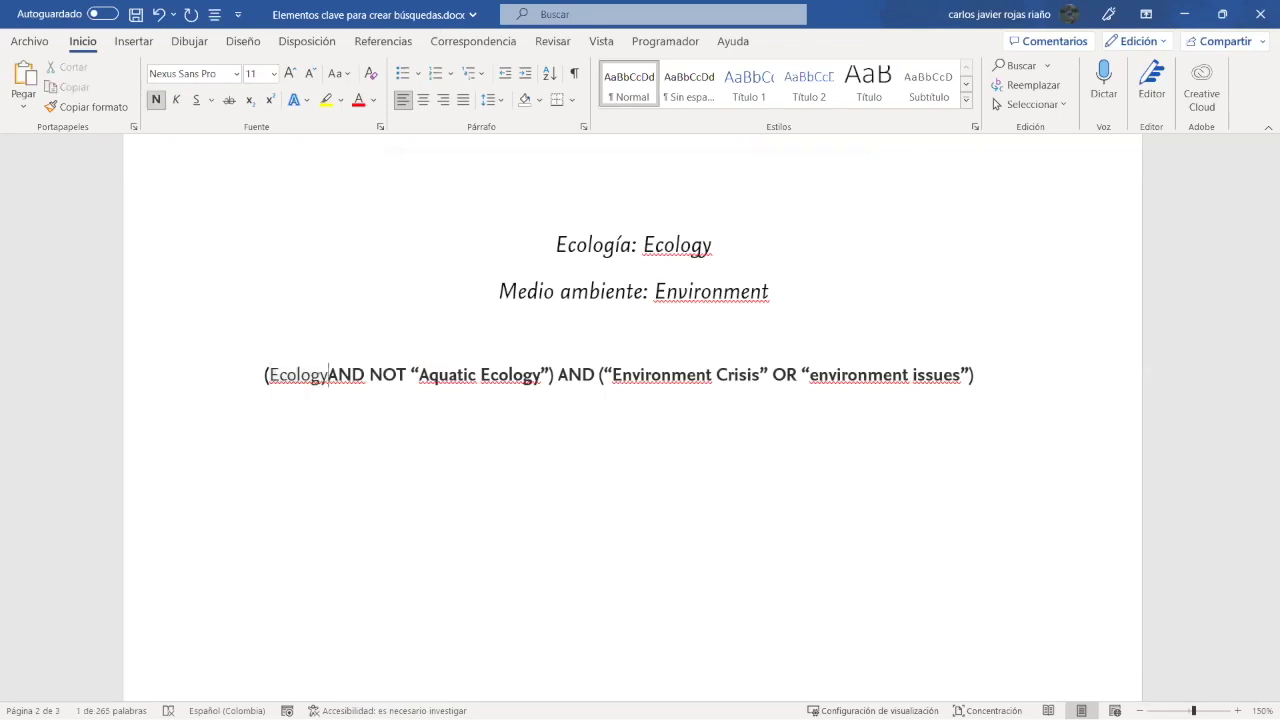
pyautogui.write('E')
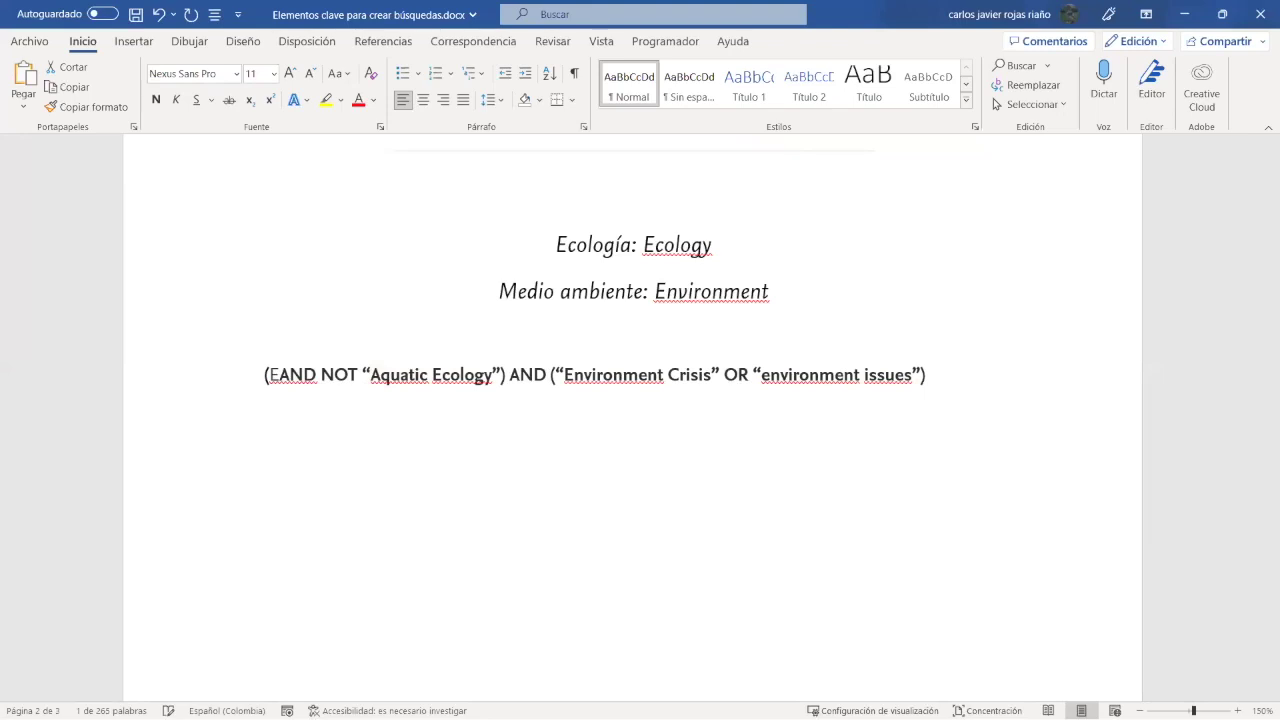
pyautogui.write('COL')
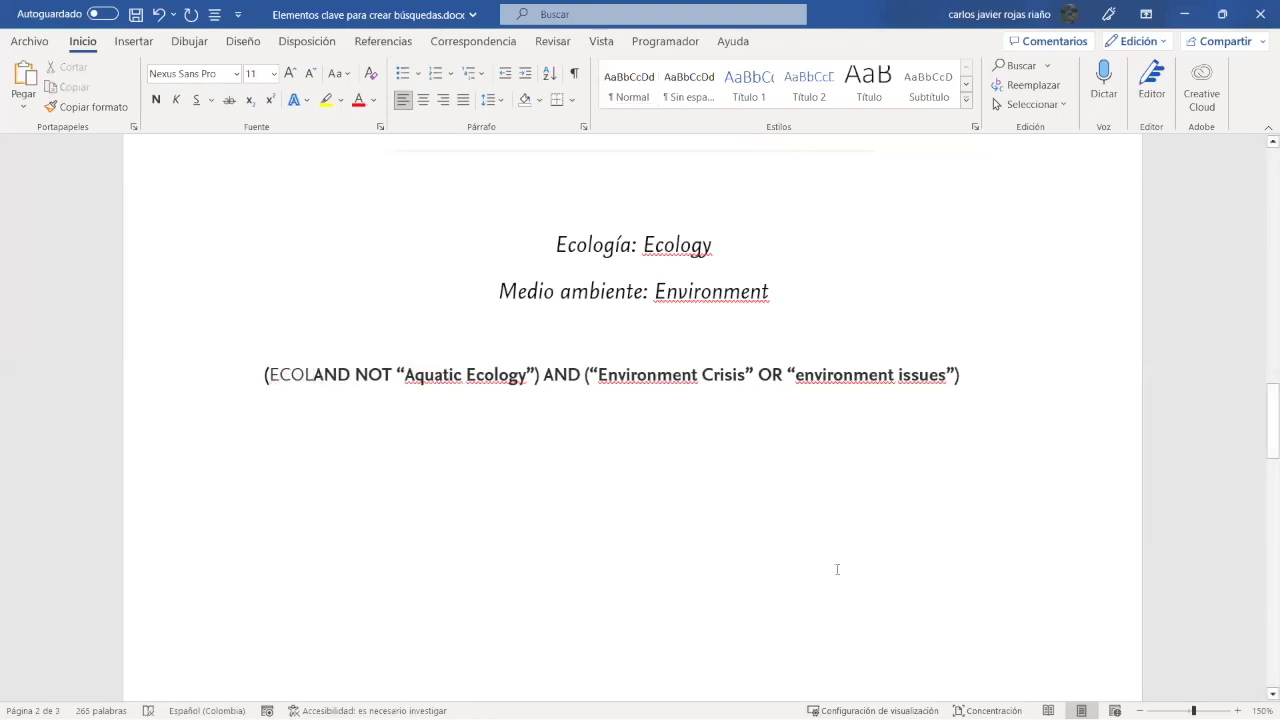
pyautogui.write('OG*')
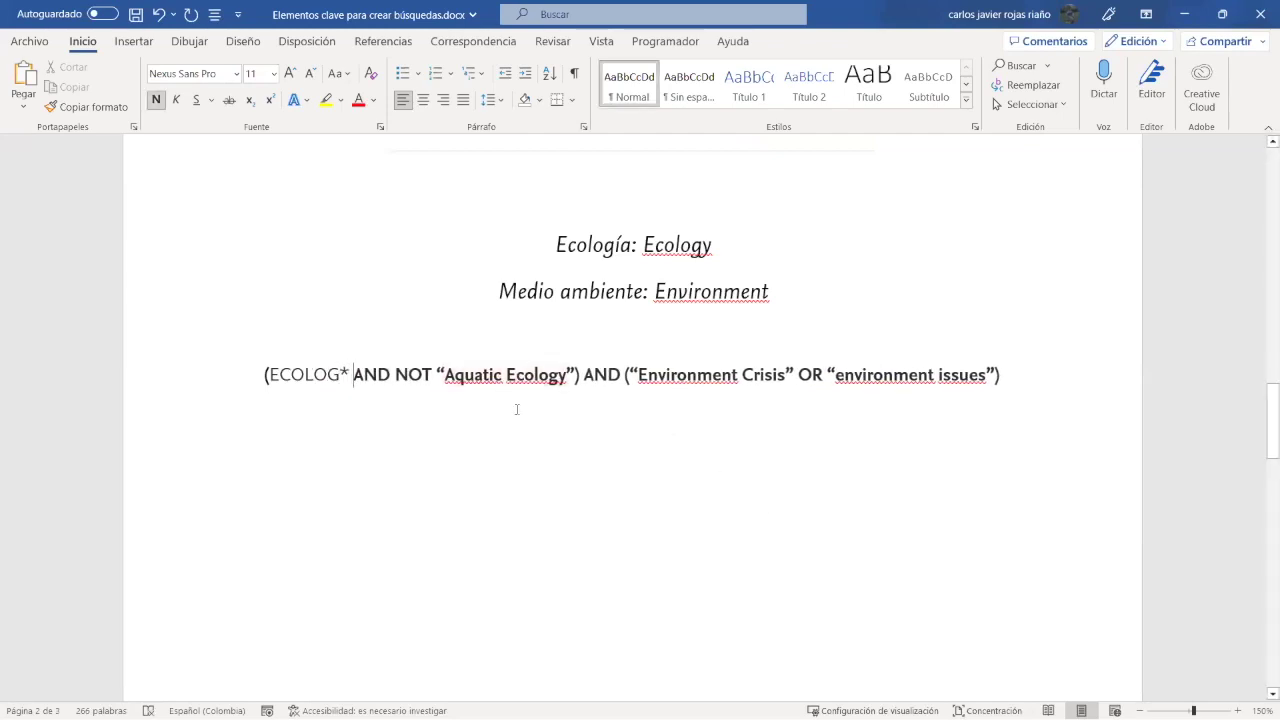
# Step: Replace the quotation marks around Environment Crisis with curly braces so the term reads {Environment Crisis}
pyautogui.click(791, 370)
pyautogui.press('BackSpace')
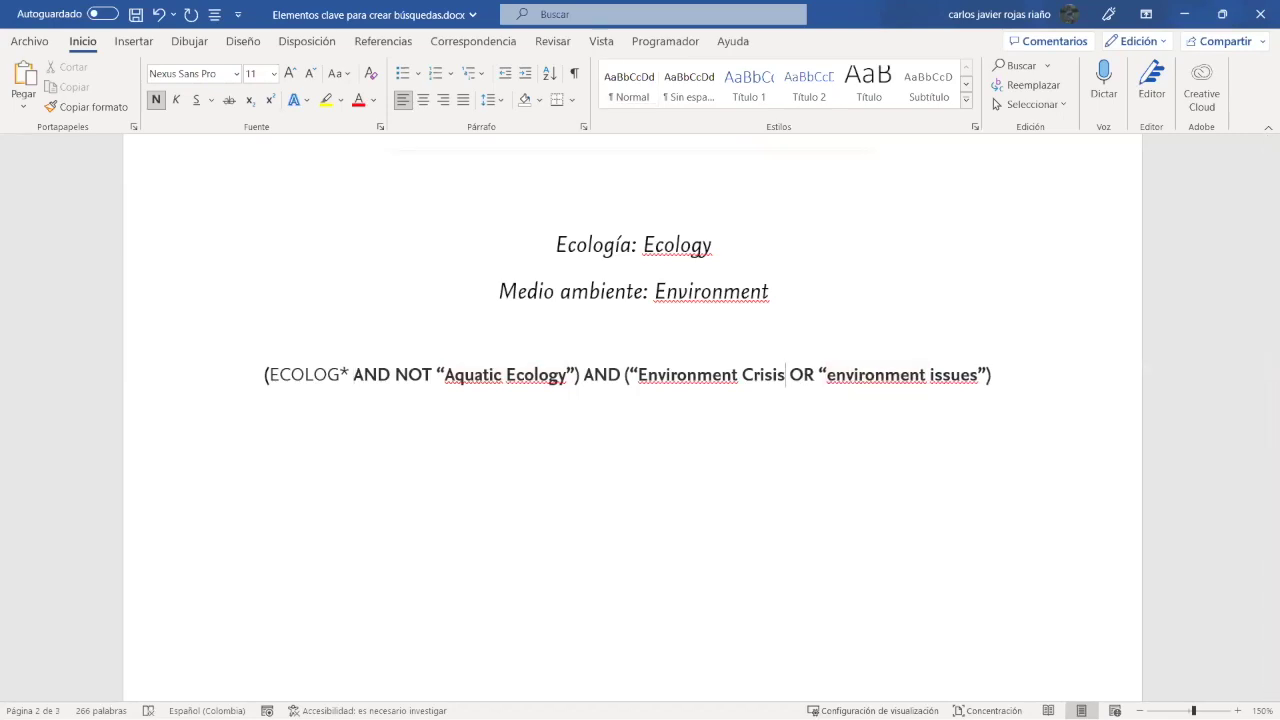
pyautogui.write('}')
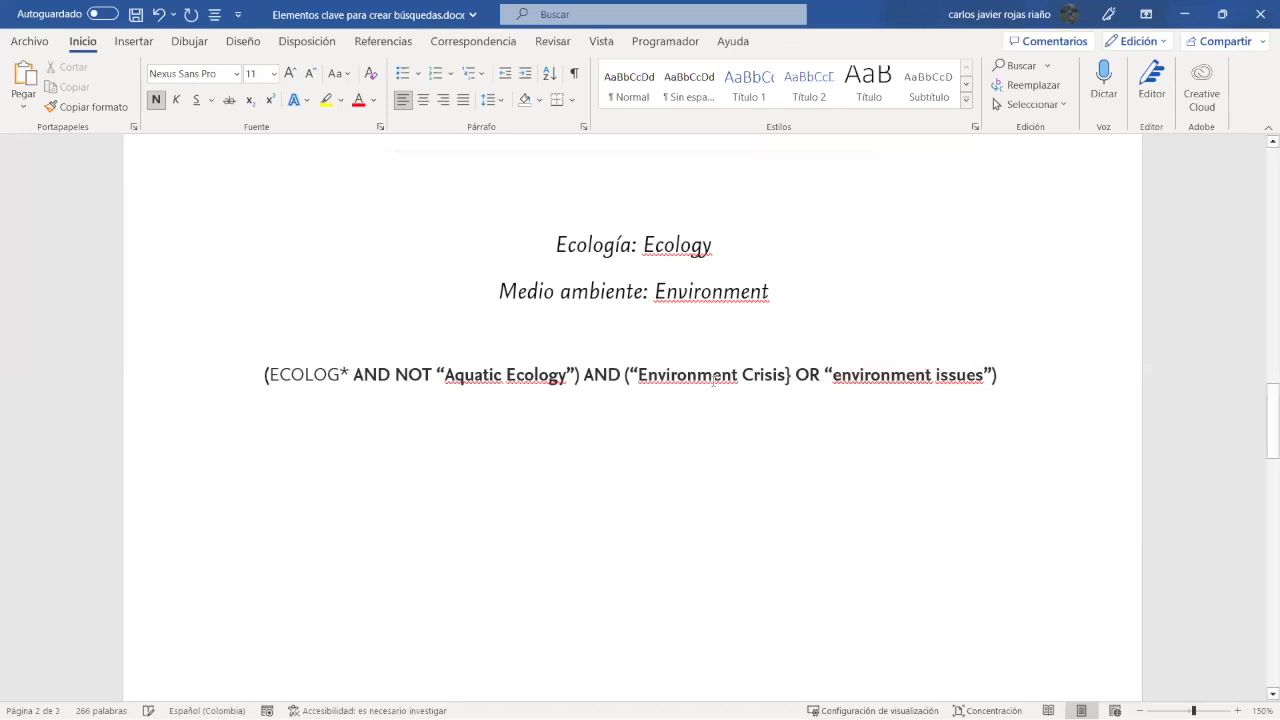
pyautogui.click(639, 374)
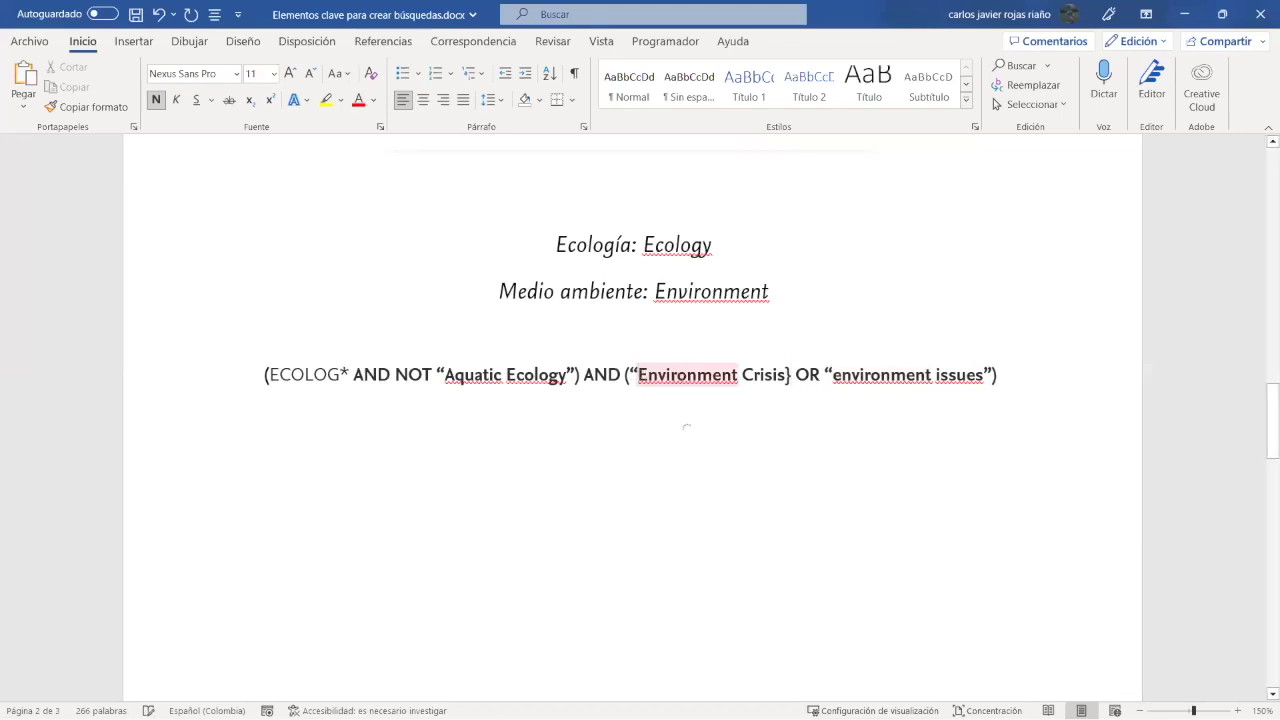
pyautogui.press('BackSpace')
pyautogui.write('{')
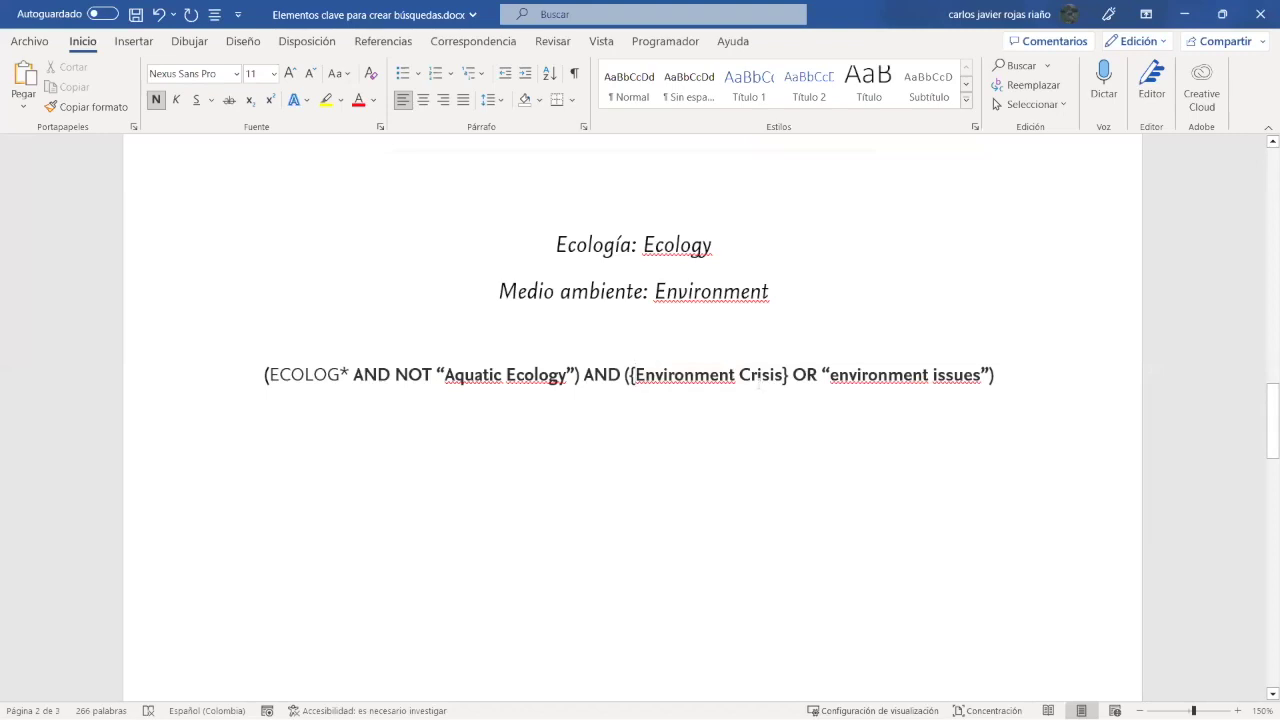
# Step: Replace the final y in "Aquatic Ecology" with a question mark wildcard and highlight the wildcard
pyautogui.click(566, 375)
pyautogui.press('BackSpace')
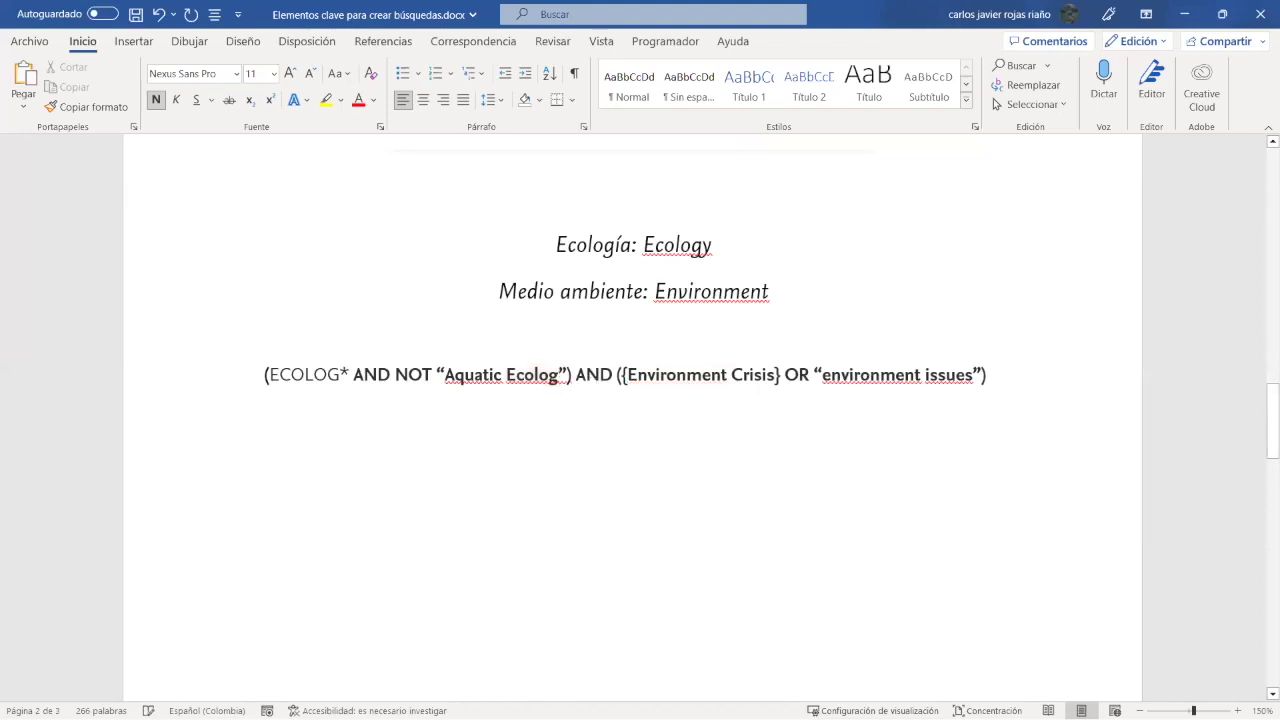
pyautogui.write('?')
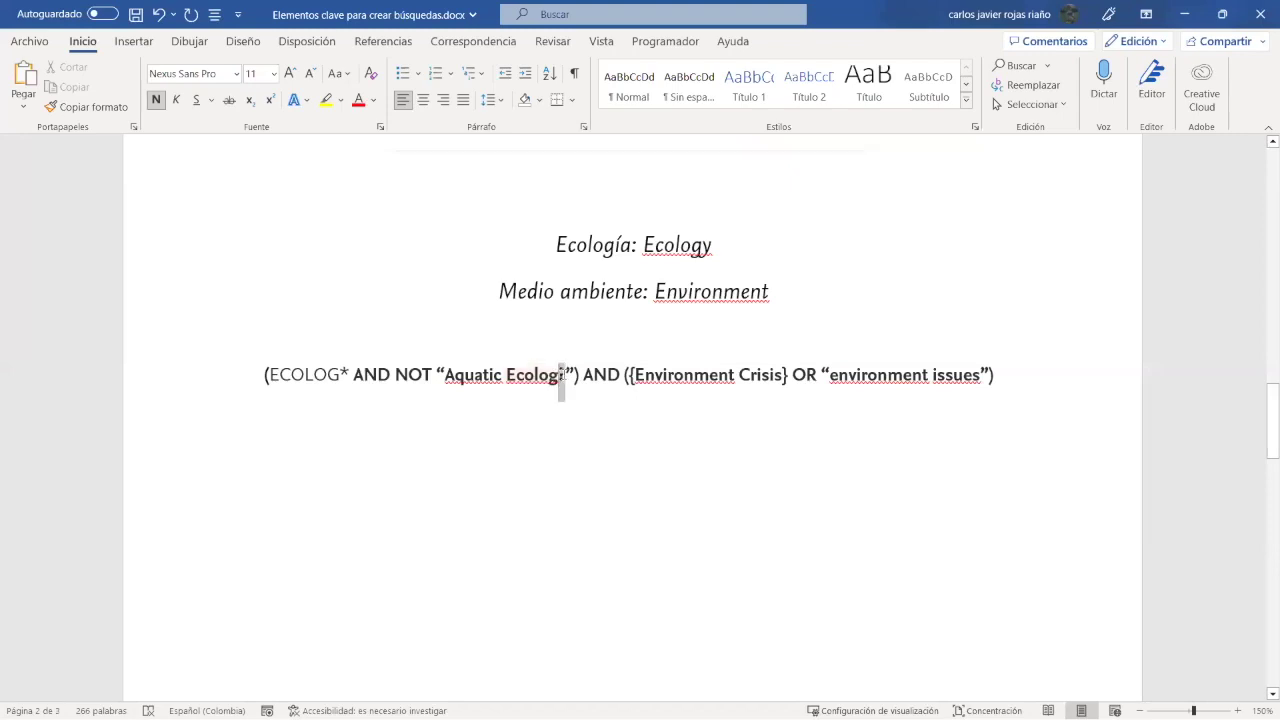
pyautogui.moveTo(560, 377); pyautogui.dragTo(566, 380)
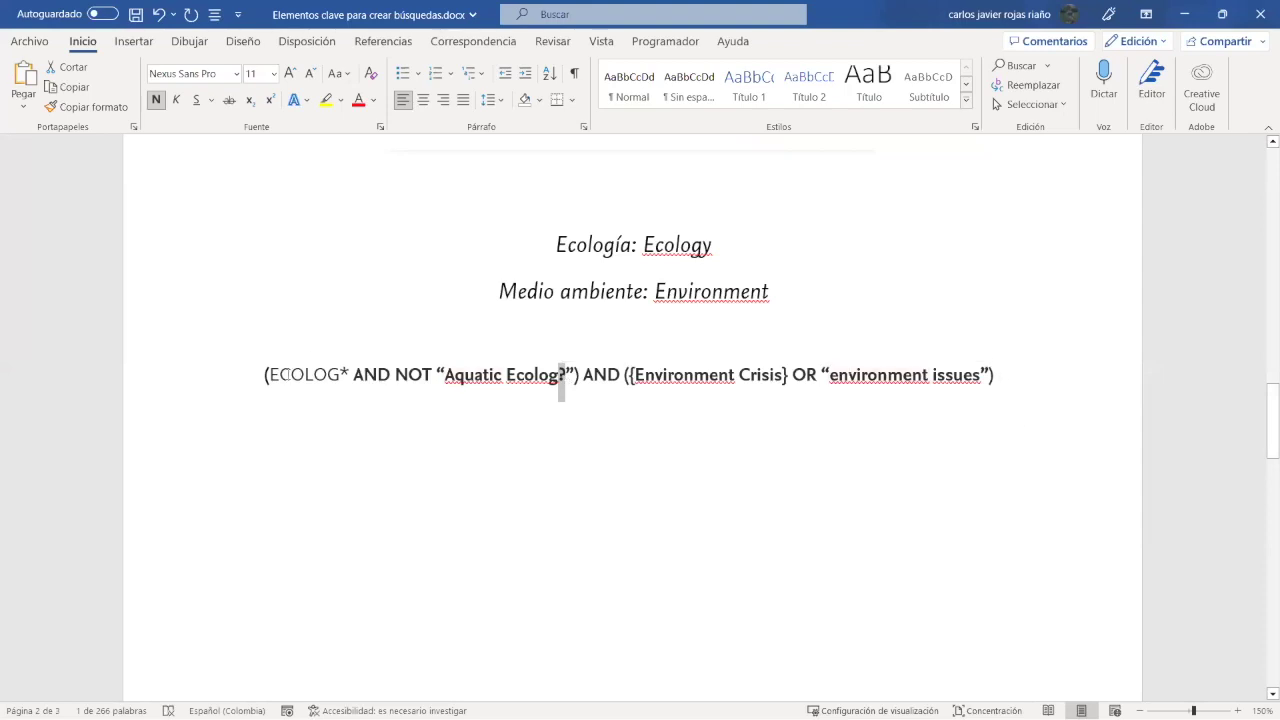
# Step: Copy the whole Boolean expression, switch to Scopus, and run it as a new document search within Article title, Abstract, Keywords
pyautogui.moveTo(266, 375); pyautogui.dragTo(1008, 367)
pyautogui.hotkey('ctrl', 'c')
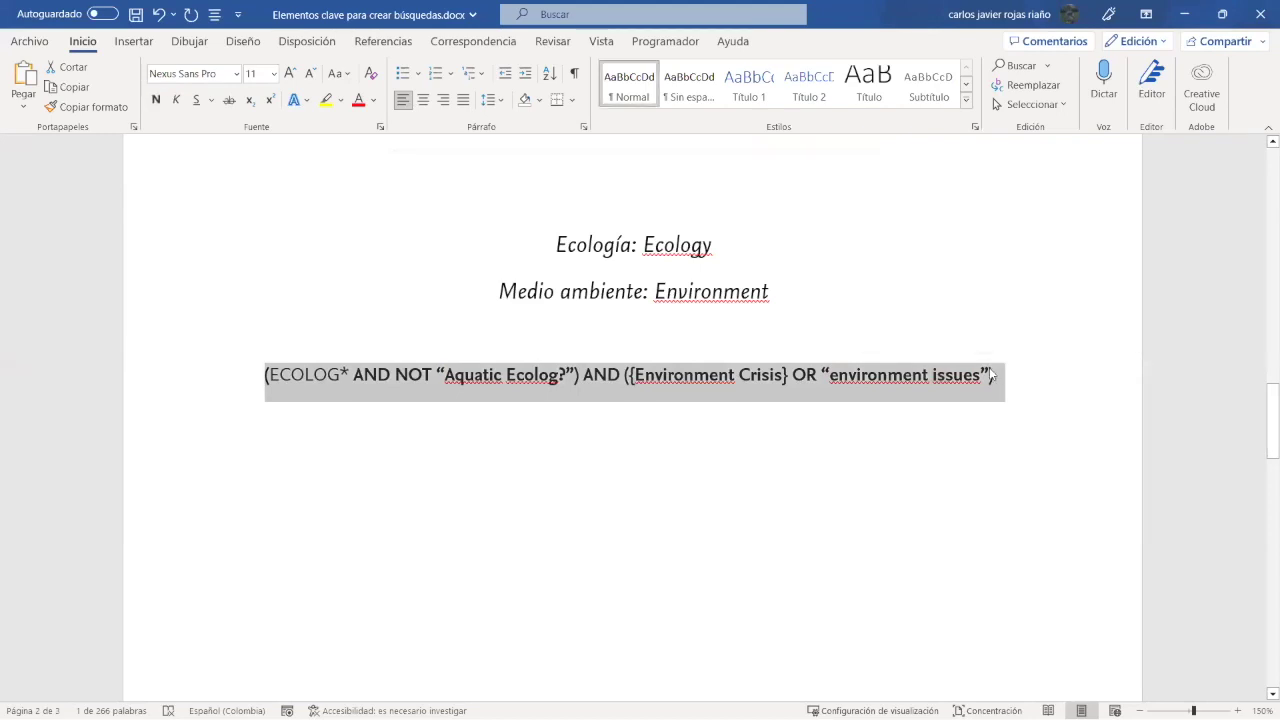
pyautogui.click(990, 370)
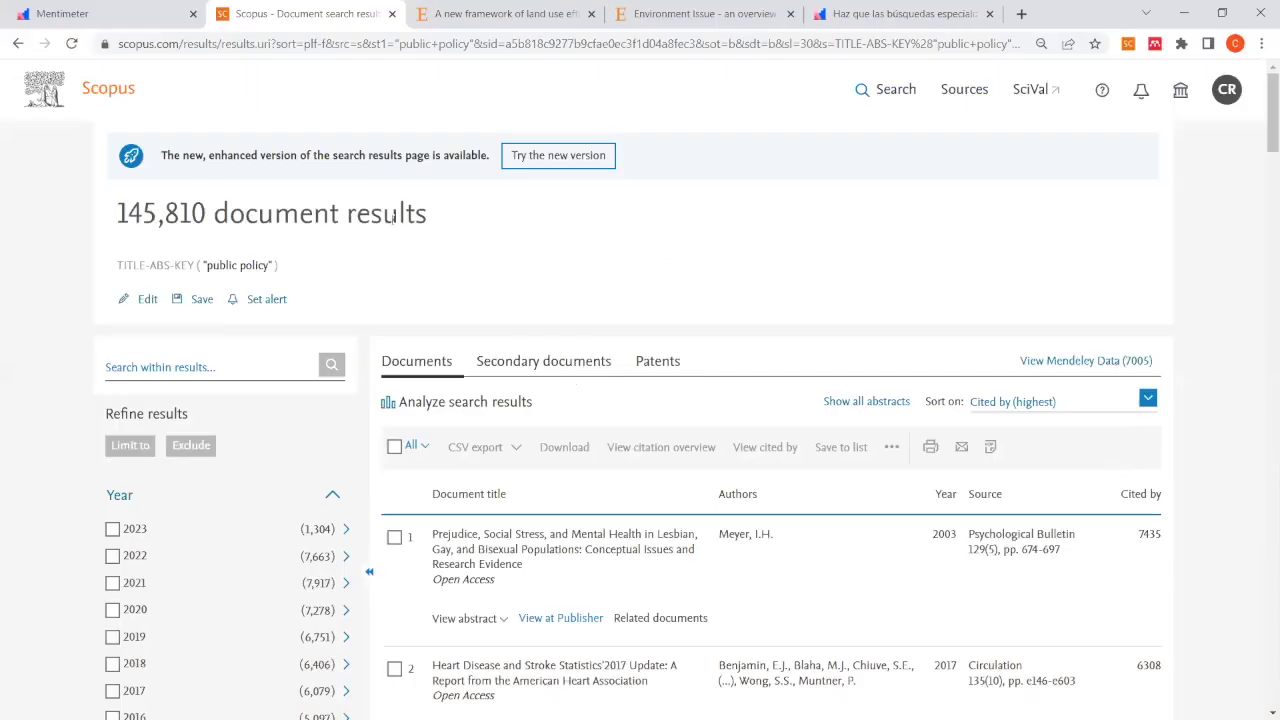
pyautogui.hotkey('alt', 'Tab')
pyautogui.click(86, 95)
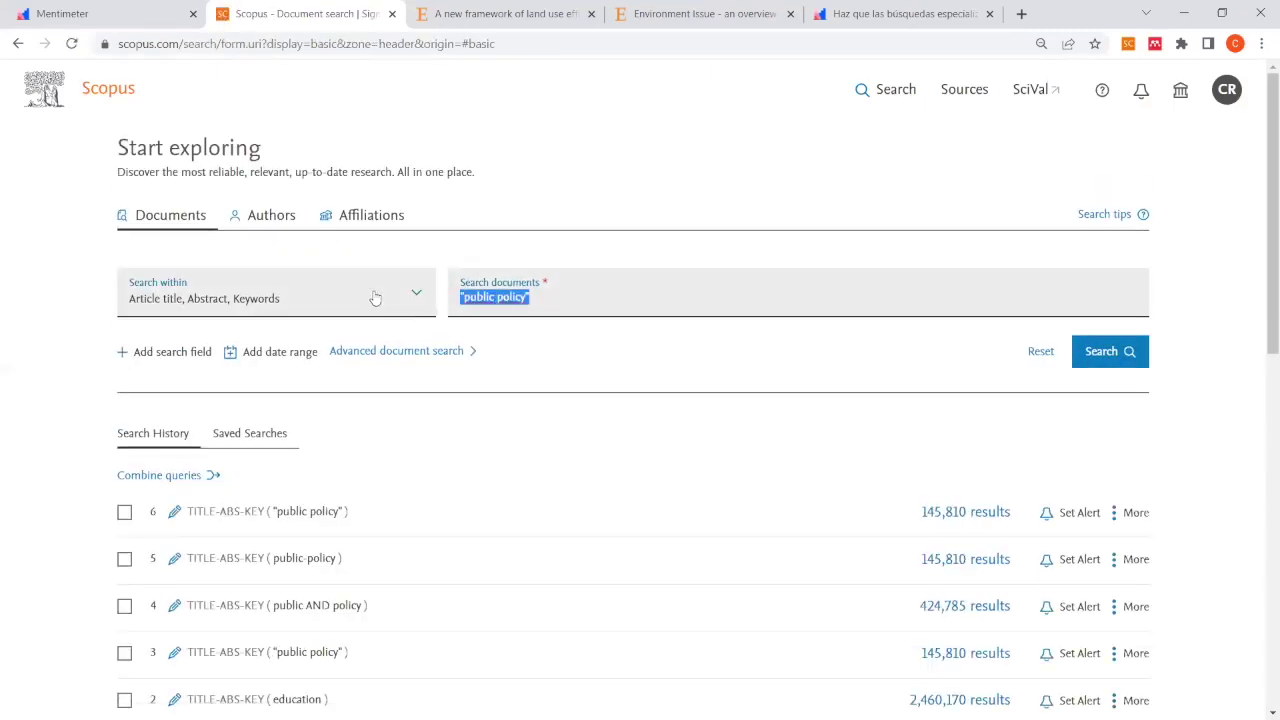
pyautogui.hotkey('ctrl', 'v')
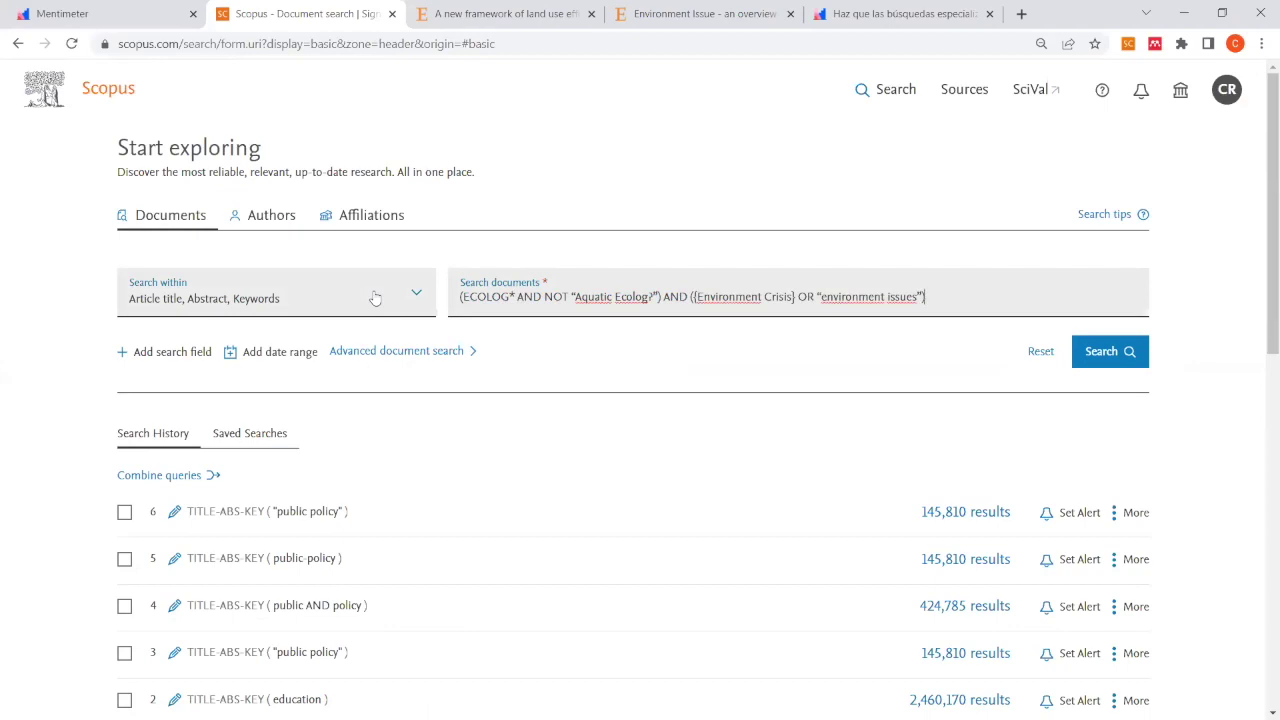
pyautogui.press('Return')
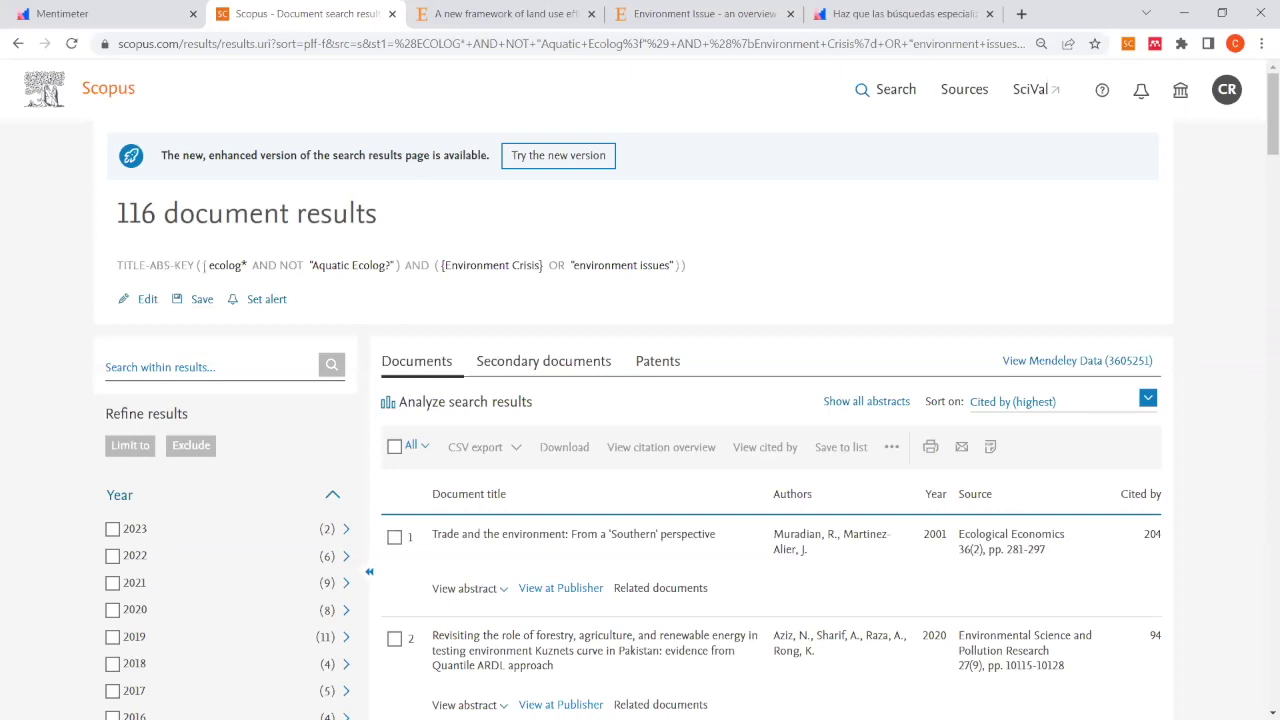
# Step: Edit the Scopus query to search within All fields and run it again
pyautogui.click(145, 299)
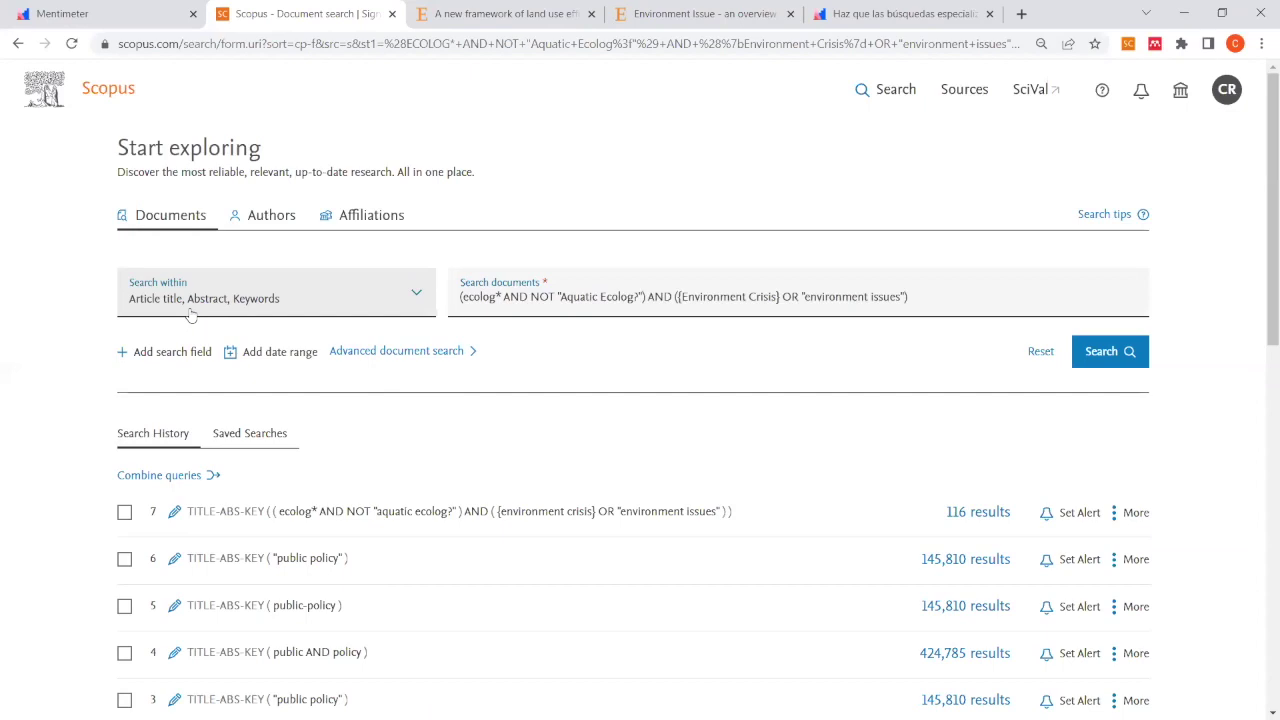
pyautogui.click(191, 312)
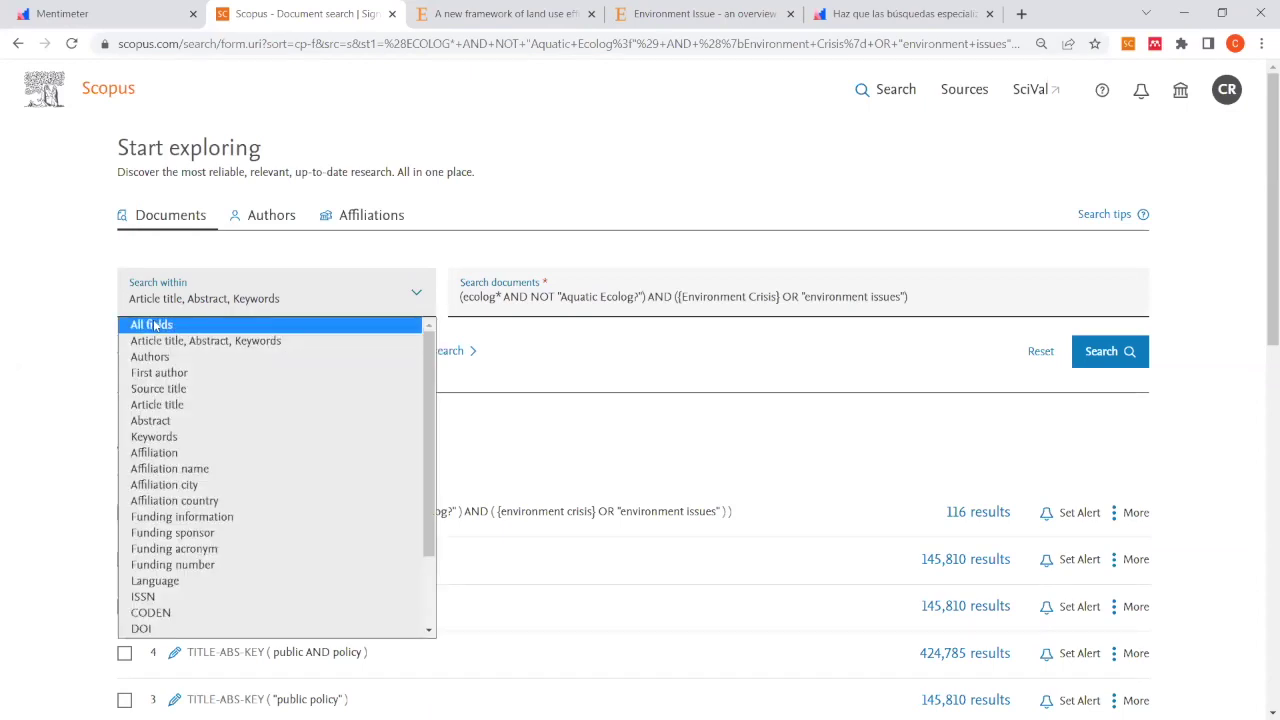
pyautogui.click(224, 326)
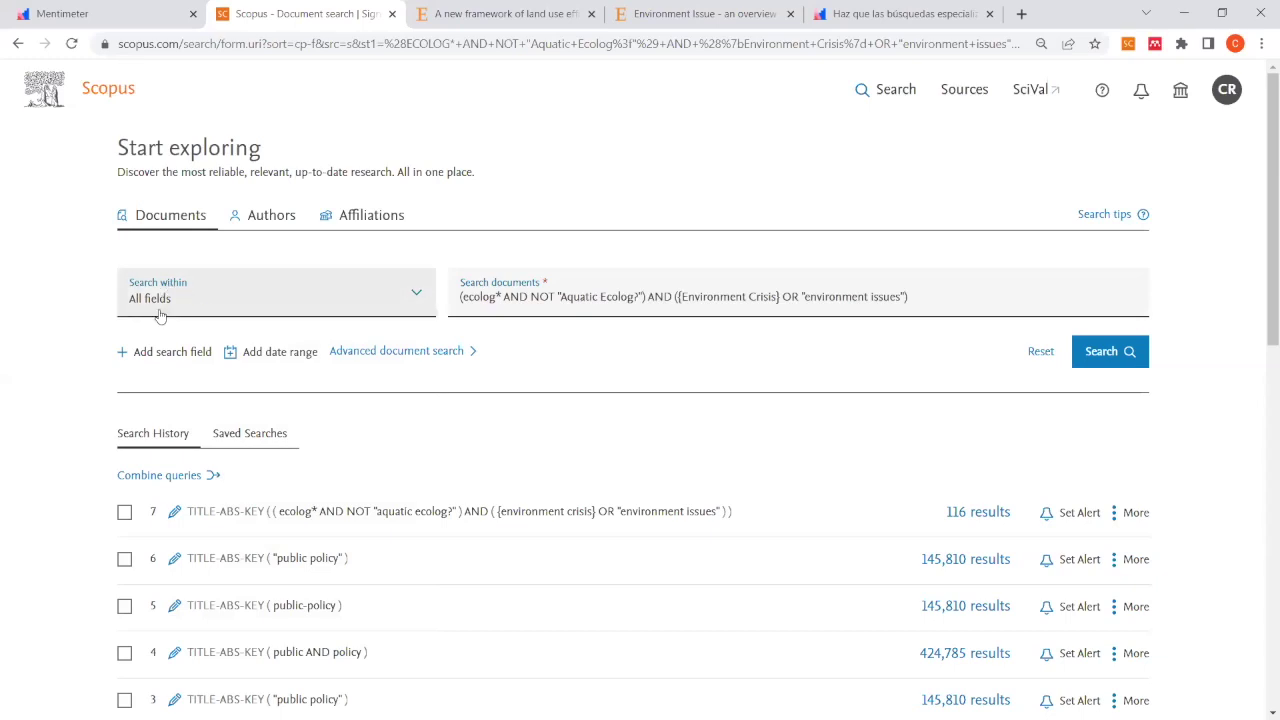
pyautogui.click(1136, 353)
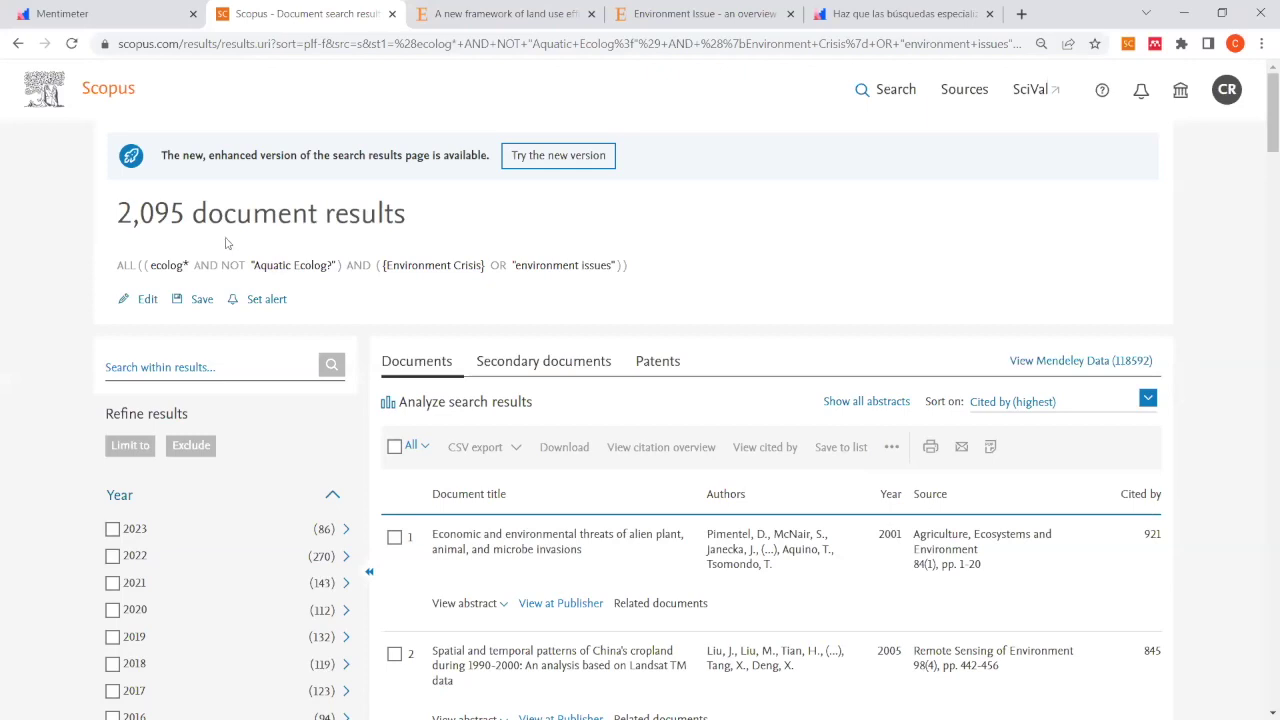
# Step: Examine the year, subject area and keyword filters, compare them with the Word expression, and highlight the total number of document results
pyautogui.scroll(-2, 202, 353)
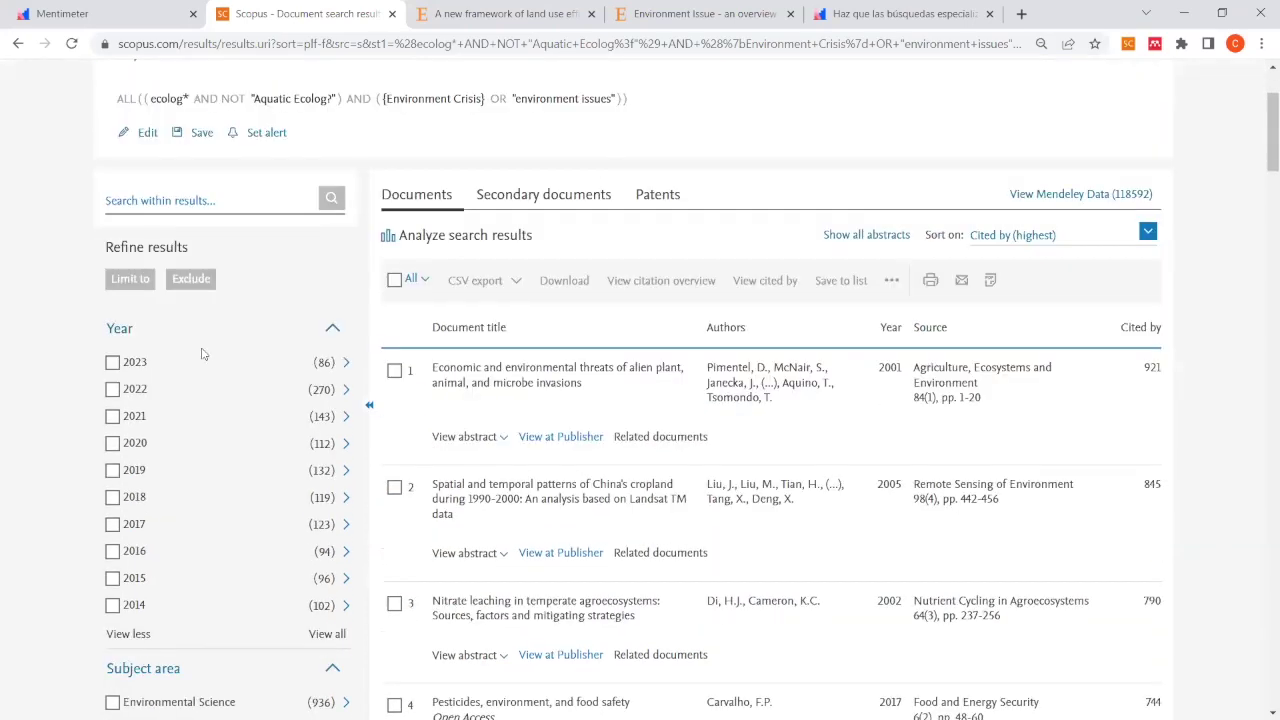
pyautogui.scroll(-6, 202, 353)
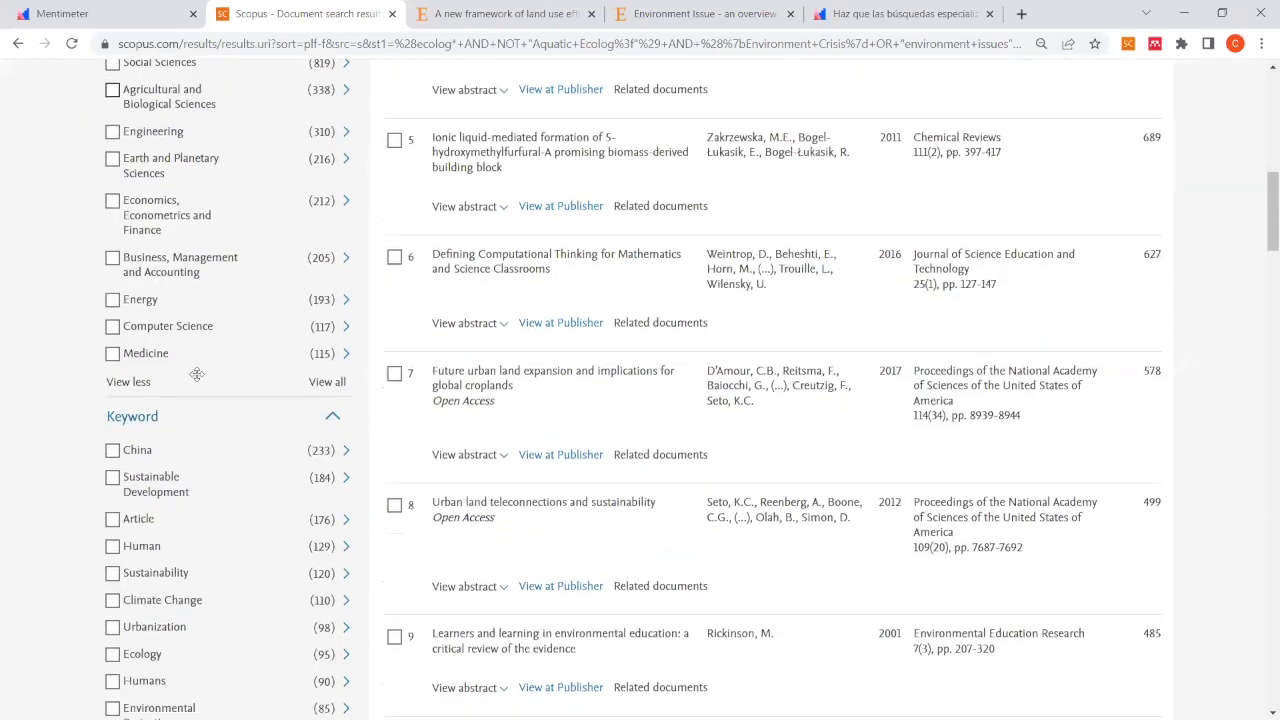
pyautogui.scroll(-2, 140, 525)
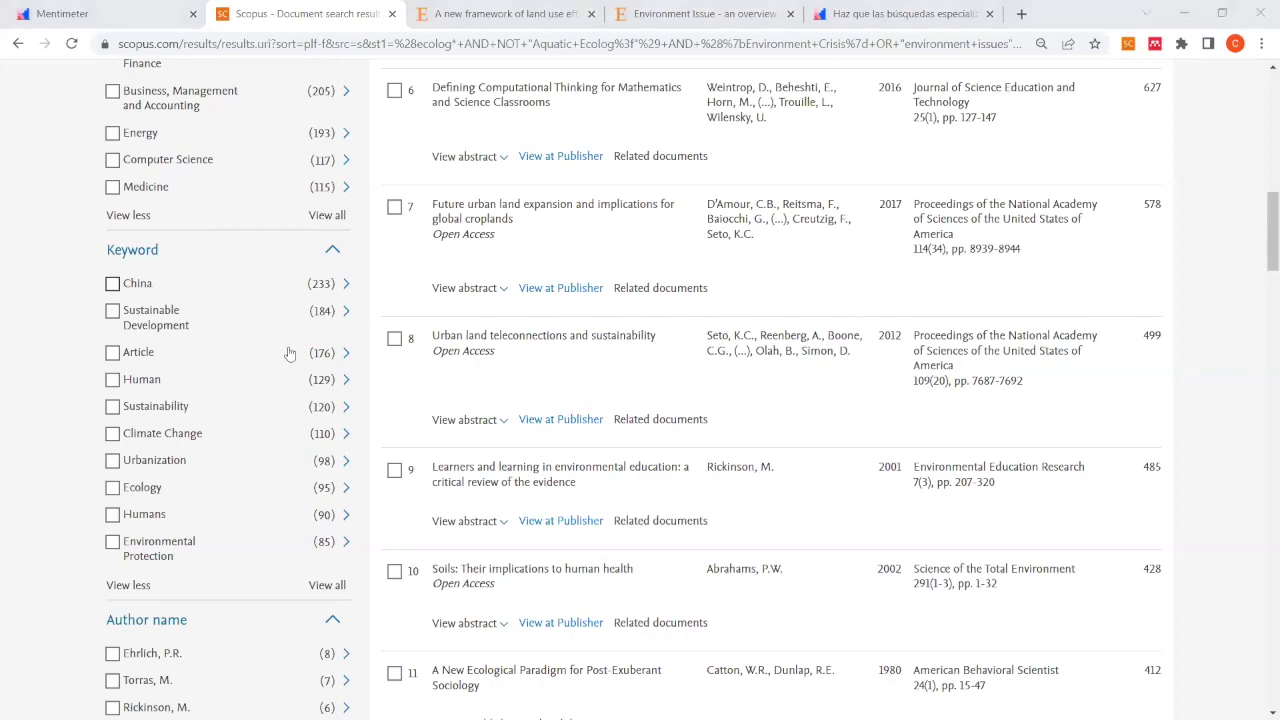
pyautogui.hotkey('alt', 'Tab')
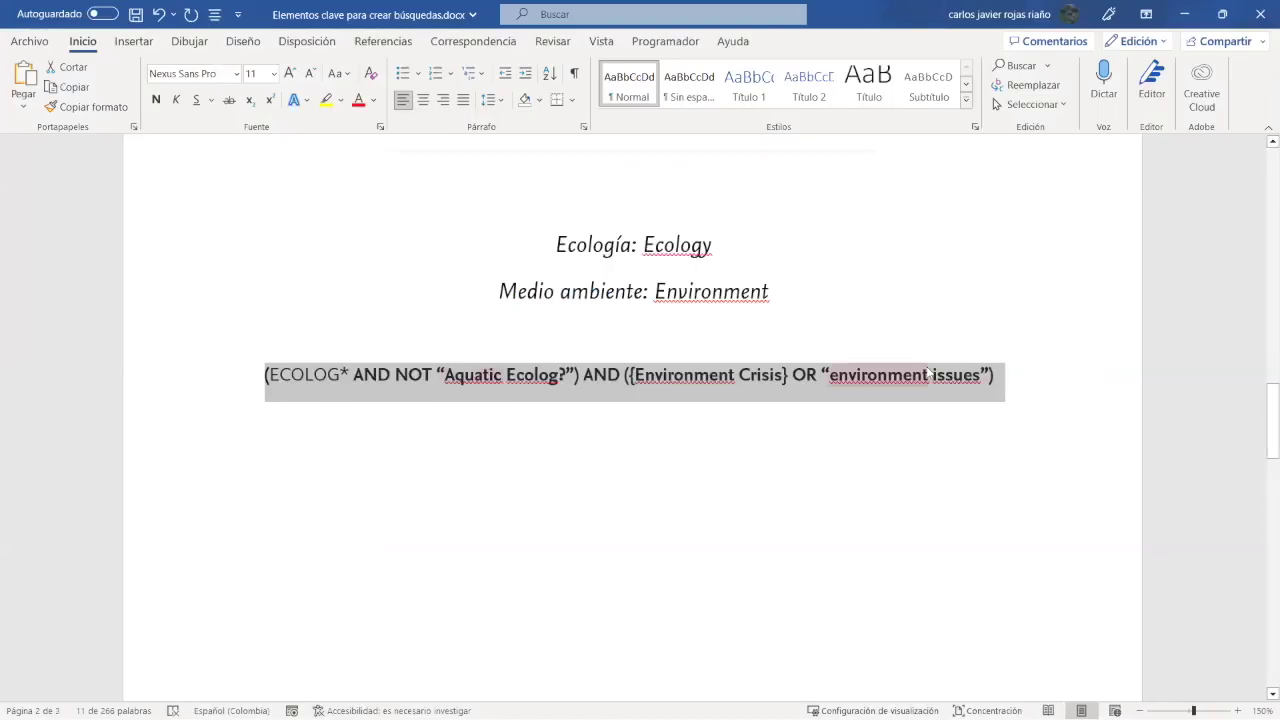
pyautogui.hotkey('alt', 'Tab')
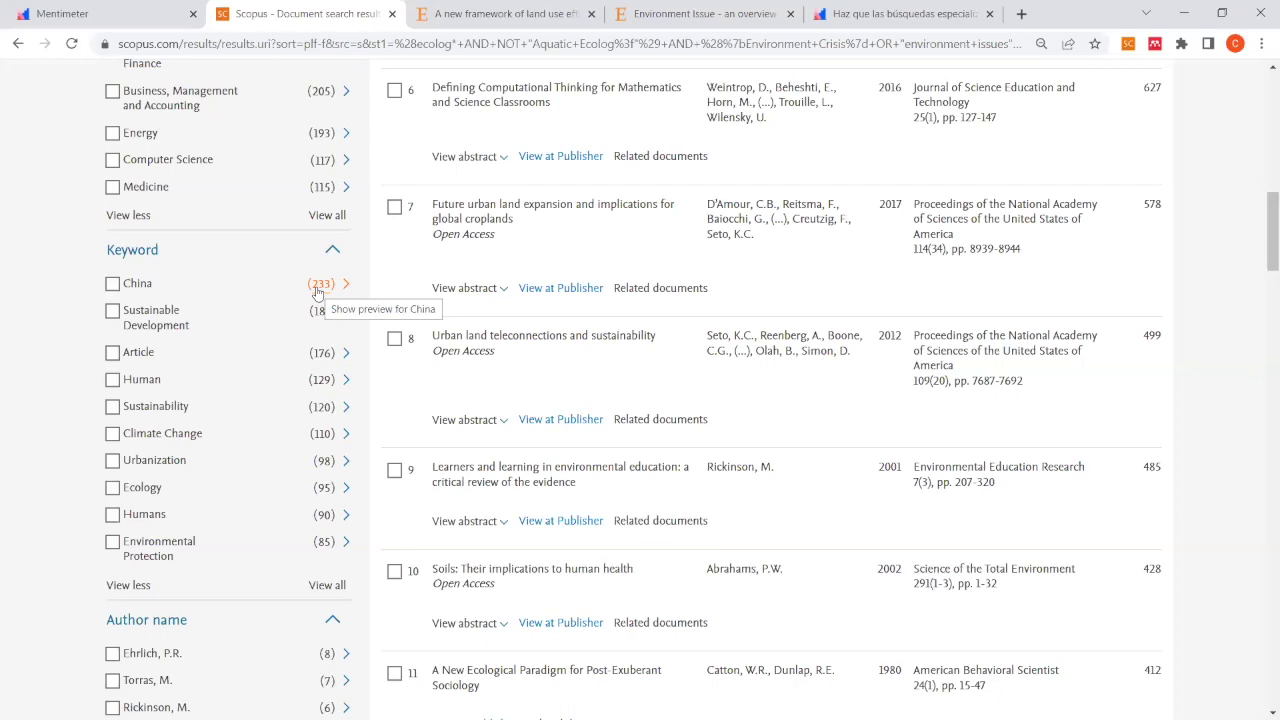
pyautogui.scroll(15, 316, 291)
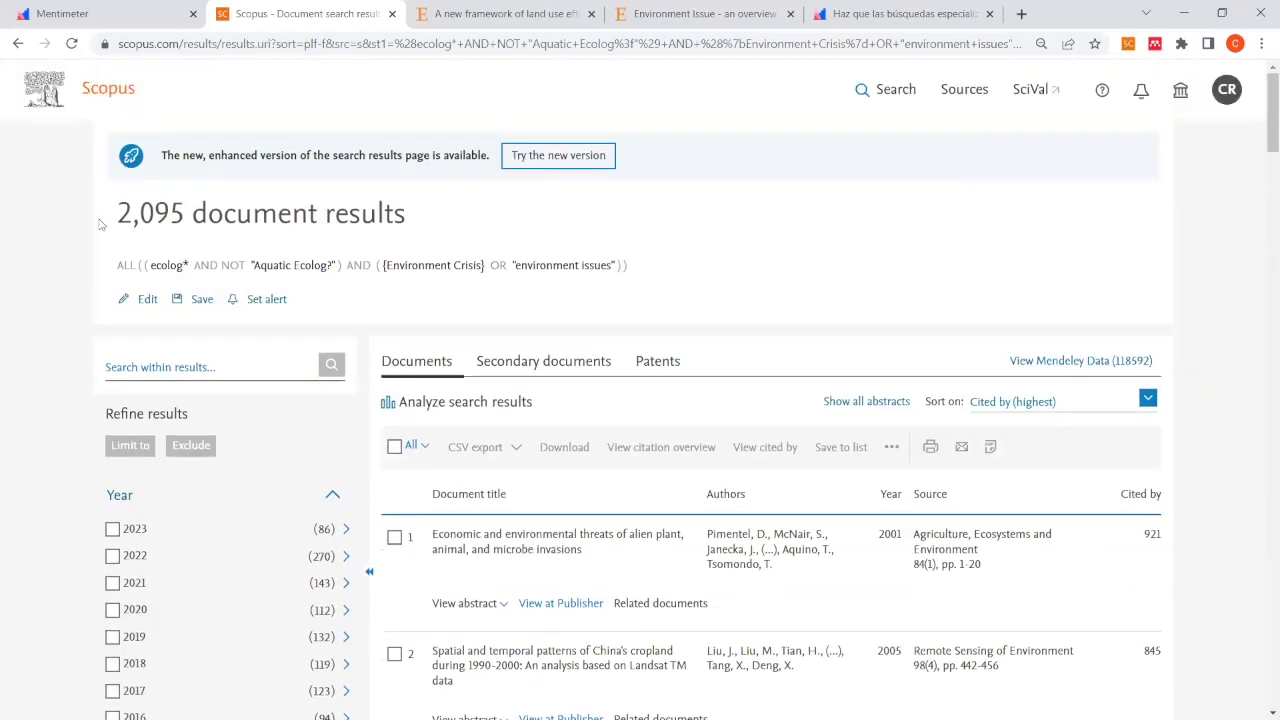
pyautogui.moveTo(116, 222); pyautogui.dragTo(183, 213)
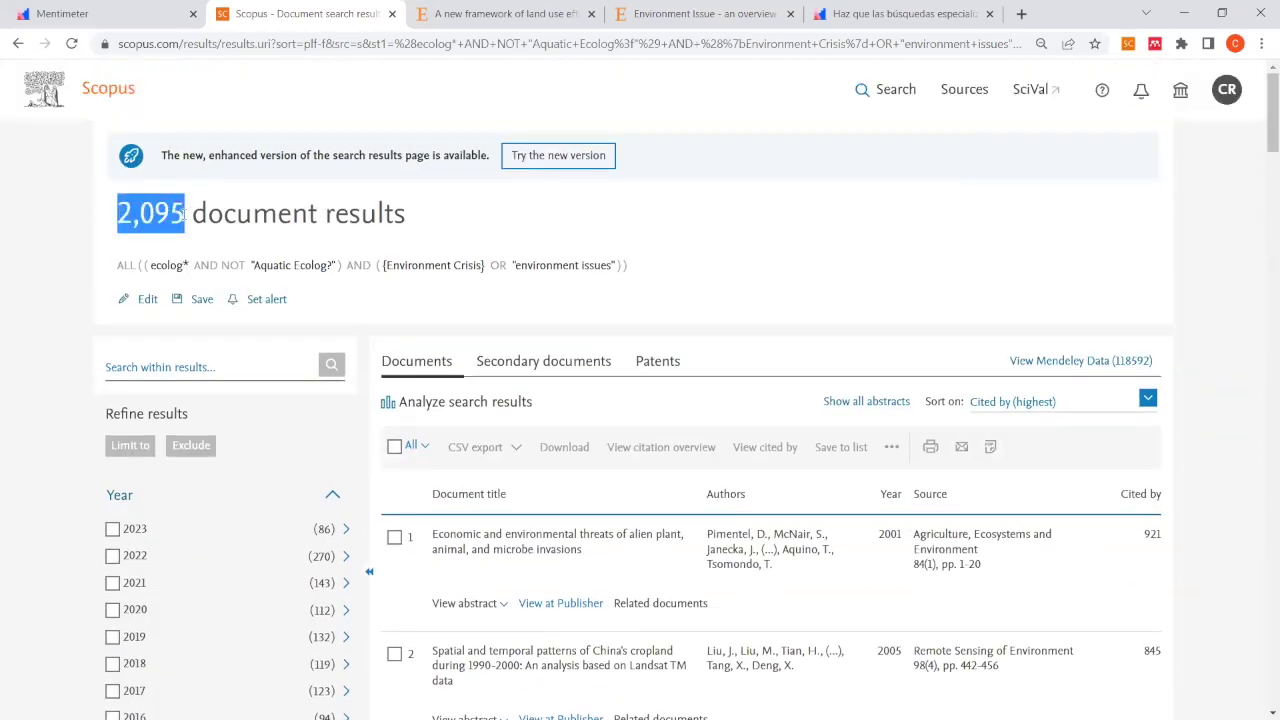
# Step: Examine the subject area and keyword filters again, highlight the Environmental Protection keyword, and return to the query summary
pyautogui.scroll(-6, 195, 545)
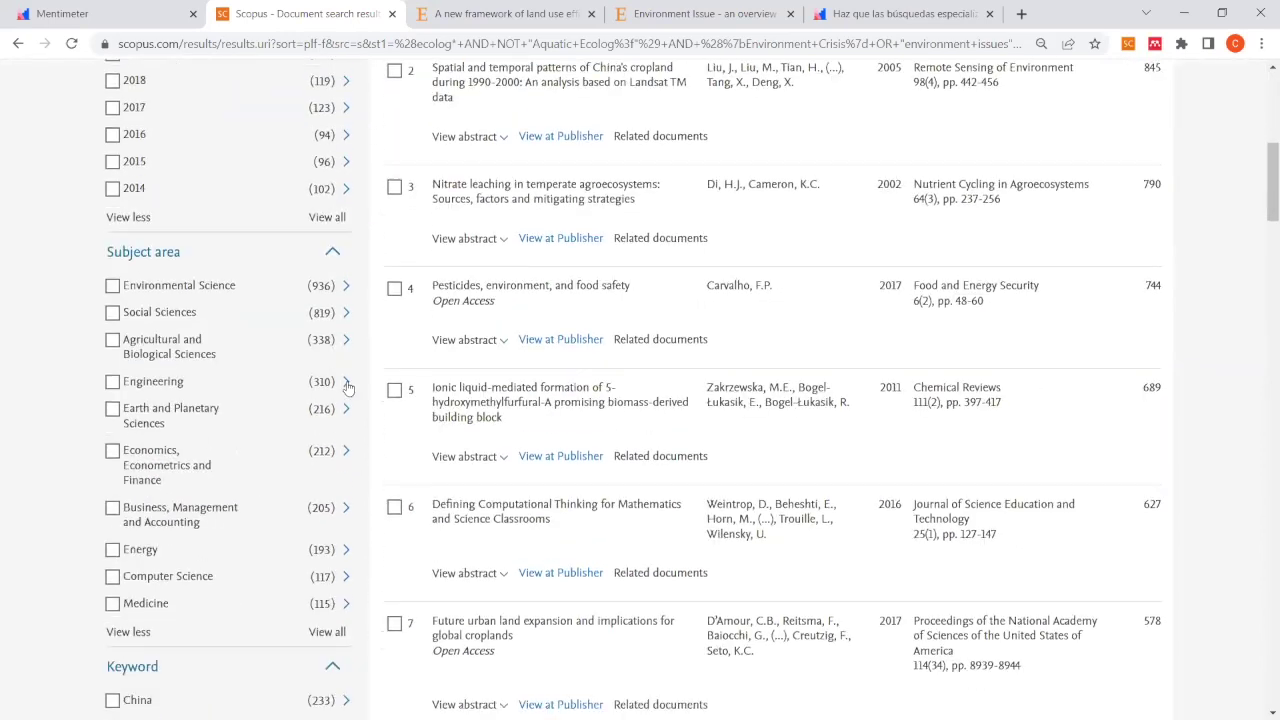
pyautogui.scroll(3, 336, 465)
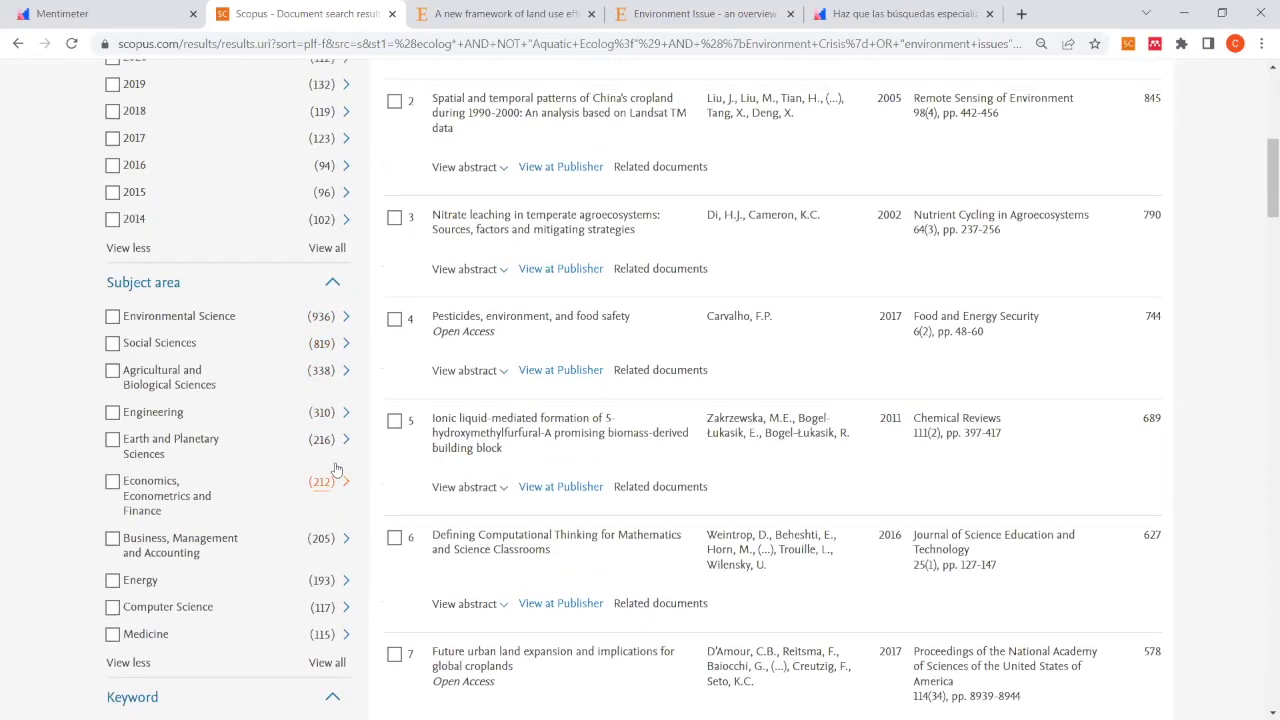
pyautogui.scroll(-5, 330, 430)
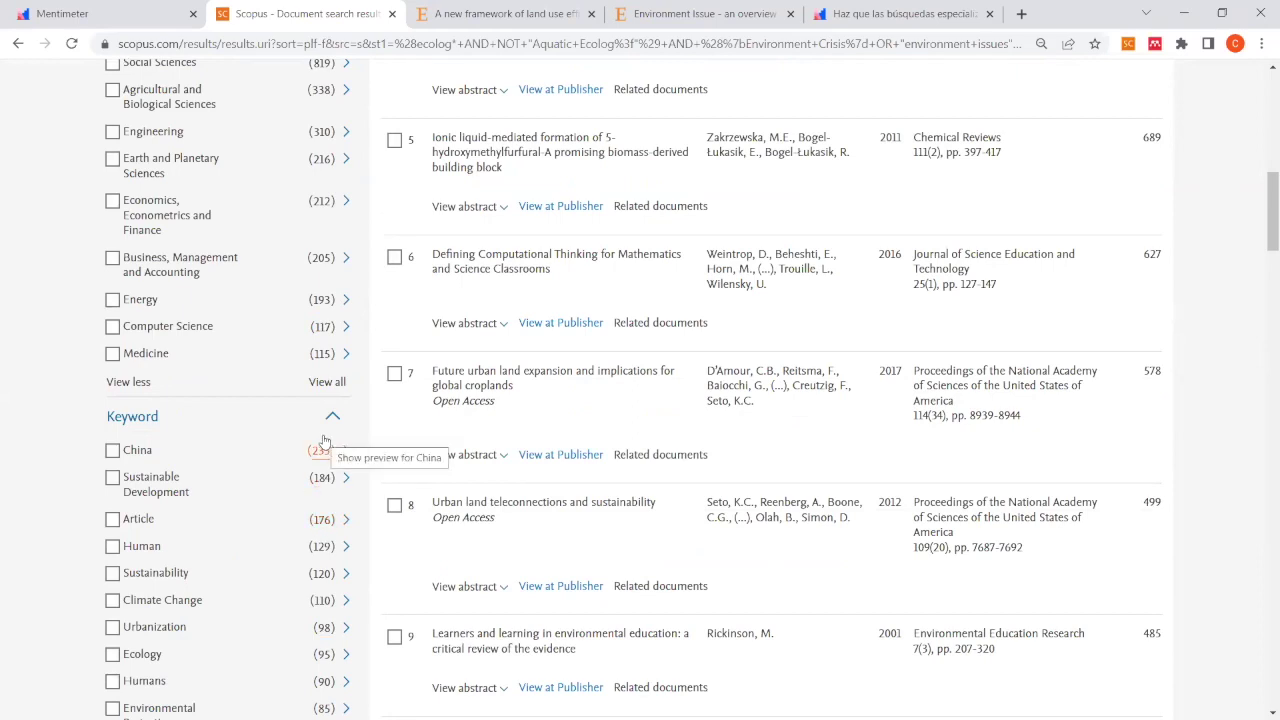
pyautogui.scroll(-2, 323, 440)
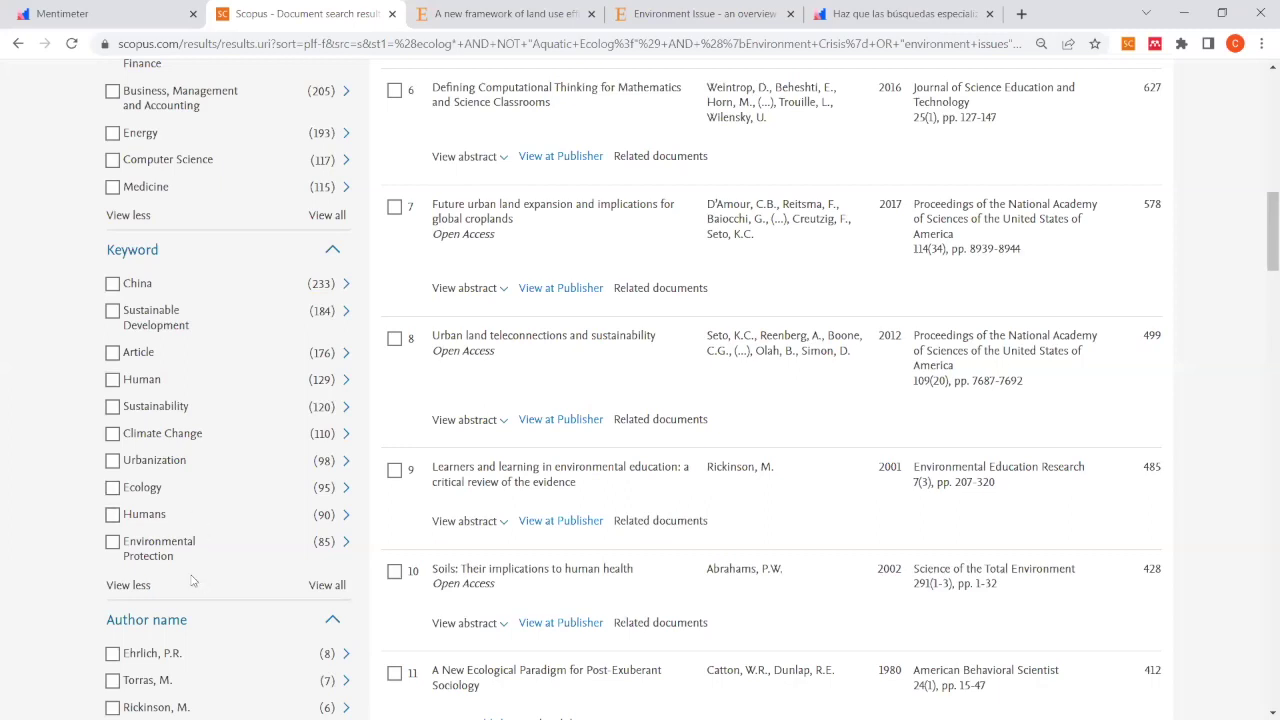
pyautogui.moveTo(181, 565); pyautogui.dragTo(125, 541)
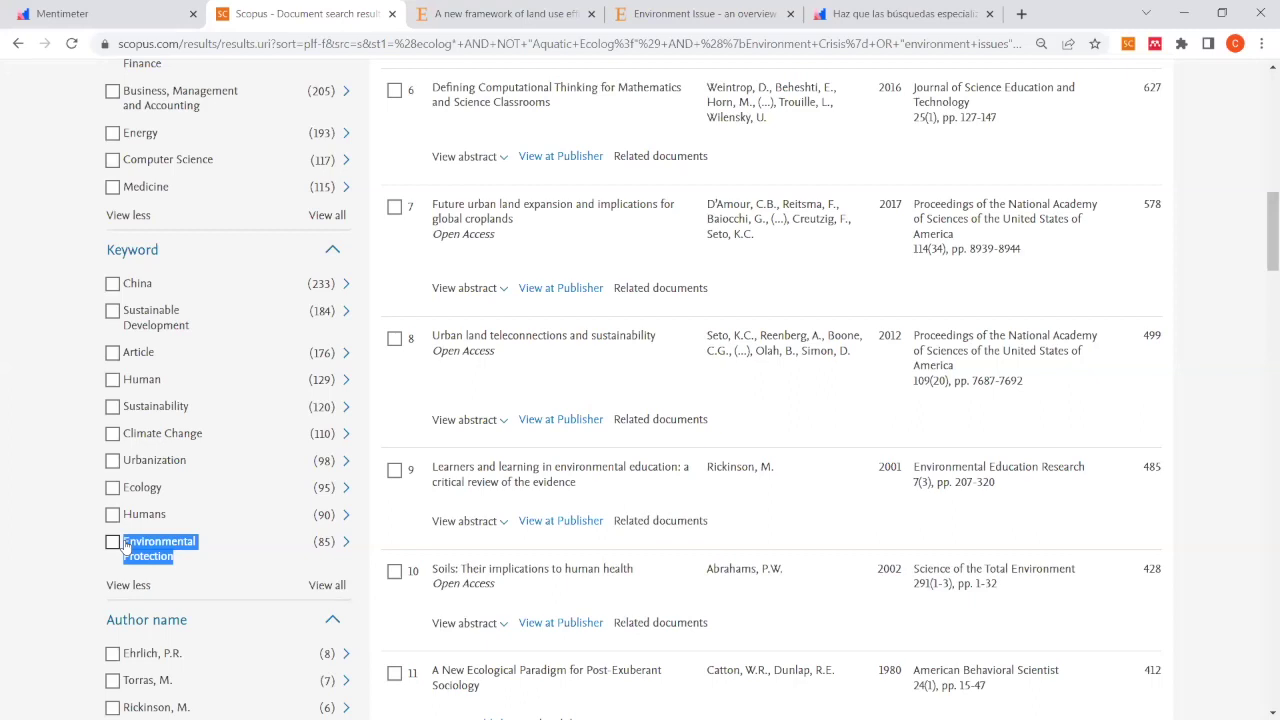
pyautogui.hotkey('alt', 'Tab')
pyautogui.click(1003, 397)
pyautogui.scroll(3, 688, 307)
pyautogui.scroll(5, 688, 307)
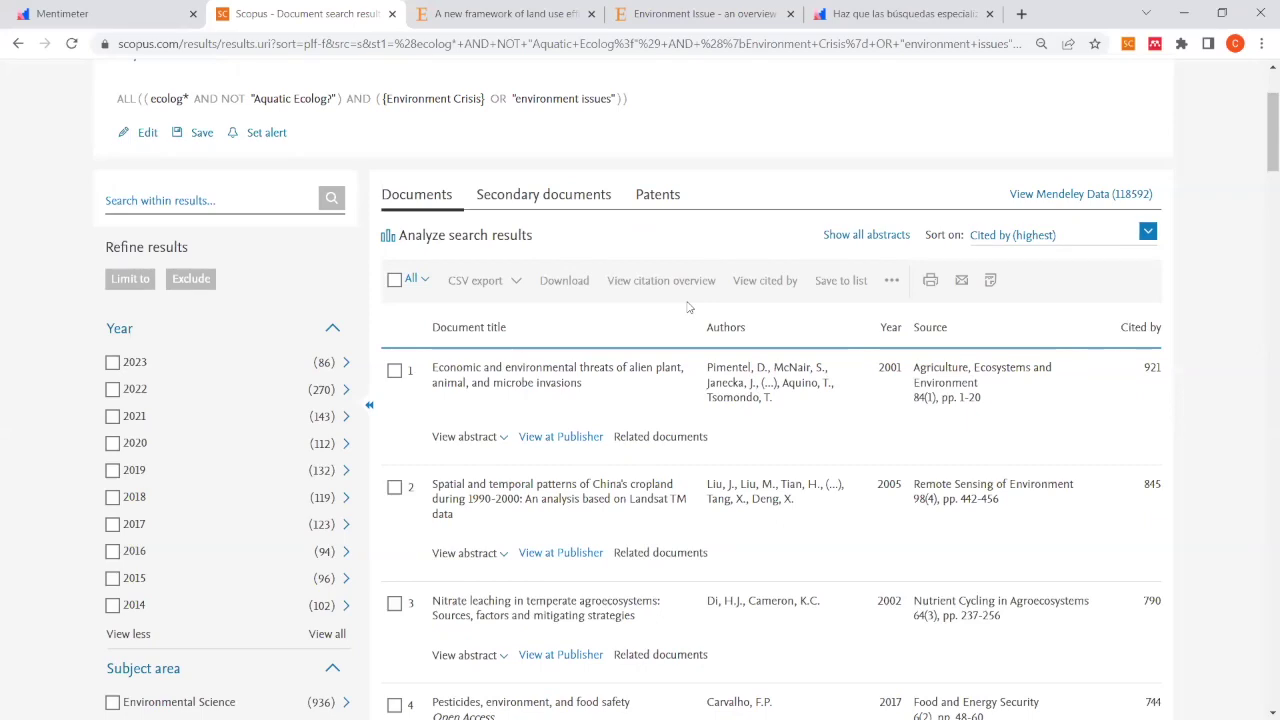
pyautogui.scroll(1, 530, 343)
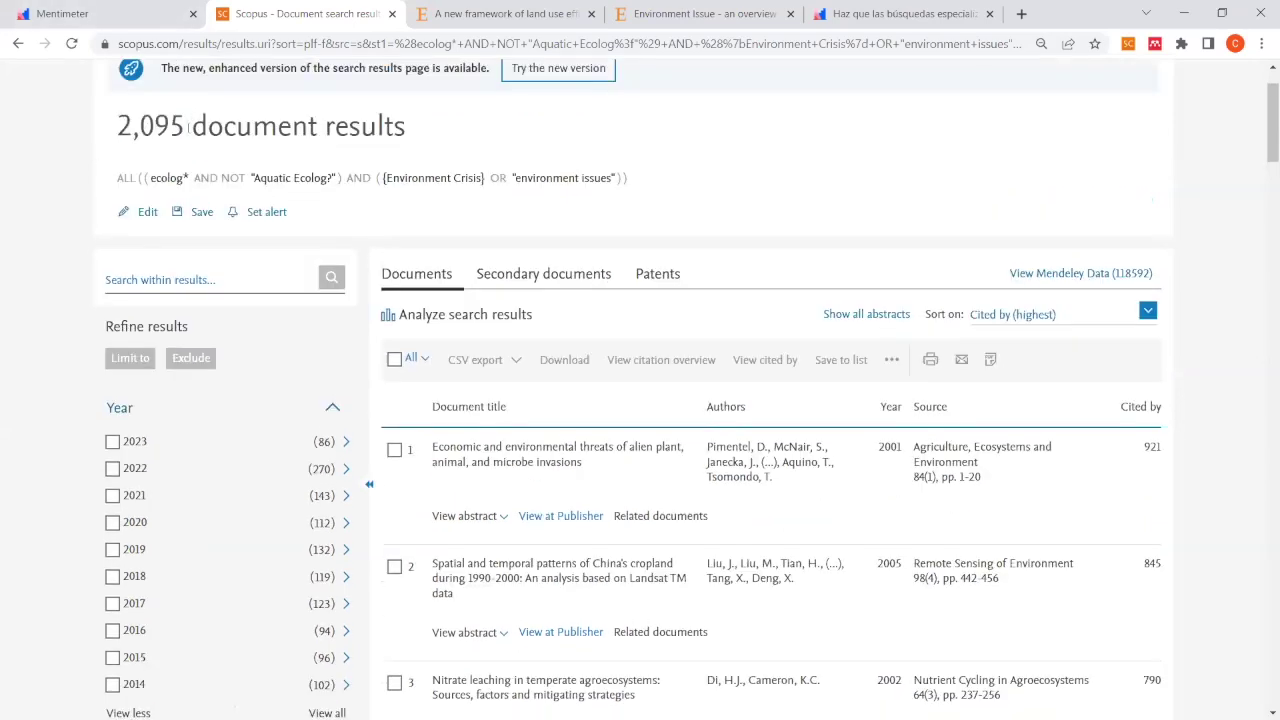
# Step: Open the Scopus record of the first result, examine its abstract and author keywords, and return to the results list
pyautogui.scroll(-1, 531, 344)
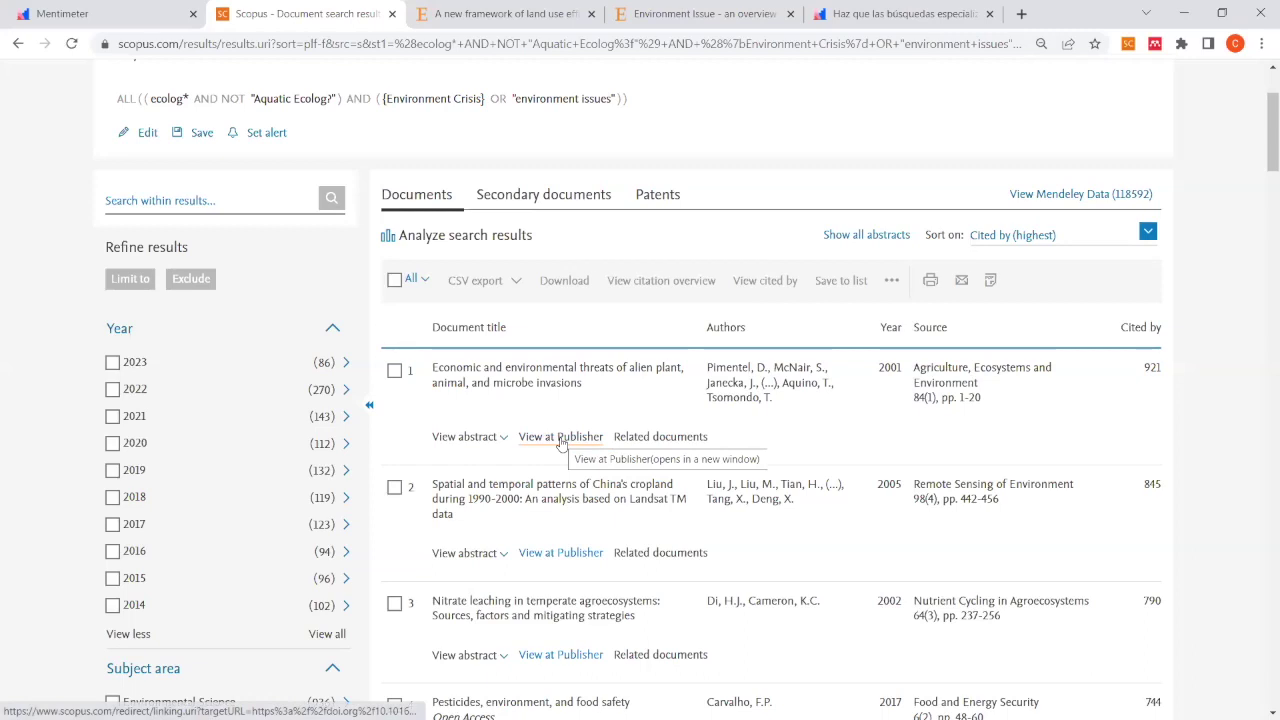
pyautogui.click(529, 383)
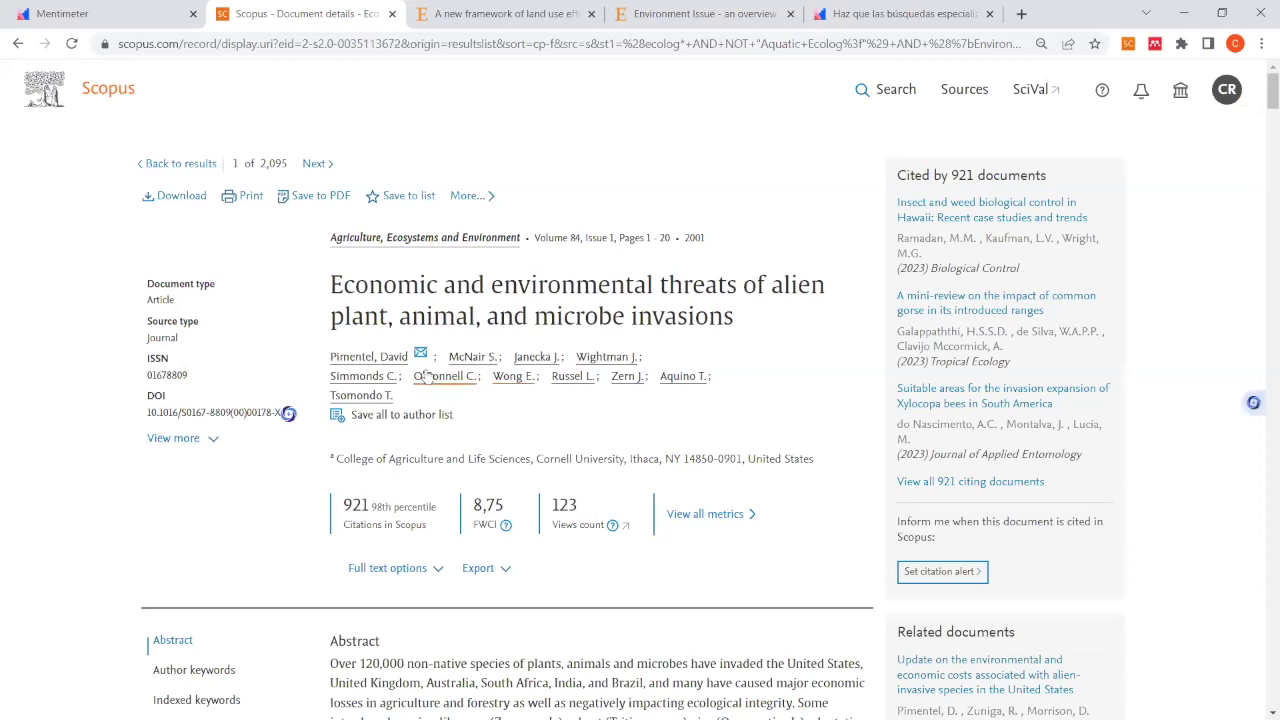
pyautogui.scroll(-5, 425, 375)
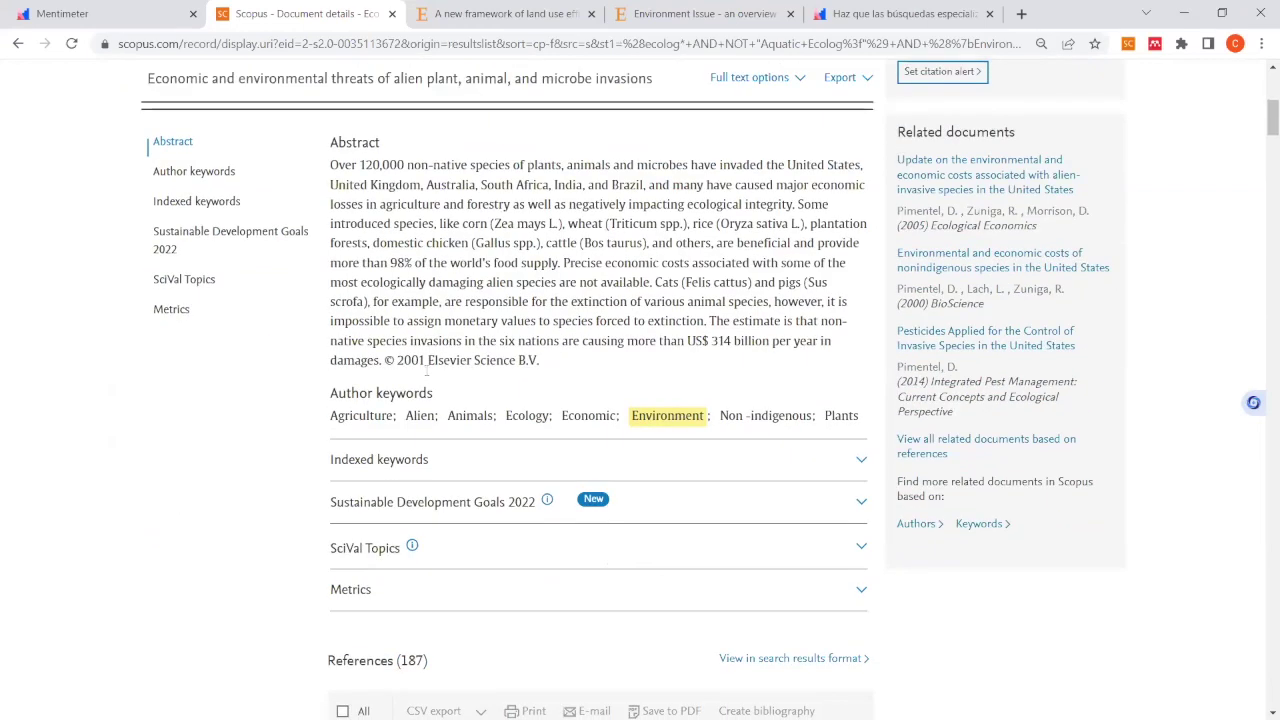
pyautogui.scroll(5, 280, 299)
pyautogui.click(18, 44)
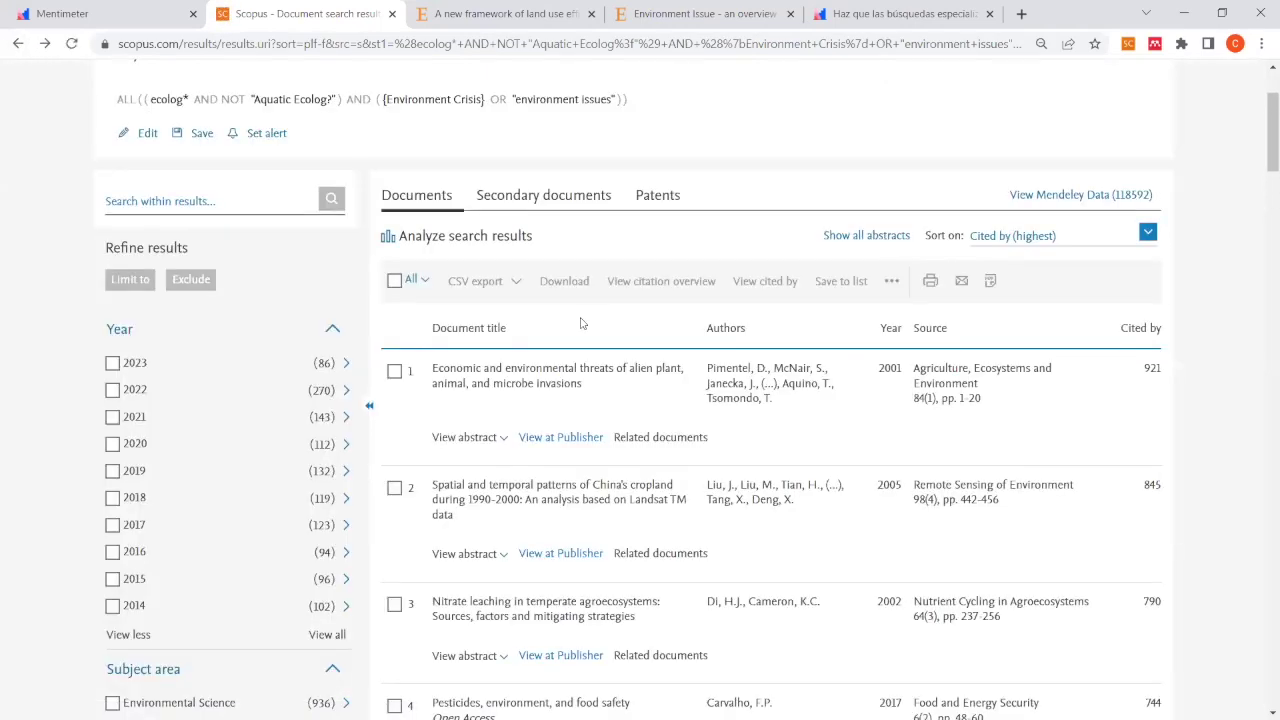
# Step: Open the first and second results at their publisher's site, going back to the Scopus results after each one
pyautogui.click(563, 440)
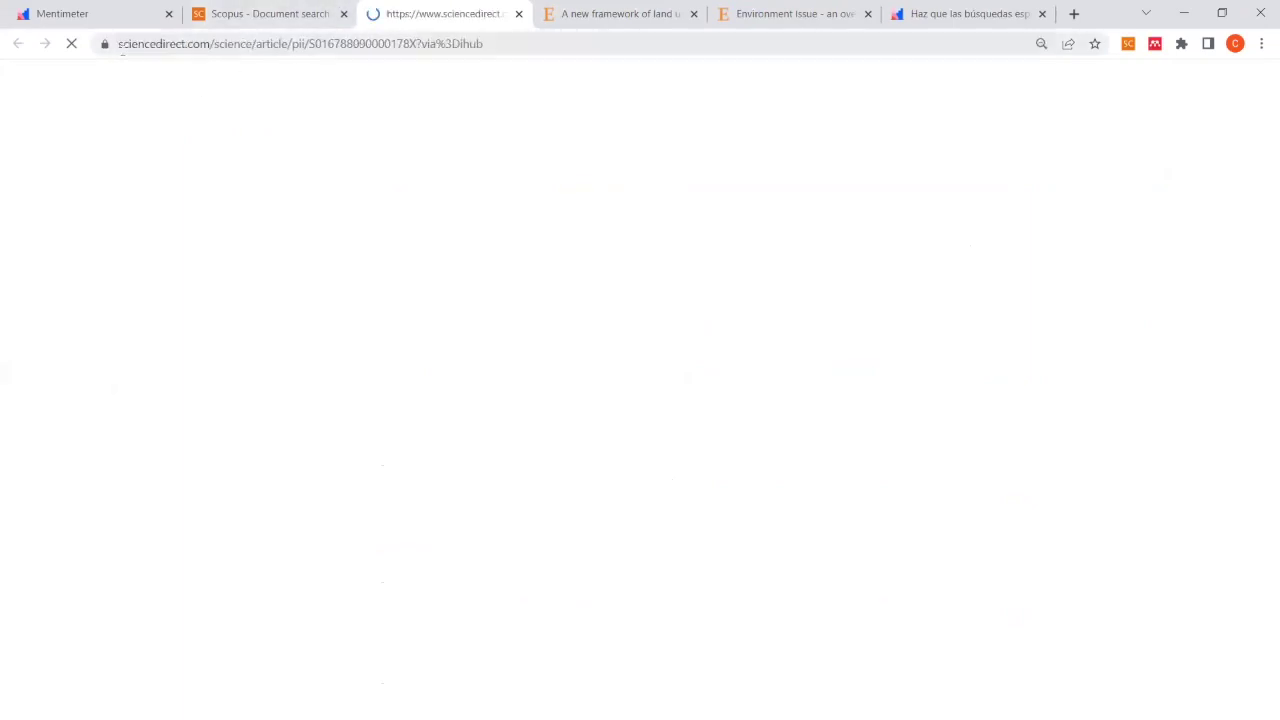
pyautogui.click(255, 7)
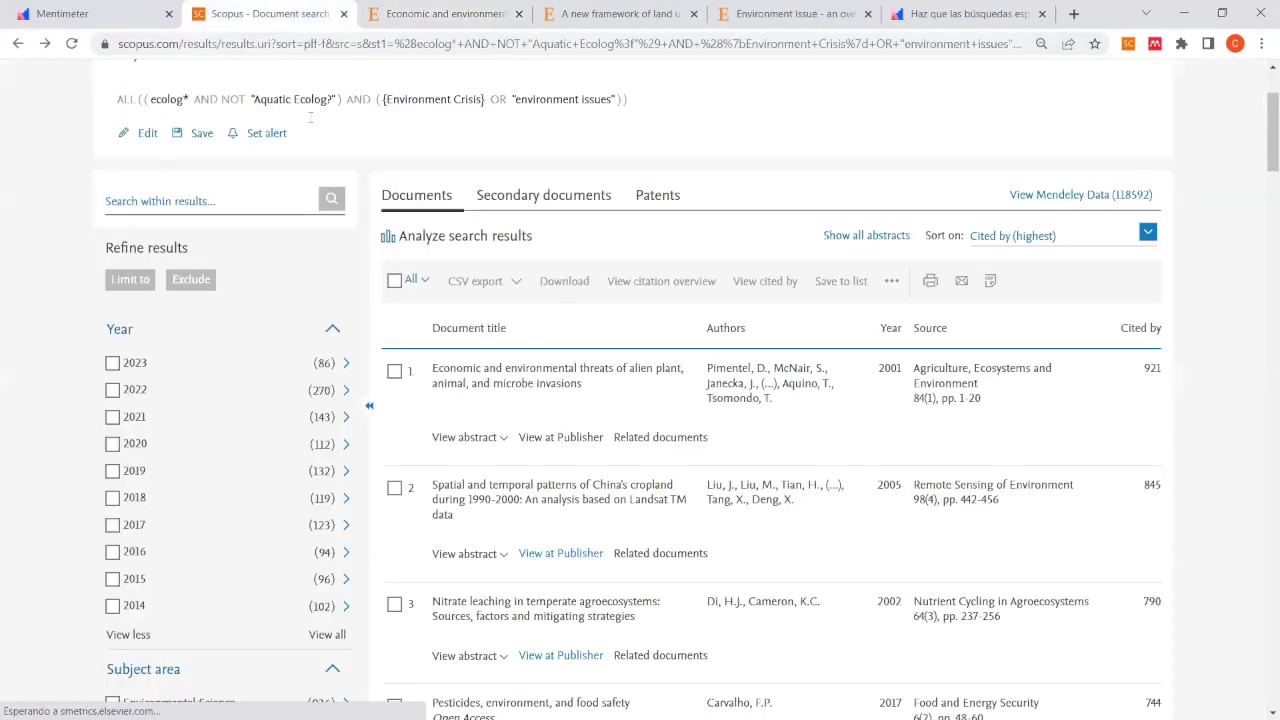
pyautogui.click(578, 556)
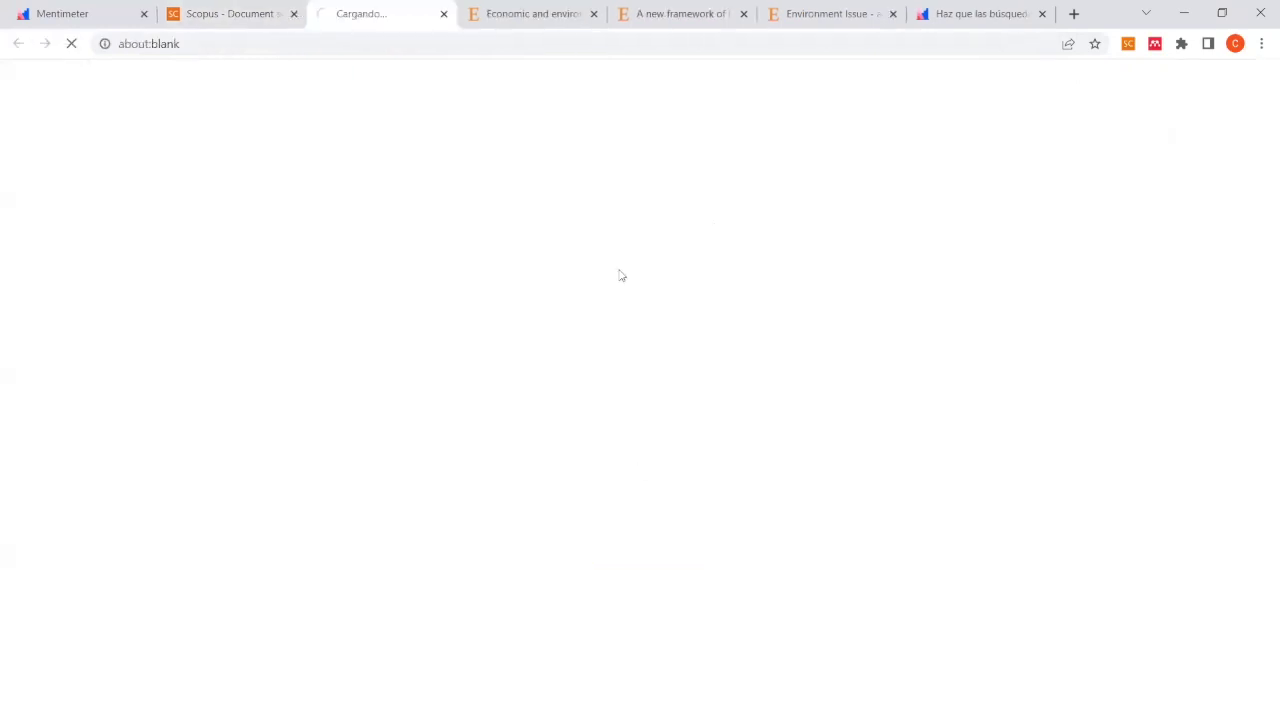
pyautogui.hotkey('ctrl', 'shift', 'Tab')
# Step: Open the ionic liquid and computational thinking articles, results 5 and 6, at their publishers' sites
pyautogui.scroll(-3, 551, 491)
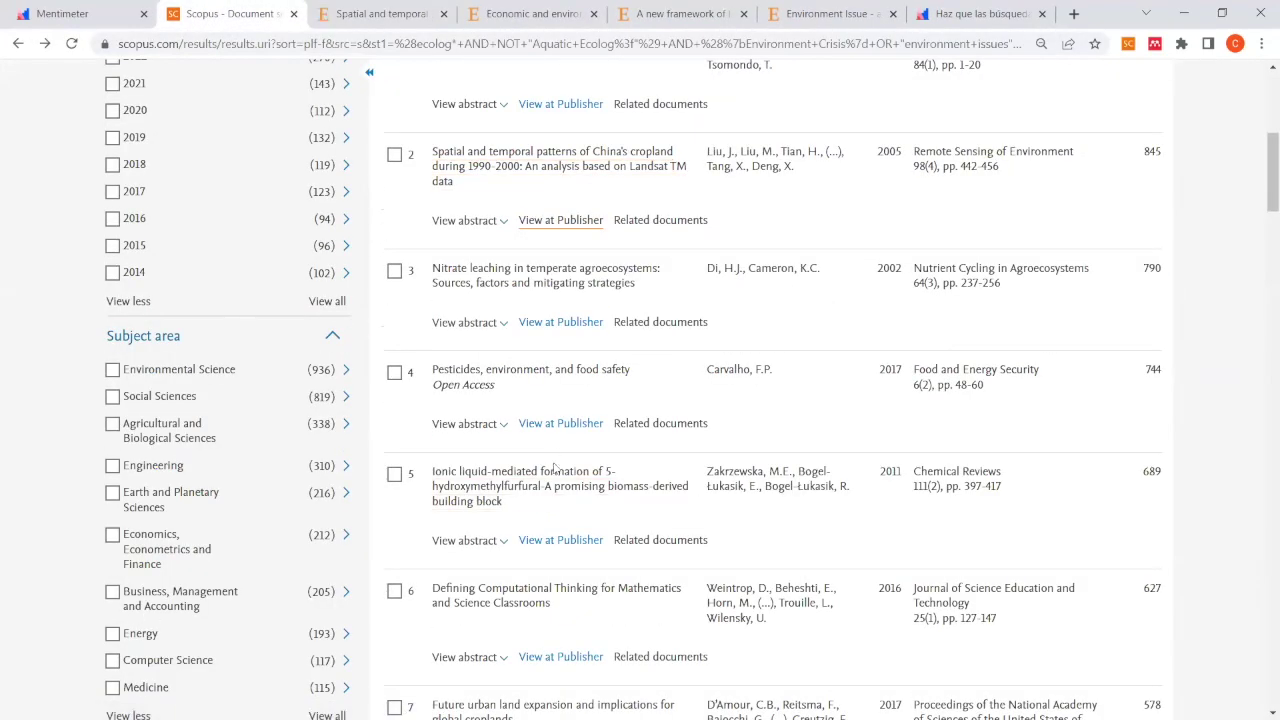
pyautogui.click(551, 540)
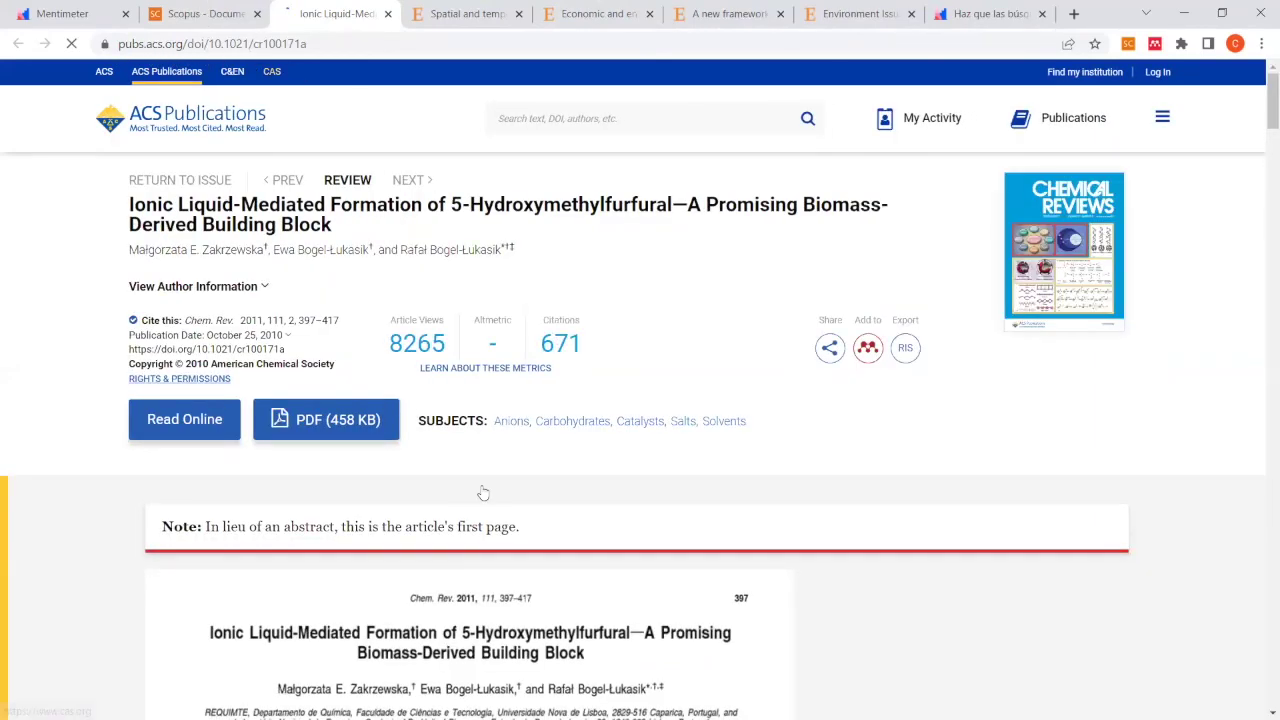
pyautogui.click(208, 15)
pyautogui.scroll(-2, 582, 575)
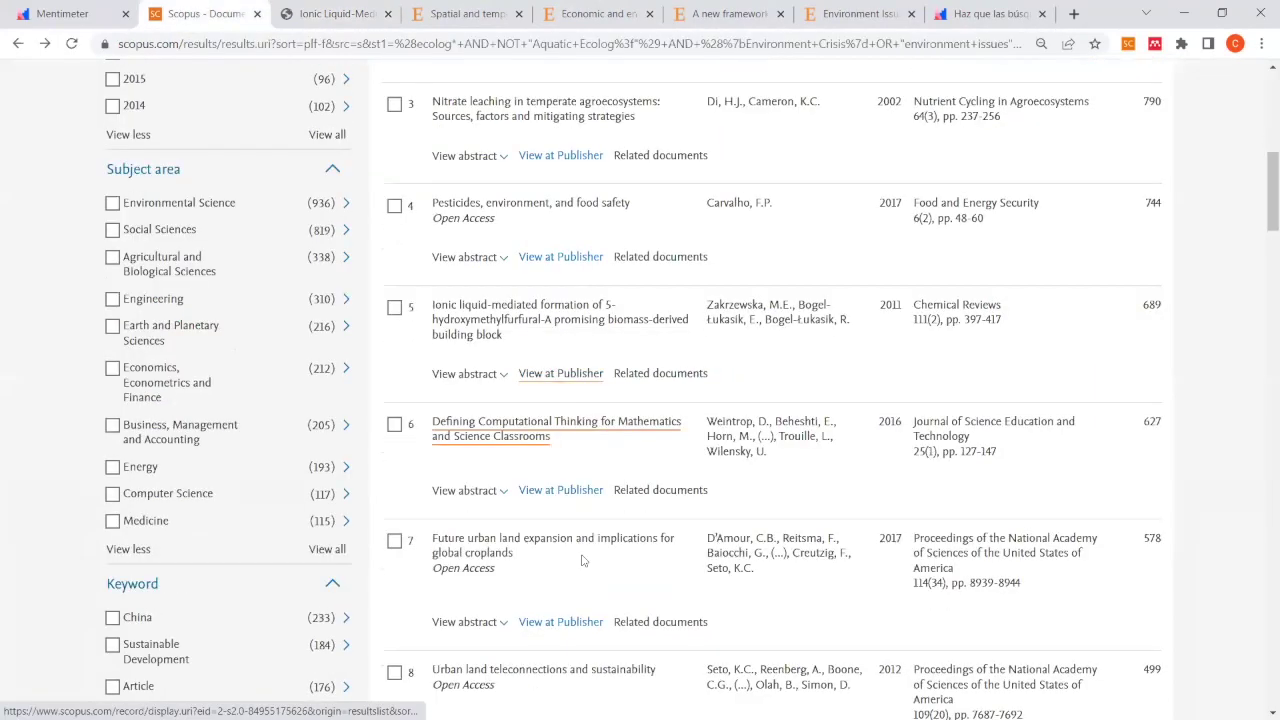
pyautogui.click(558, 490)
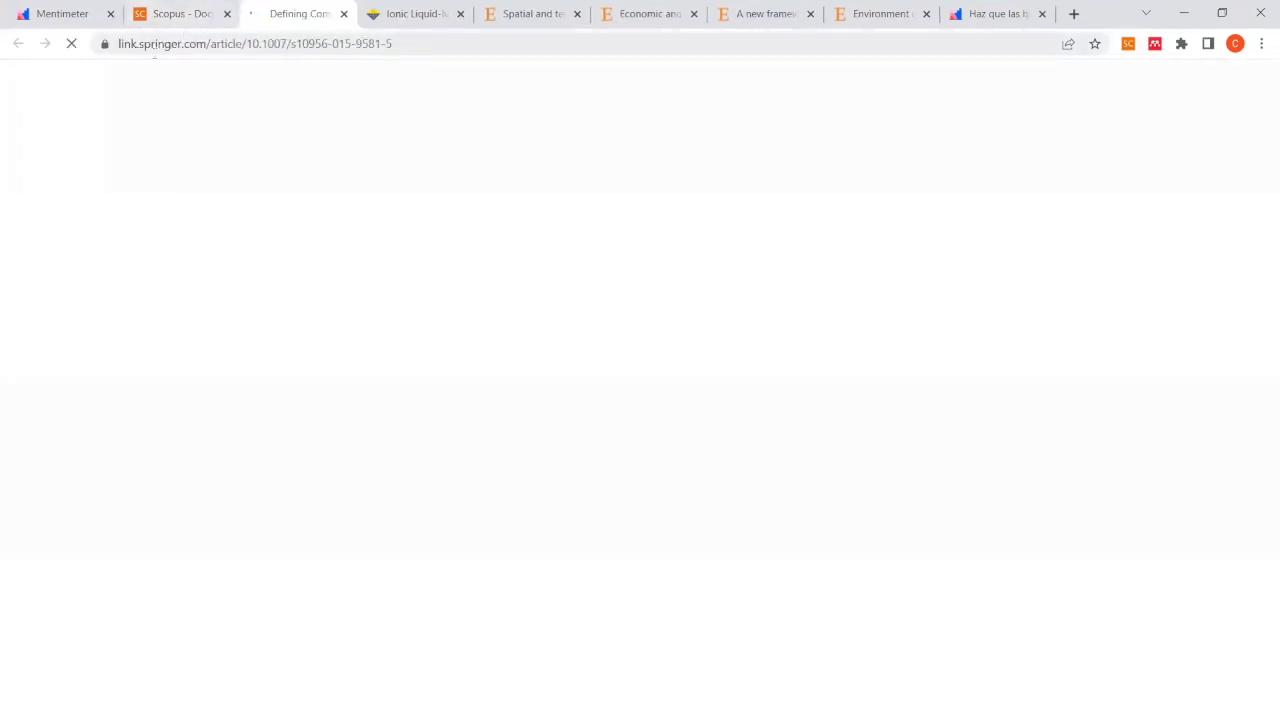
# Step: Compare the opened publisher pages of the ionic liquid and China cropland articles, and return to the Scopus results
pyautogui.click(373, 17)
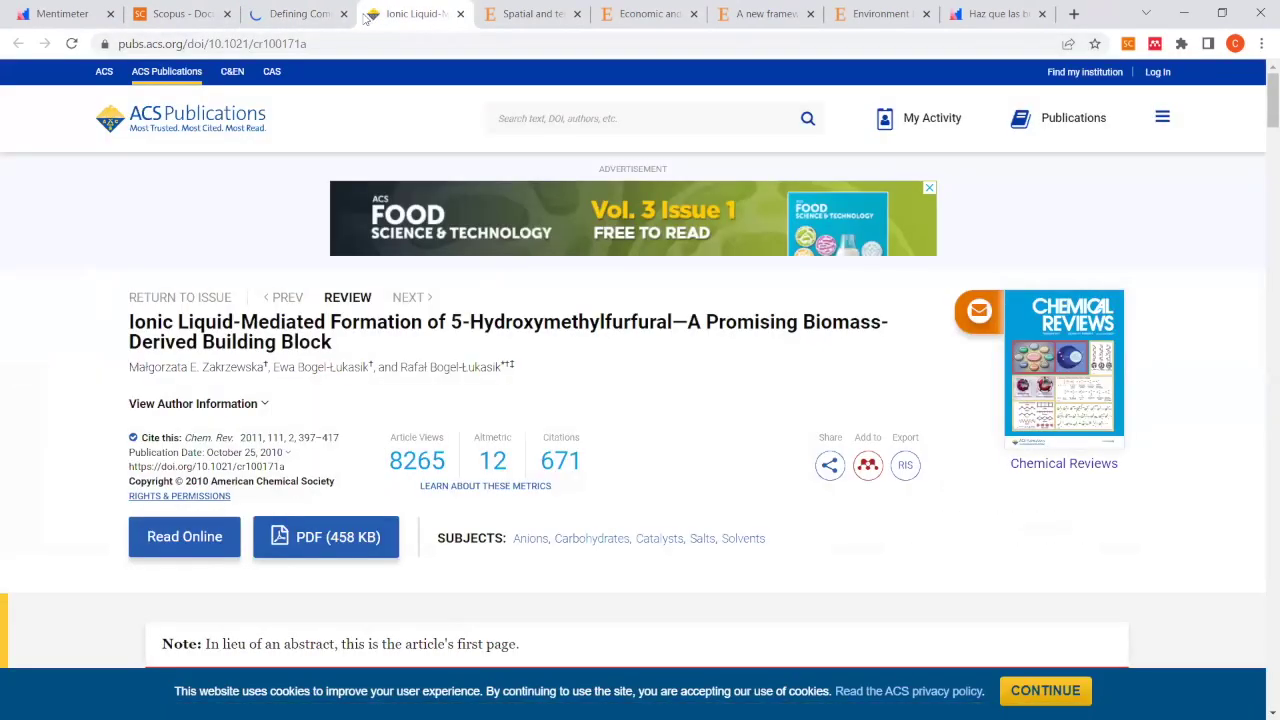
pyautogui.click(524, 20)
pyautogui.click(180, 14)
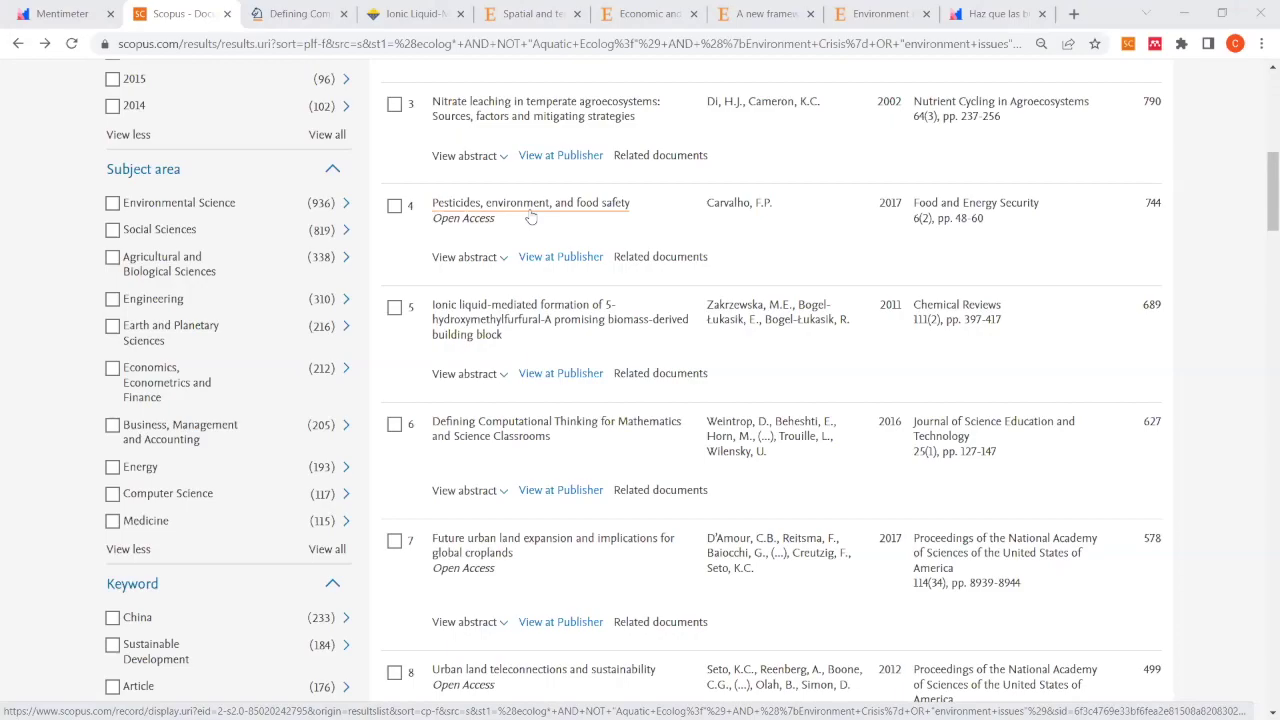
# Step: Switch to the Word document and review the search strategy steps, Boolean operators, quotation marks, parentheses and the ecology and environment expression
pyautogui.hotkey('alt', 'Tab')
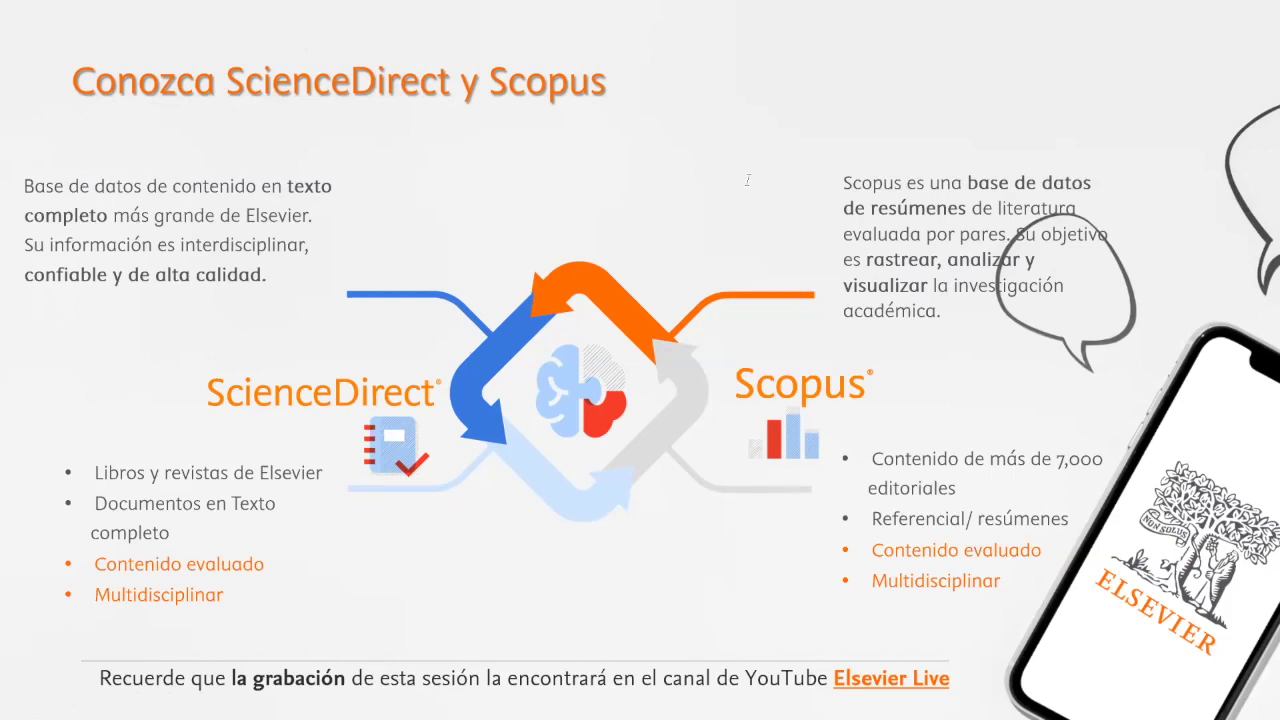
pyautogui.hotkey('alt', 'Tab')
pyautogui.scroll(10, 694, 262)
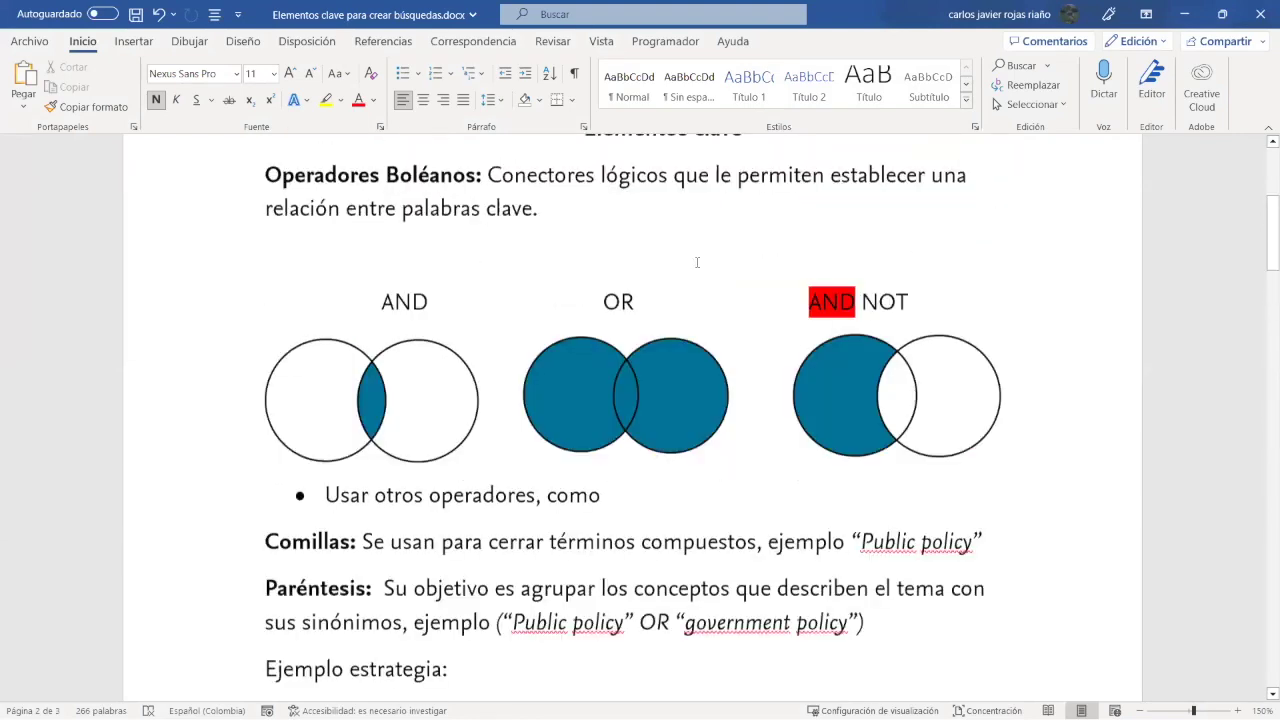
pyautogui.scroll(5, 697, 262)
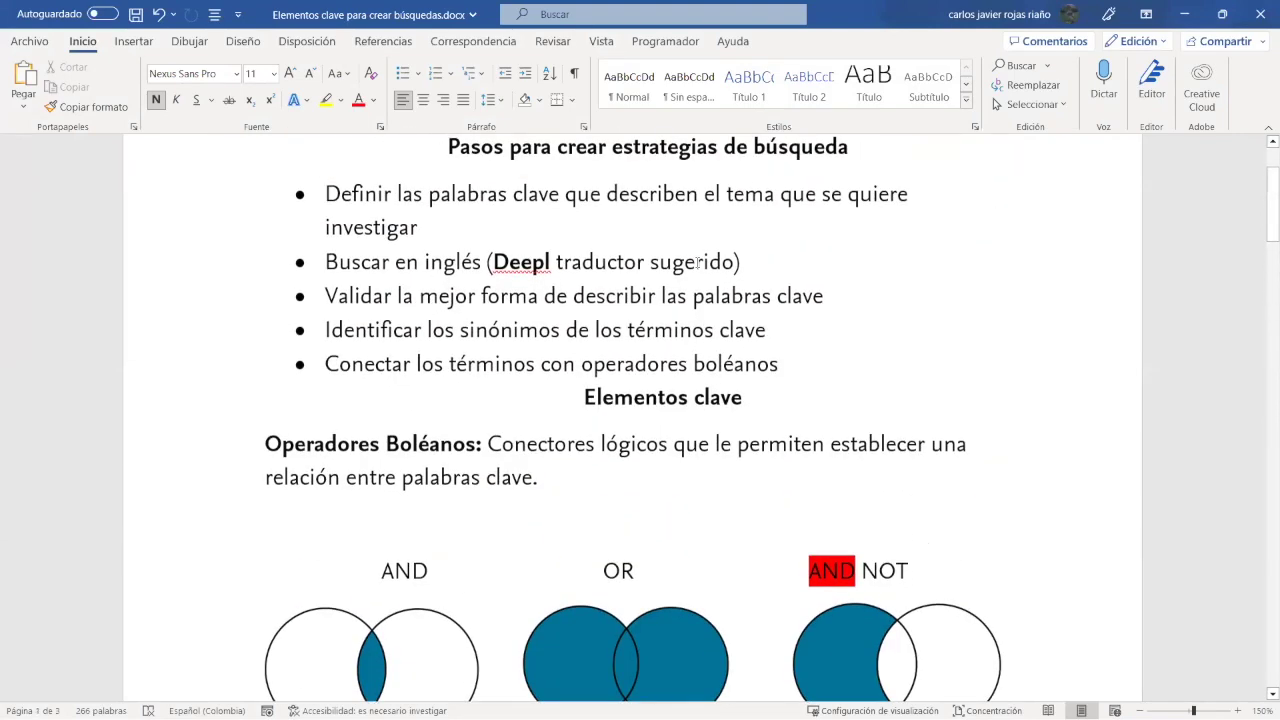
pyautogui.scroll(-18, 700, 363)
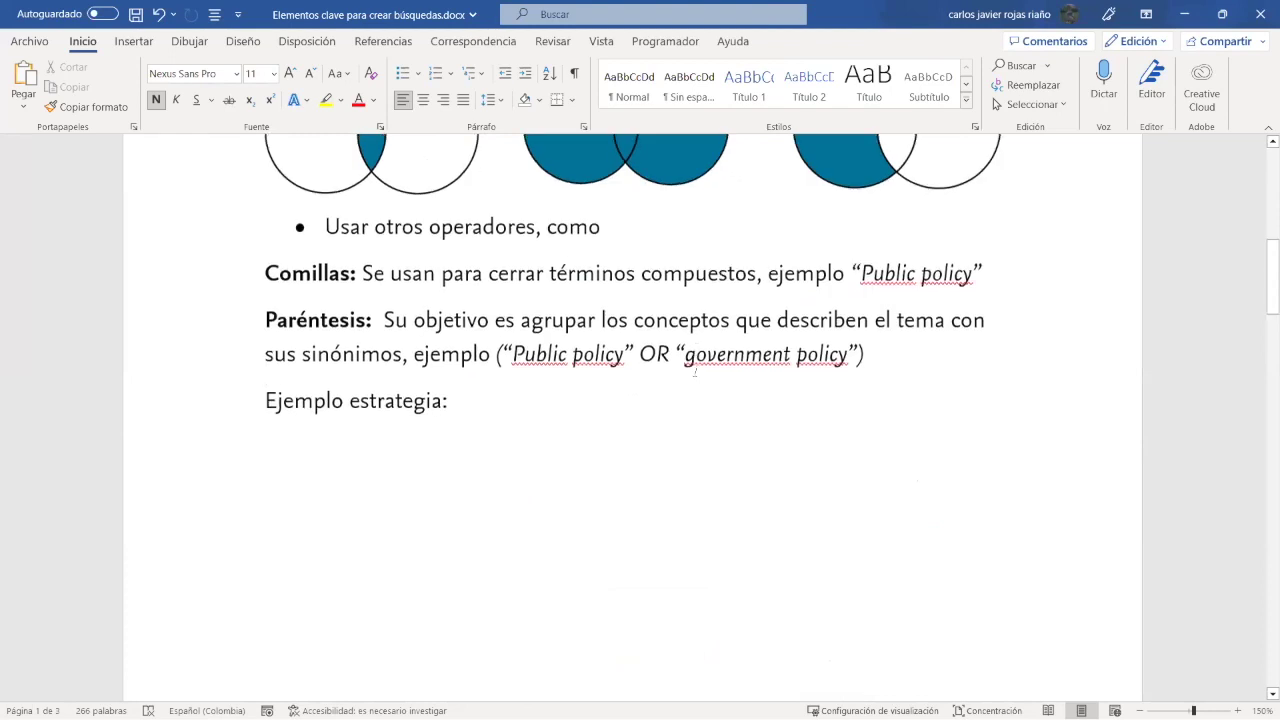
pyautogui.scroll(-8, 700, 371)
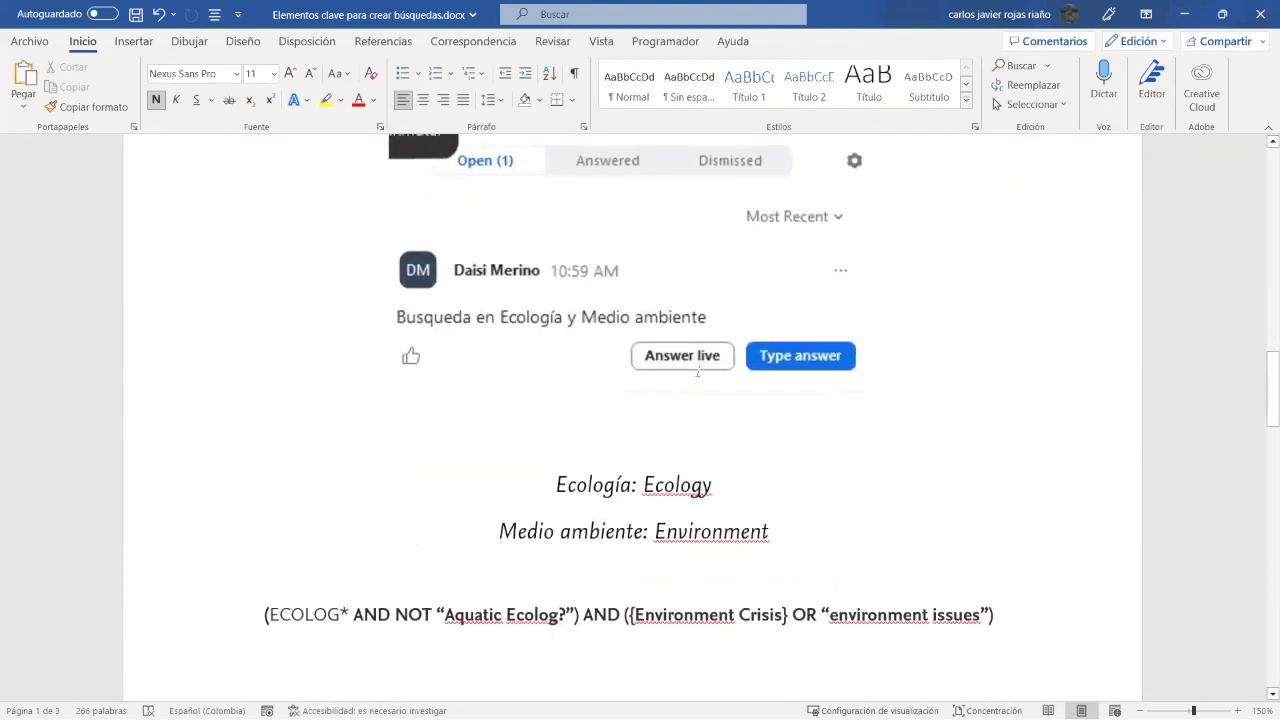
# Step: Switch to the slideshow, advance to the "Reta tus conocimientos" slide, and bring up the Mentimeter presentation in the browser
pyautogui.click(996, 312)
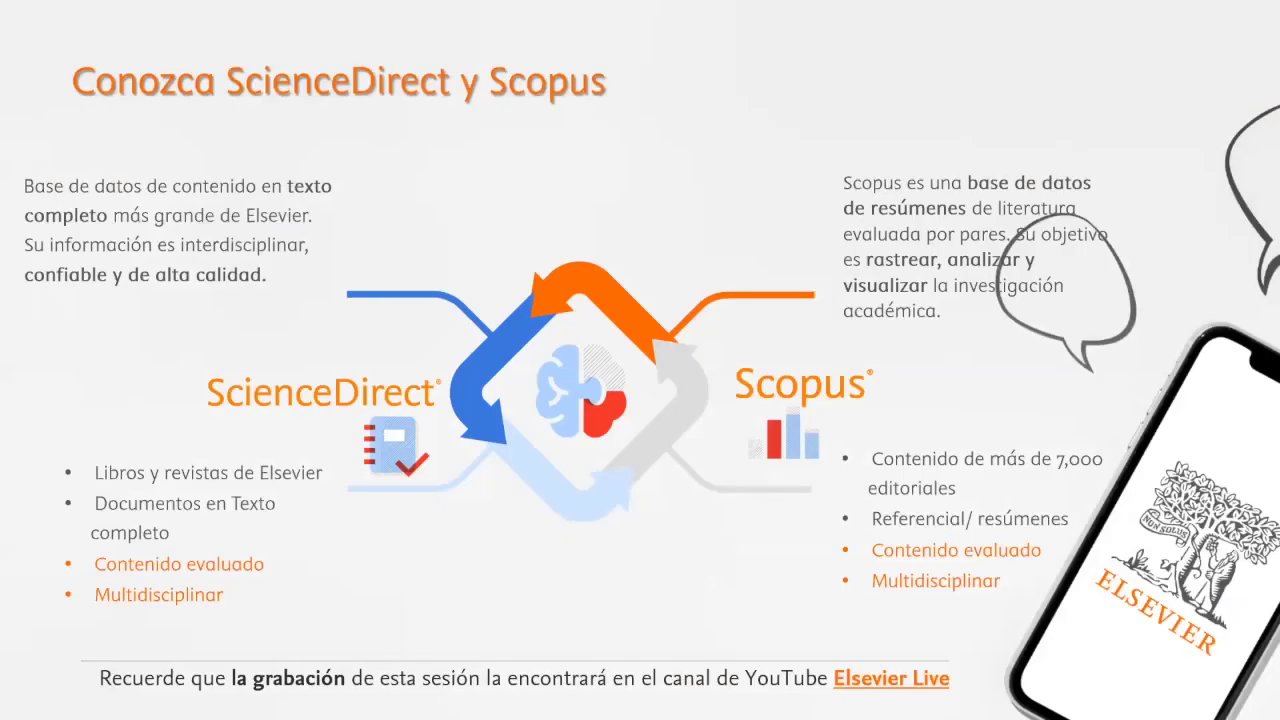
pyautogui.press('Right')
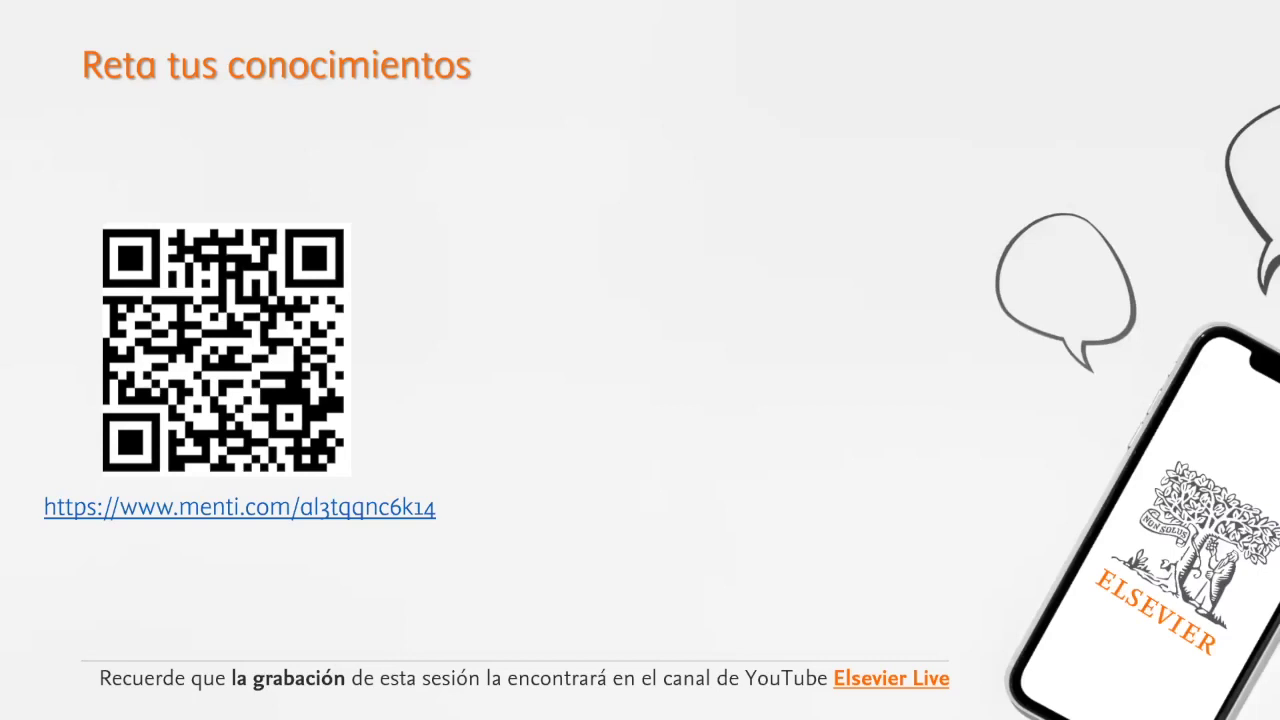
pyautogui.hotkey('alt', 'Tab')
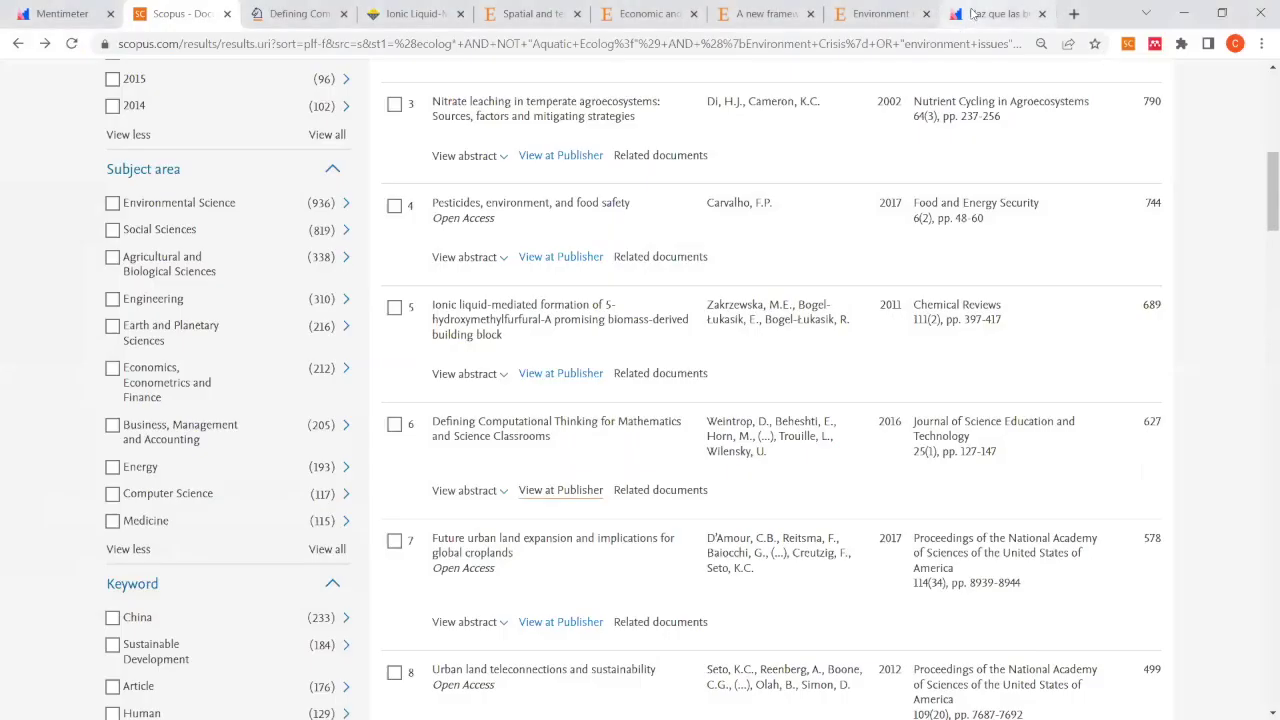
pyautogui.click(975, 13)
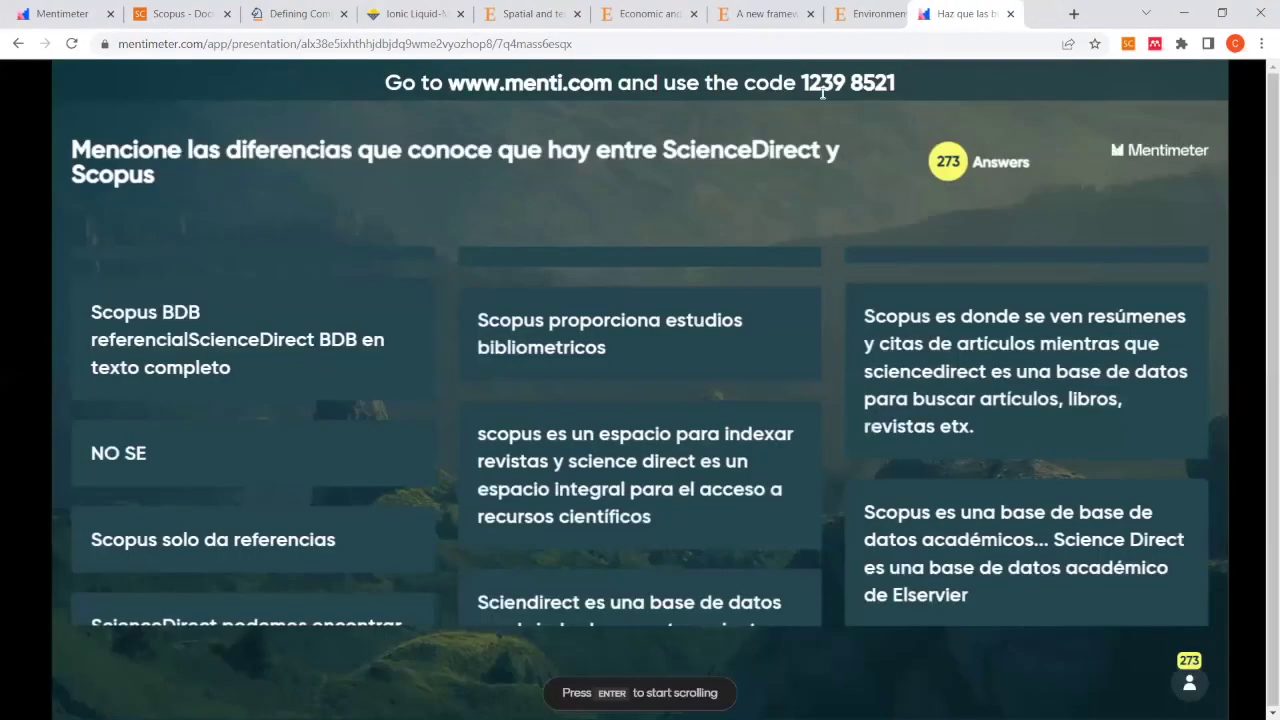